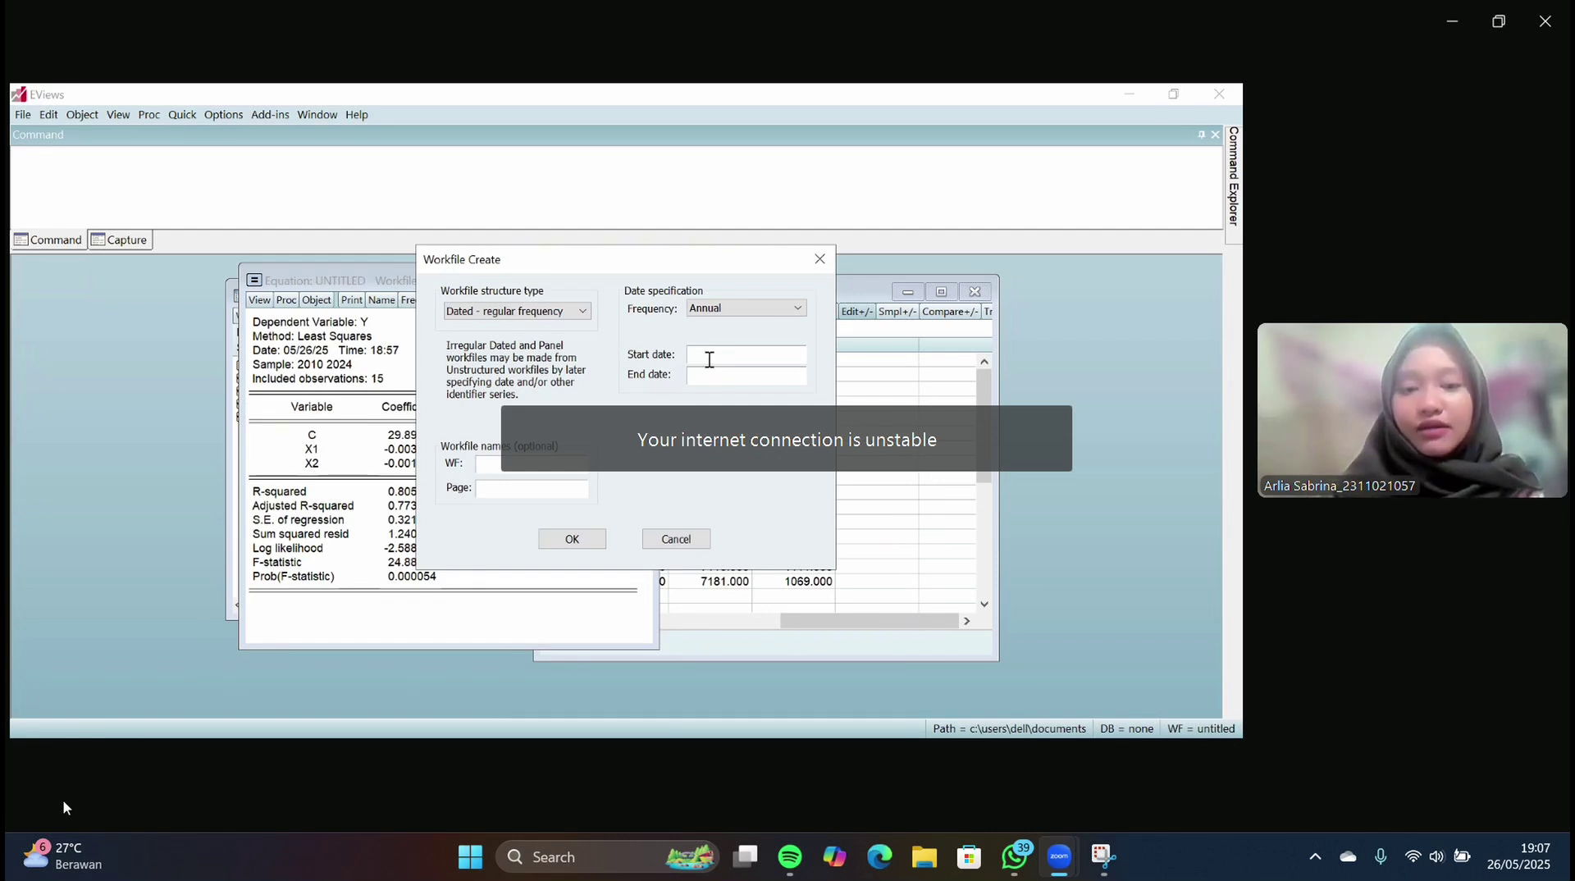
- Create an annual dated workfile from 2010 to 2024, deleting the existing untitled workfile and its untitled objects
{"action": "type", "text": "2010"}
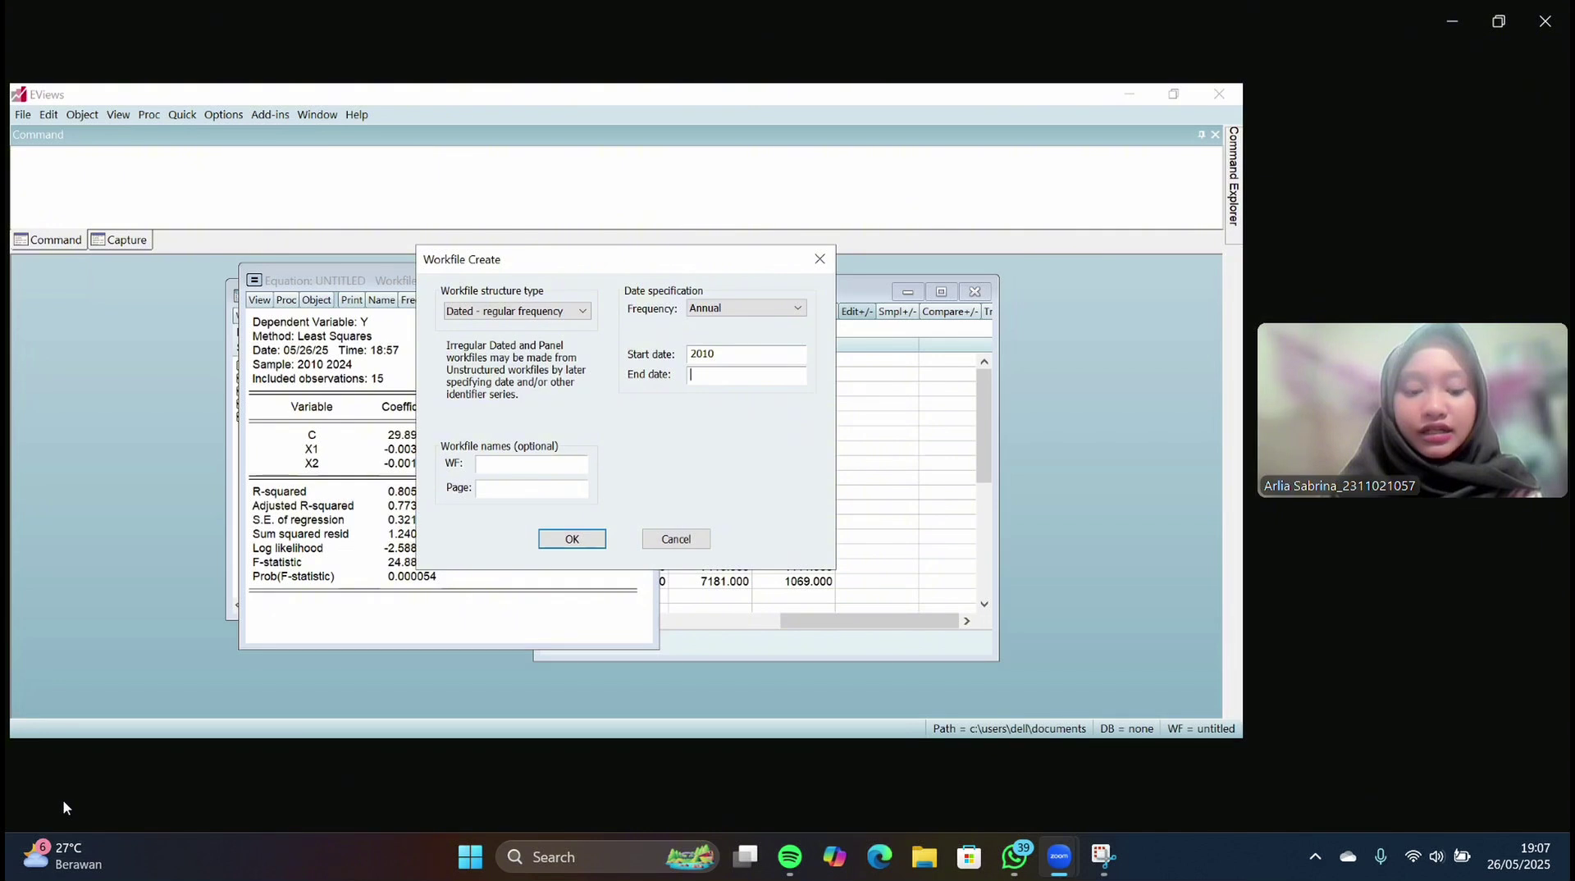
{"action": "key", "text": "Tab"}
{"action": "type", "text": "2024"}
{"action": "left_click", "coordinate": [574, 541]}
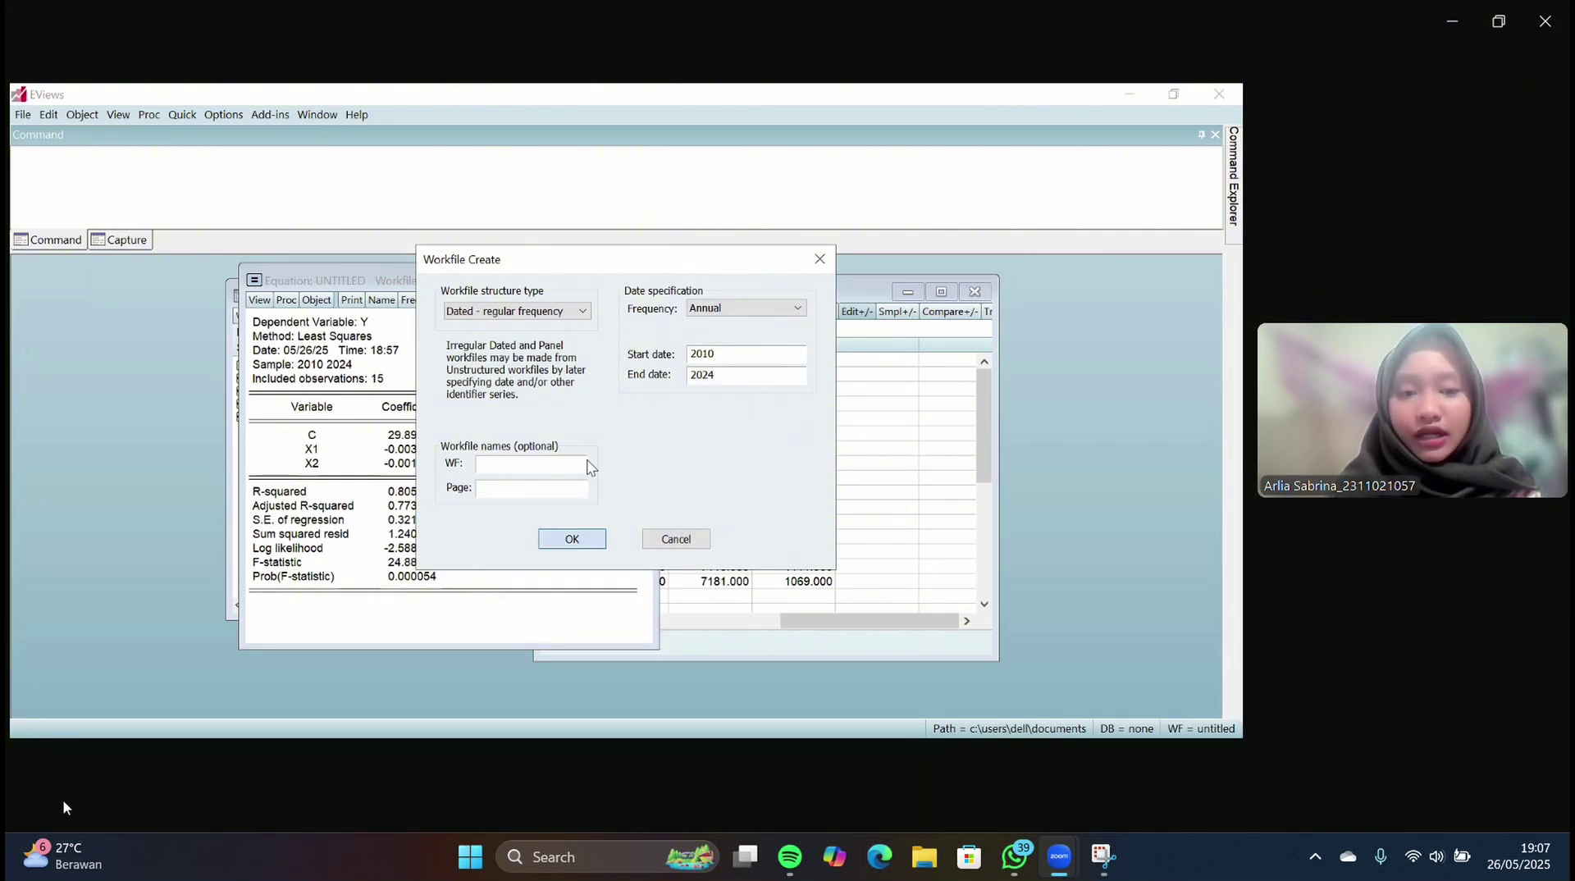
{"action": "key", "text": "Return"}
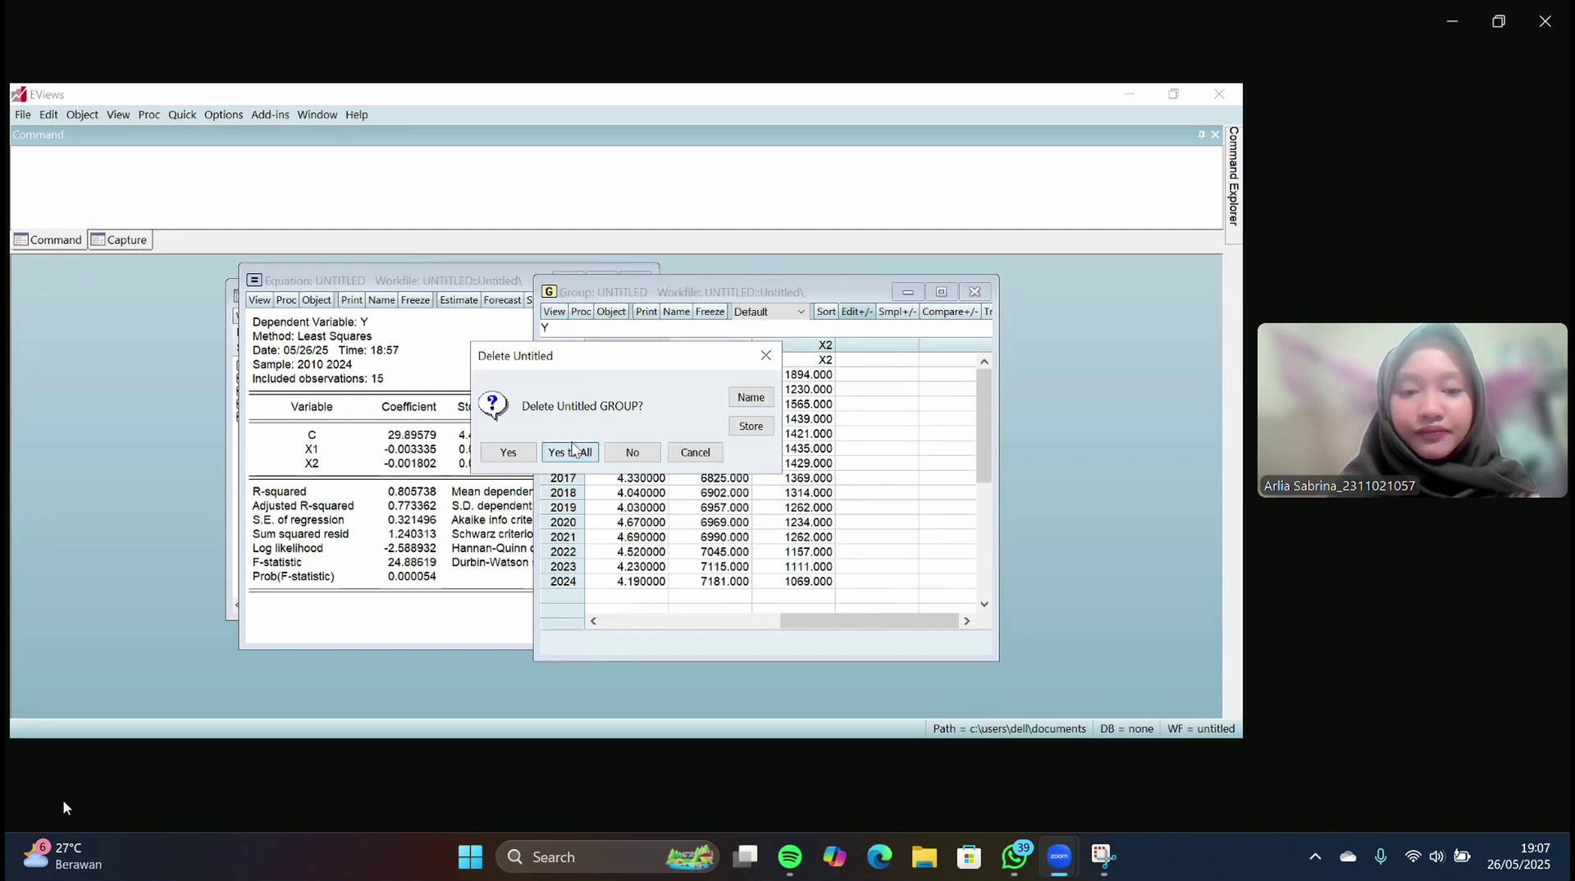
{"action": "left_click", "coordinate": [572, 448]}
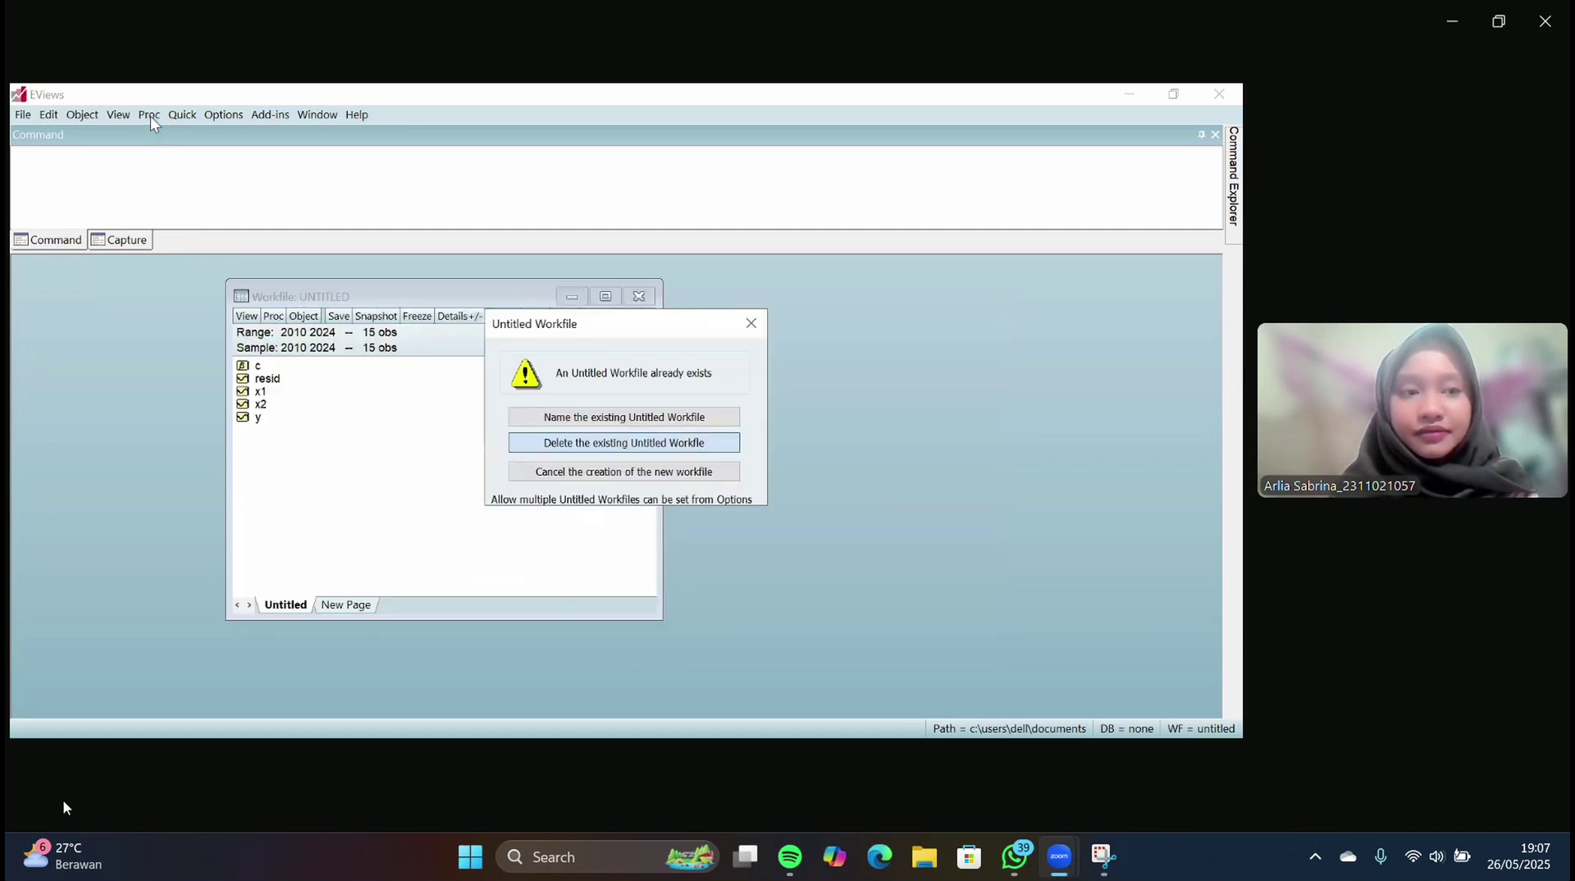
{"action": "key", "text": "Return"}
- Open an empty group and paste the copied series data starting in the series-name row above 2010
{"action": "left_click", "coordinate": [182, 114]}
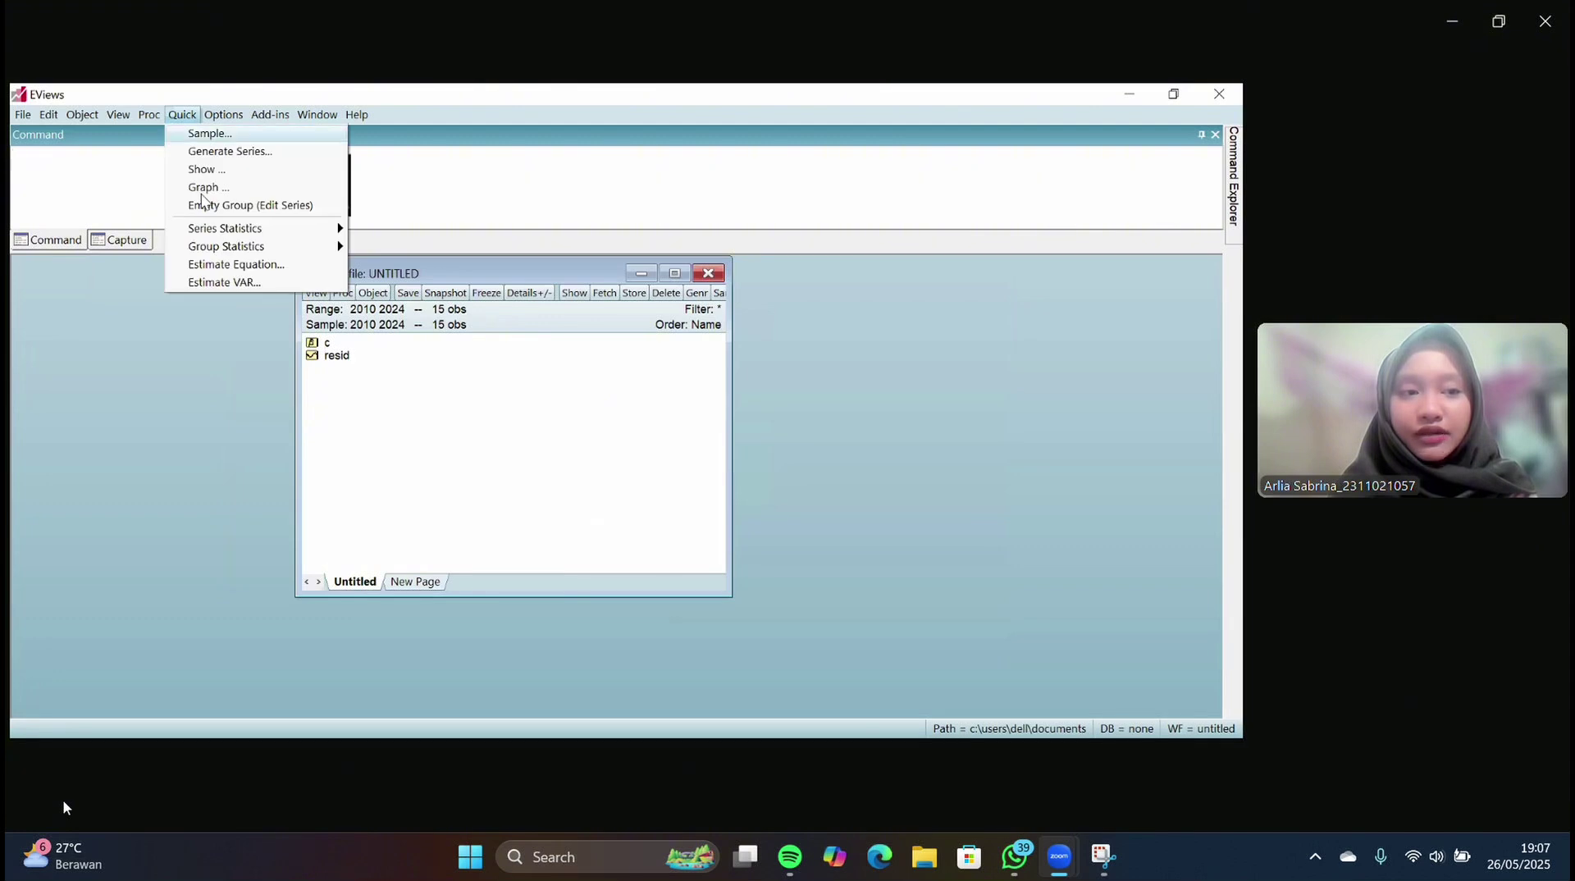
{"action": "left_click", "coordinate": [207, 205]}
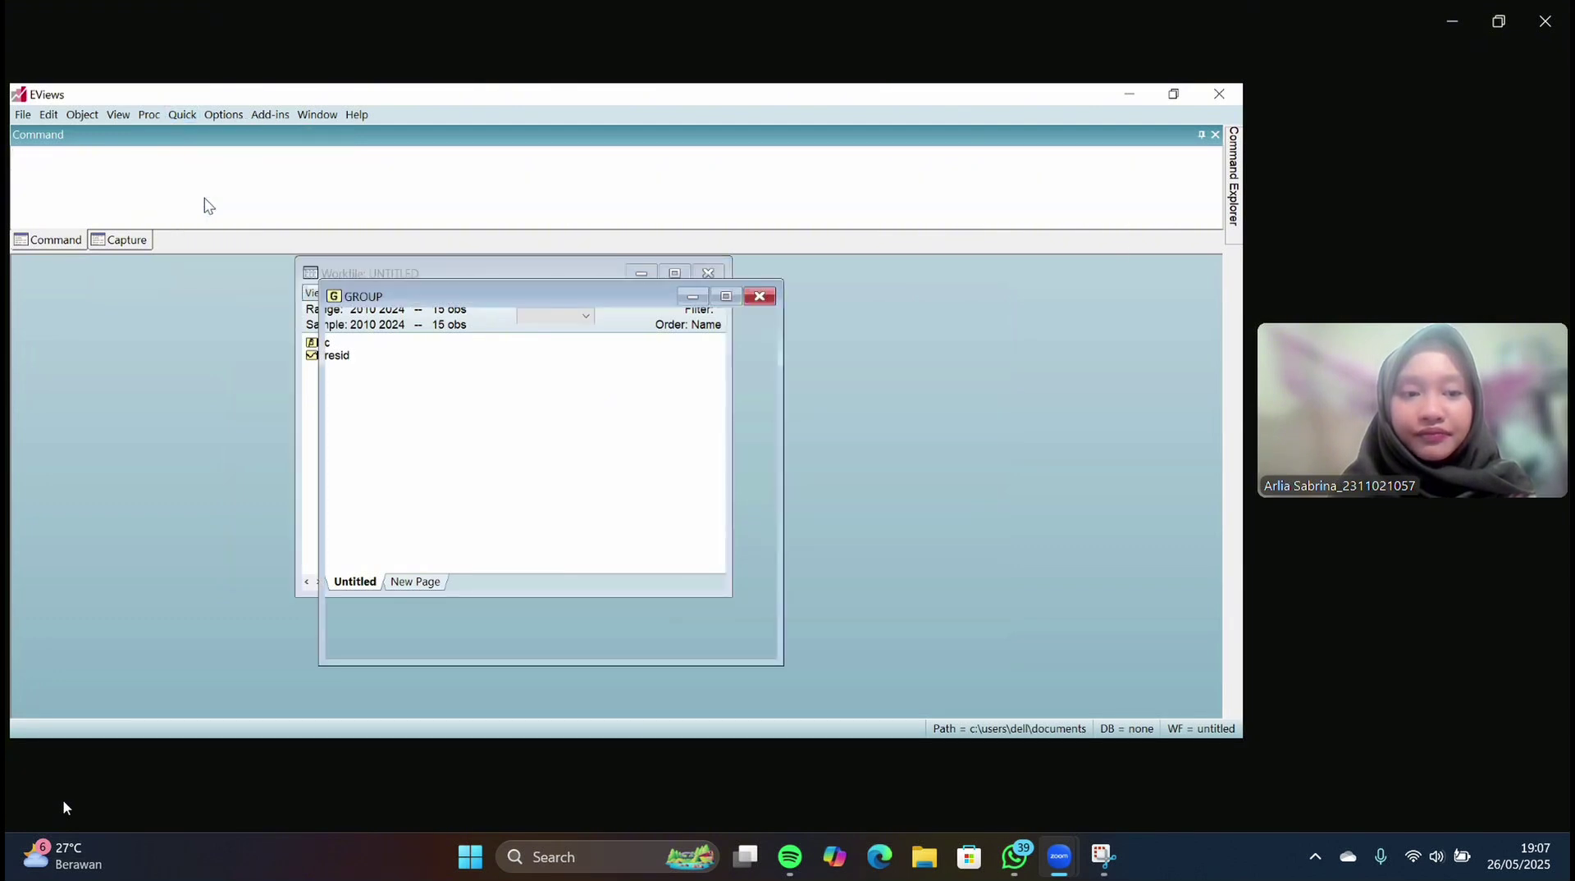
{"action": "left_click_drag", "start_coordinate": [756, 504], "coordinate": [766, 403]}
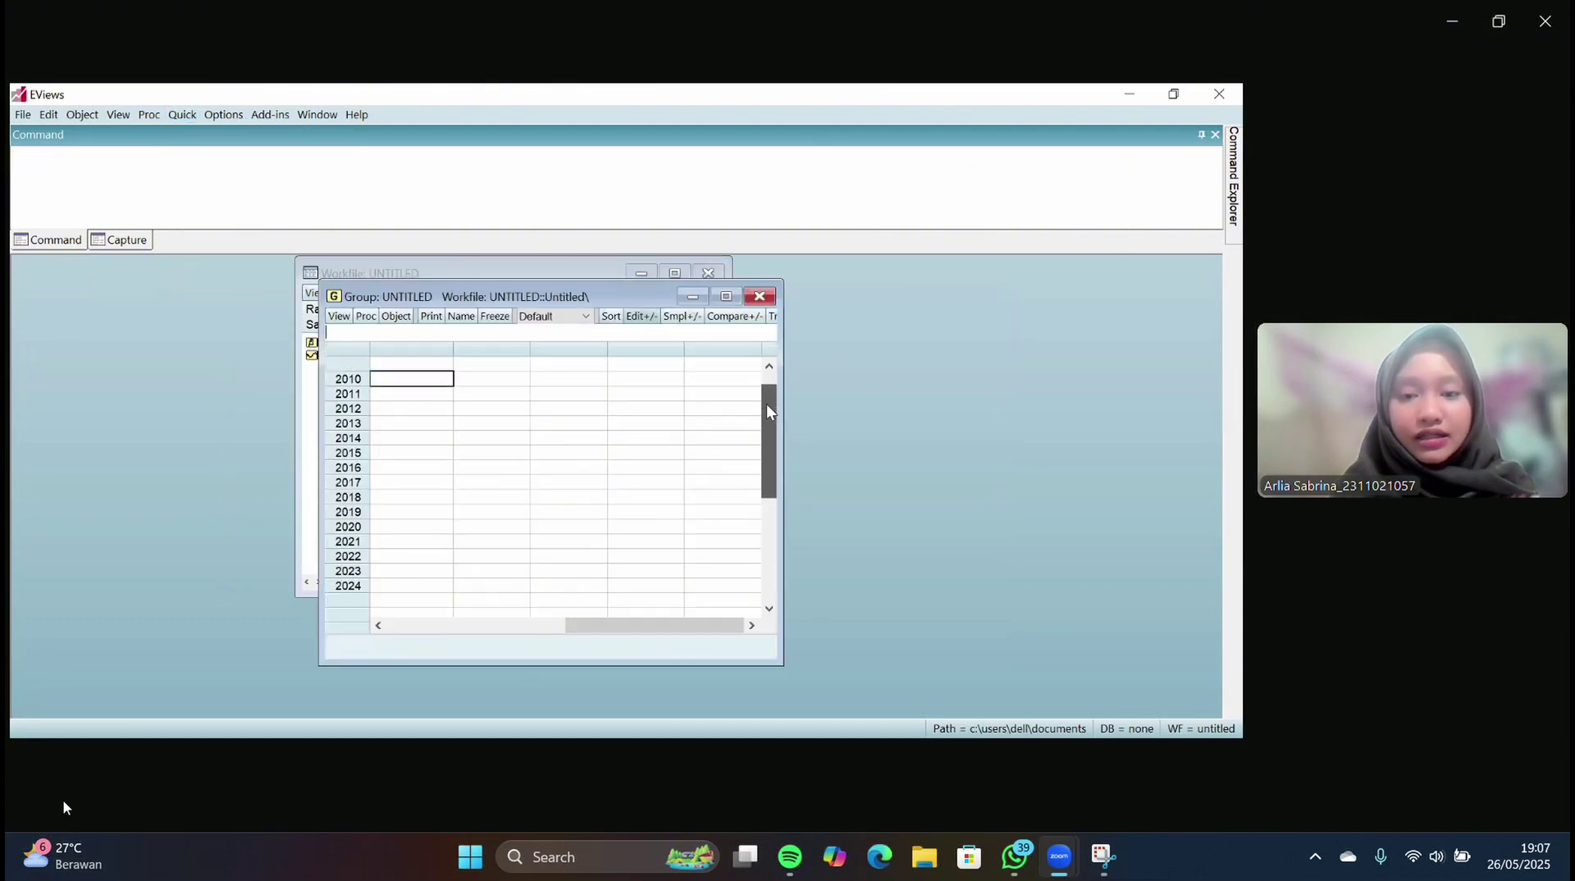
{"action": "left_click", "coordinate": [443, 379]}
{"action": "left_click", "coordinate": [429, 365]}
{"action": "right_click", "coordinate": [429, 365]}
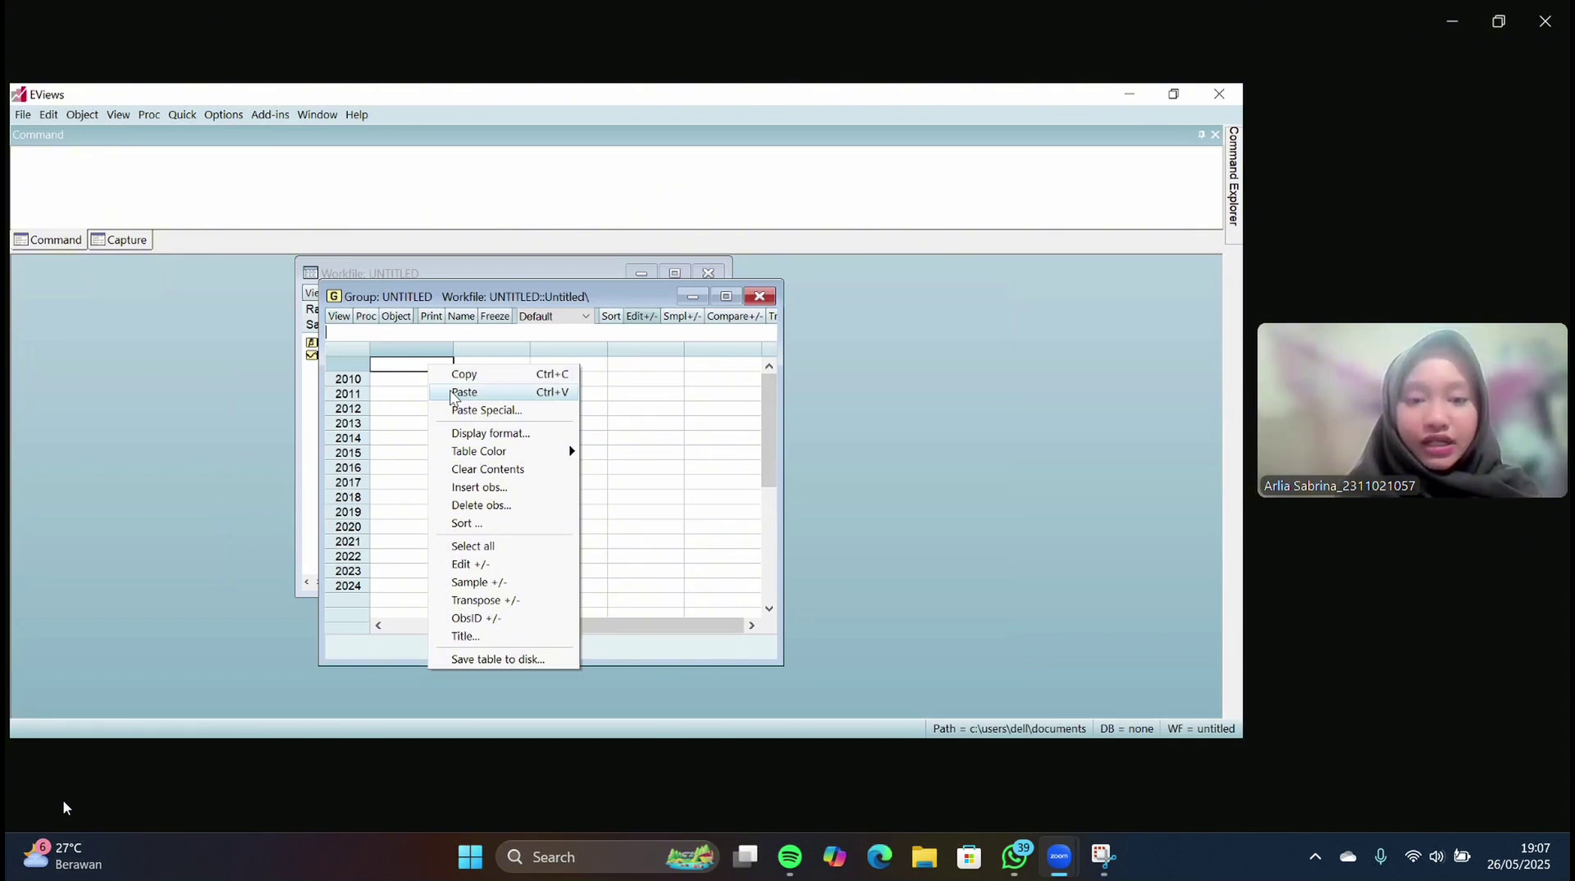
{"action": "left_click", "coordinate": [452, 394]}
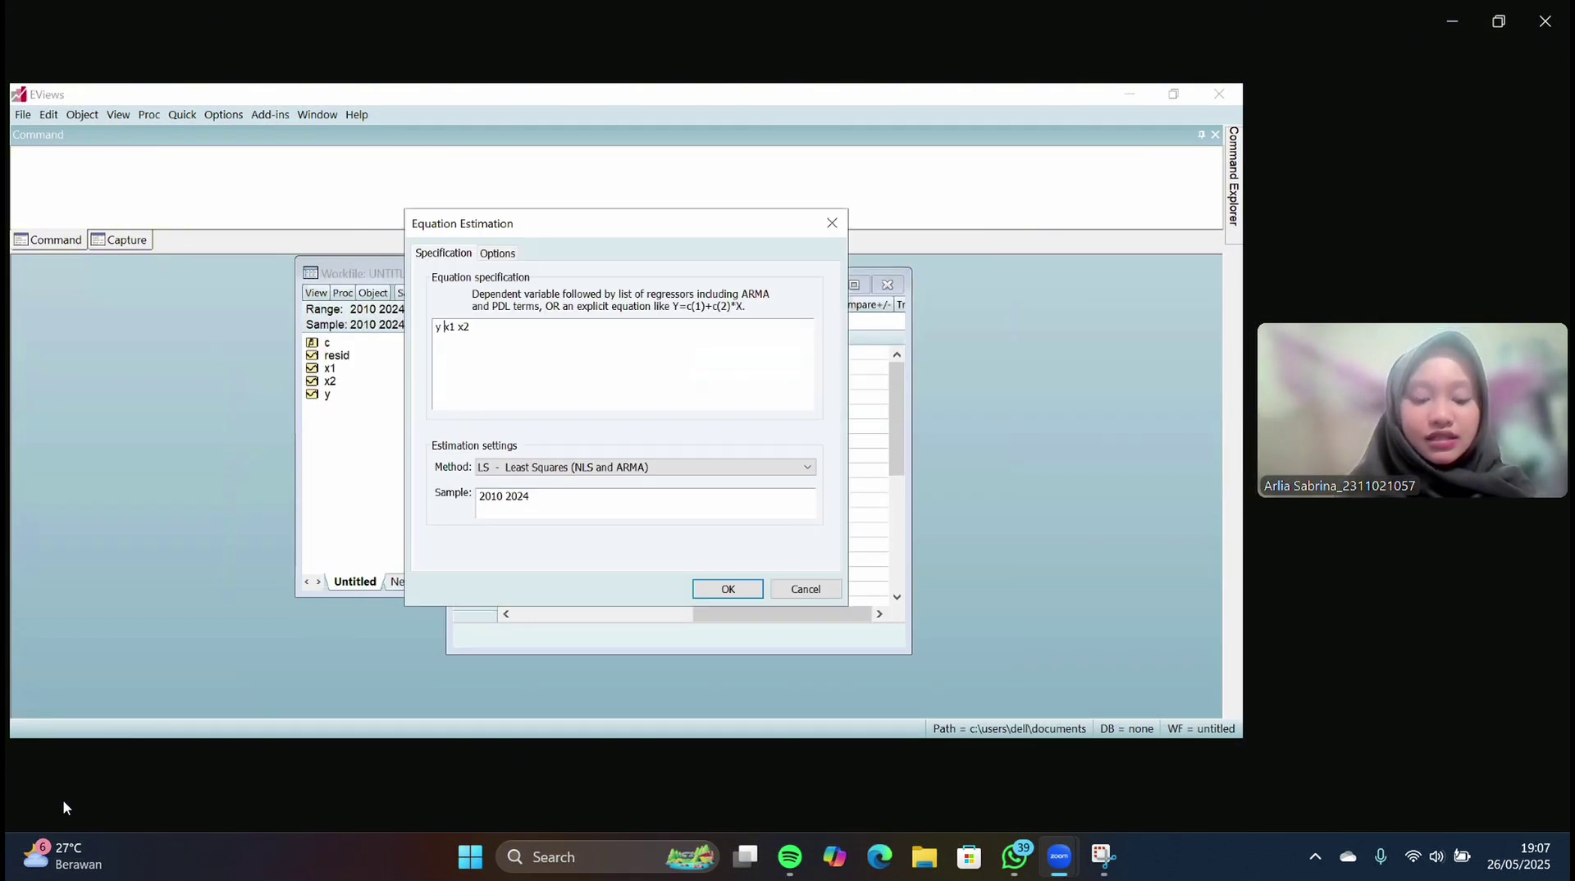
- Estimate the least squares equation y c x1 x2 over the sample 2010 2024
{"action": "type", "text": "c x1 x2"}
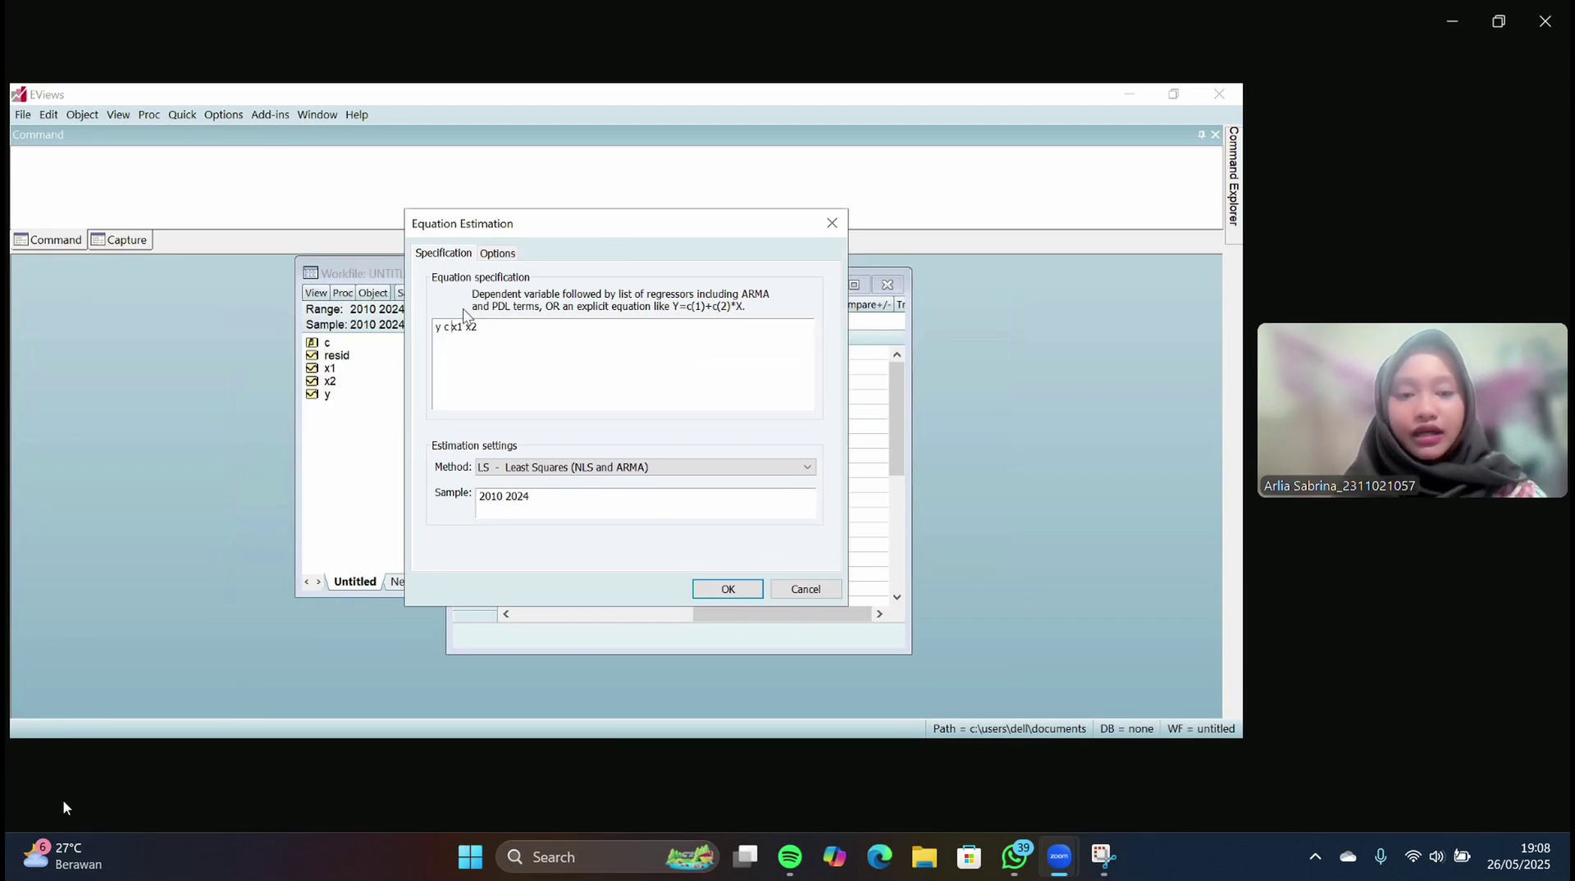
{"action": "key", "text": "Return"}
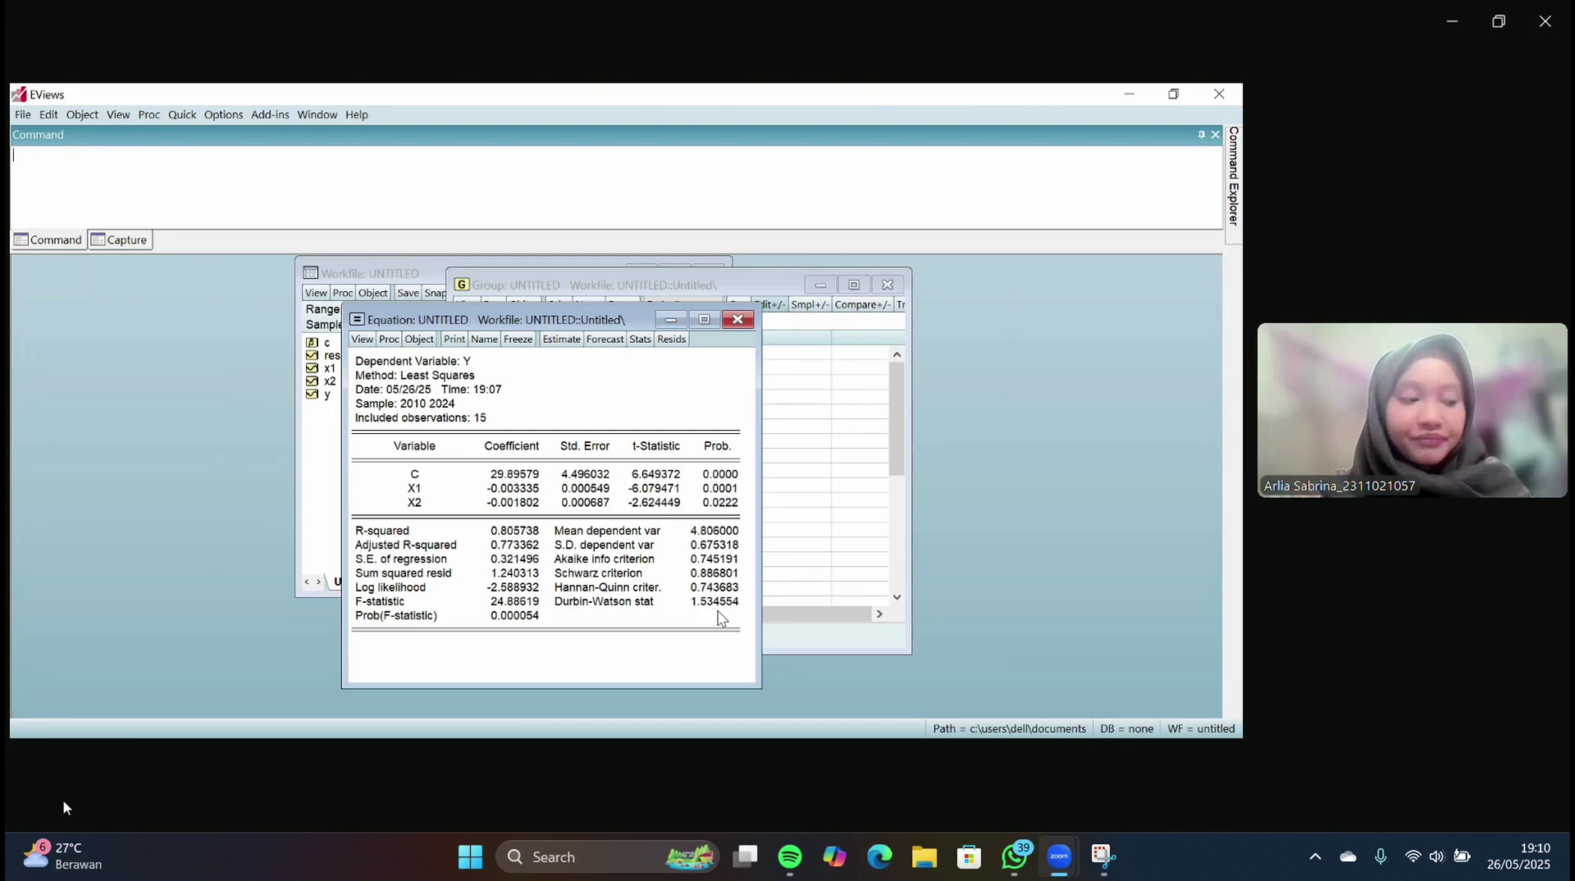
{"action": "left_click_drag", "start_coordinate": [720, 619], "coordinate": [772, 593]}
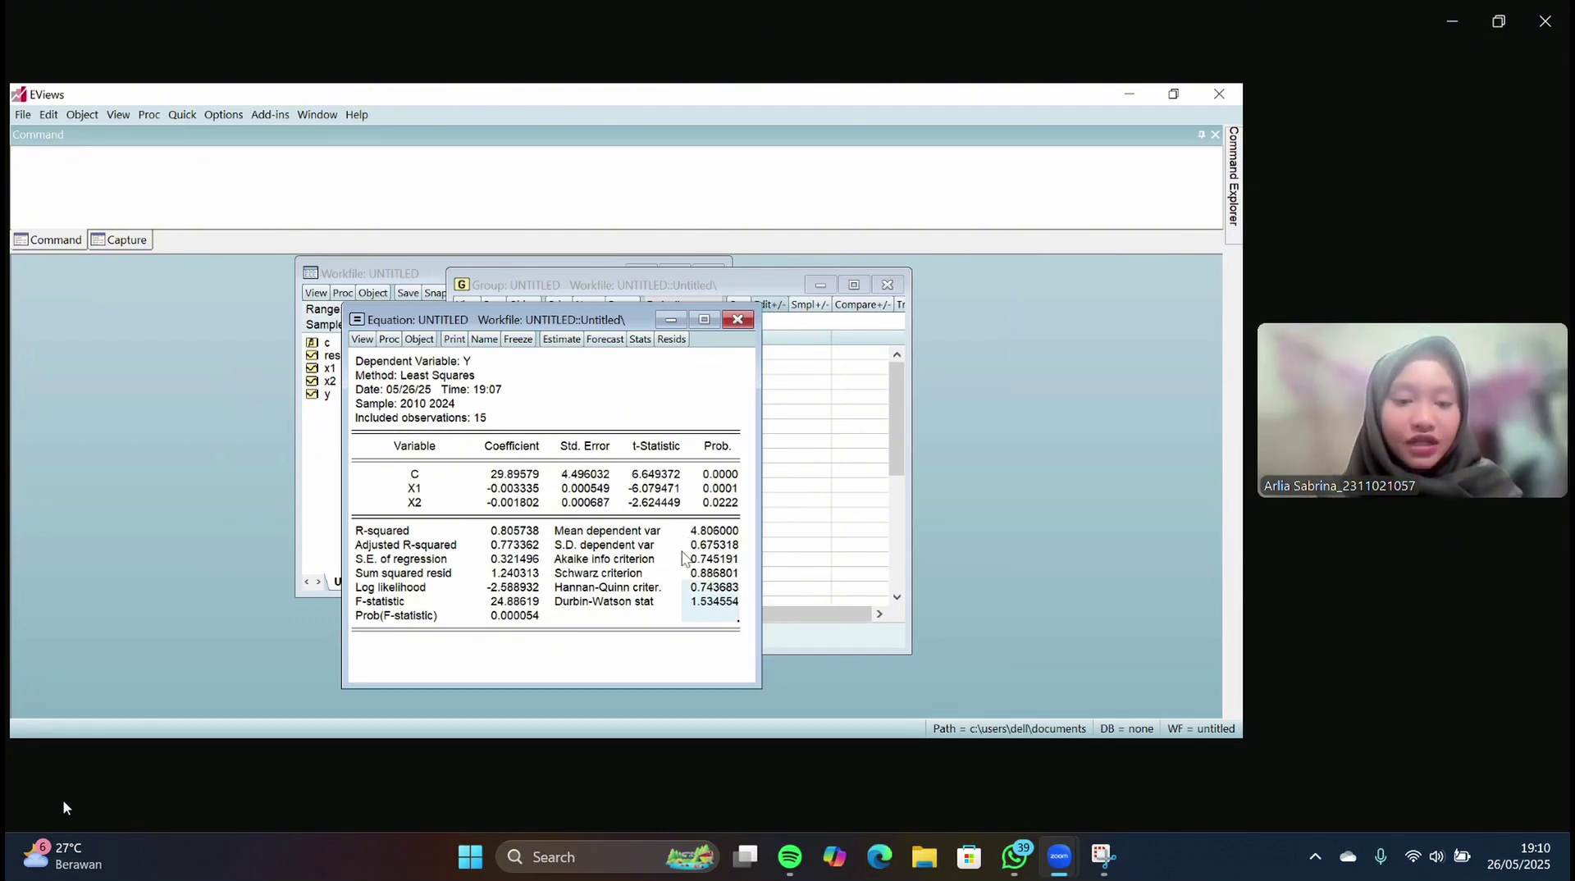
{"action": "left_click", "coordinate": [708, 648]}
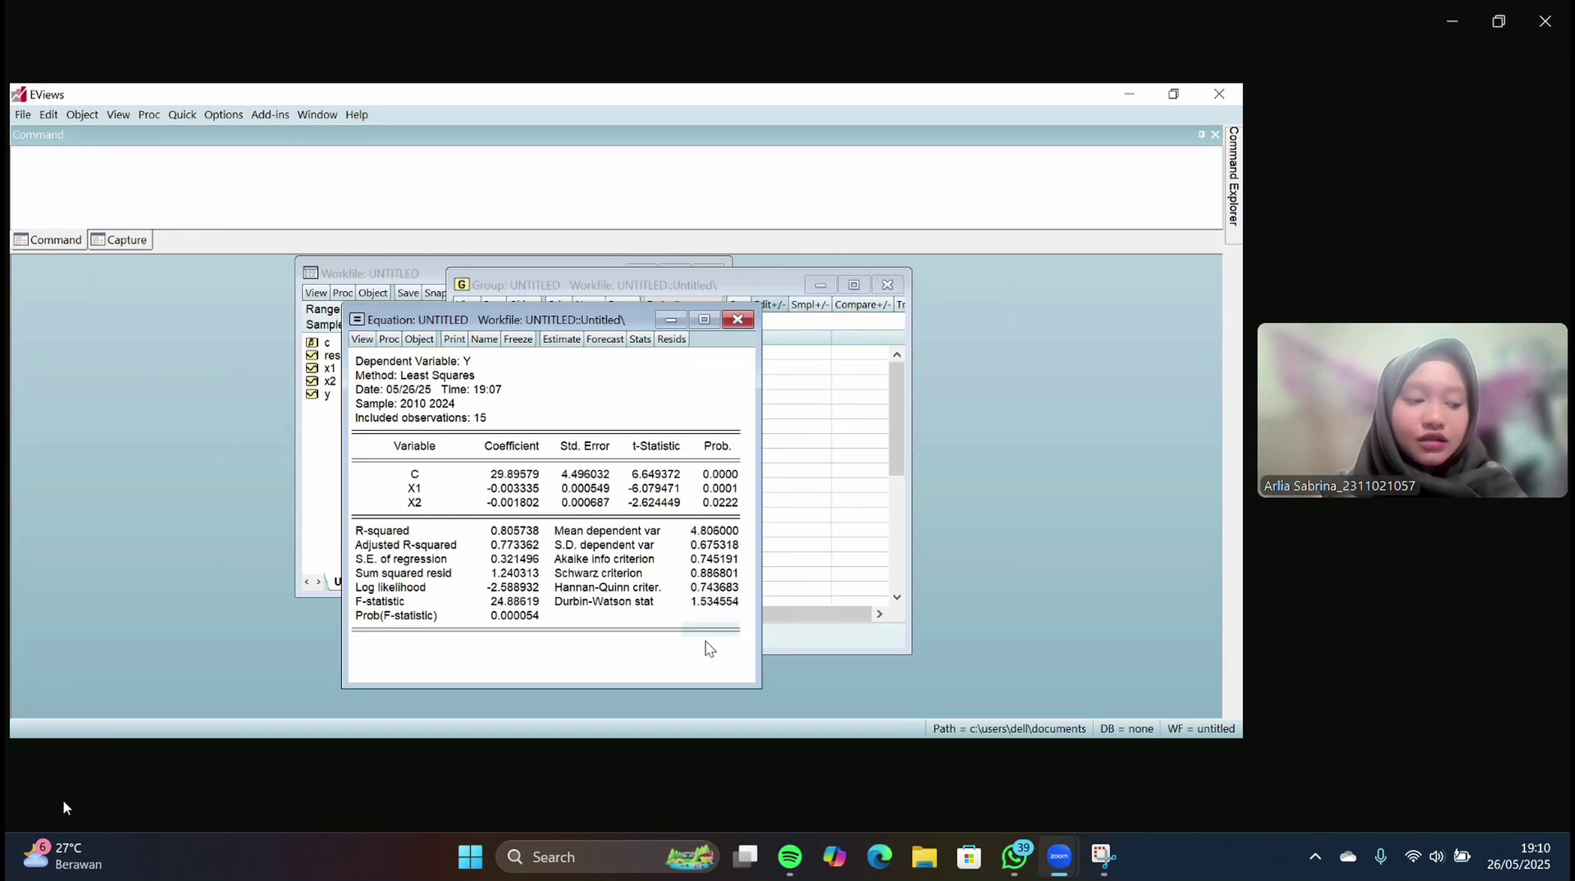
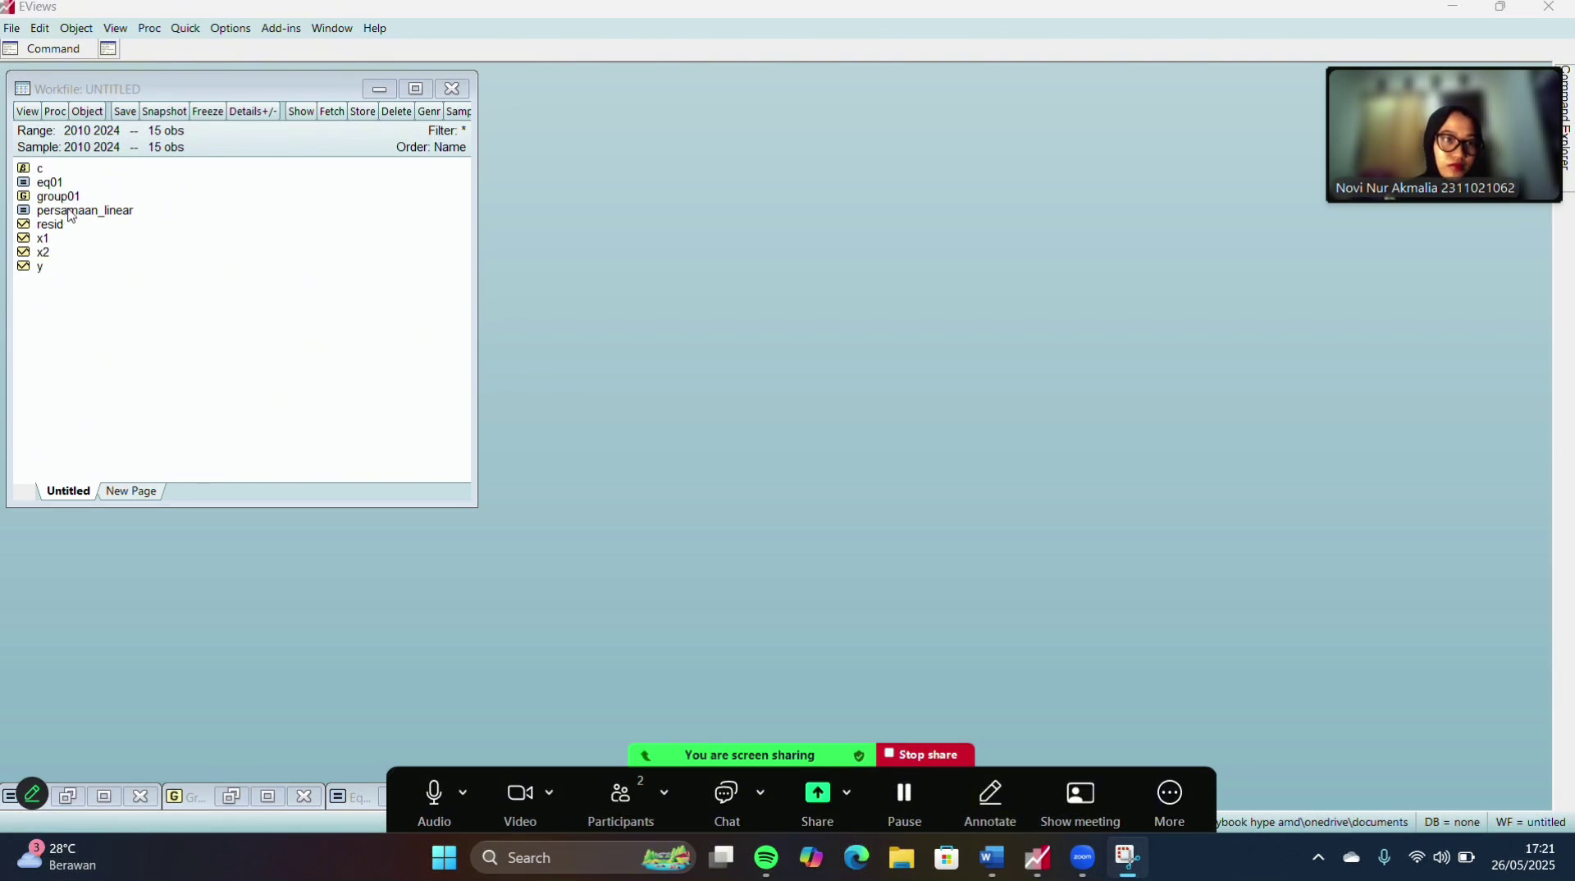
- Restore the minimized persamaan_linear equation and display its Variance Inflation Factors
{"action": "left_click", "coordinate": [72, 216]}
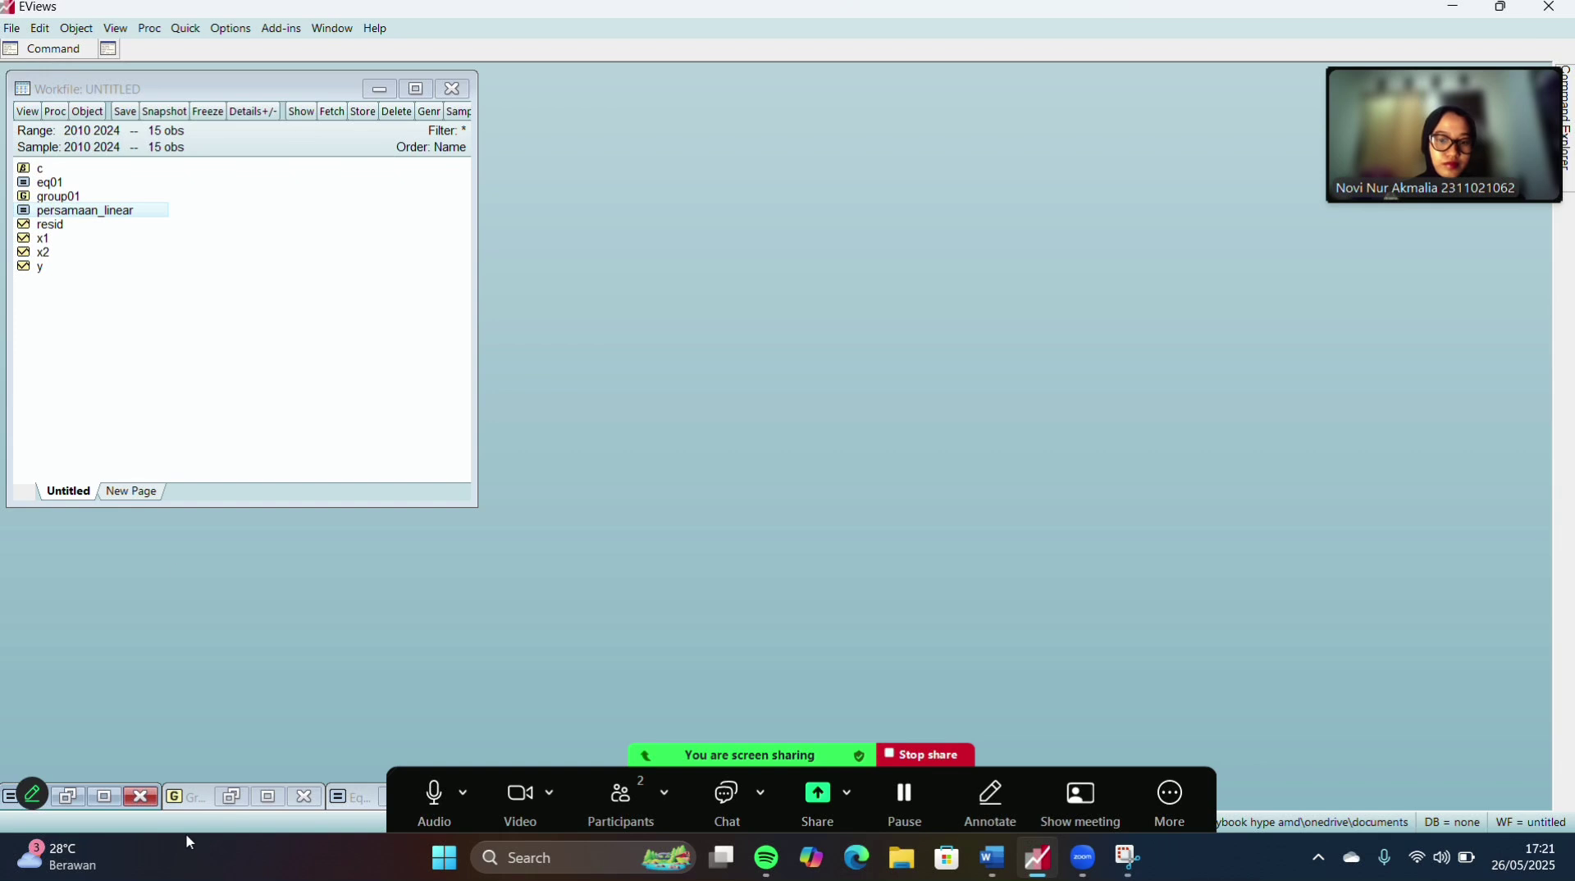
{"action": "left_click", "coordinate": [95, 802]}
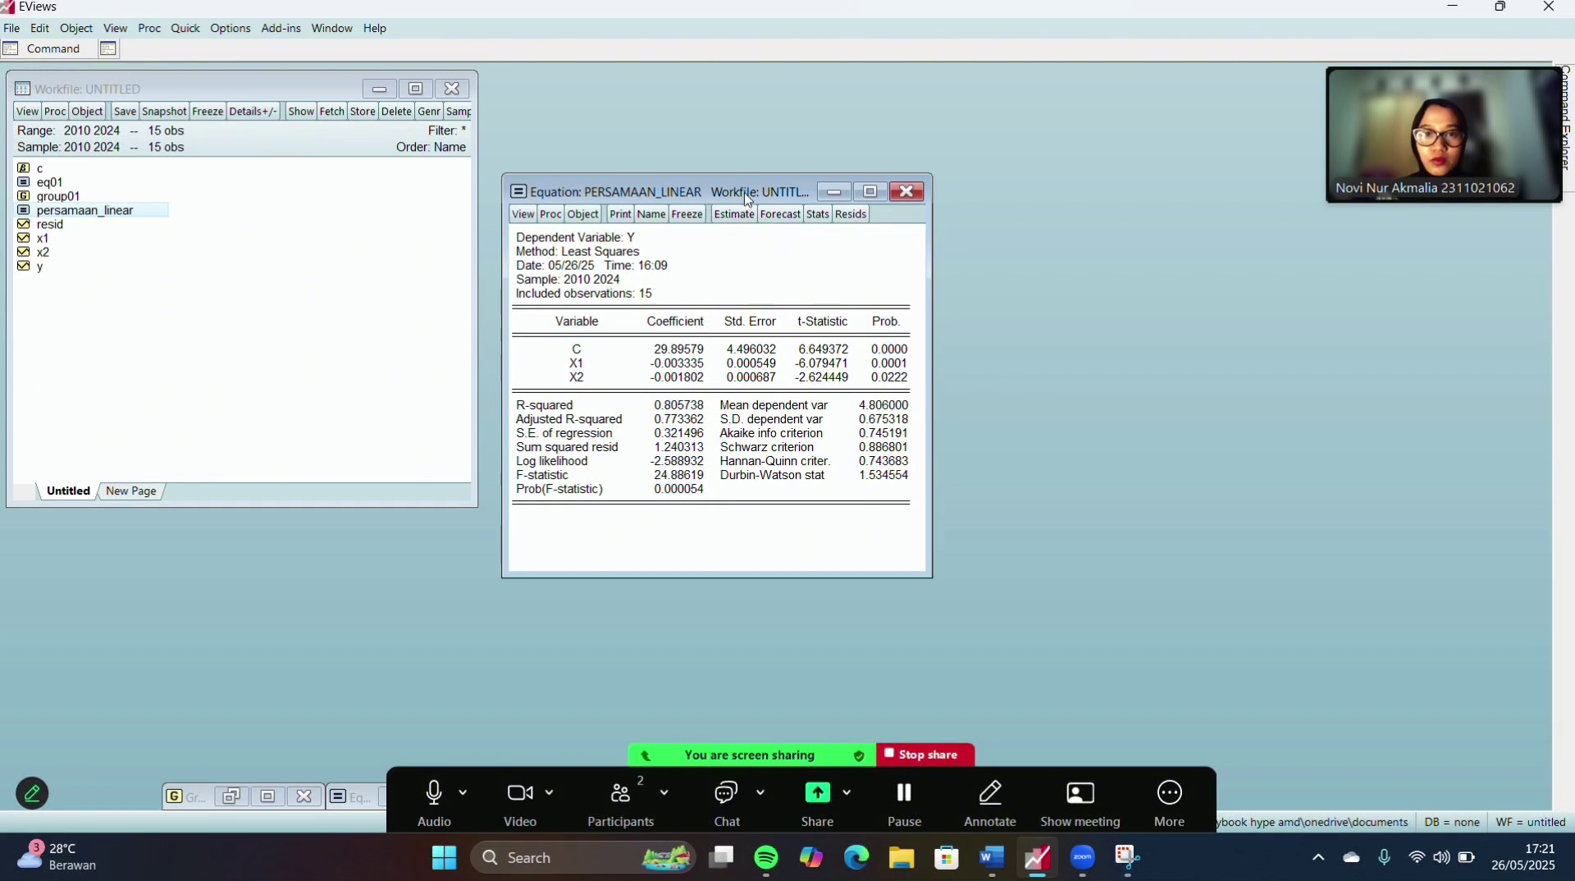
{"action": "left_click_drag", "start_coordinate": [749, 195], "coordinate": [856, 162]}
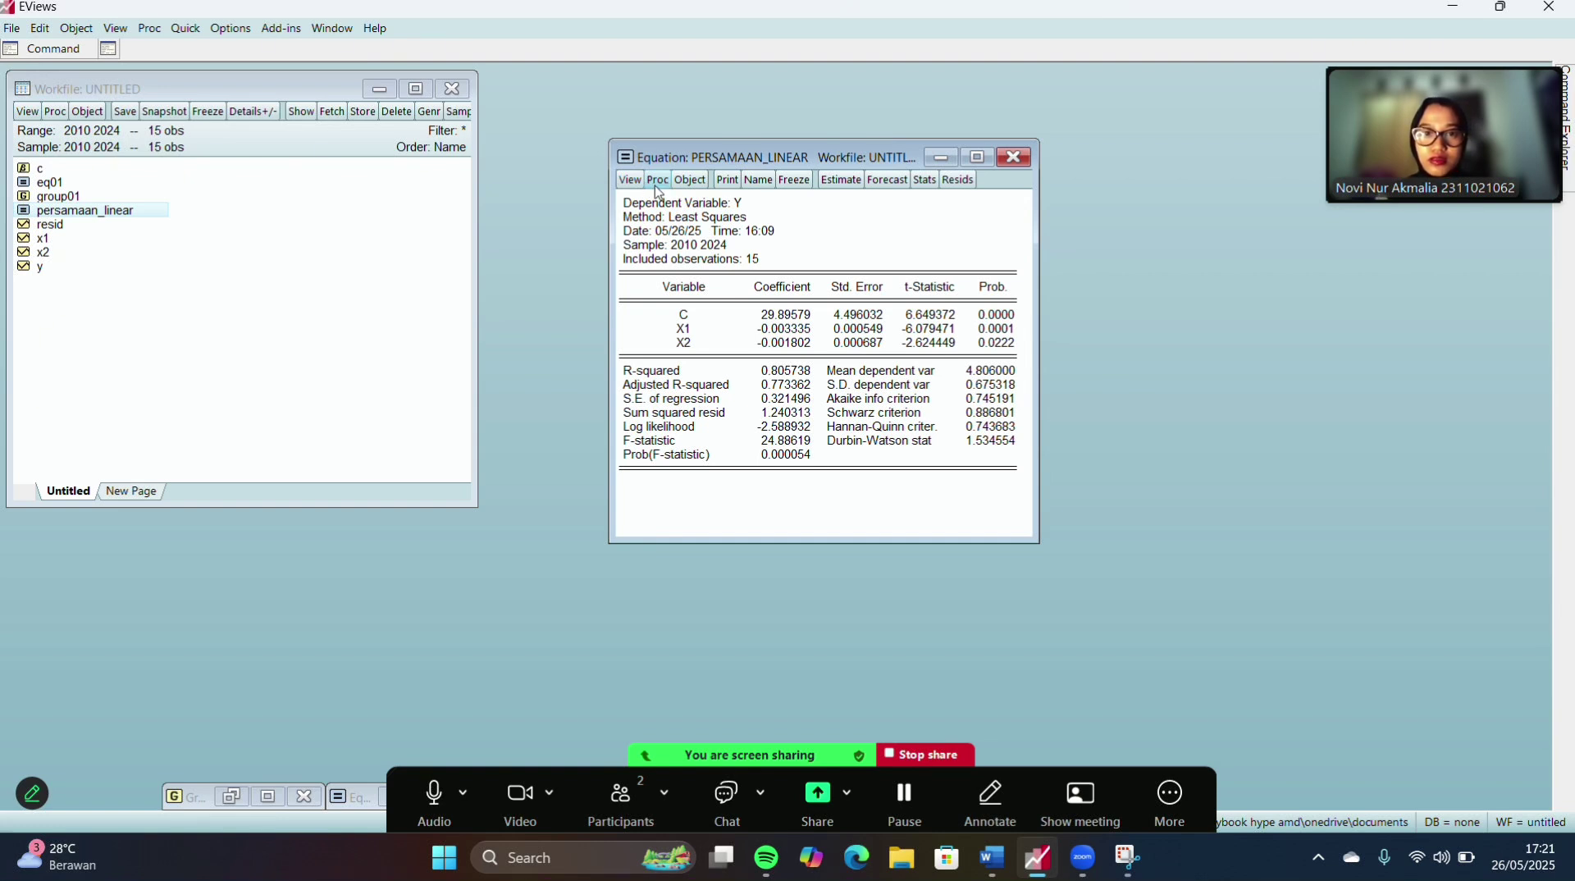
{"action": "left_click", "coordinate": [629, 181]}
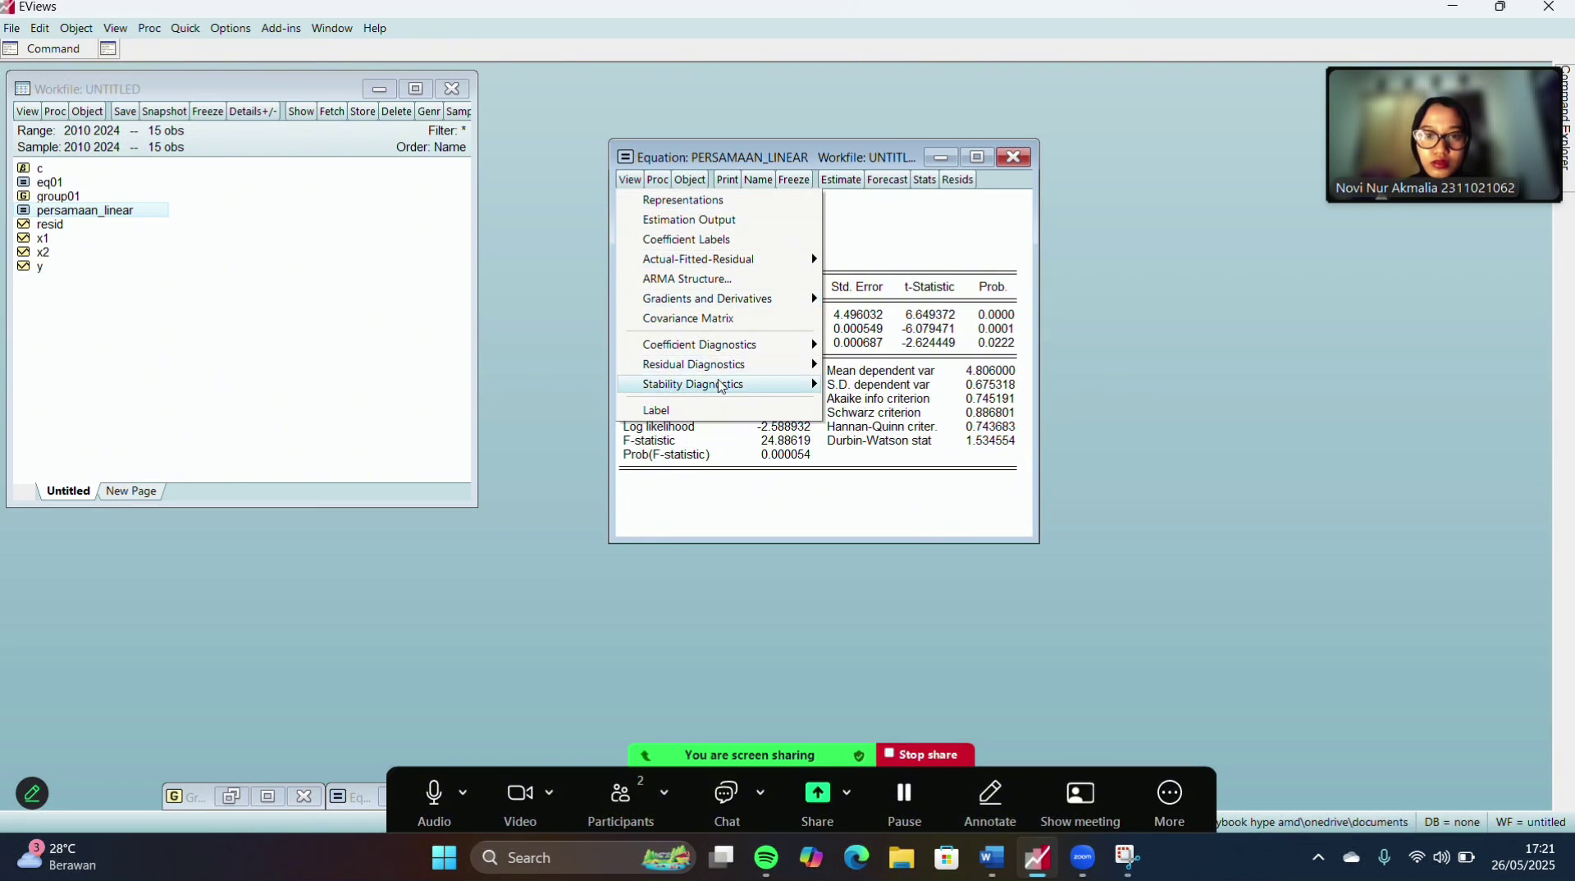
{"action": "mouse_move", "coordinate": [751, 373]}
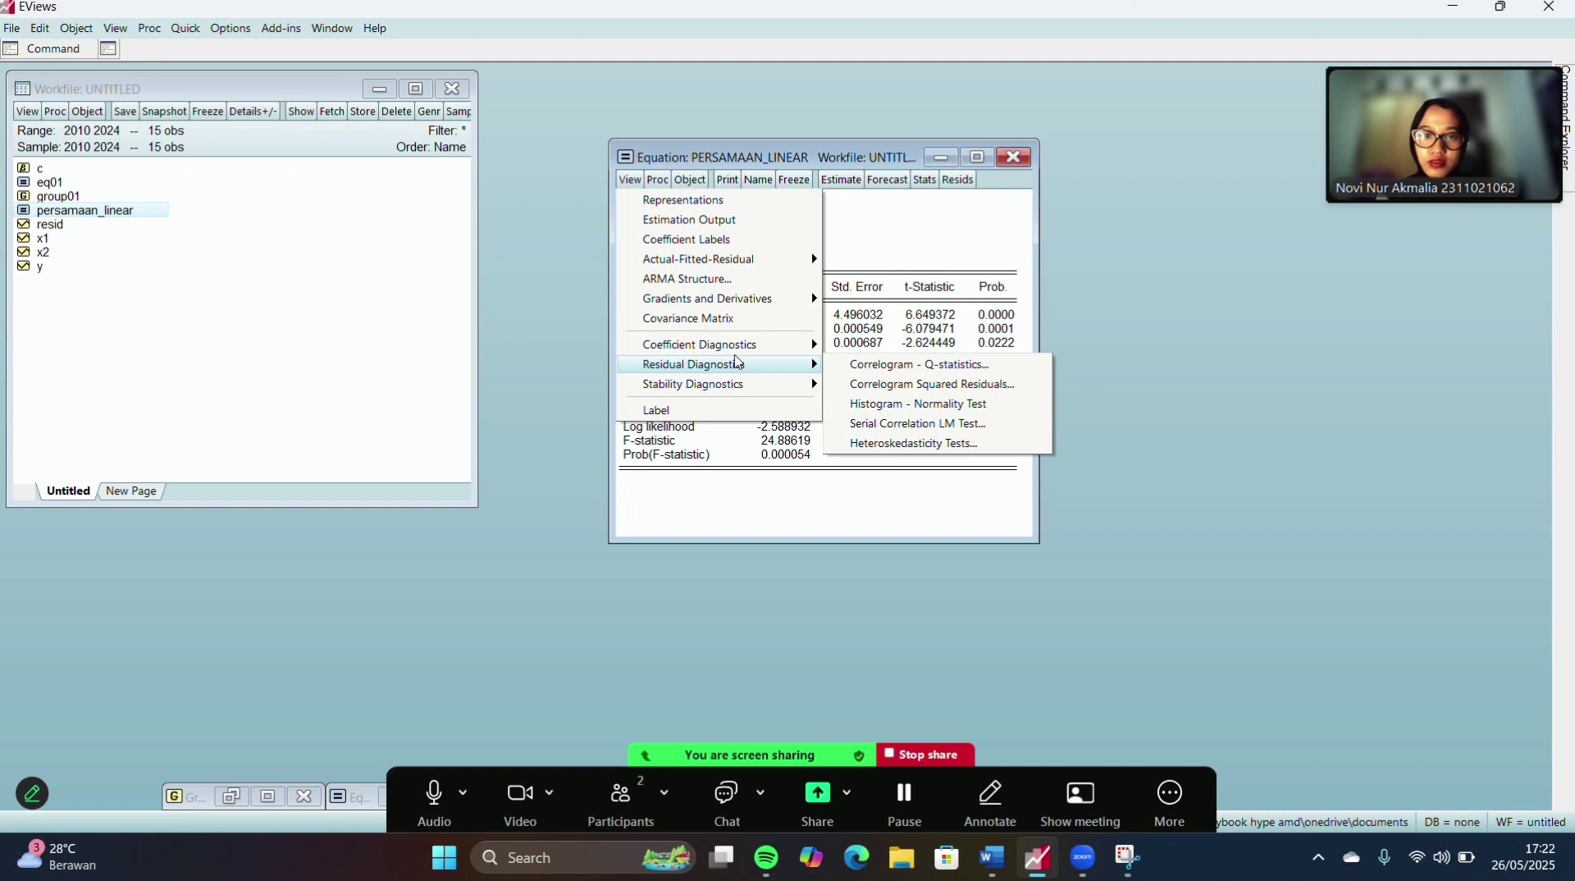
{"action": "mouse_move", "coordinate": [738, 346]}
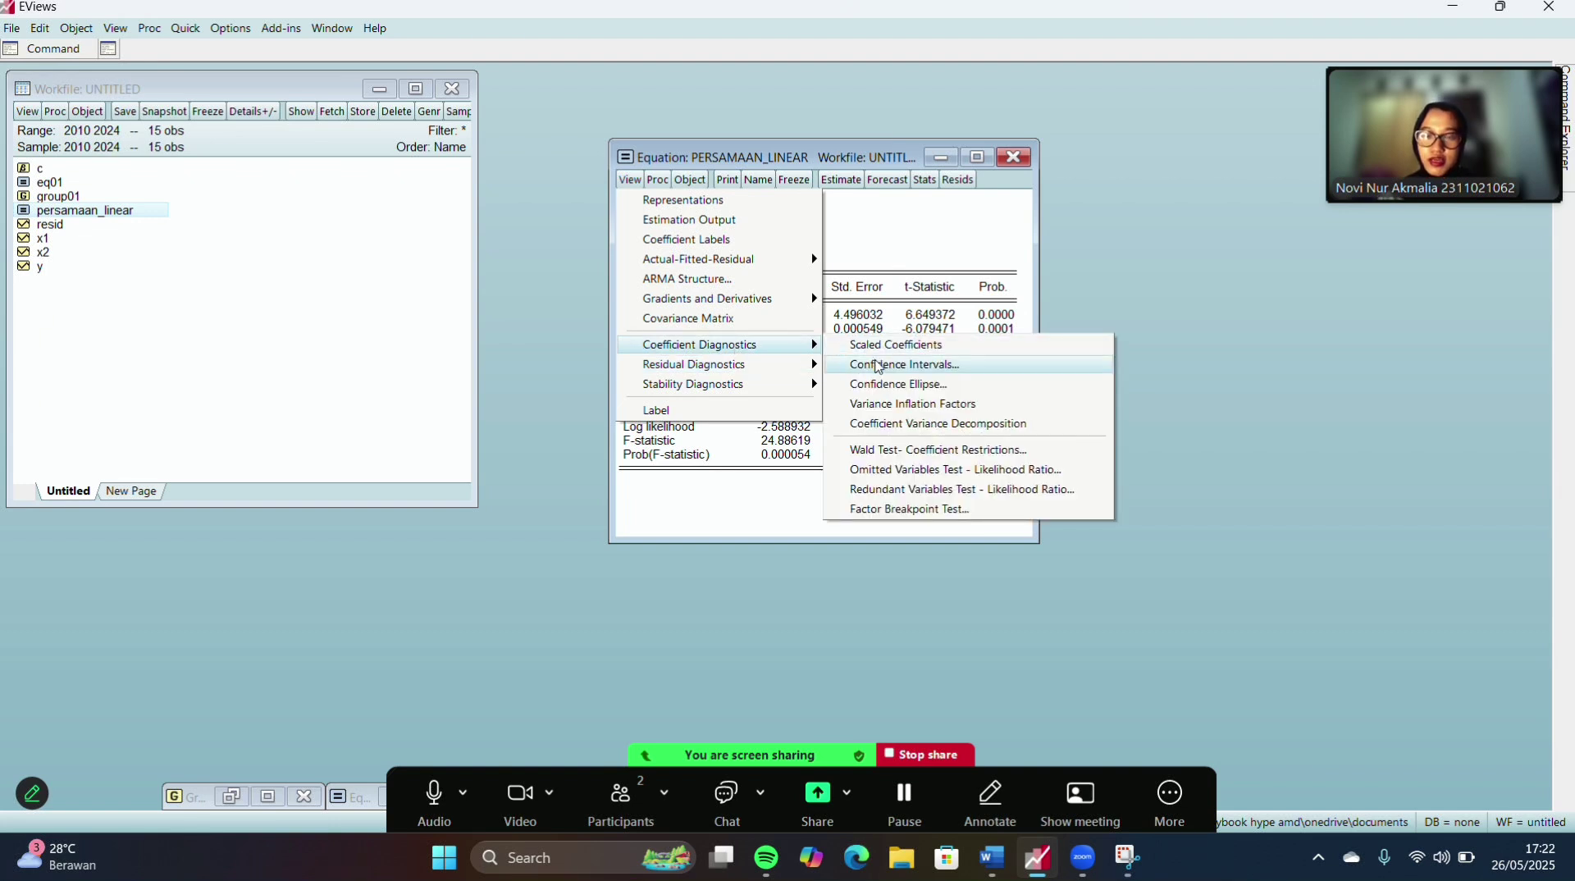
{"action": "left_click", "coordinate": [889, 407]}
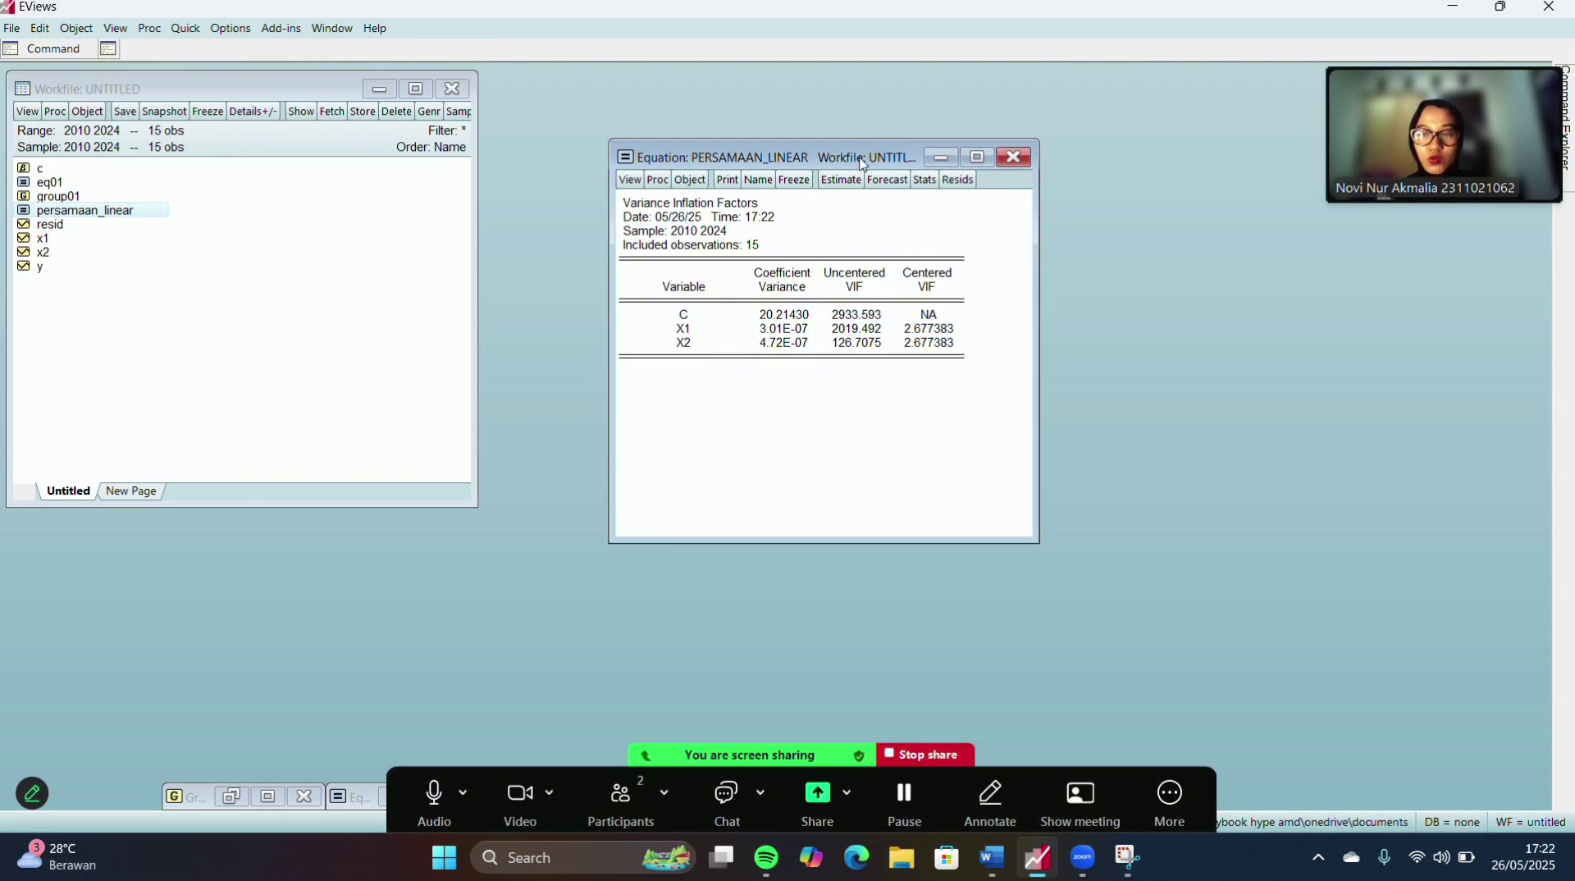
- Rename the equation showing the variance inflation factors as MULTIKOLINEARITAS
{"action": "left_click_drag", "start_coordinate": [864, 164], "coordinate": [794, 130]}
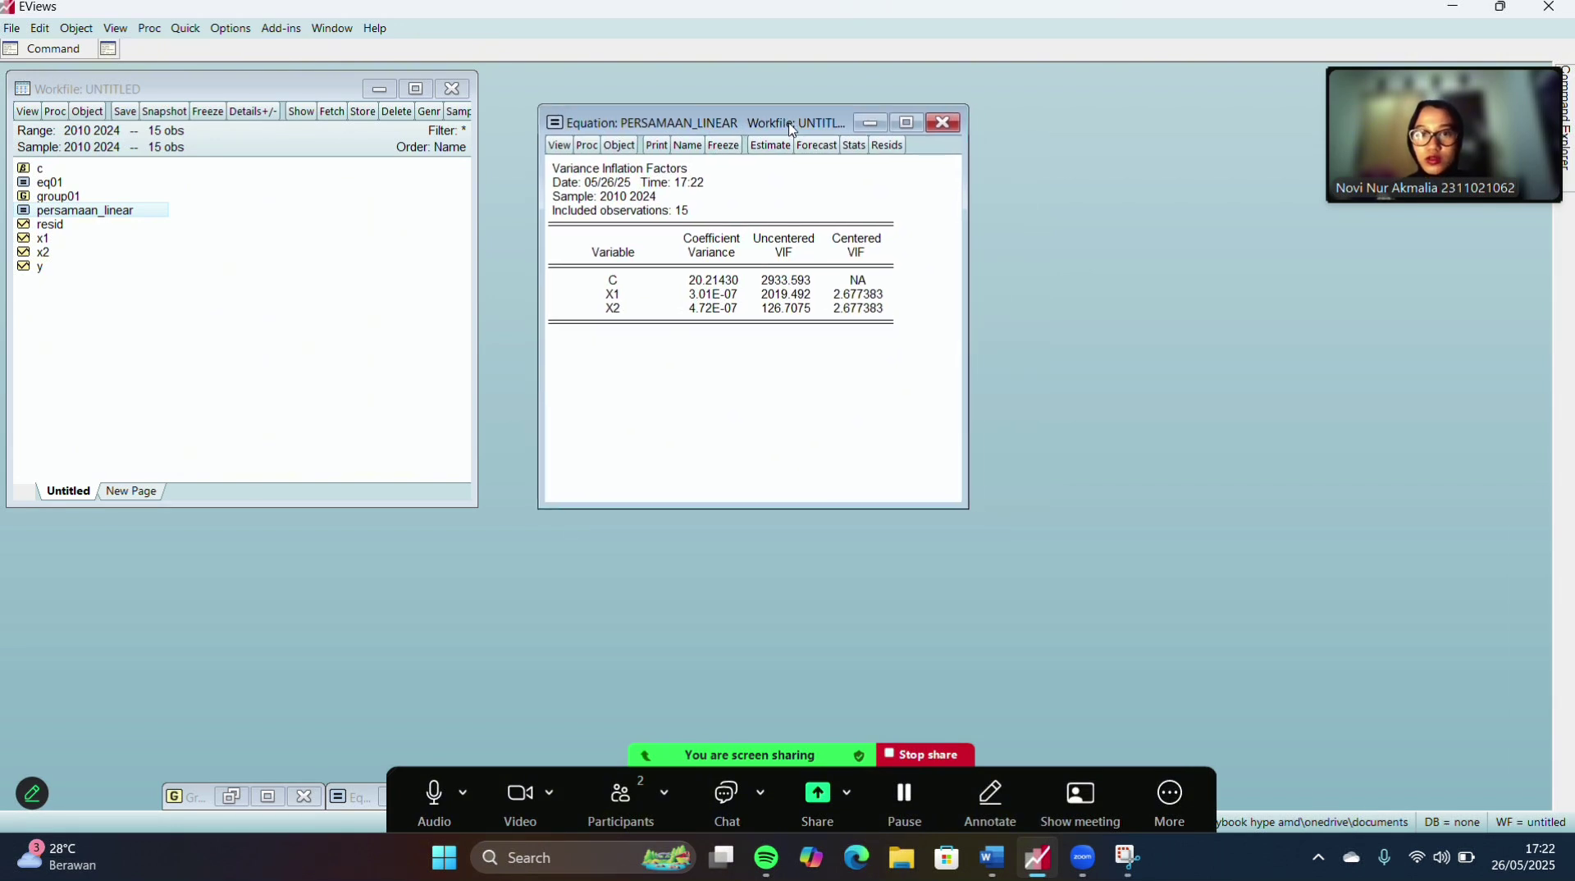
{"action": "left_click", "coordinate": [687, 147]}
{"action": "key", "text": "BackSpace"}
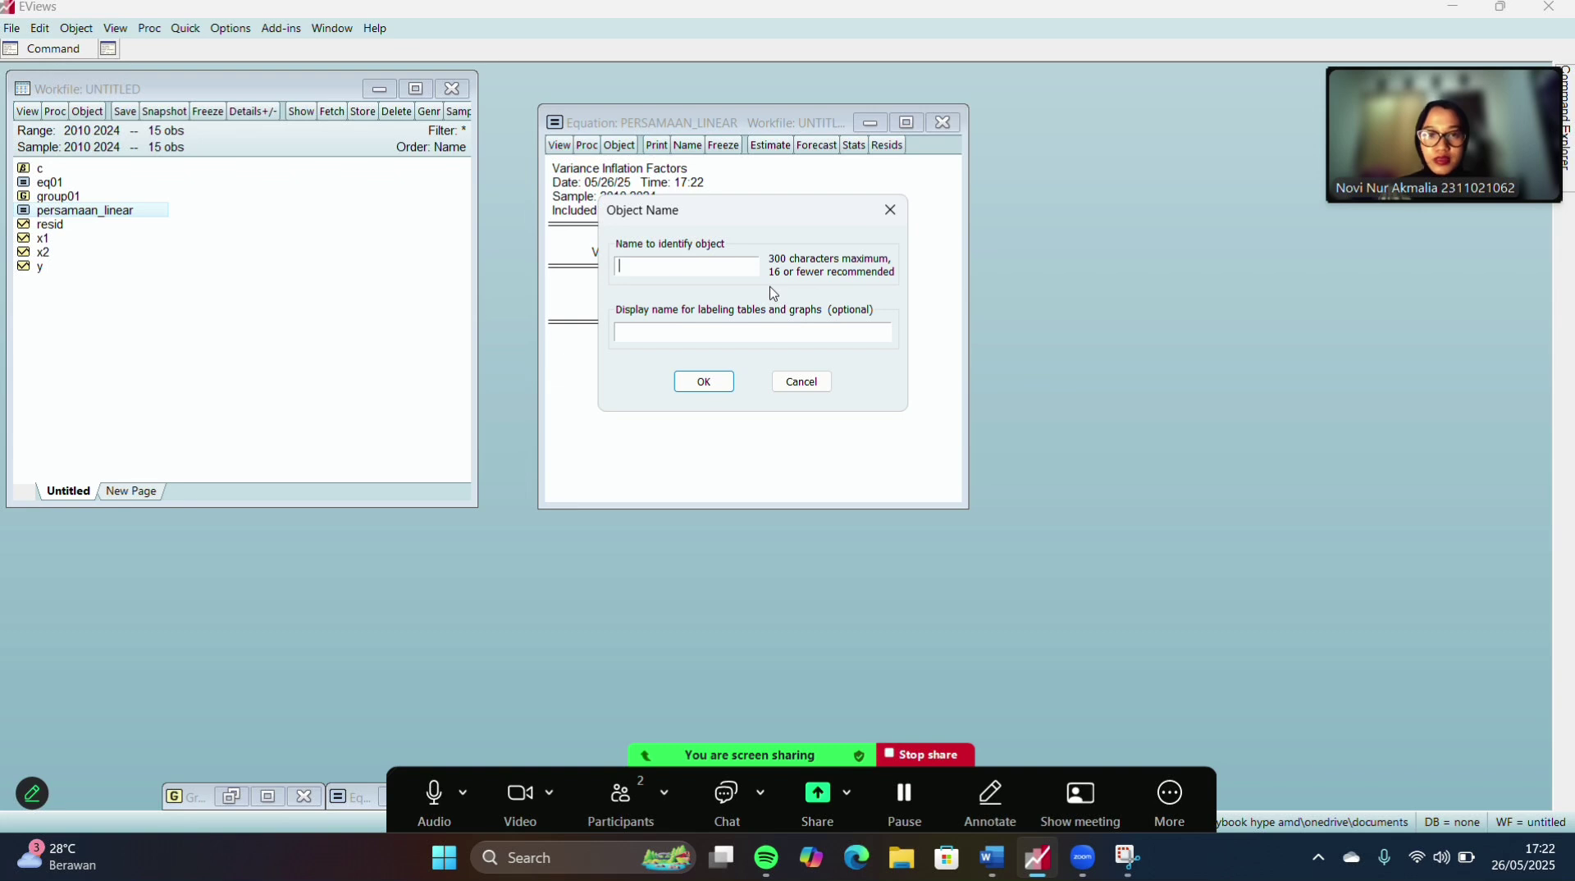
{"action": "type", "text": "MULTIKOLINE"}
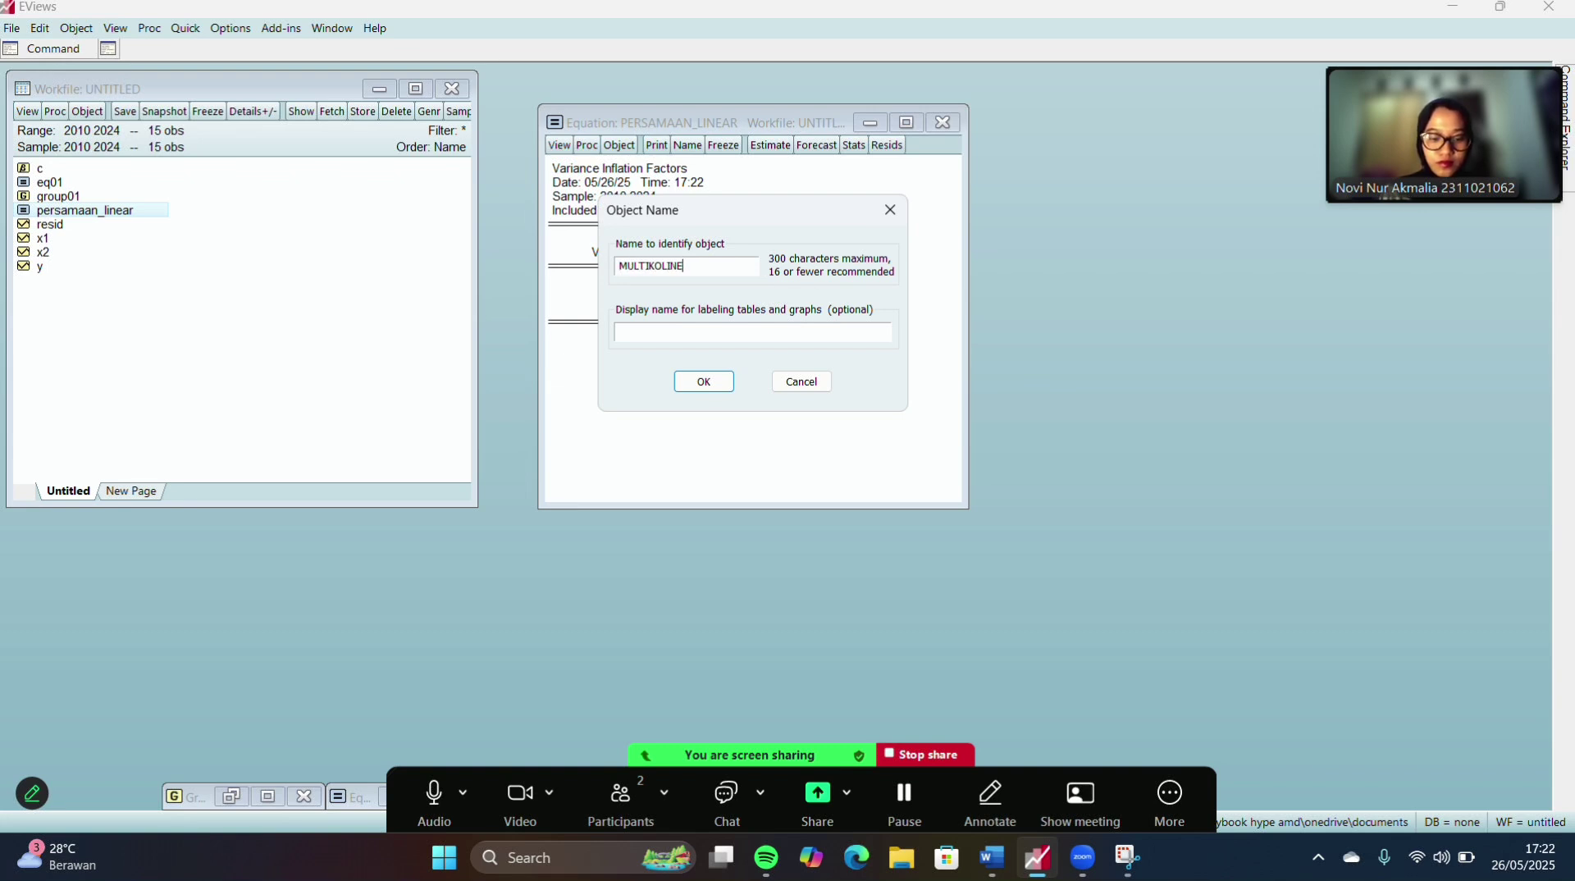
{"action": "type", "text": "ARITAS"}
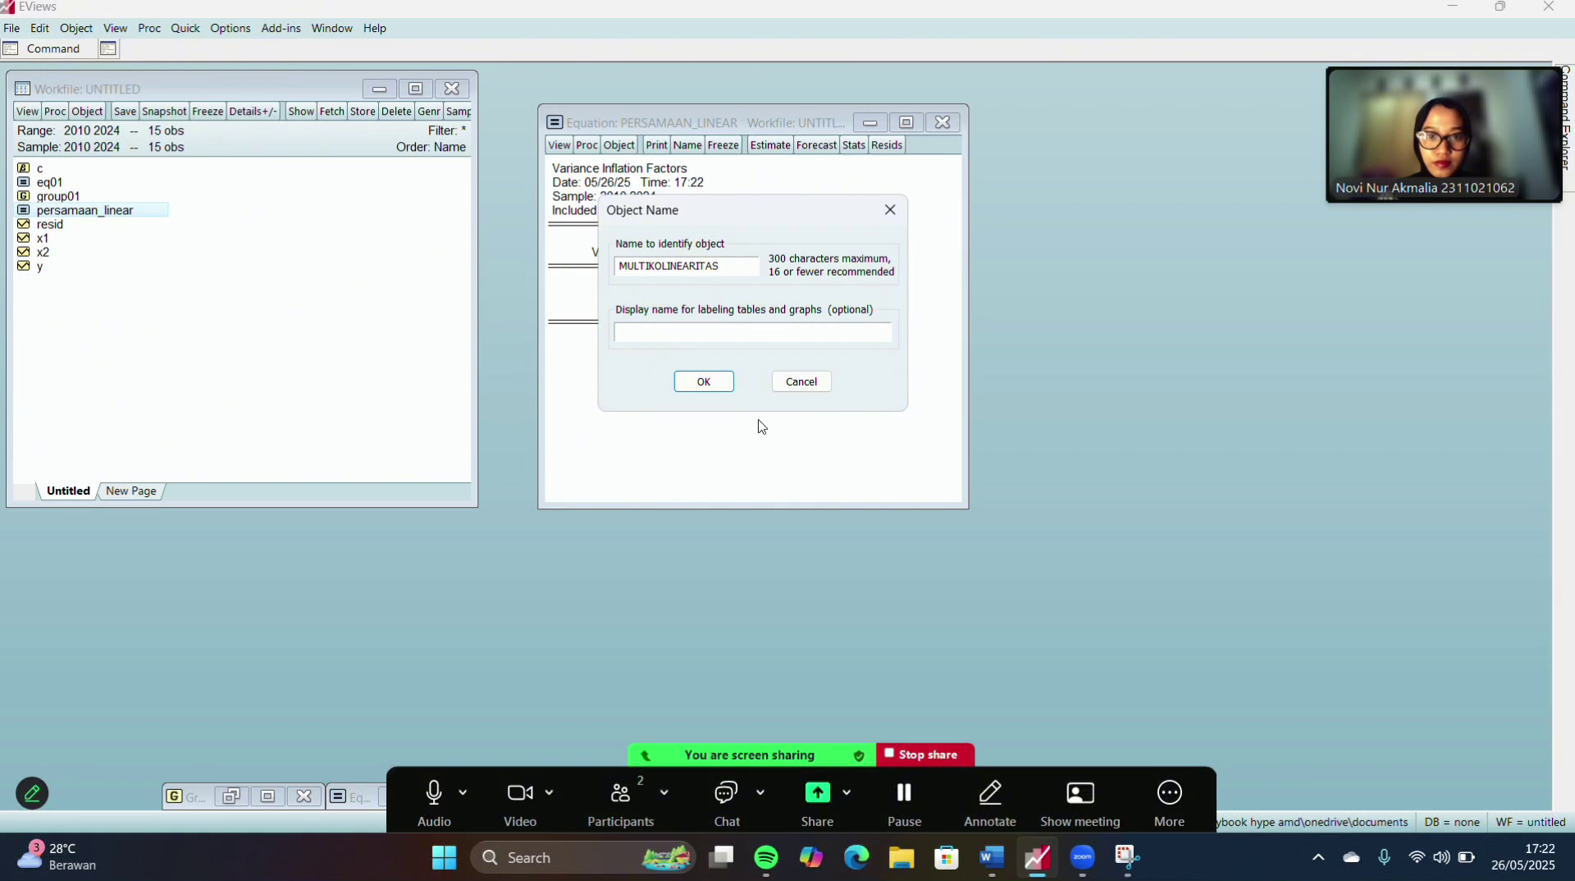
{"action": "left_click", "coordinate": [702, 382]}
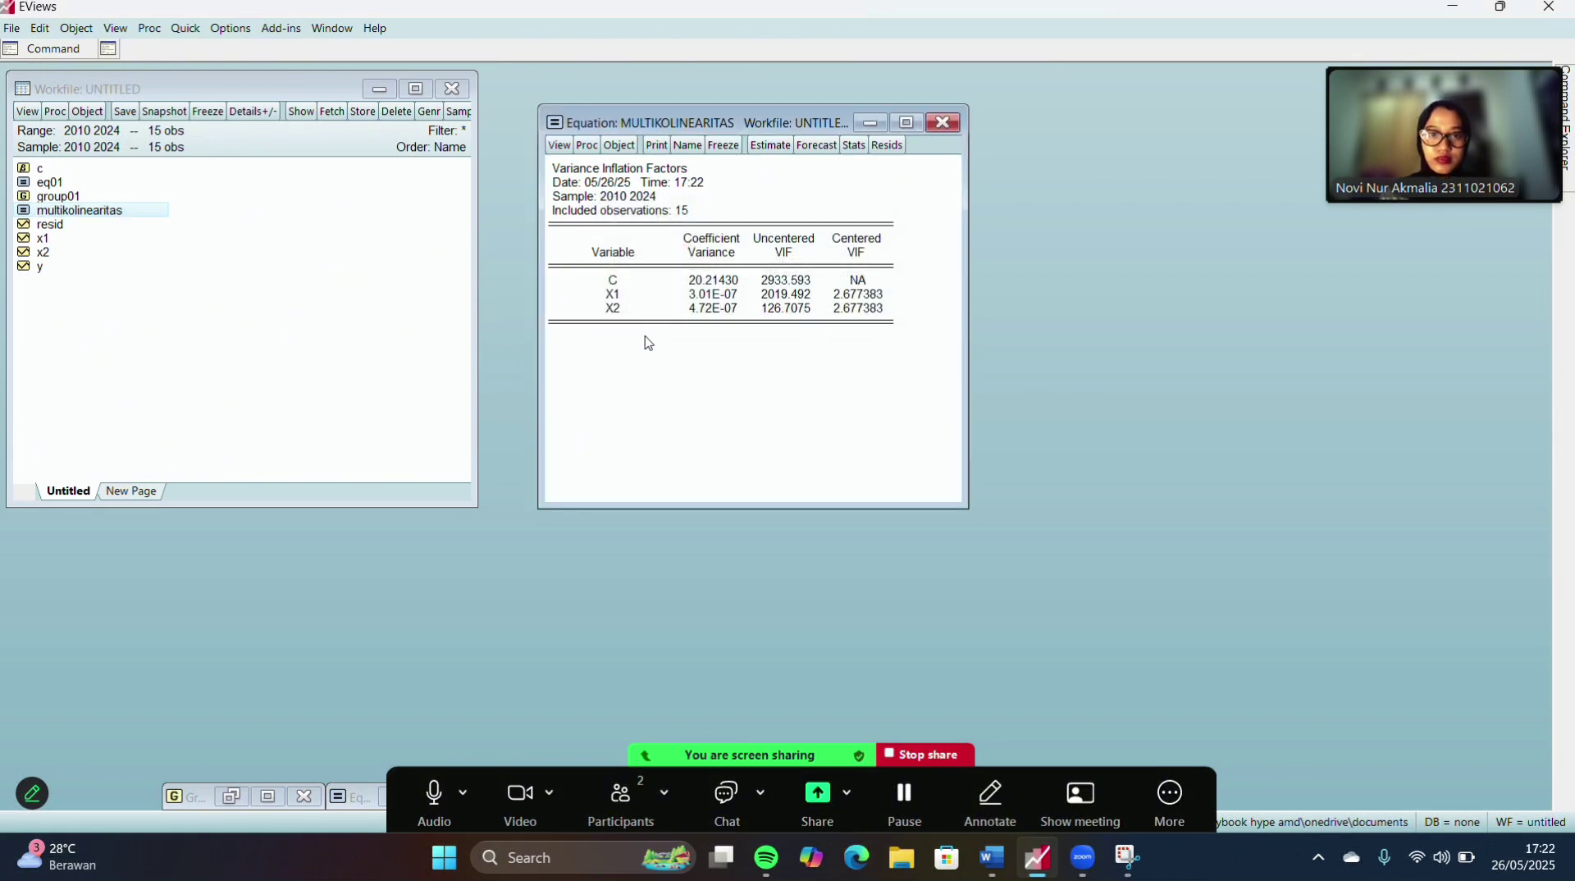
- Copy the MULTIKOLINEARITAS equation as a new object and run the Histogram - Normality Test on the copy's residuals
{"action": "left_click", "coordinate": [620, 145]}
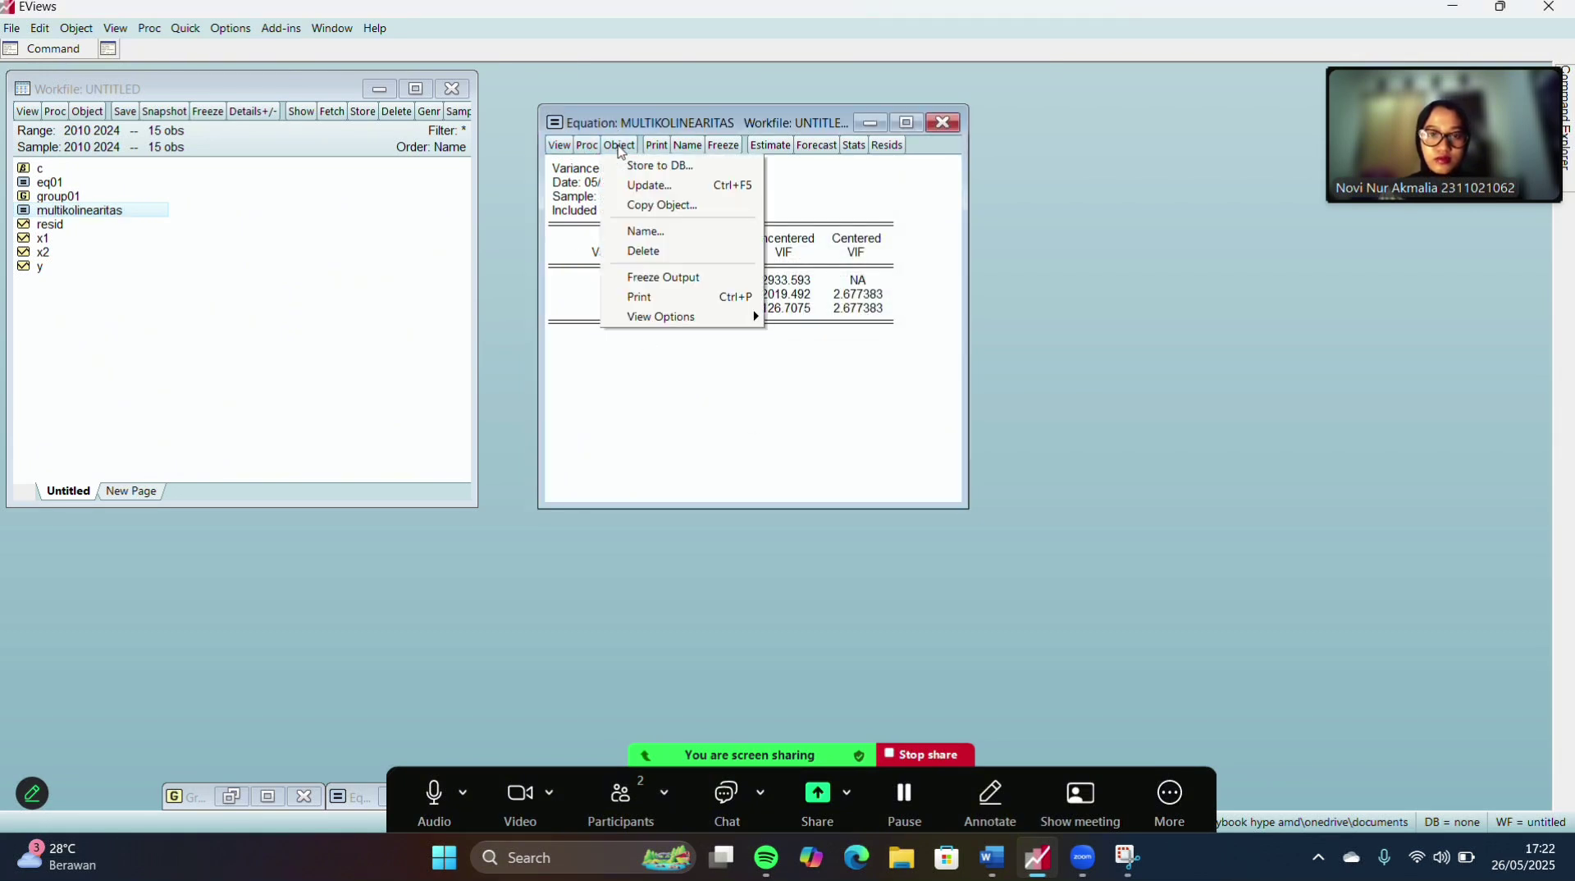
{"action": "left_click", "coordinate": [679, 210]}
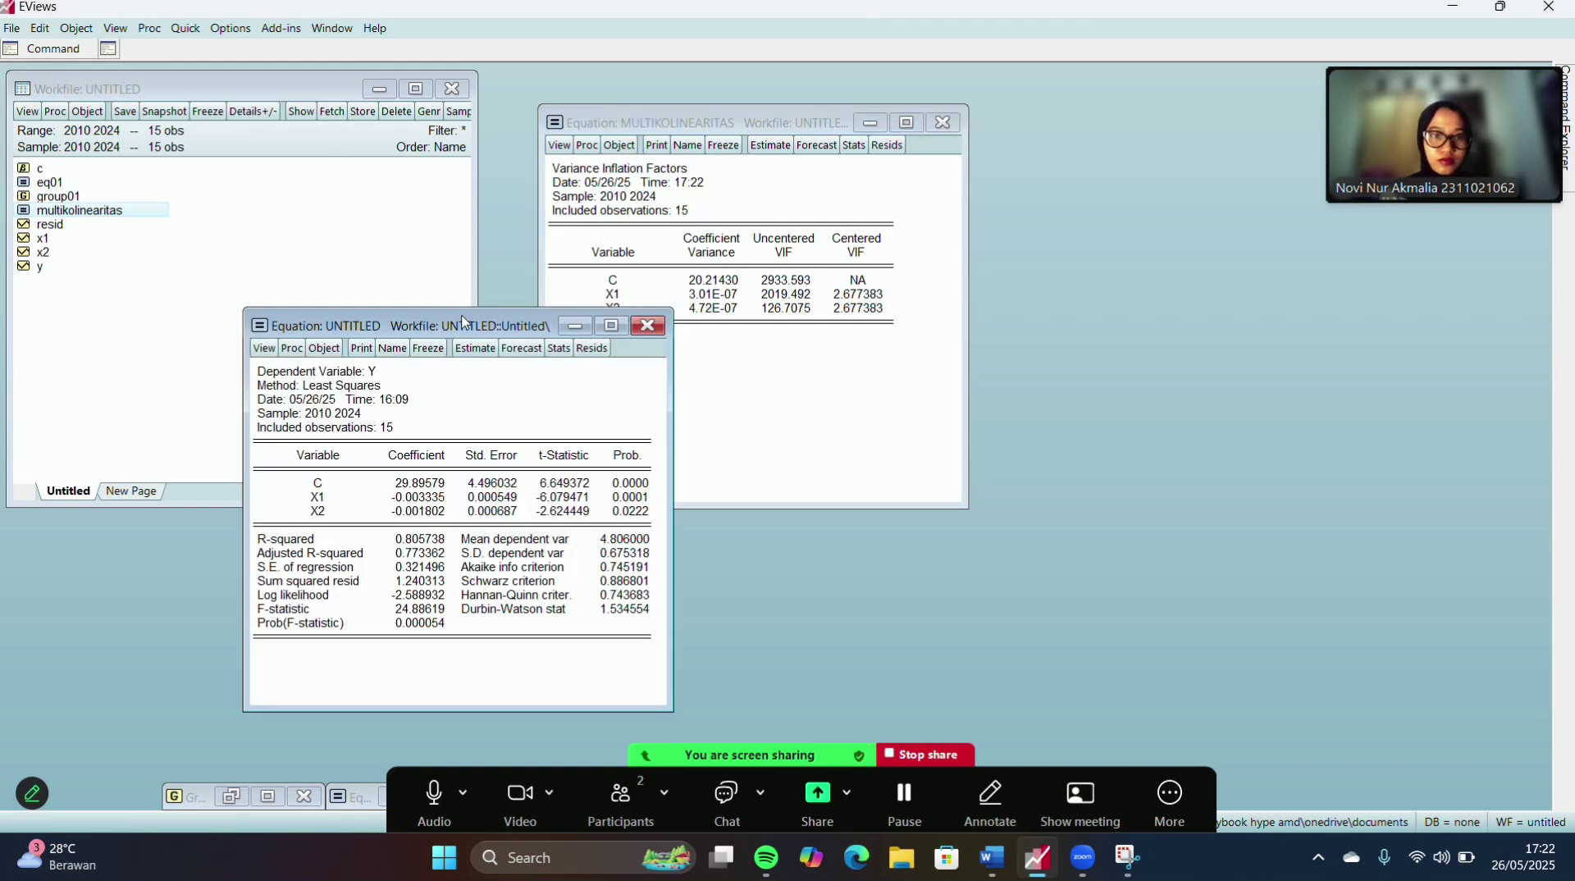
{"action": "left_click_drag", "start_coordinate": [467, 324], "coordinate": [1026, 188]}
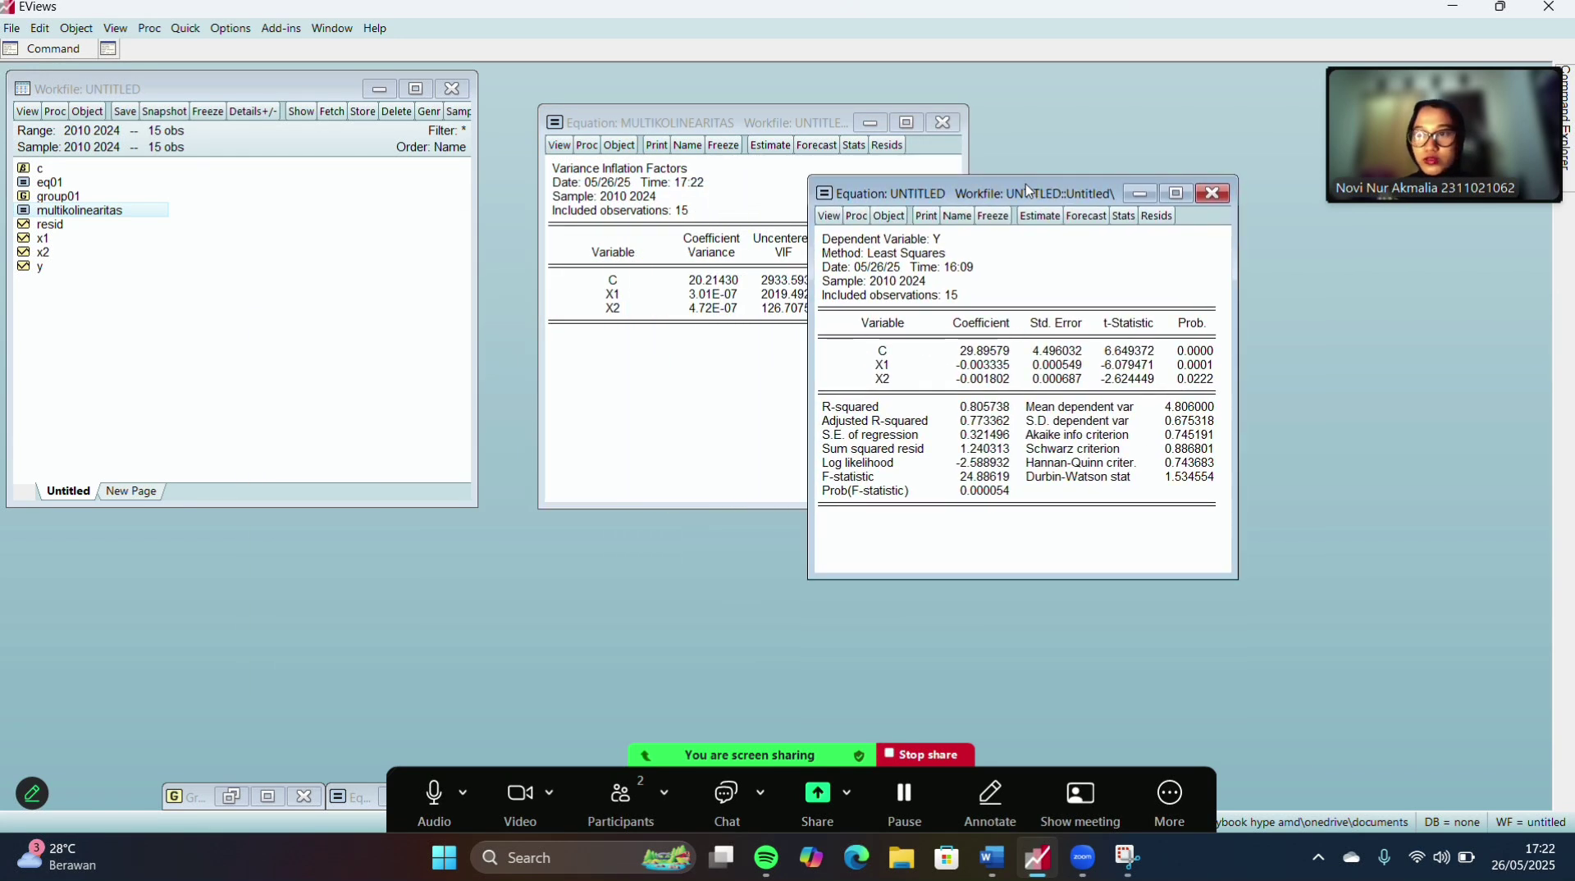
{"action": "left_click", "coordinate": [831, 218]}
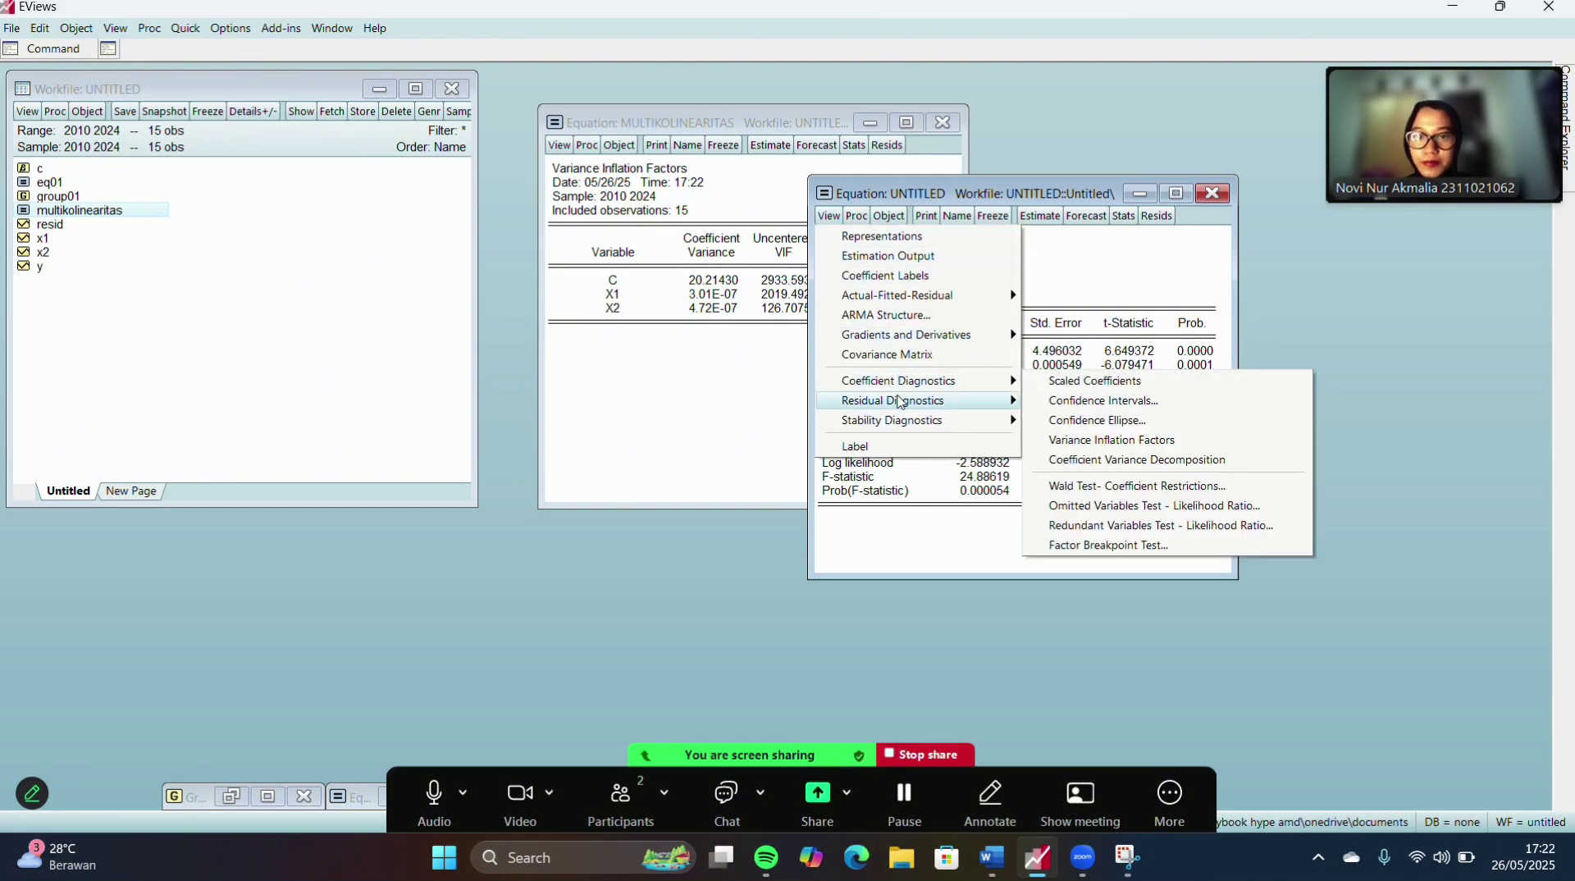
{"action": "mouse_move", "coordinate": [900, 402]}
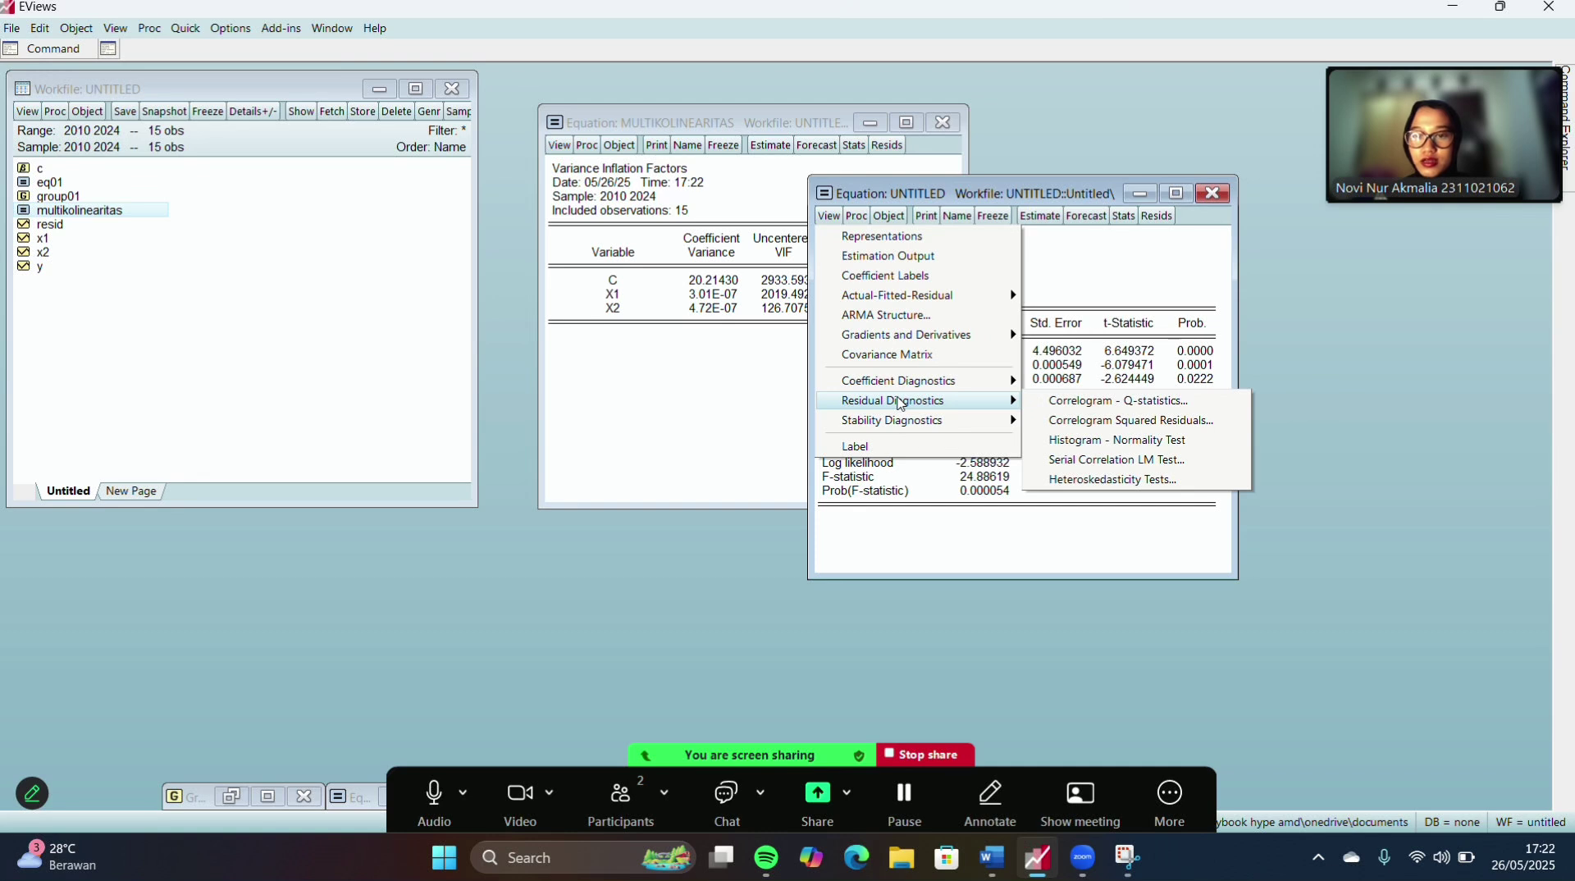
{"action": "left_click", "coordinate": [1079, 448]}
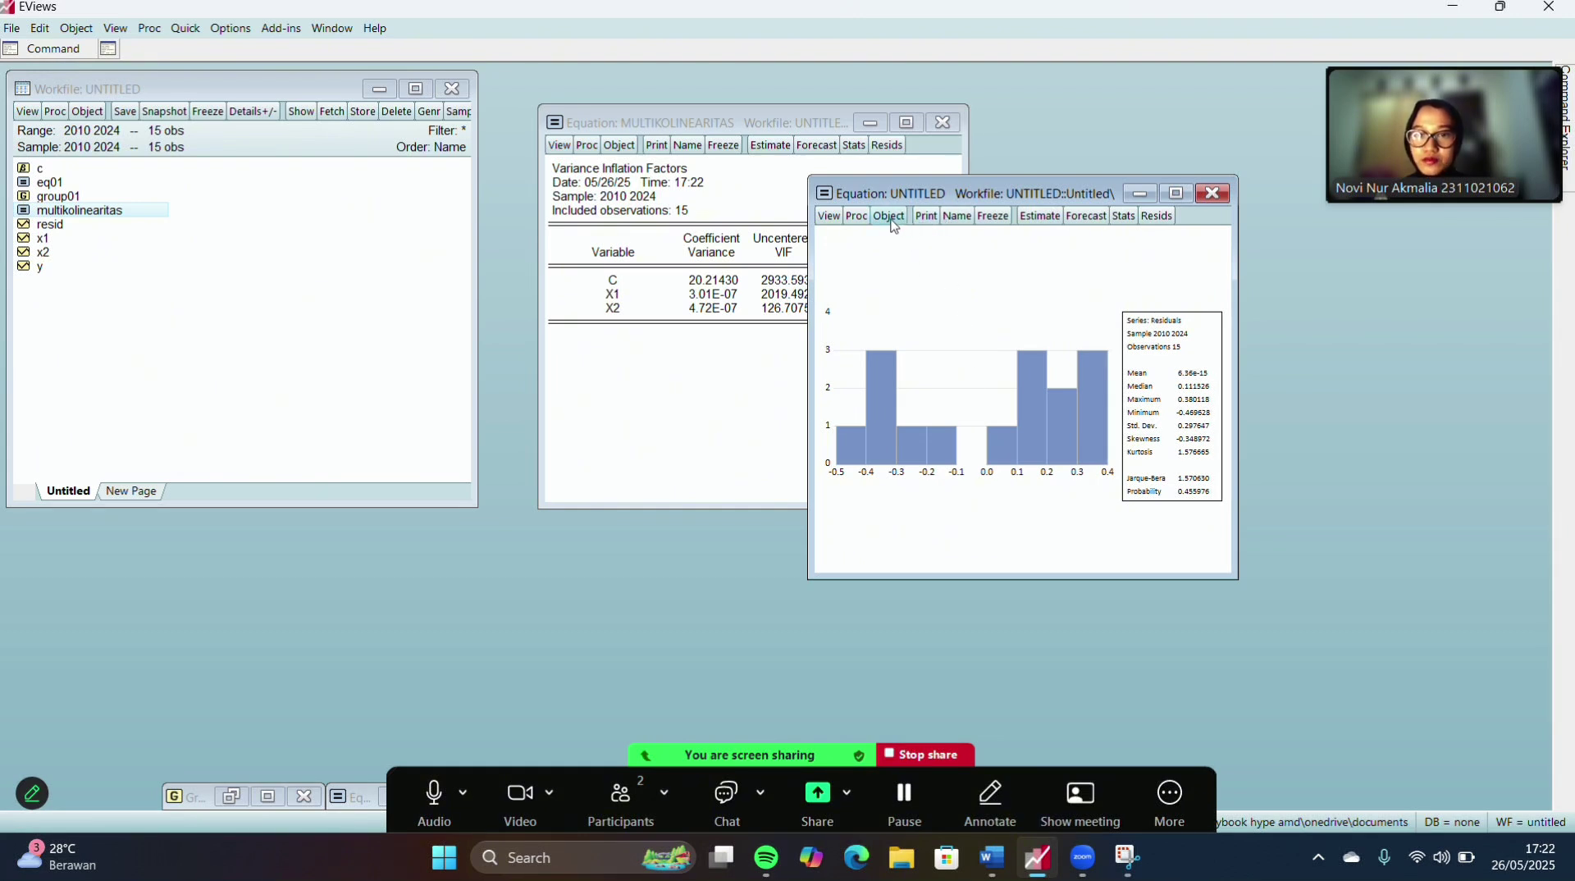
- Name the untitled equation showing the residual histogram NORMALITAS
{"action": "left_click", "coordinate": [966, 218]}
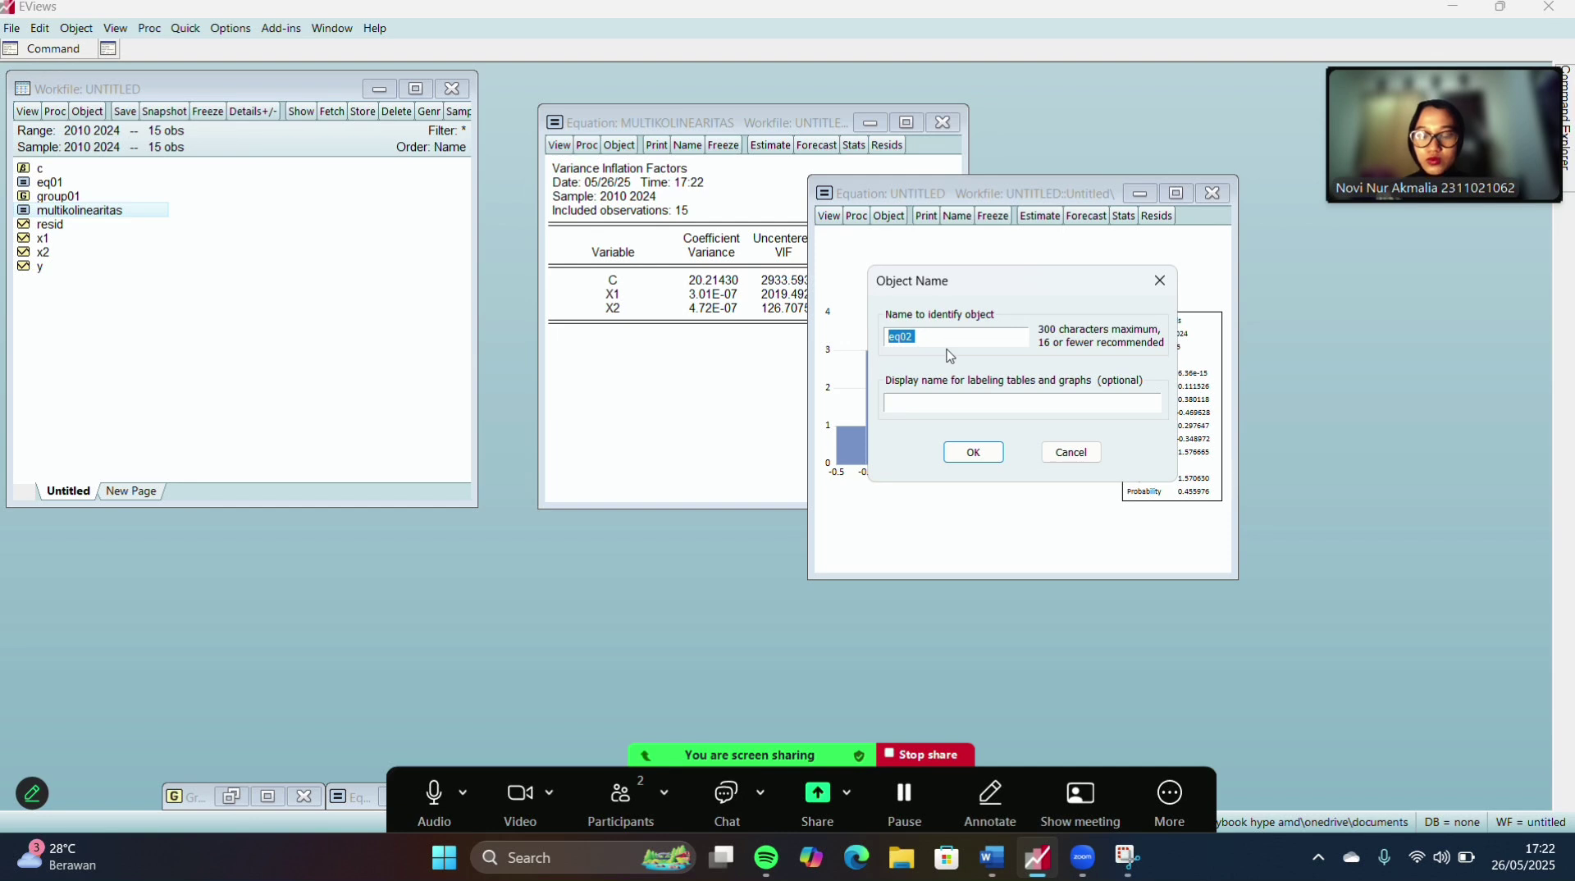
{"action": "type", "text": "NORMAL"}
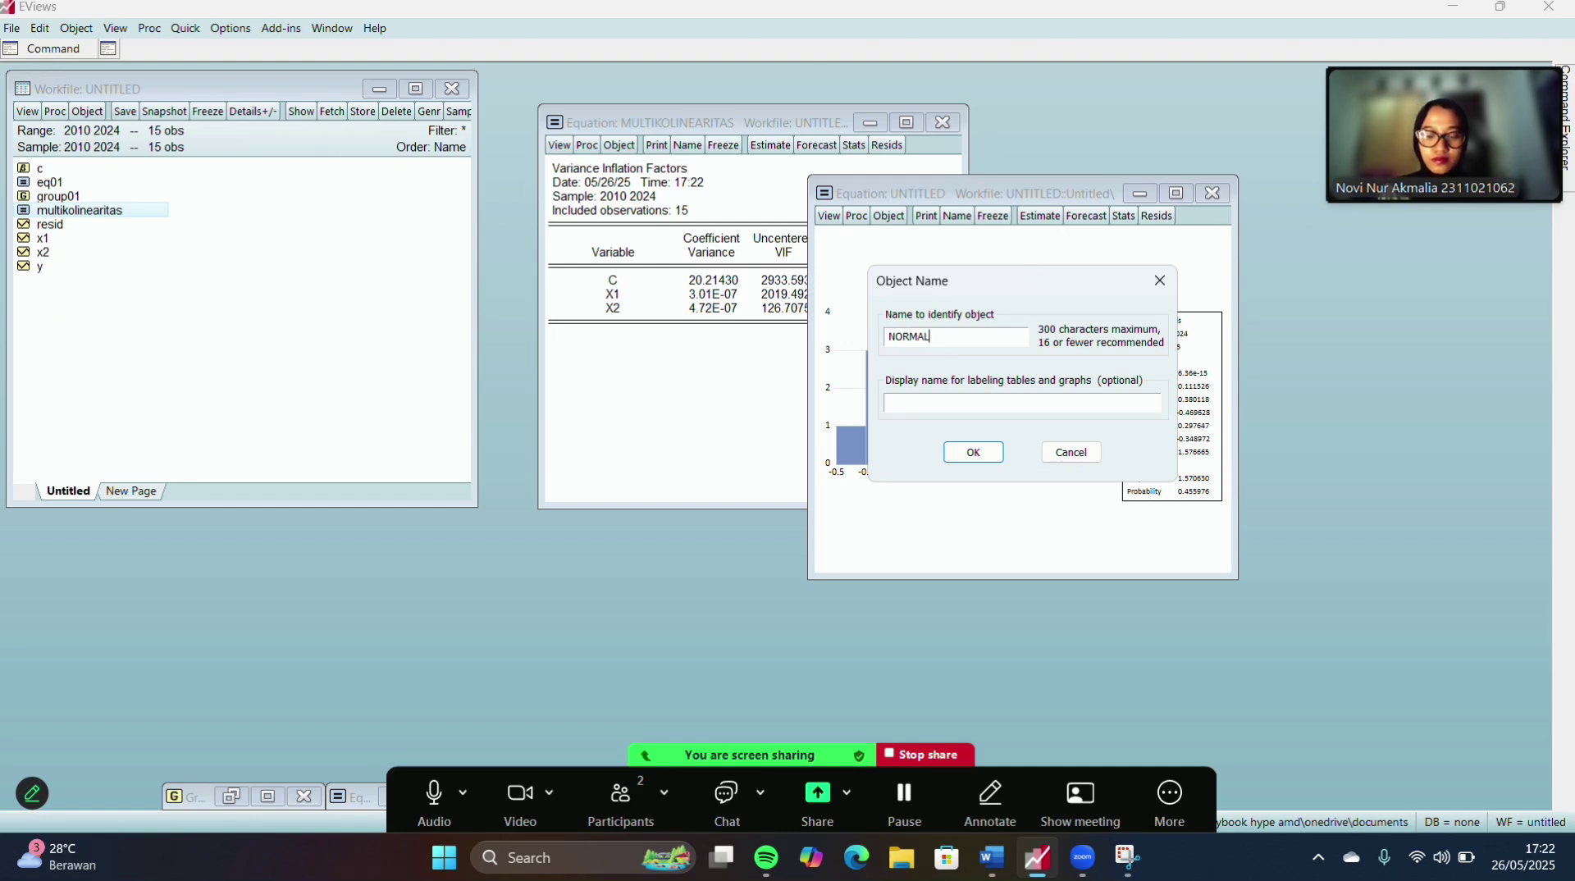
{"action": "type", "text": "ITAS"}
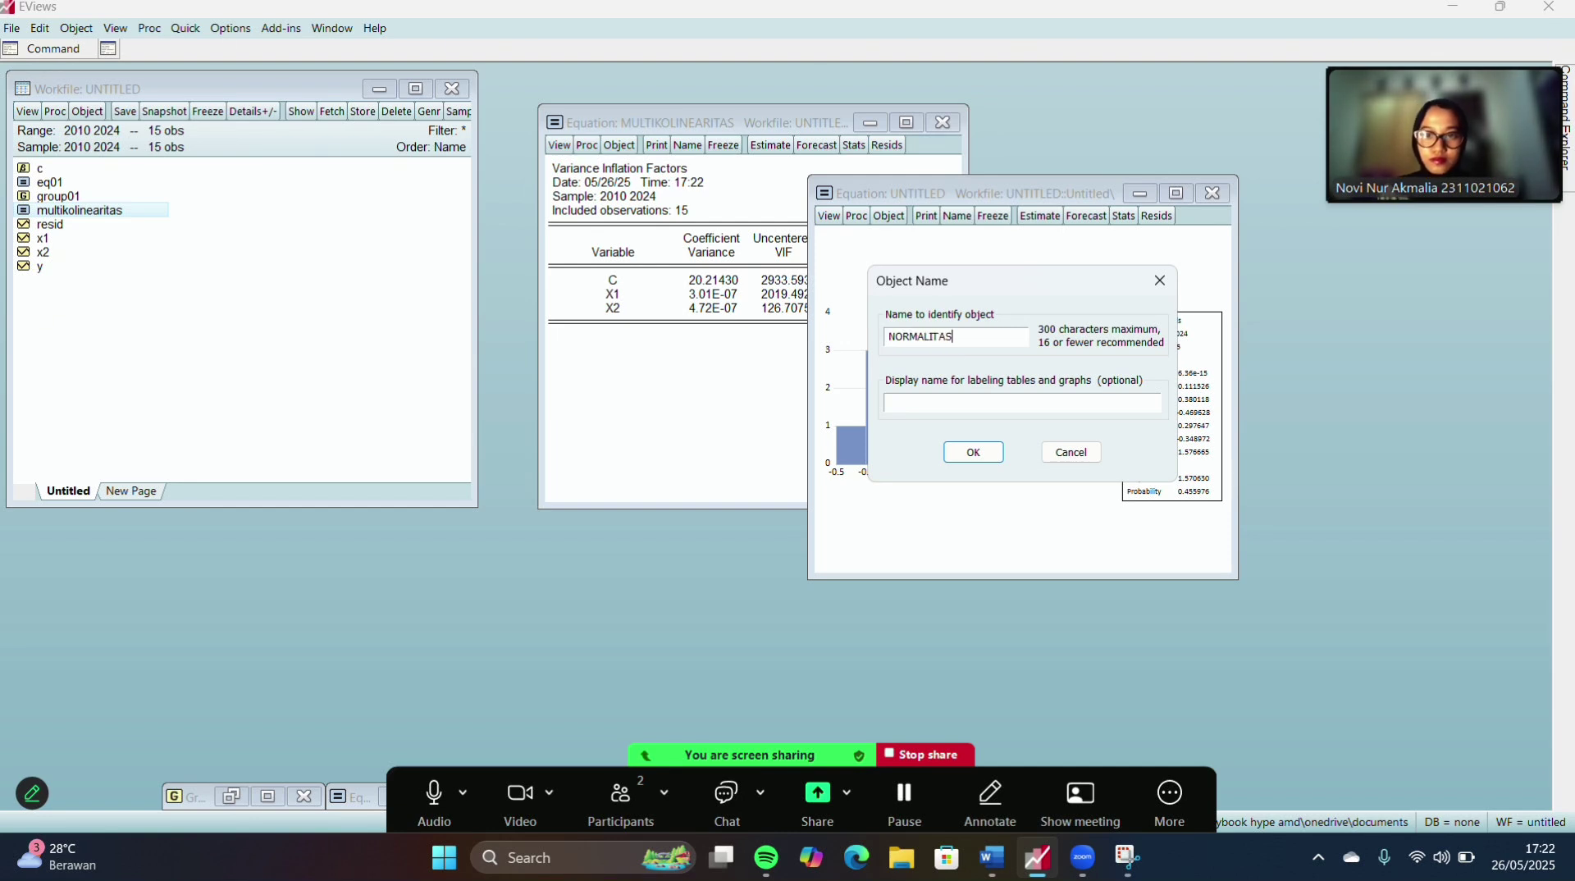
{"action": "left_click", "coordinate": [975, 453]}
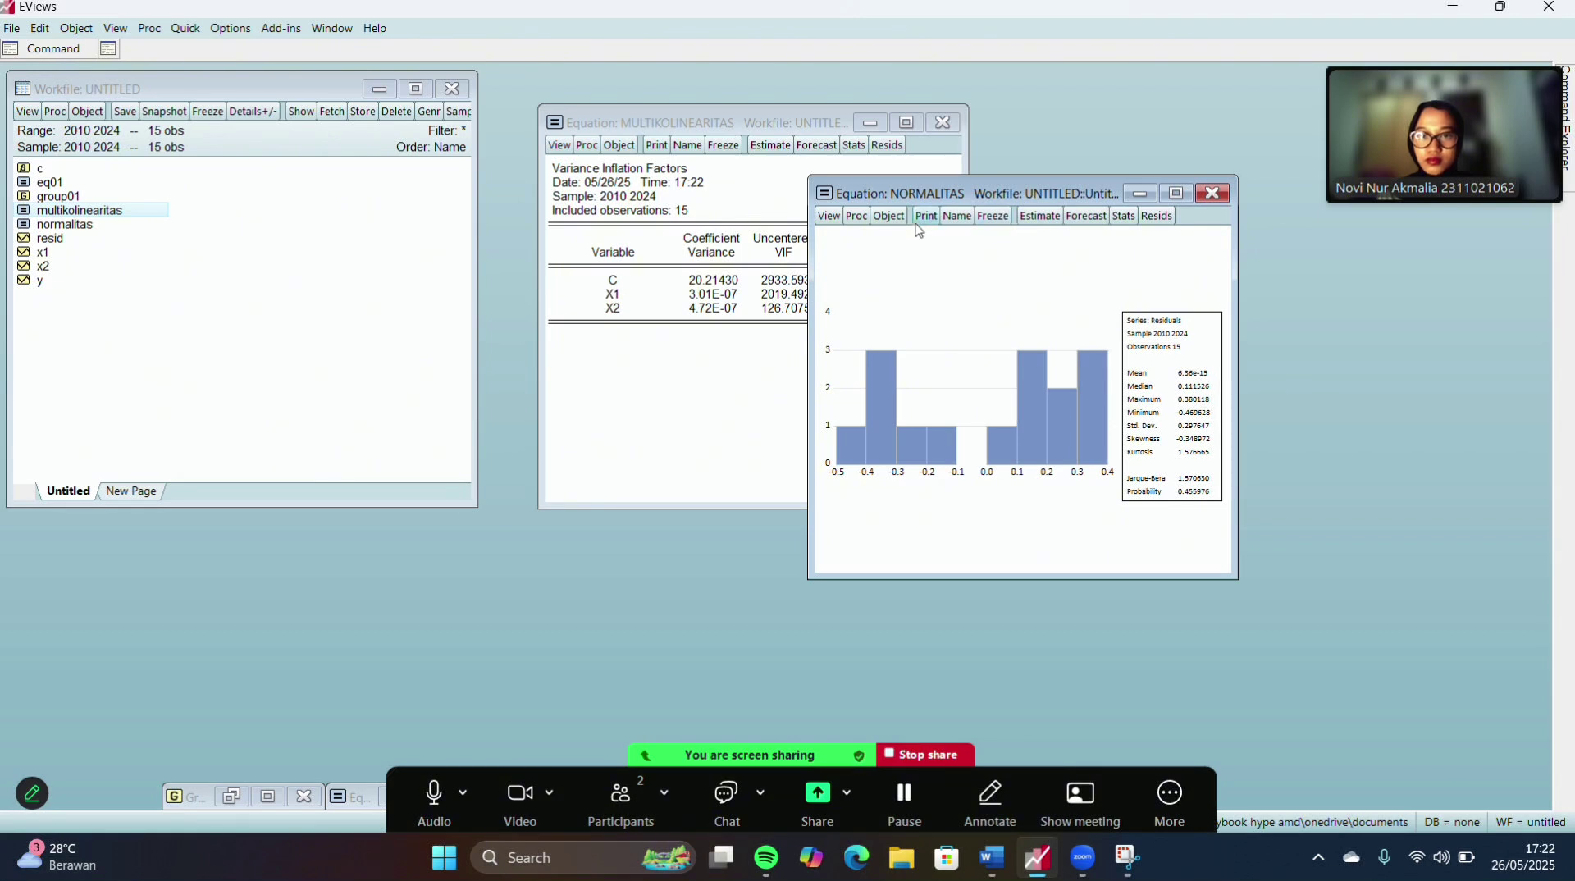
- Copy the NORMALITAS equation as a new object and run the White heteroskedasticity test on the copy's residuals
{"action": "left_click", "coordinate": [889, 216]}
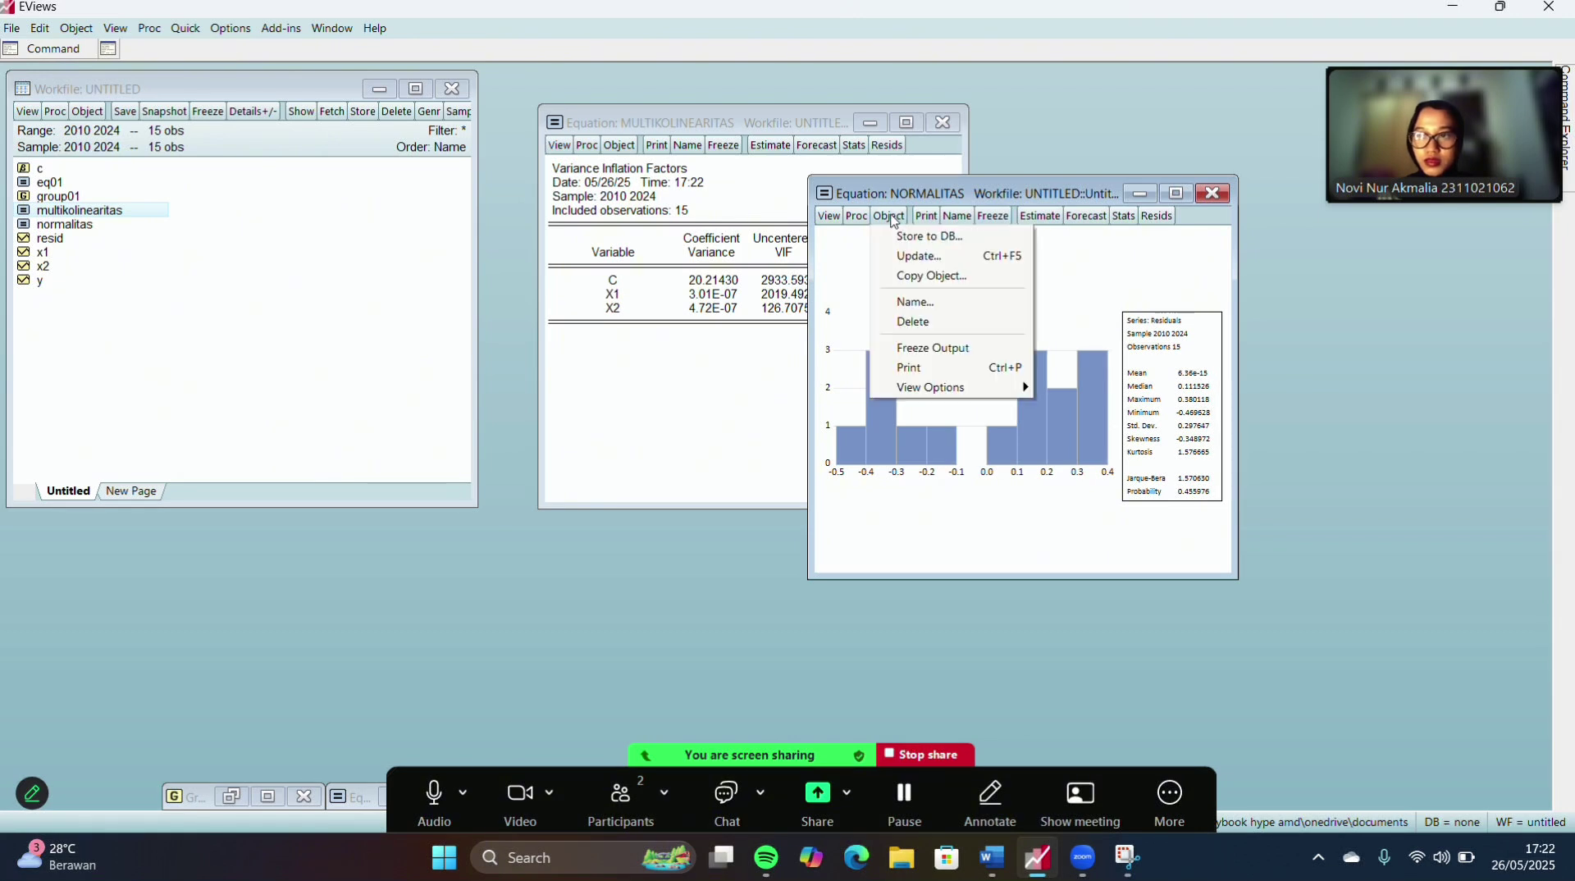
{"action": "left_click", "coordinate": [926, 278]}
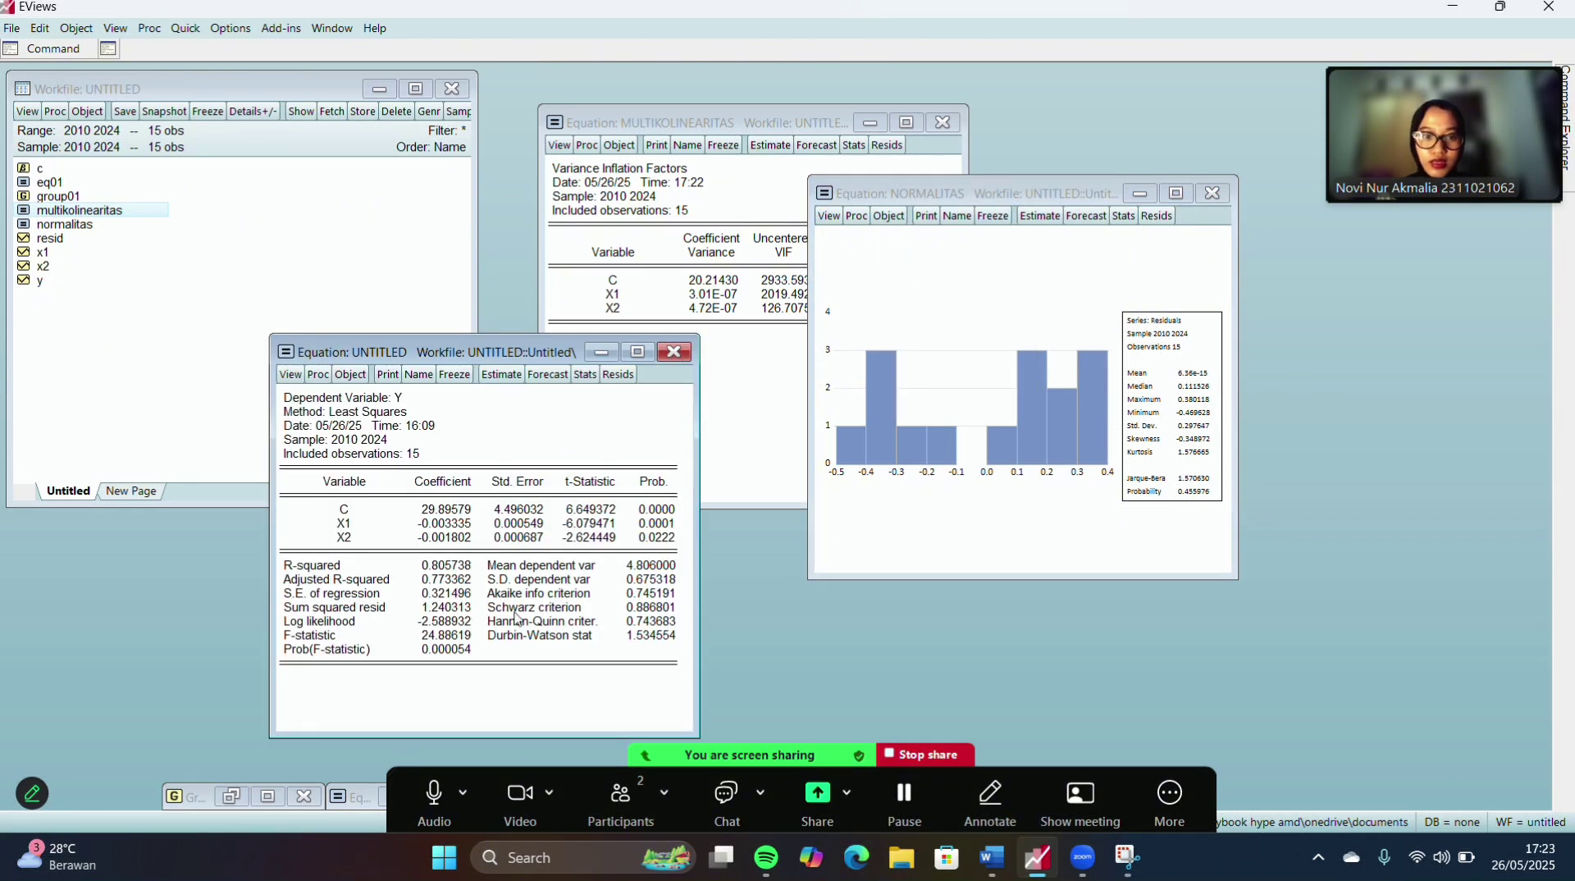
{"action": "left_click", "coordinate": [291, 375]}
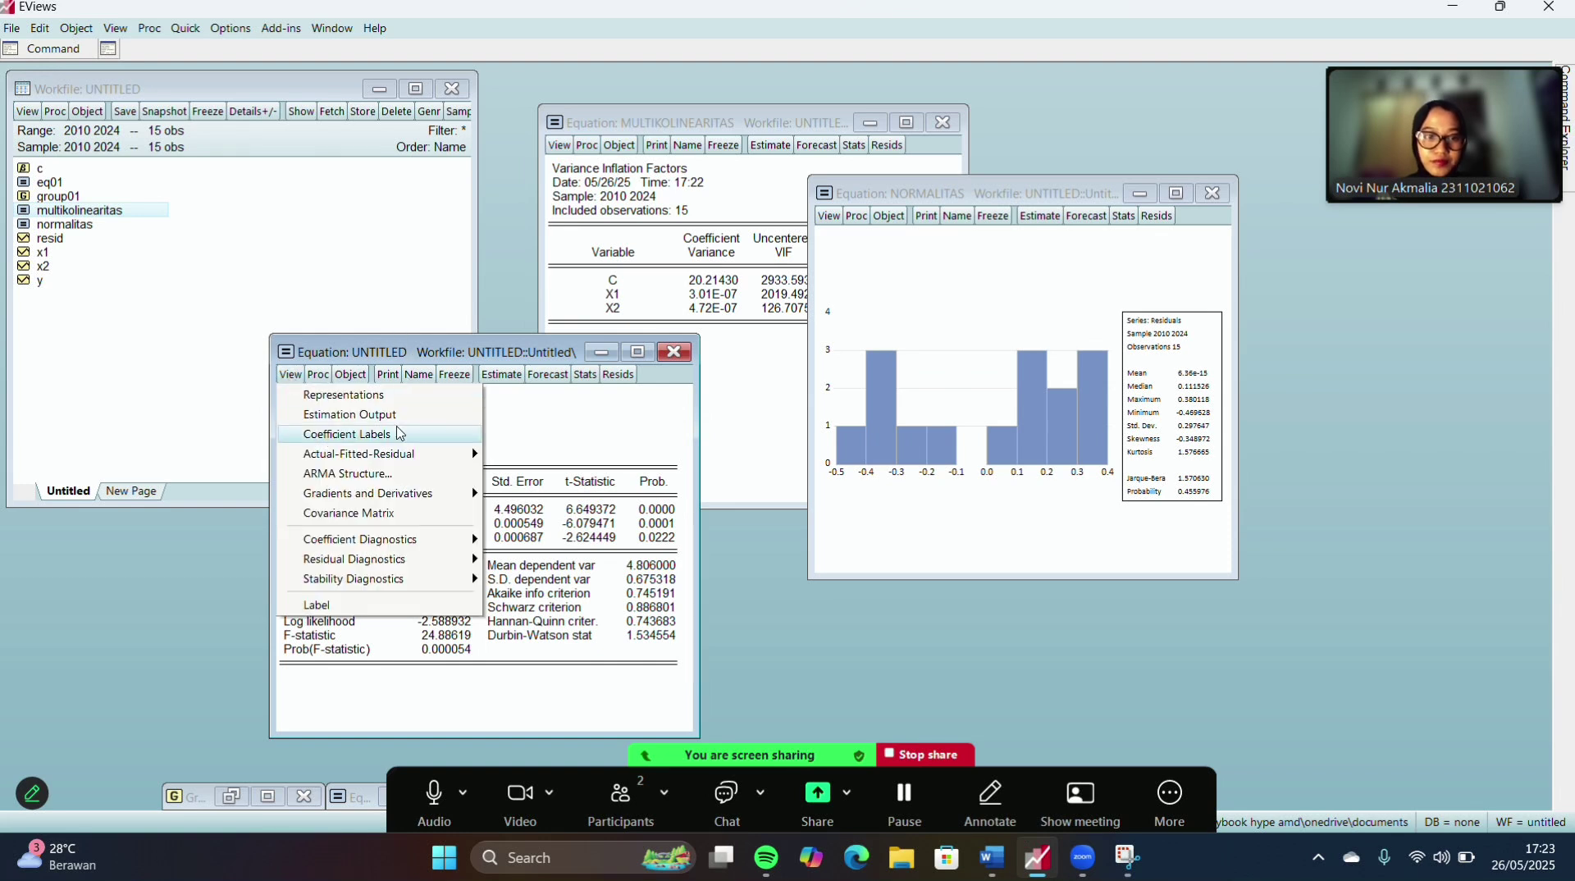
{"action": "mouse_move", "coordinate": [413, 563]}
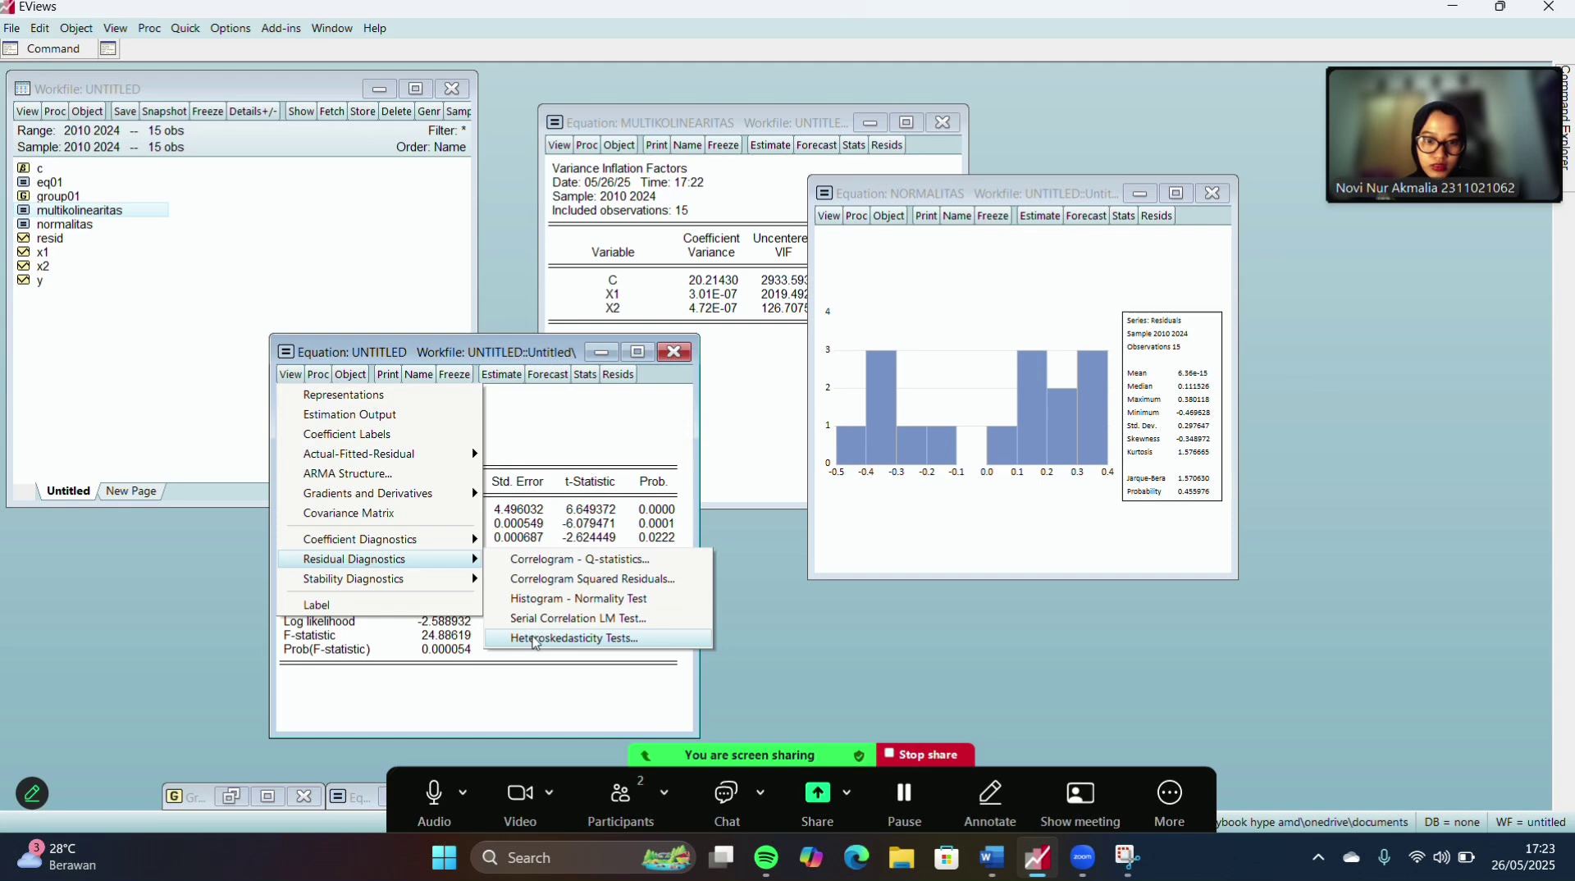
{"action": "left_click", "coordinate": [537, 640]}
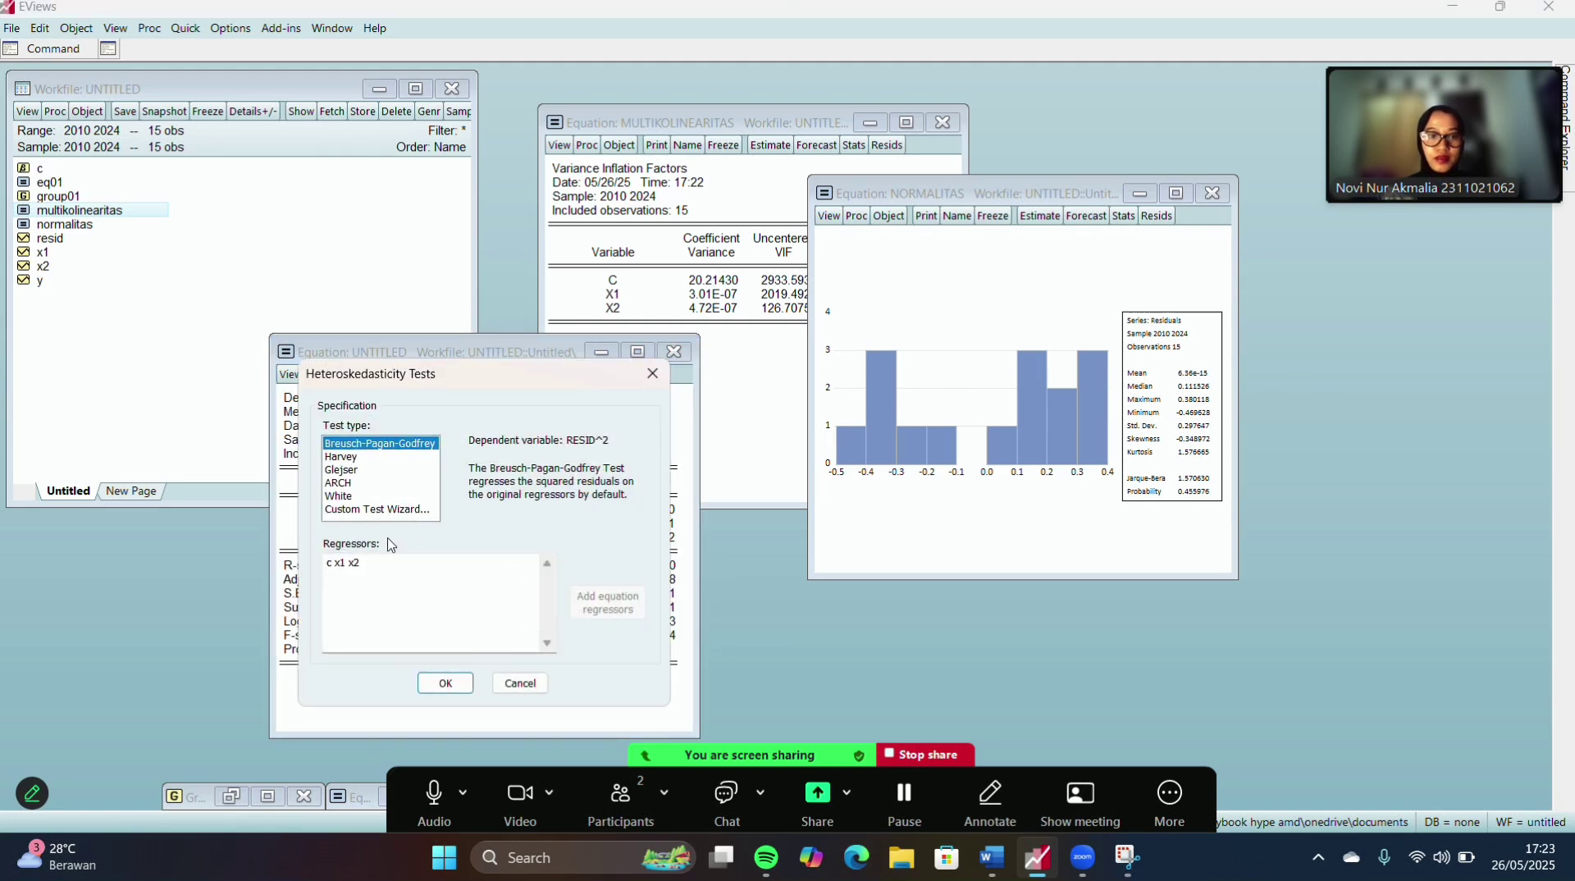
{"action": "left_click", "coordinate": [339, 496]}
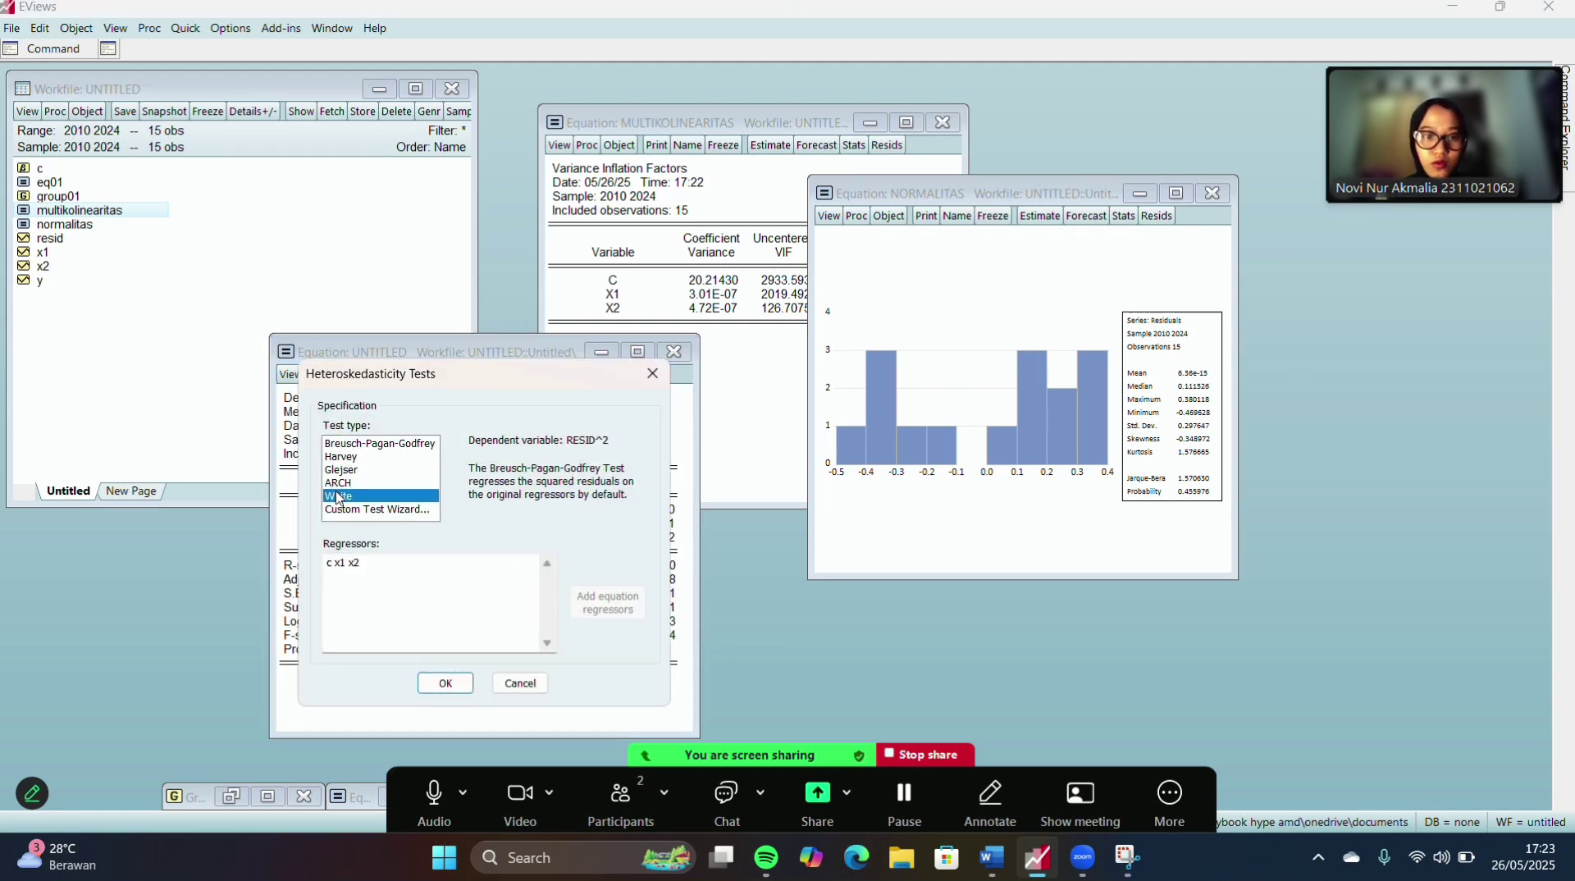
{"action": "left_click", "coordinate": [443, 683]}
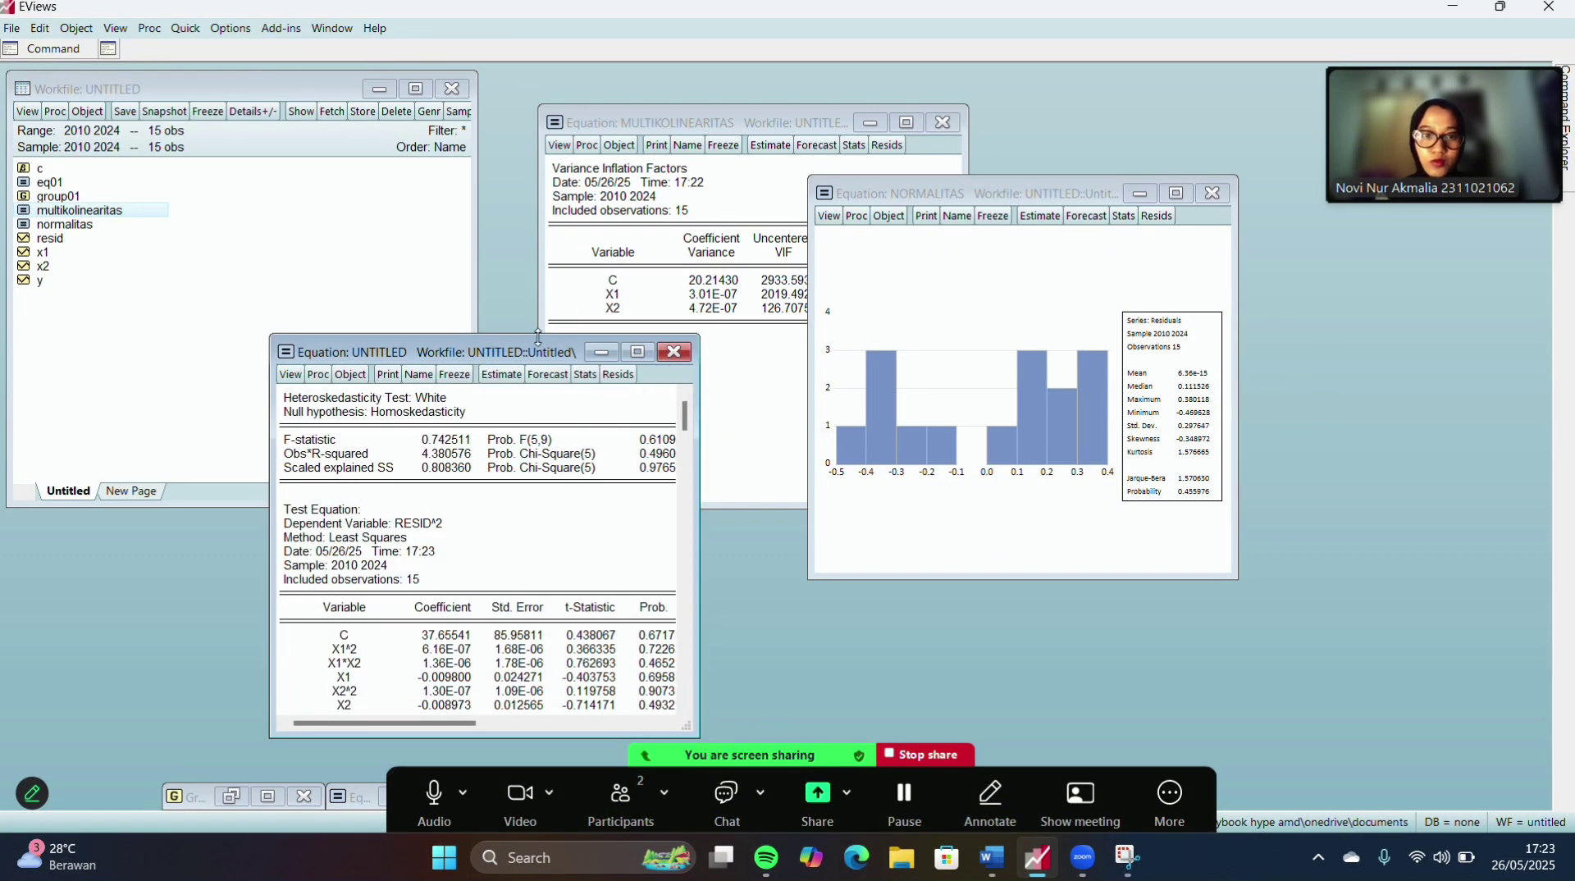
{"action": "left_click_drag", "start_coordinate": [533, 359], "coordinate": [920, 214]}
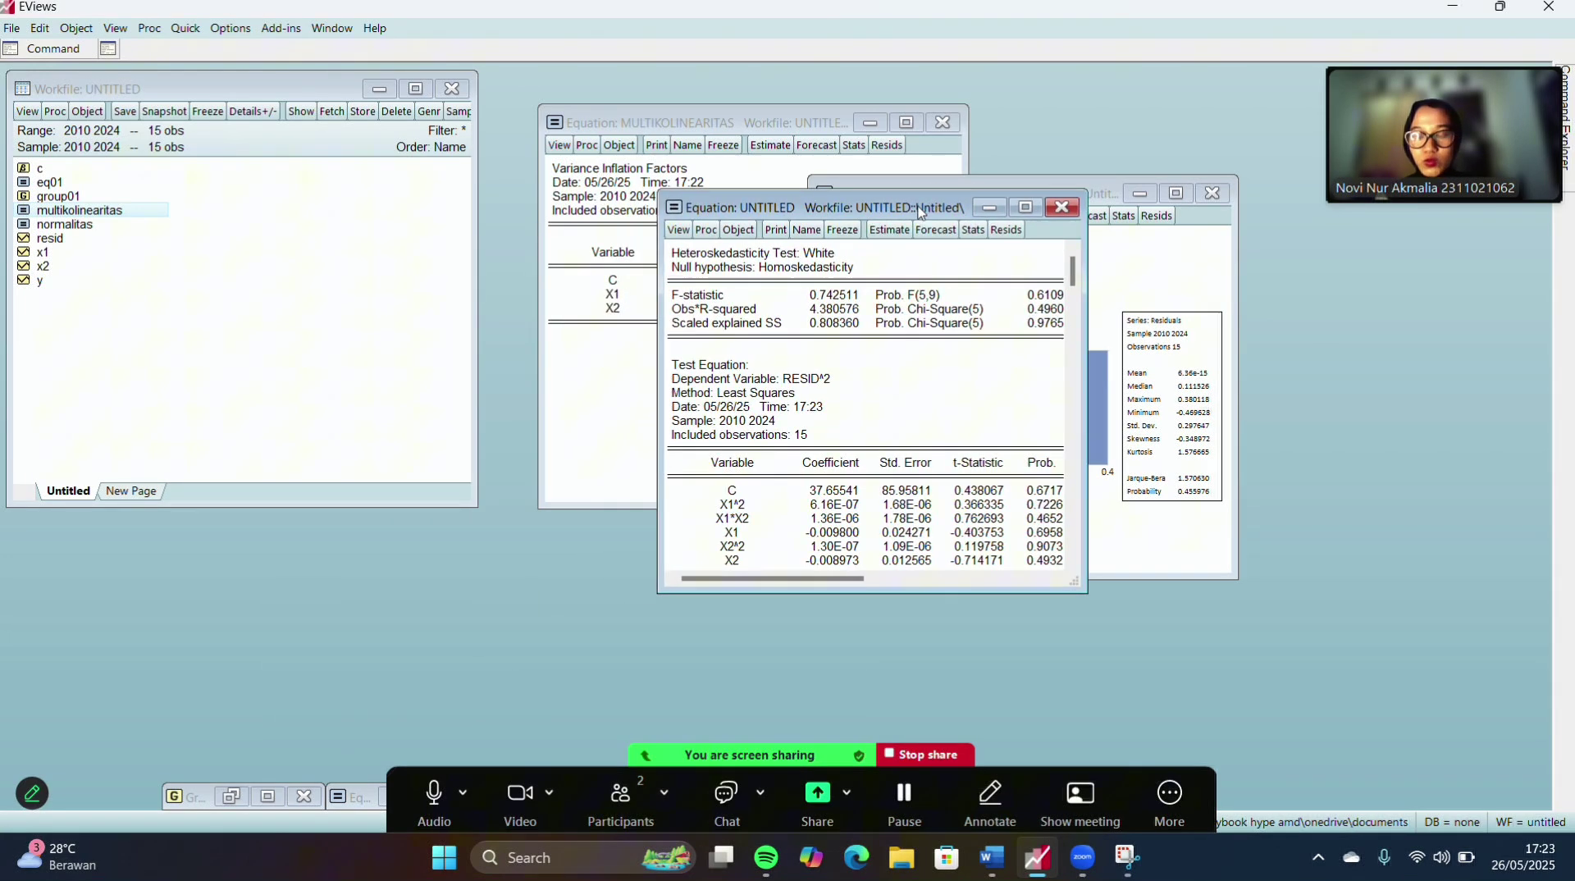
- Name the equation showing the White test results HETEROSKEDASTISITAS
{"action": "left_click", "coordinate": [808, 230]}
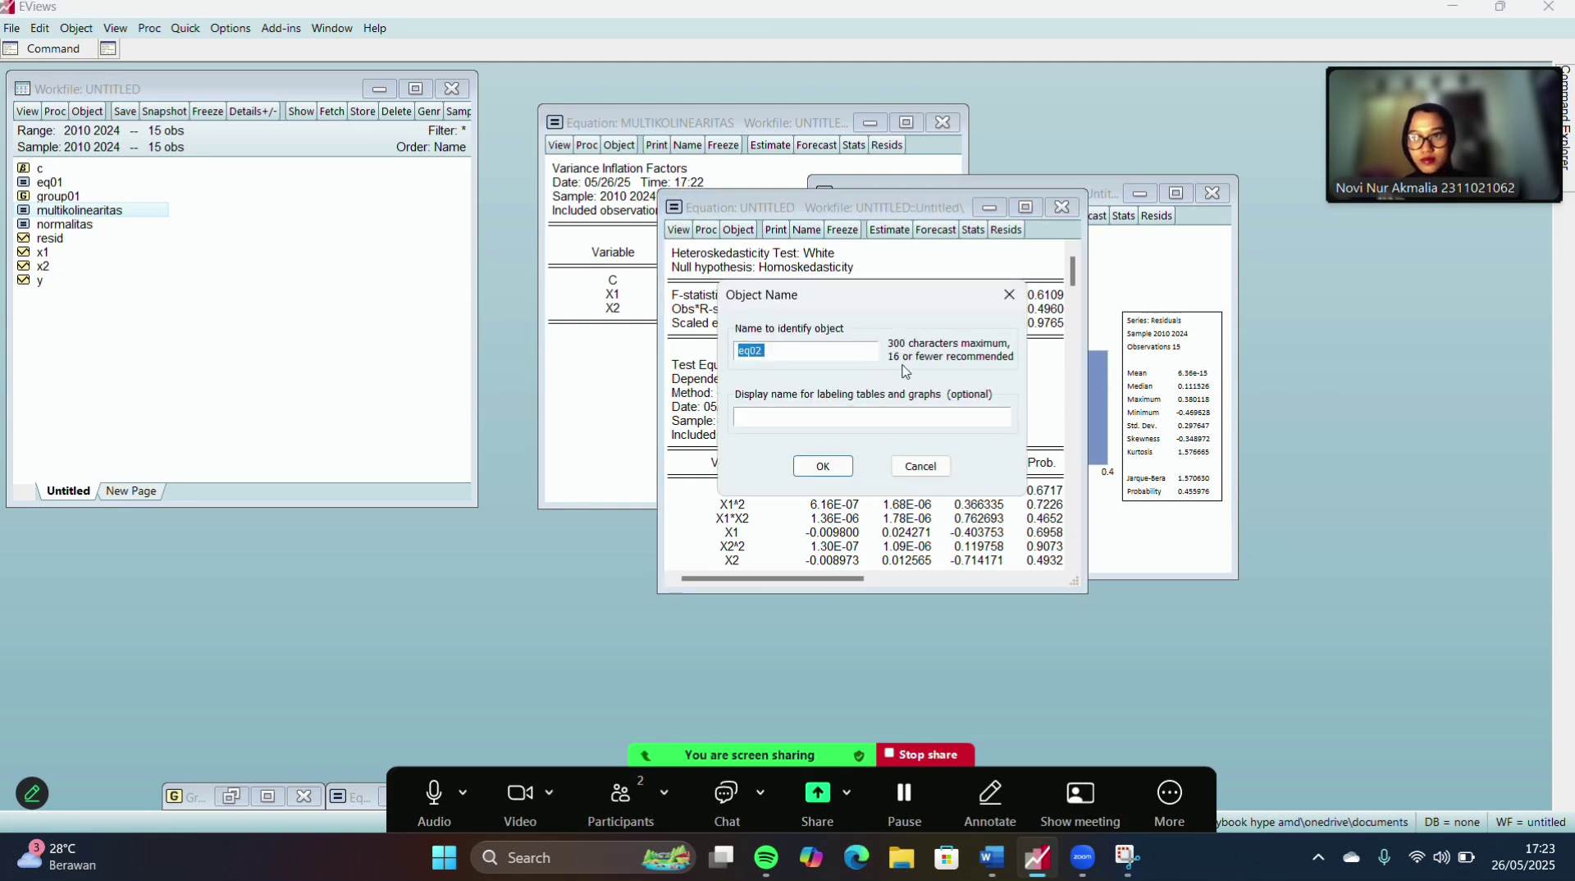
{"action": "type", "text": "HWETEROSKE"}
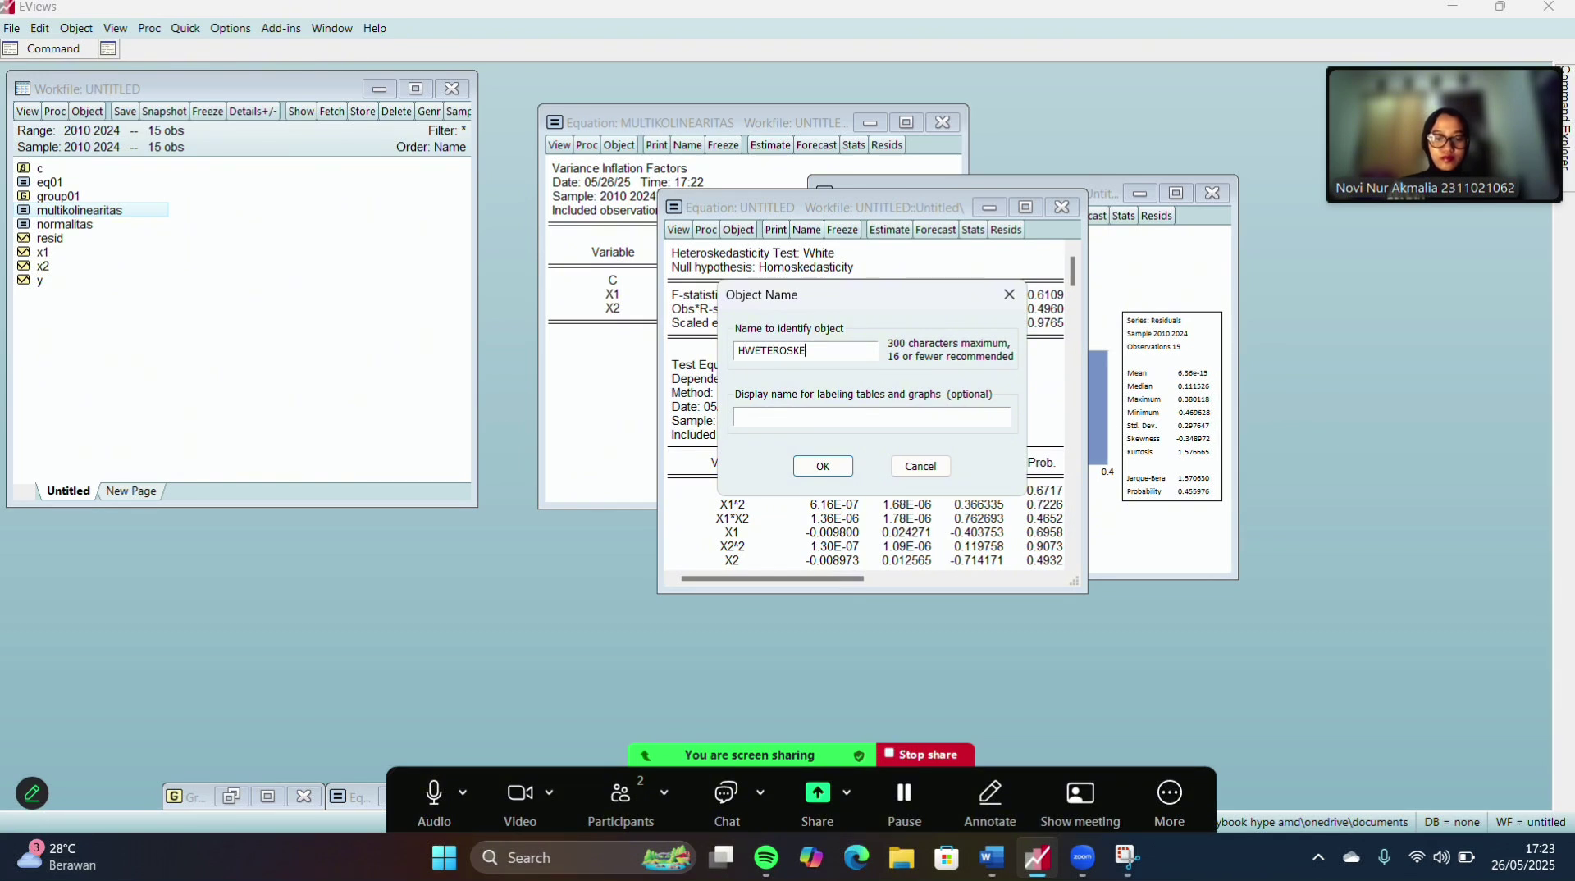
{"action": "type", "text": "DASTISITAS"}
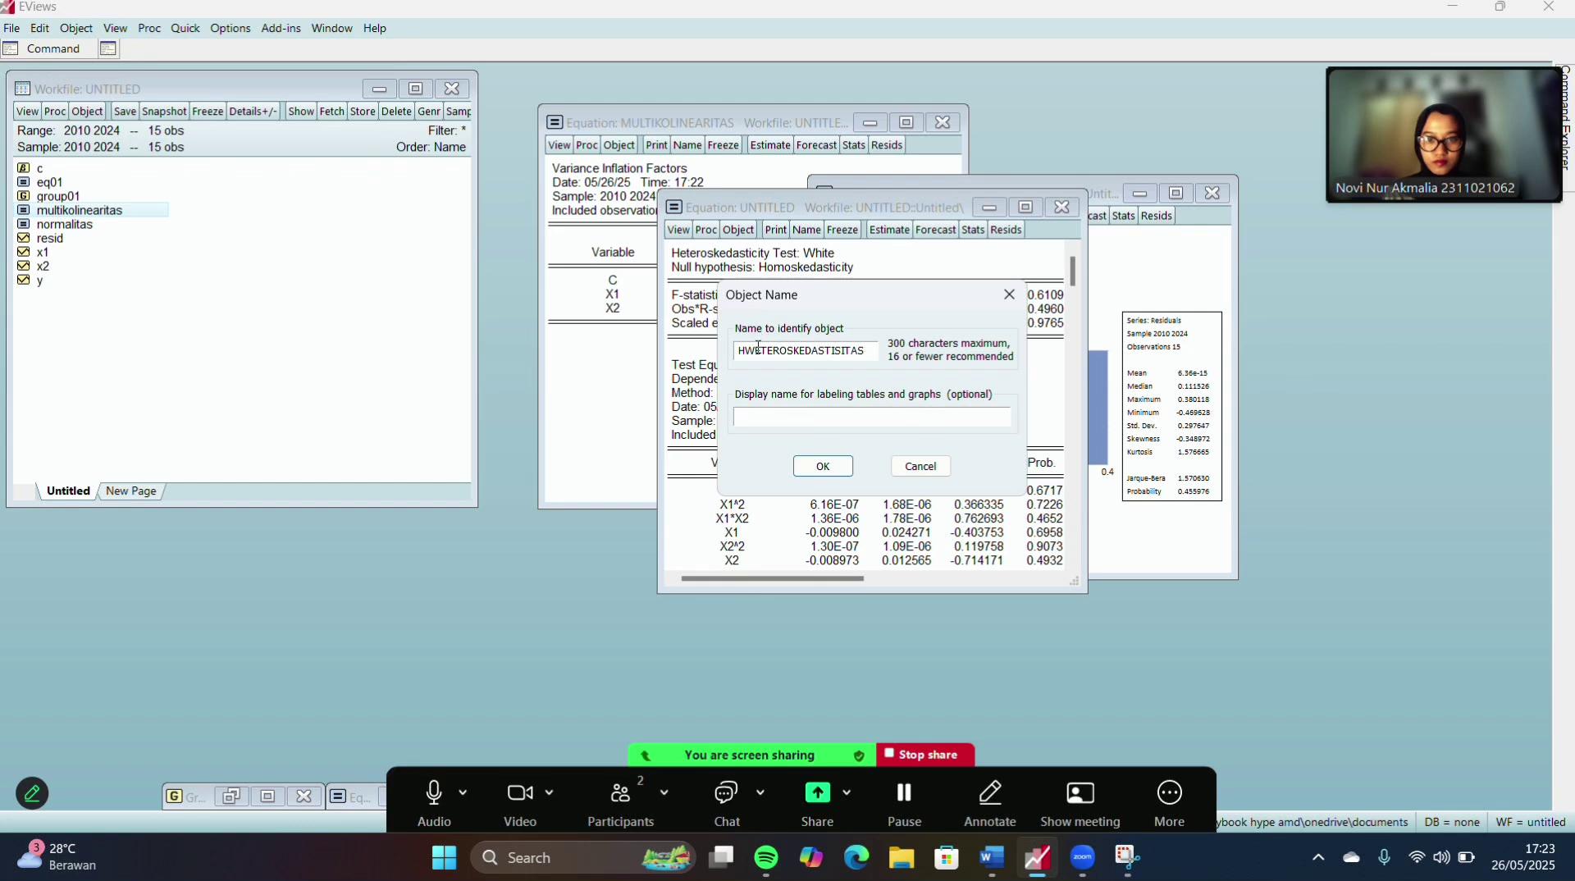
{"action": "left_click", "coordinate": [756, 350]}
{"action": "key", "text": "BackSpace"}
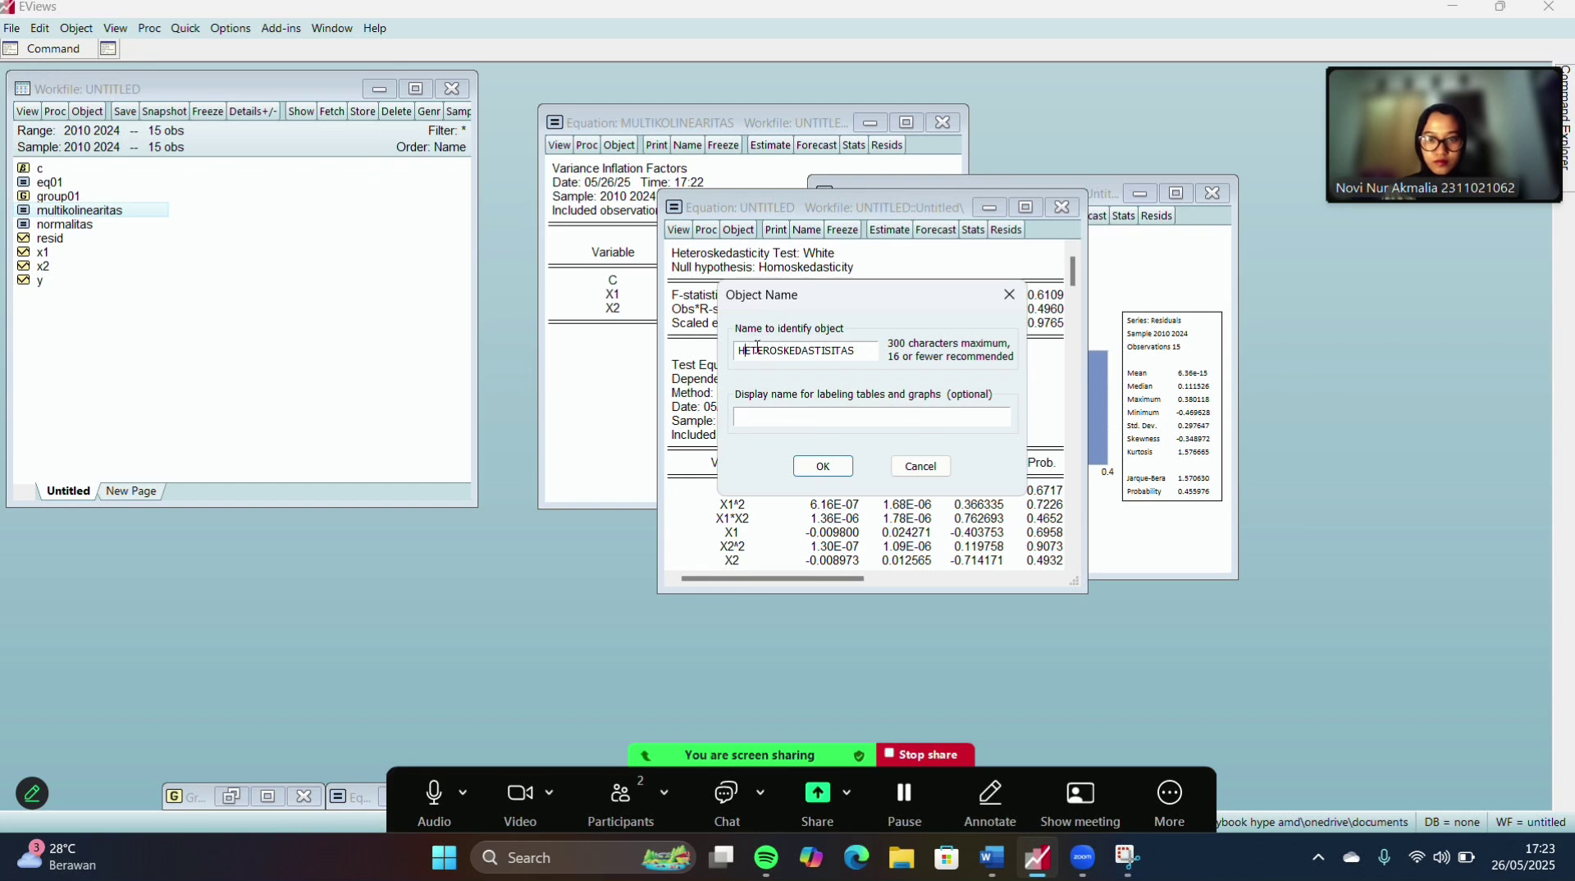
{"action": "left_click", "coordinate": [822, 466]}
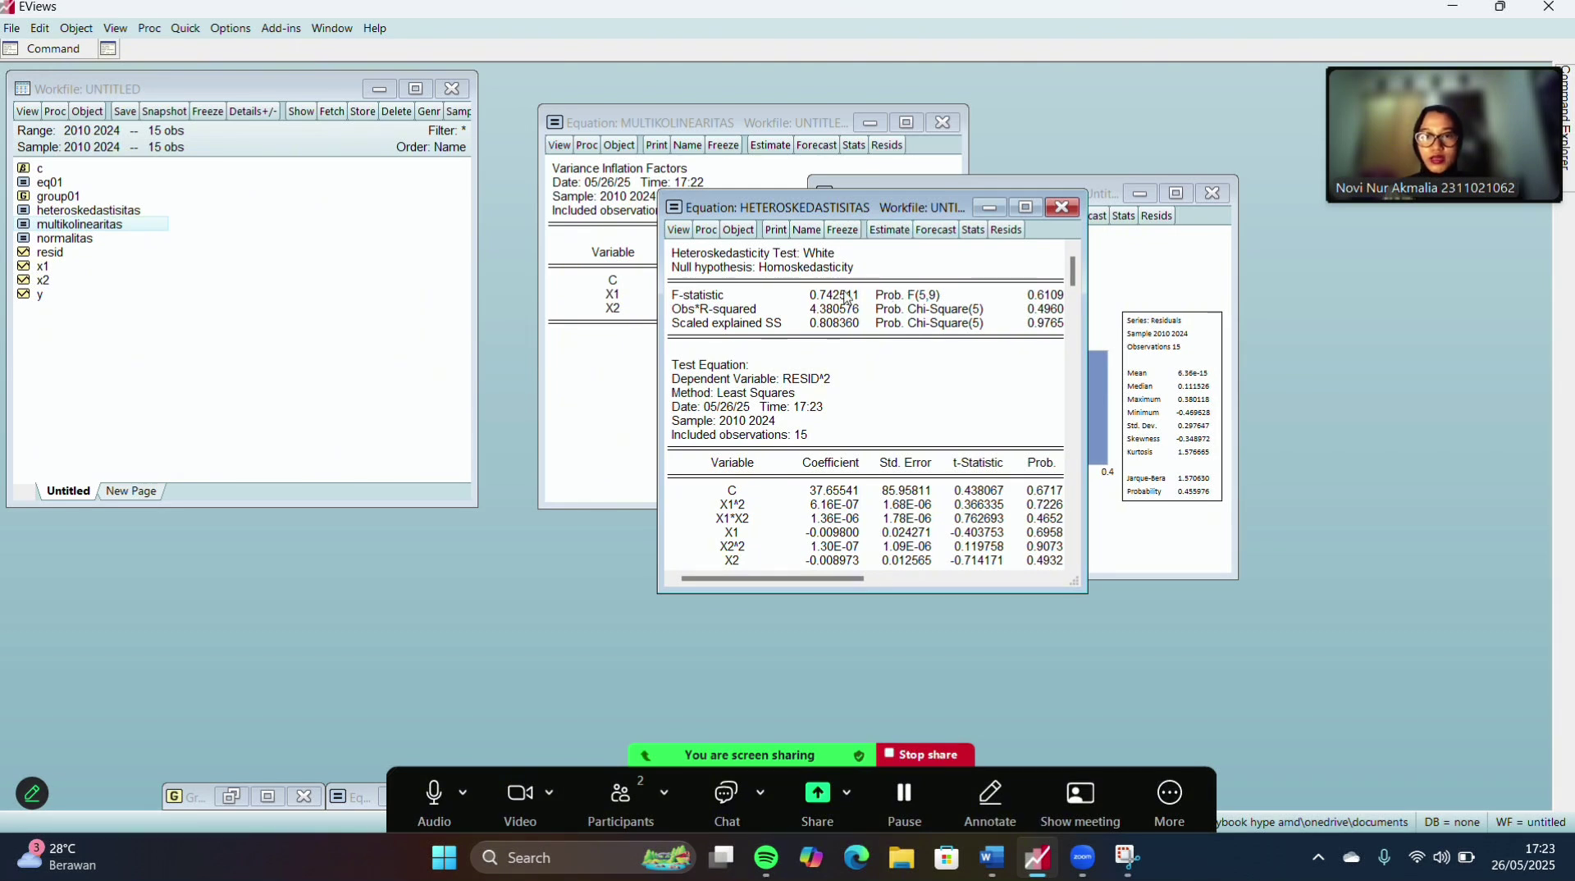
- Copy the HETEROSKEDASTISITAS equation as a new object and run the Serial Correlation LM Test on the copy with 2 lags
{"action": "left_click", "coordinate": [738, 232]}
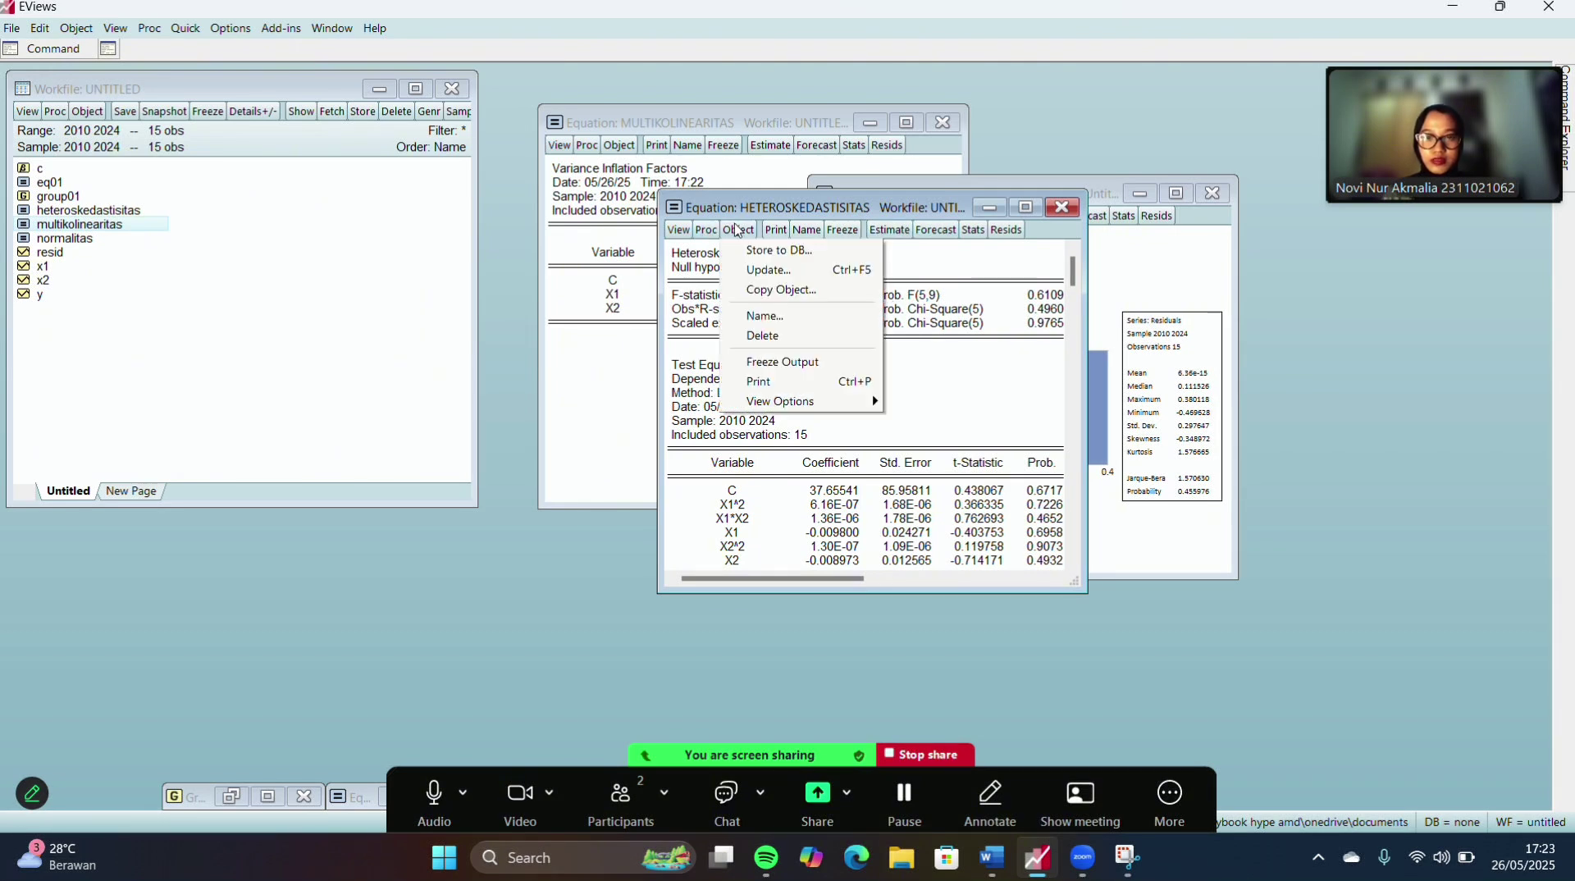
{"action": "left_click", "coordinate": [793, 302]}
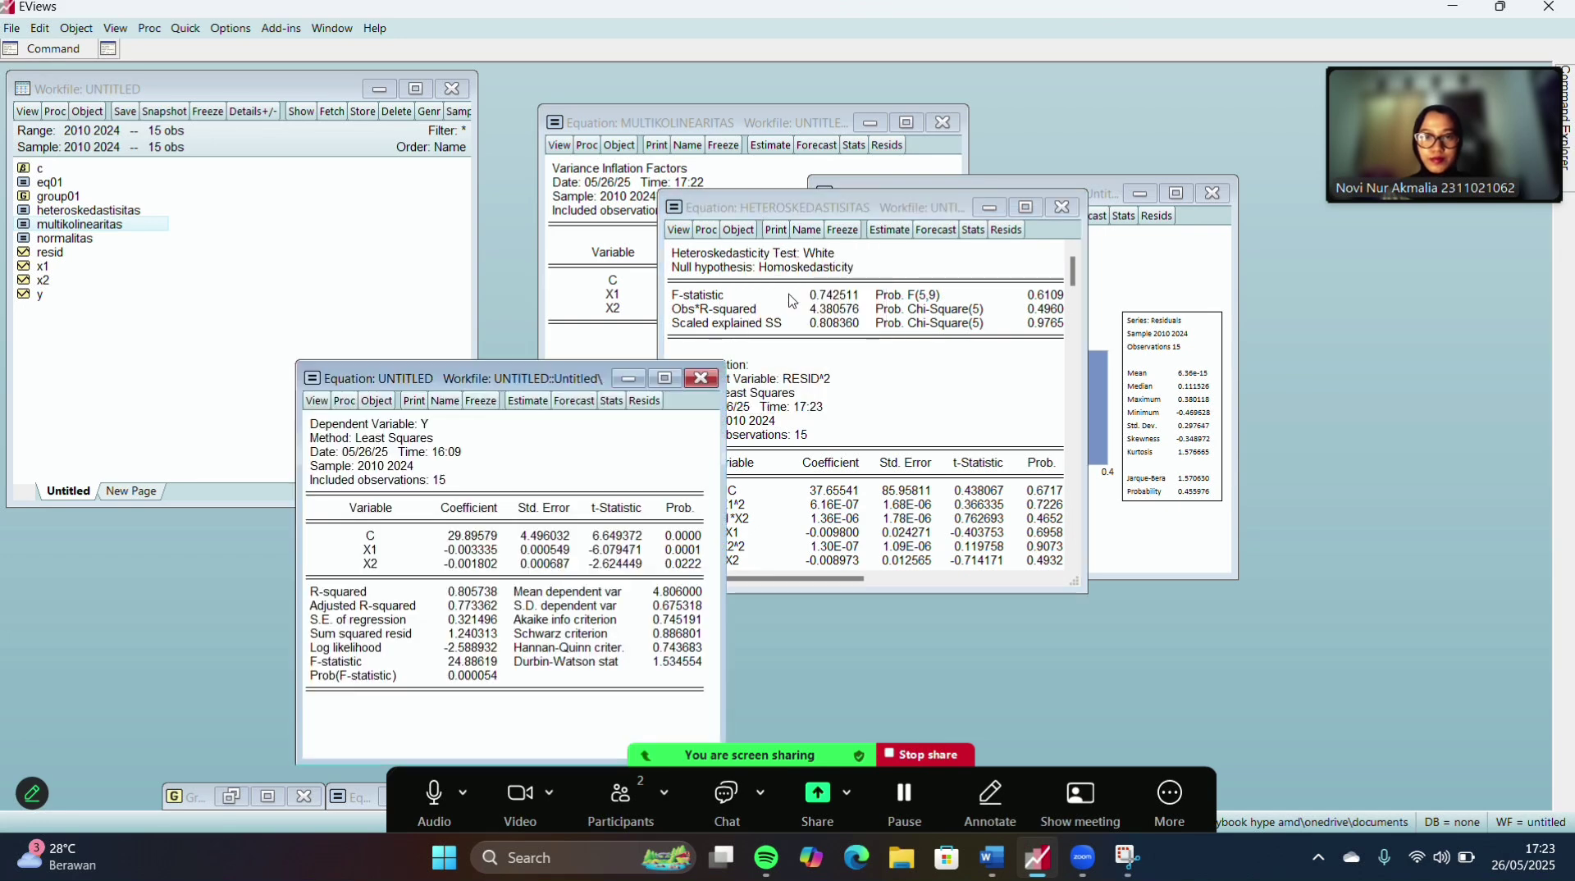
{"action": "left_click_drag", "start_coordinate": [591, 361], "coordinate": [853, 179]}
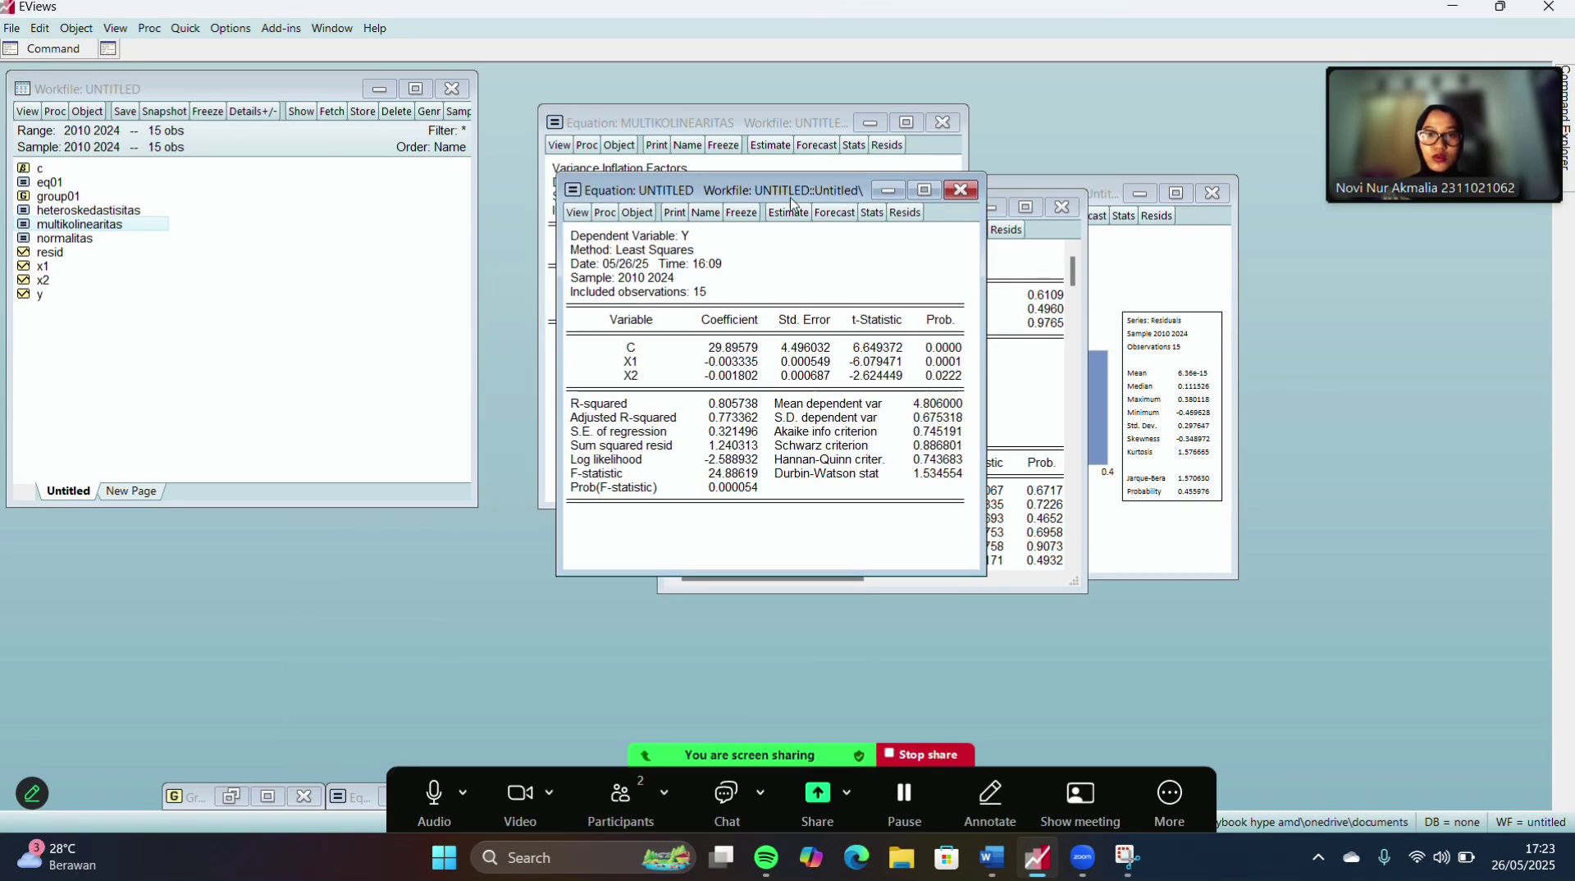
{"action": "left_click", "coordinate": [577, 214]}
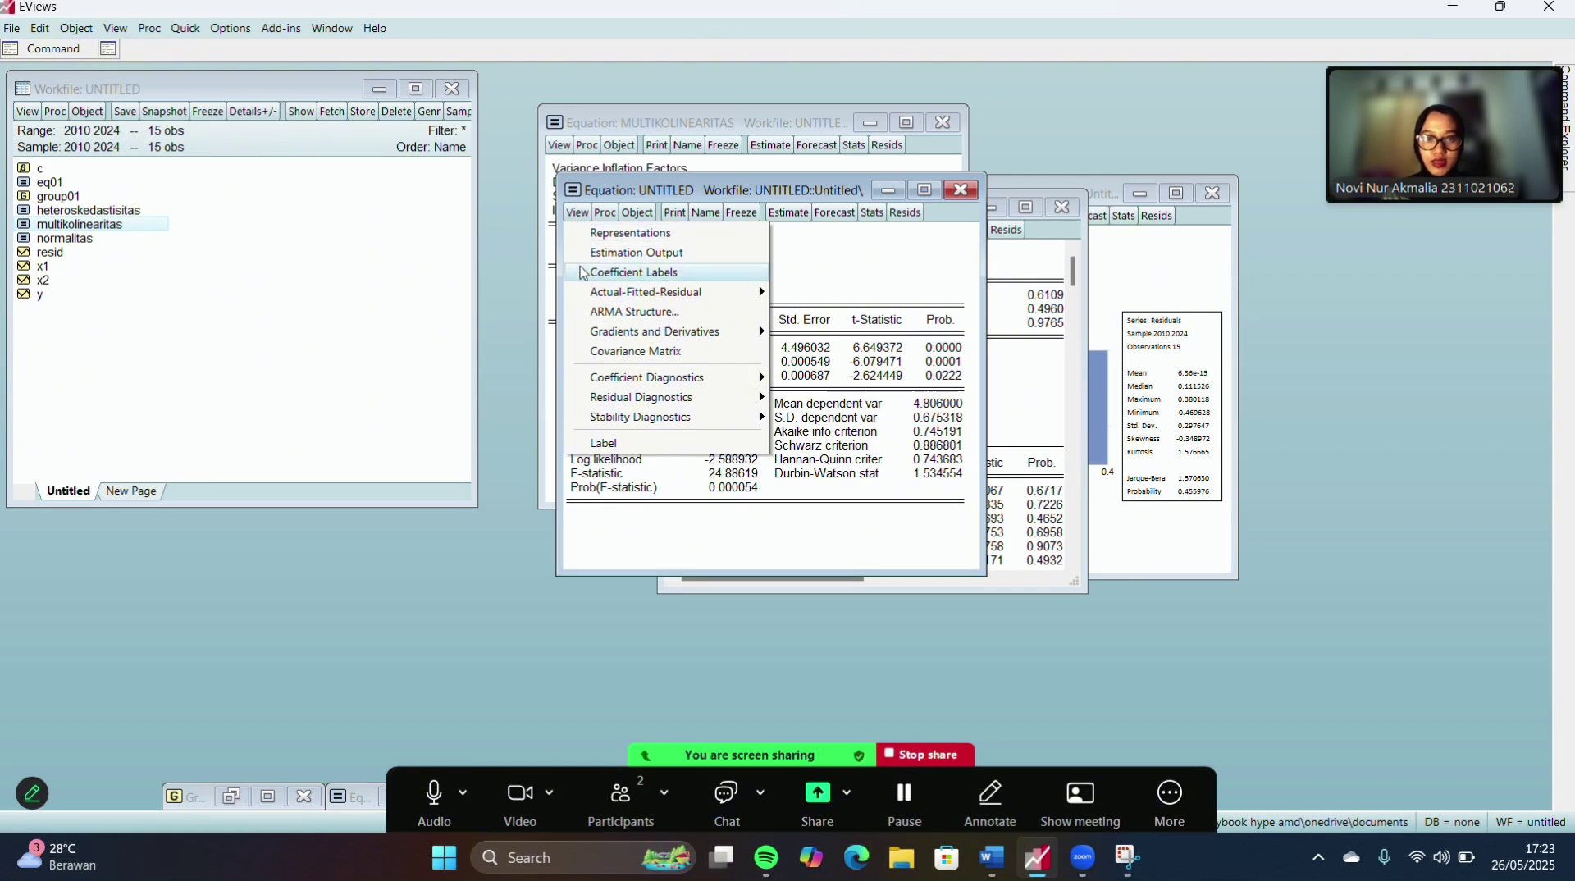
{"action": "mouse_move", "coordinate": [646, 399]}
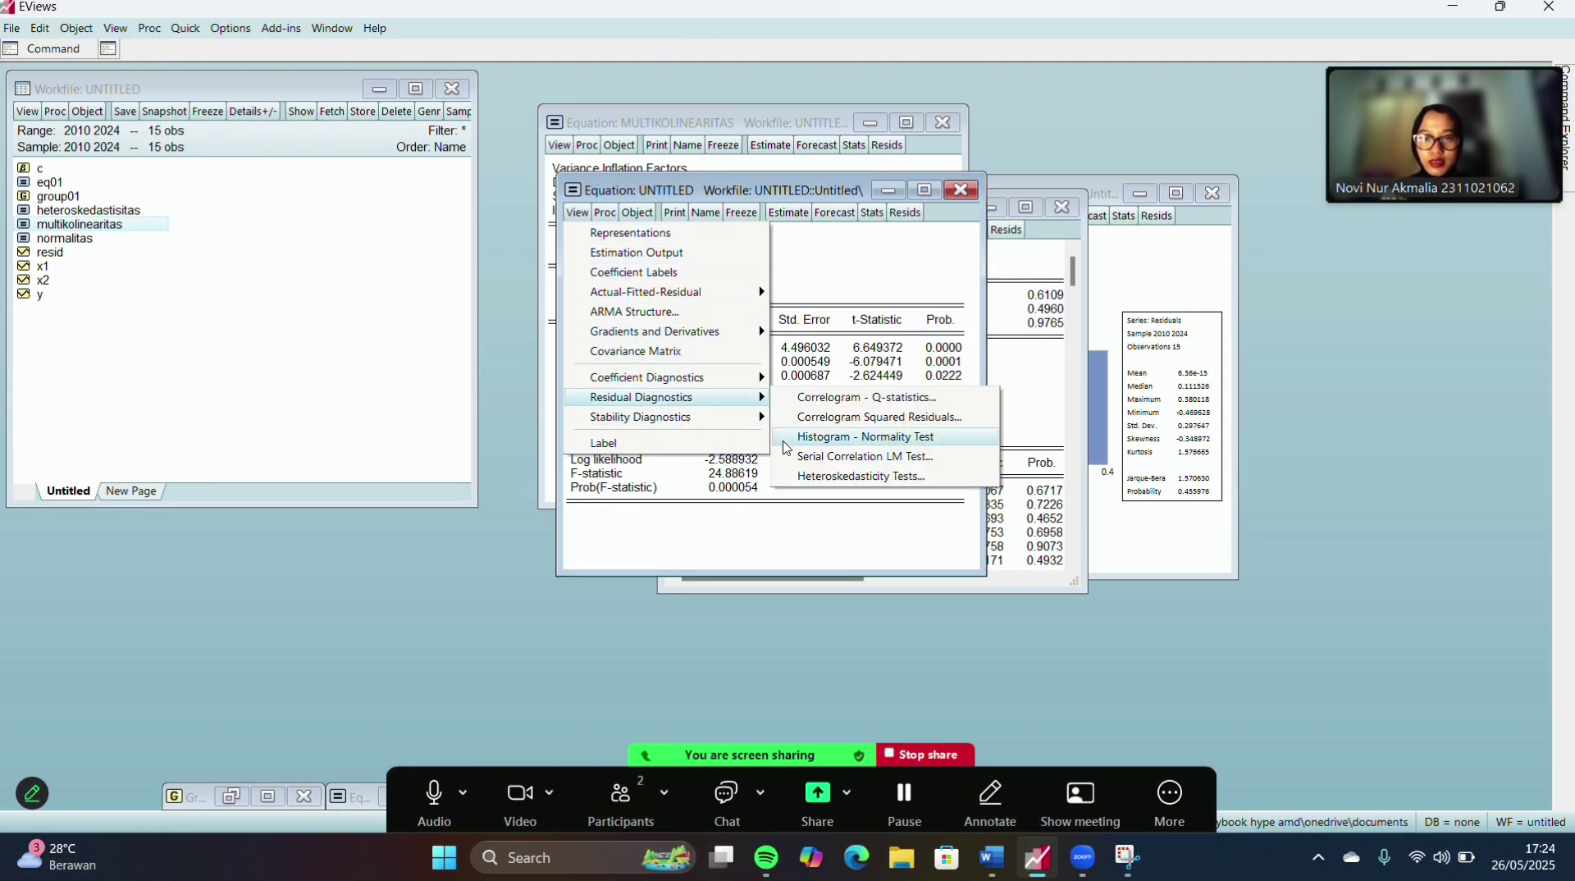
{"action": "left_click", "coordinate": [821, 462]}
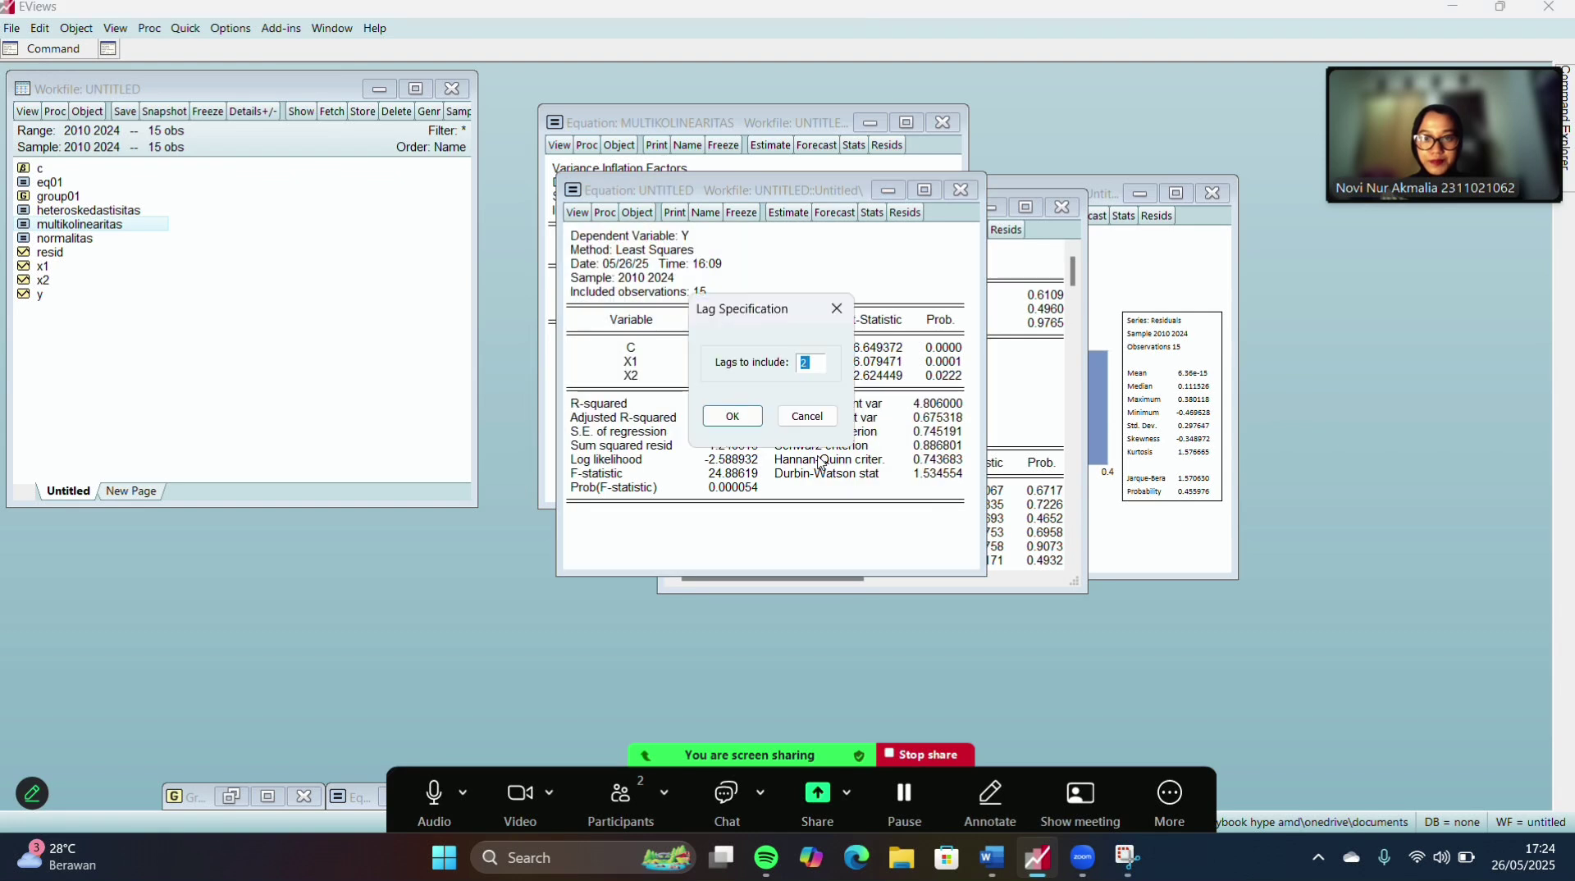
{"action": "left_click", "coordinate": [732, 418]}
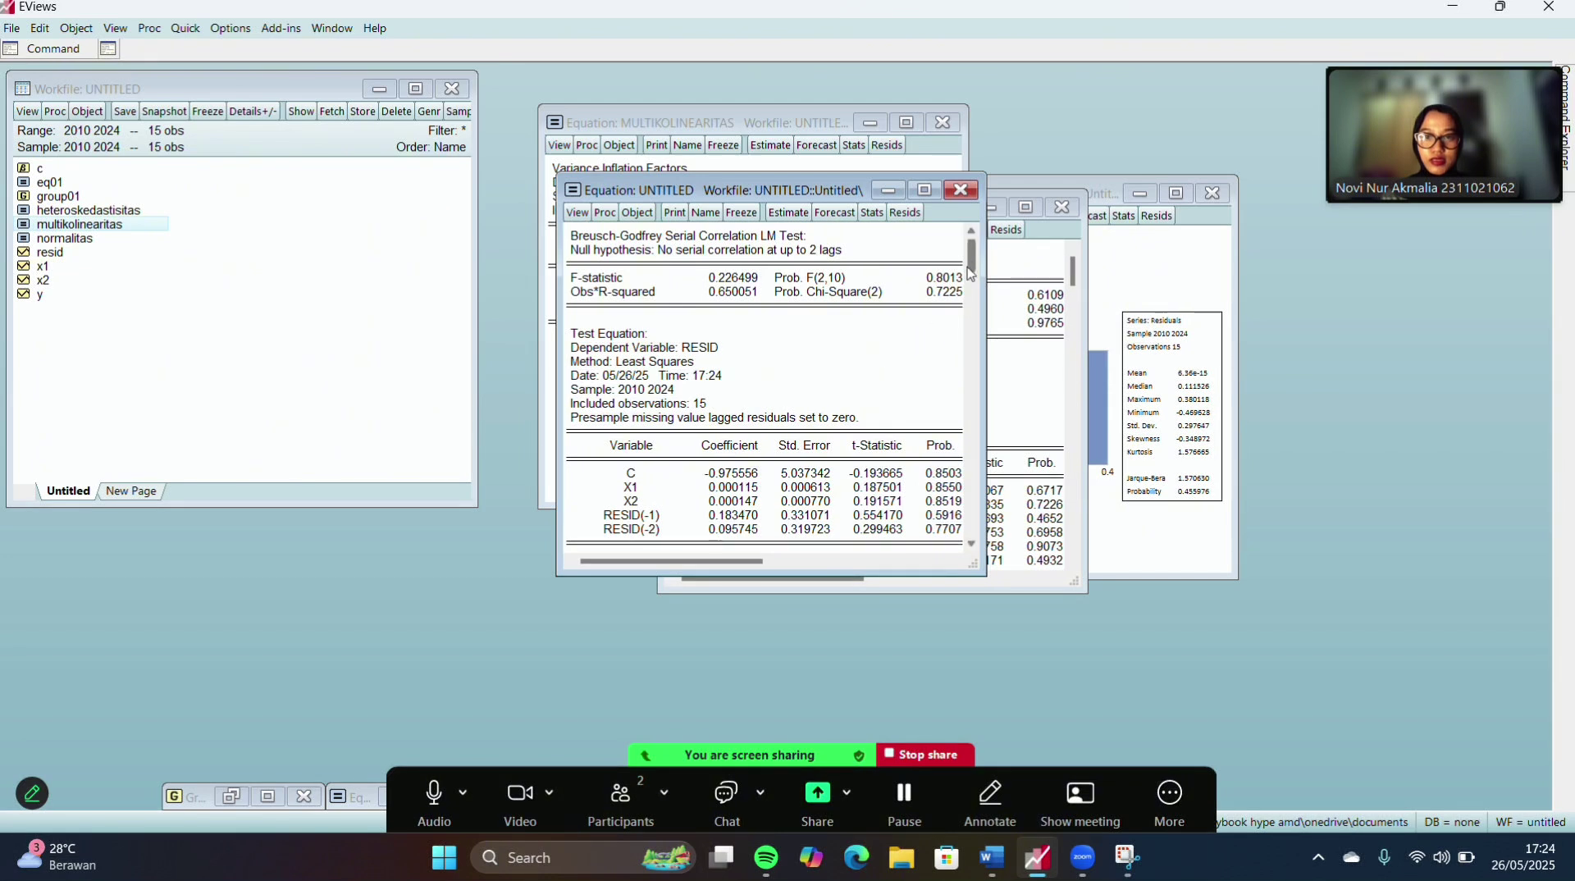
- Name the equation showing the serial correlation LM test AUTOKORELASI
{"action": "left_click_drag", "start_coordinate": [972, 265], "coordinate": [938, 312]}
{"action": "left_click", "coordinate": [704, 212]}
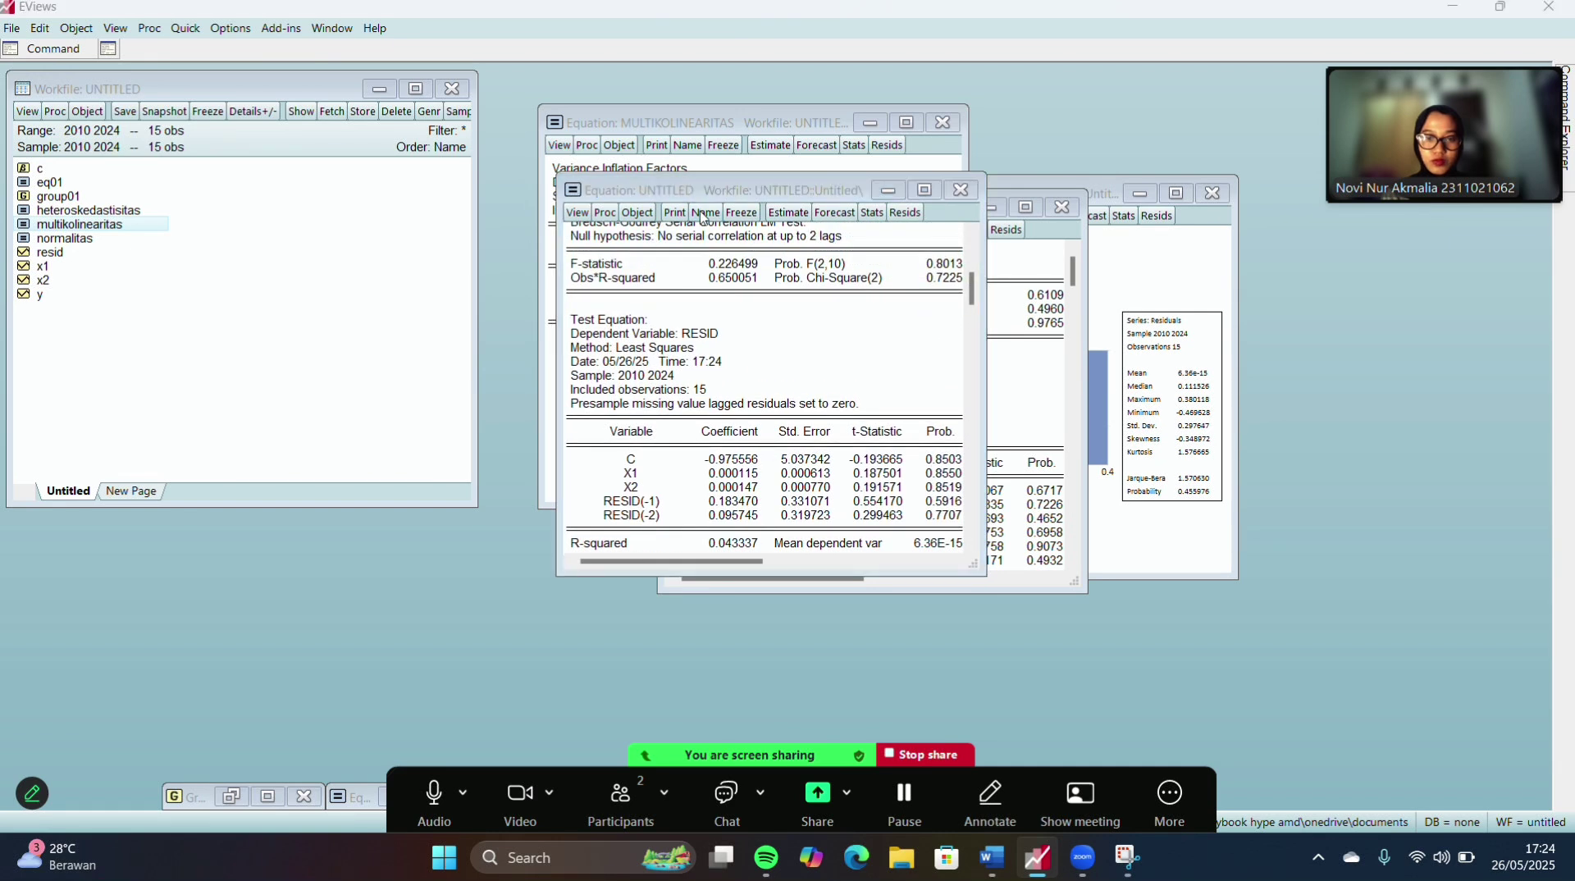
{"action": "key", "text": "BackSpace"}
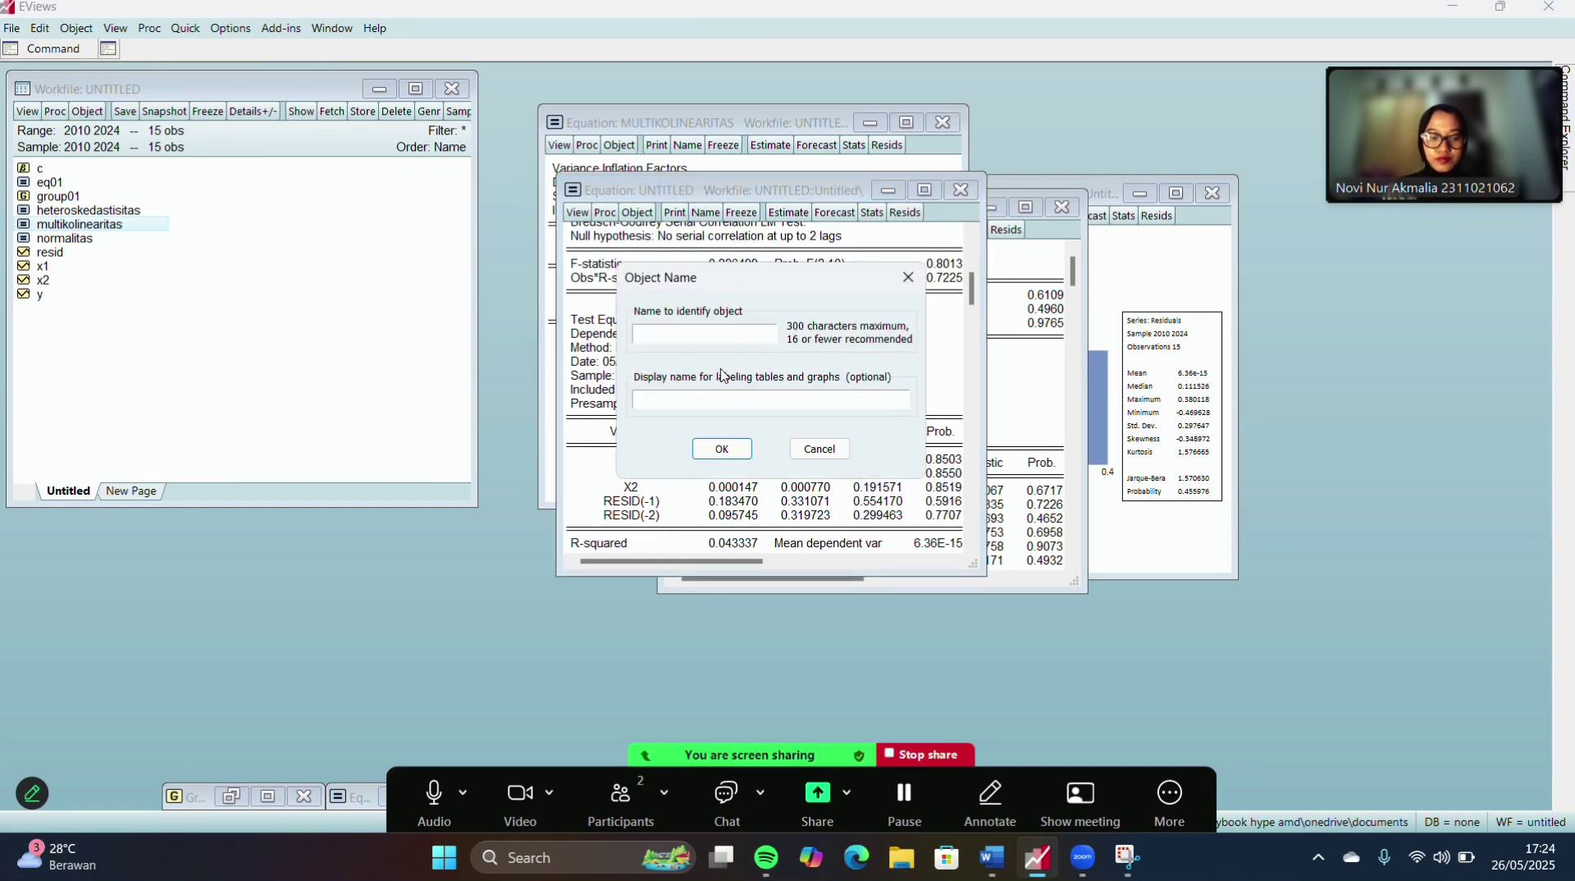
{"action": "type", "text": "AUTOKOL"}
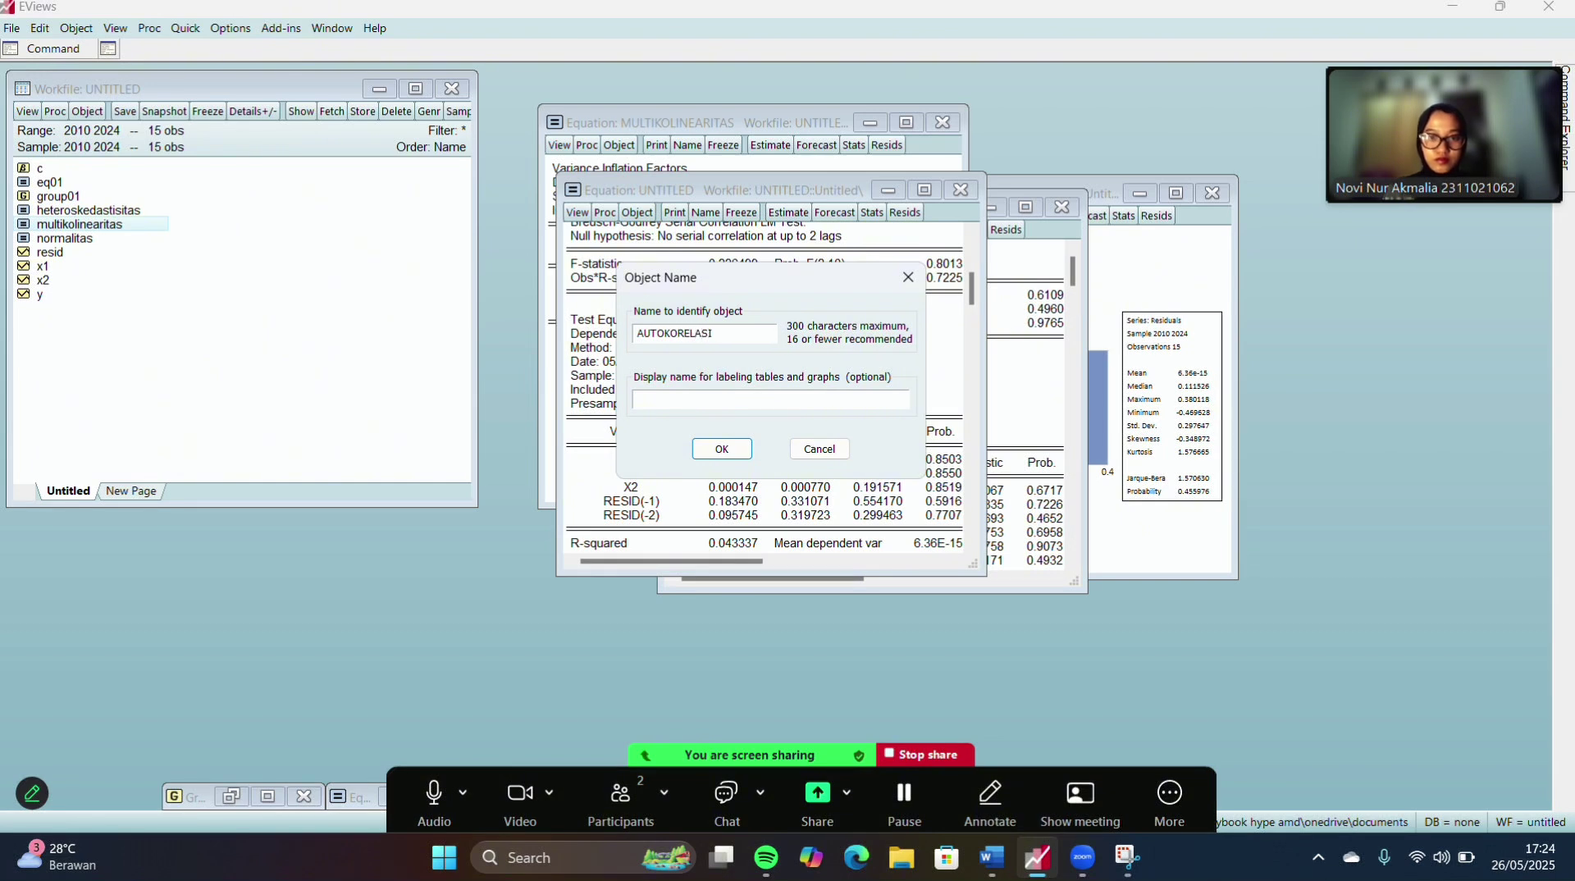
{"action": "left_click", "coordinate": [722, 450]}
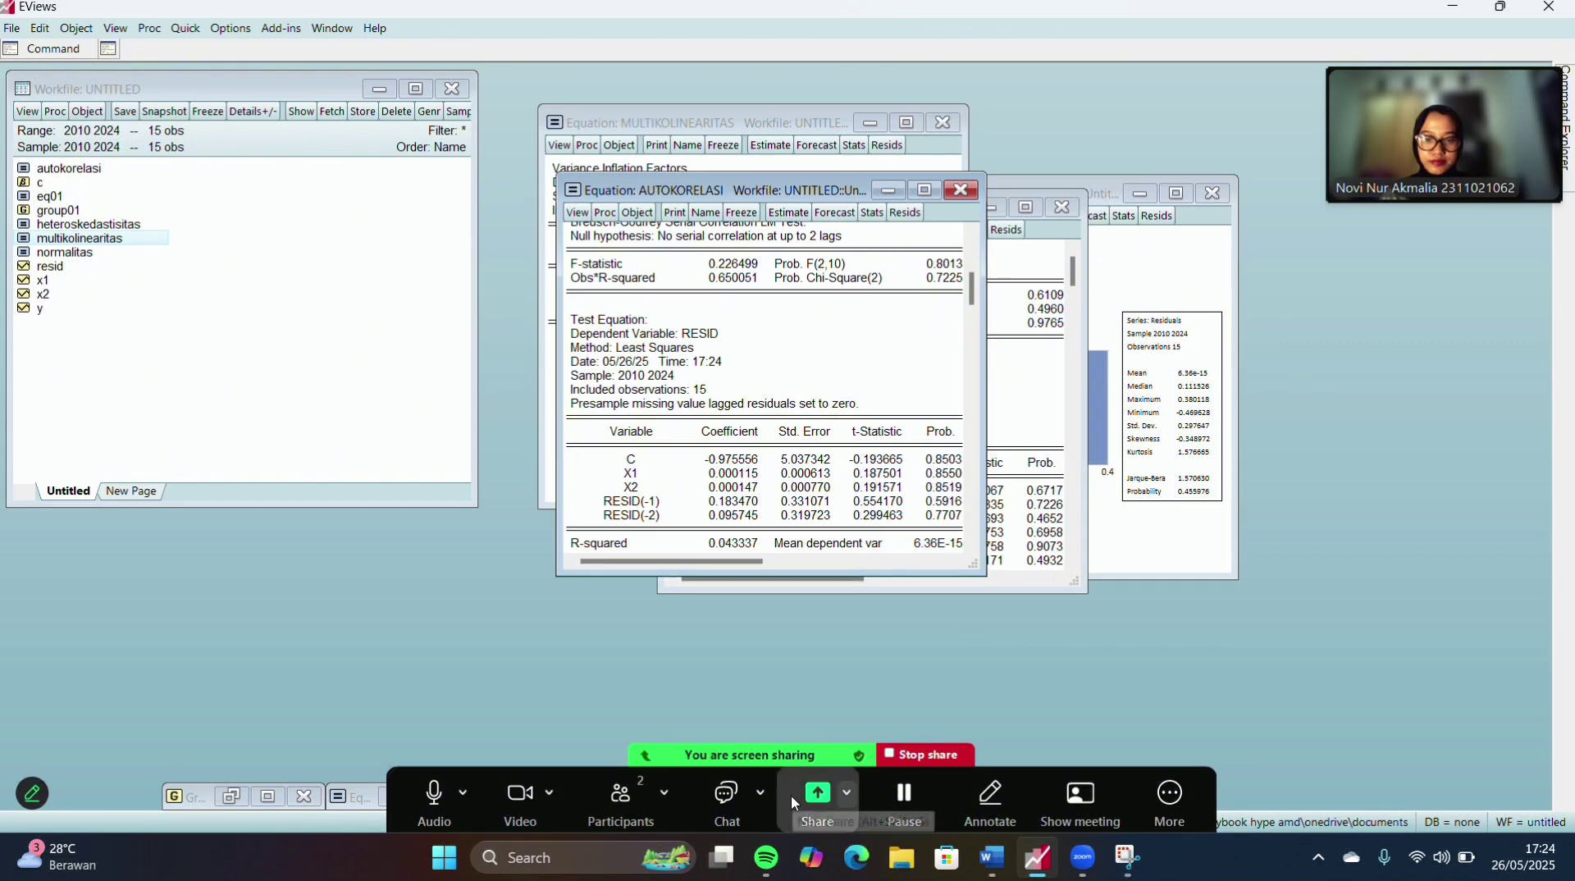
- Switch the Zoom screen share to the project report in Word and widen the document window
{"action": "left_click", "coordinate": [835, 795]}
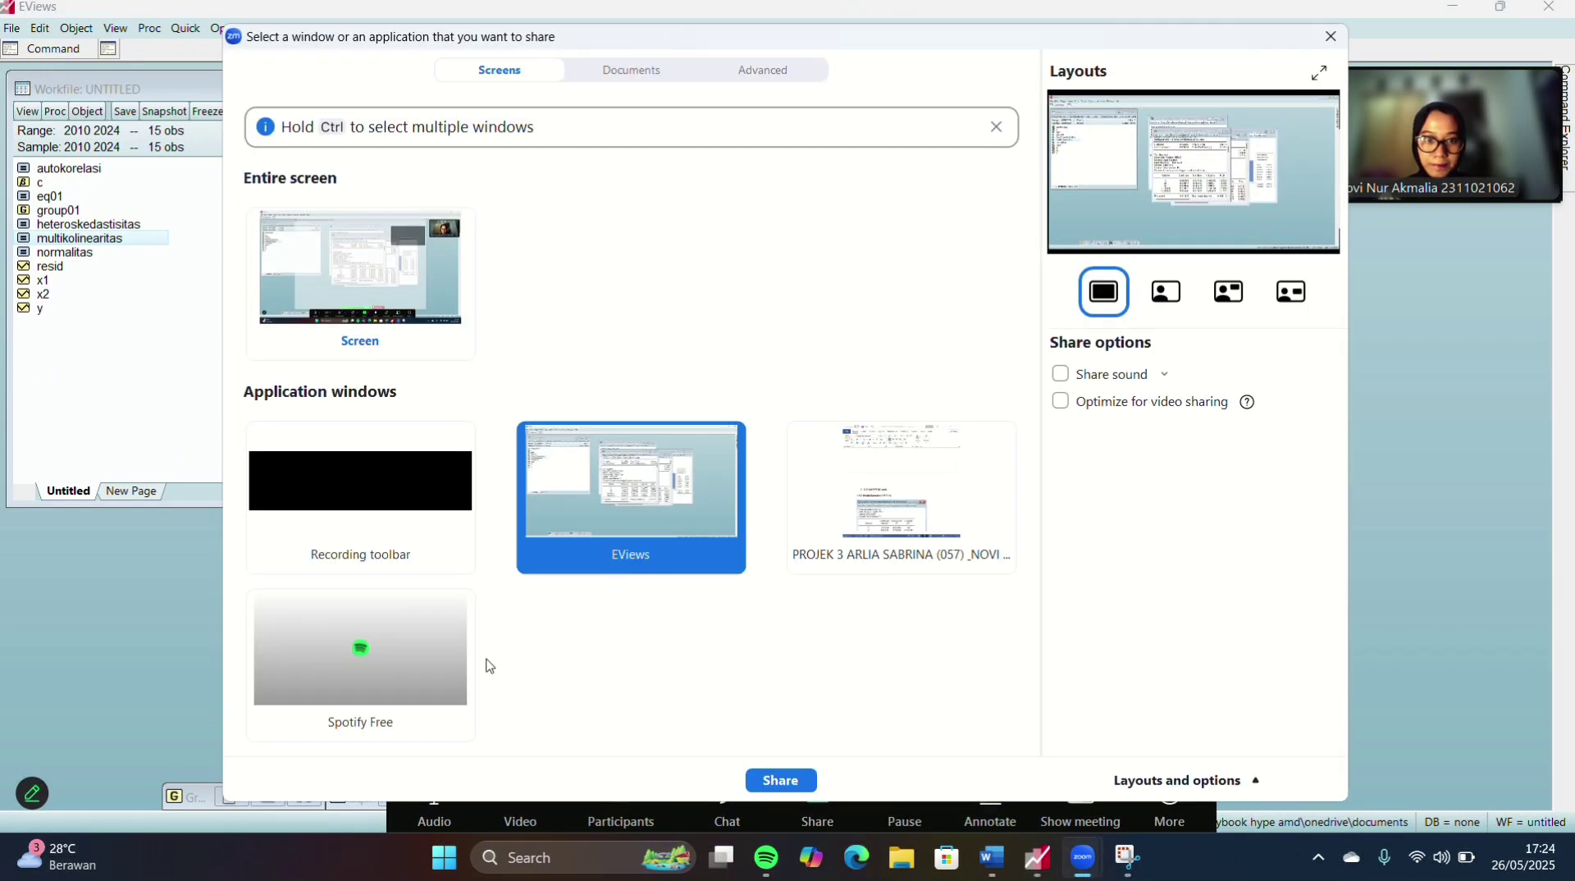
{"action": "double_click", "coordinate": [845, 545]}
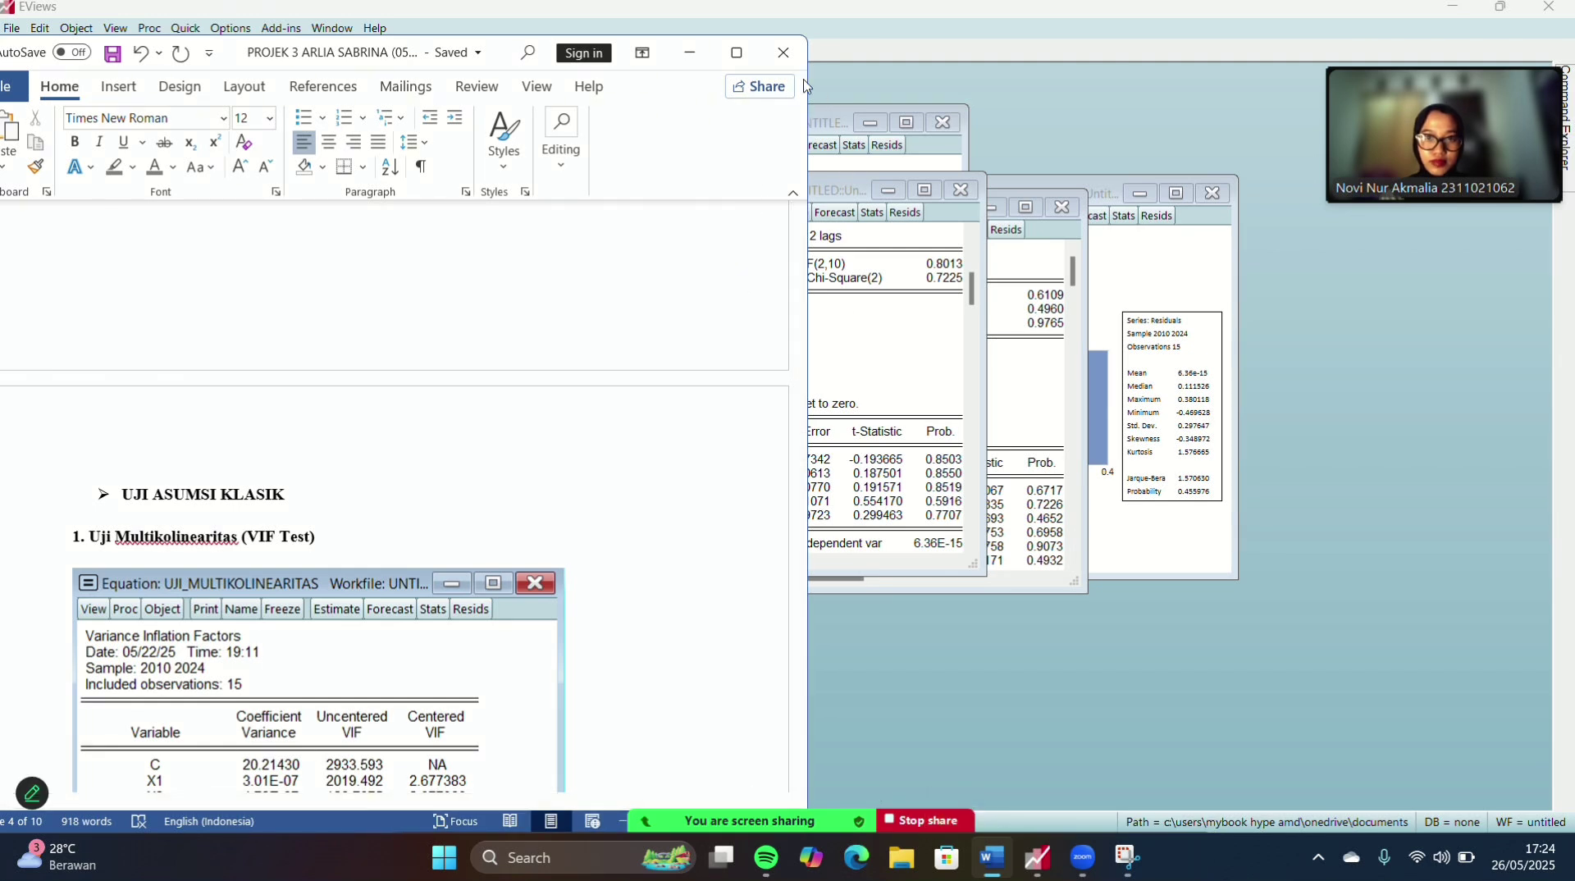
{"action": "left_click_drag", "start_coordinate": [808, 136], "coordinate": [1568, 215]}
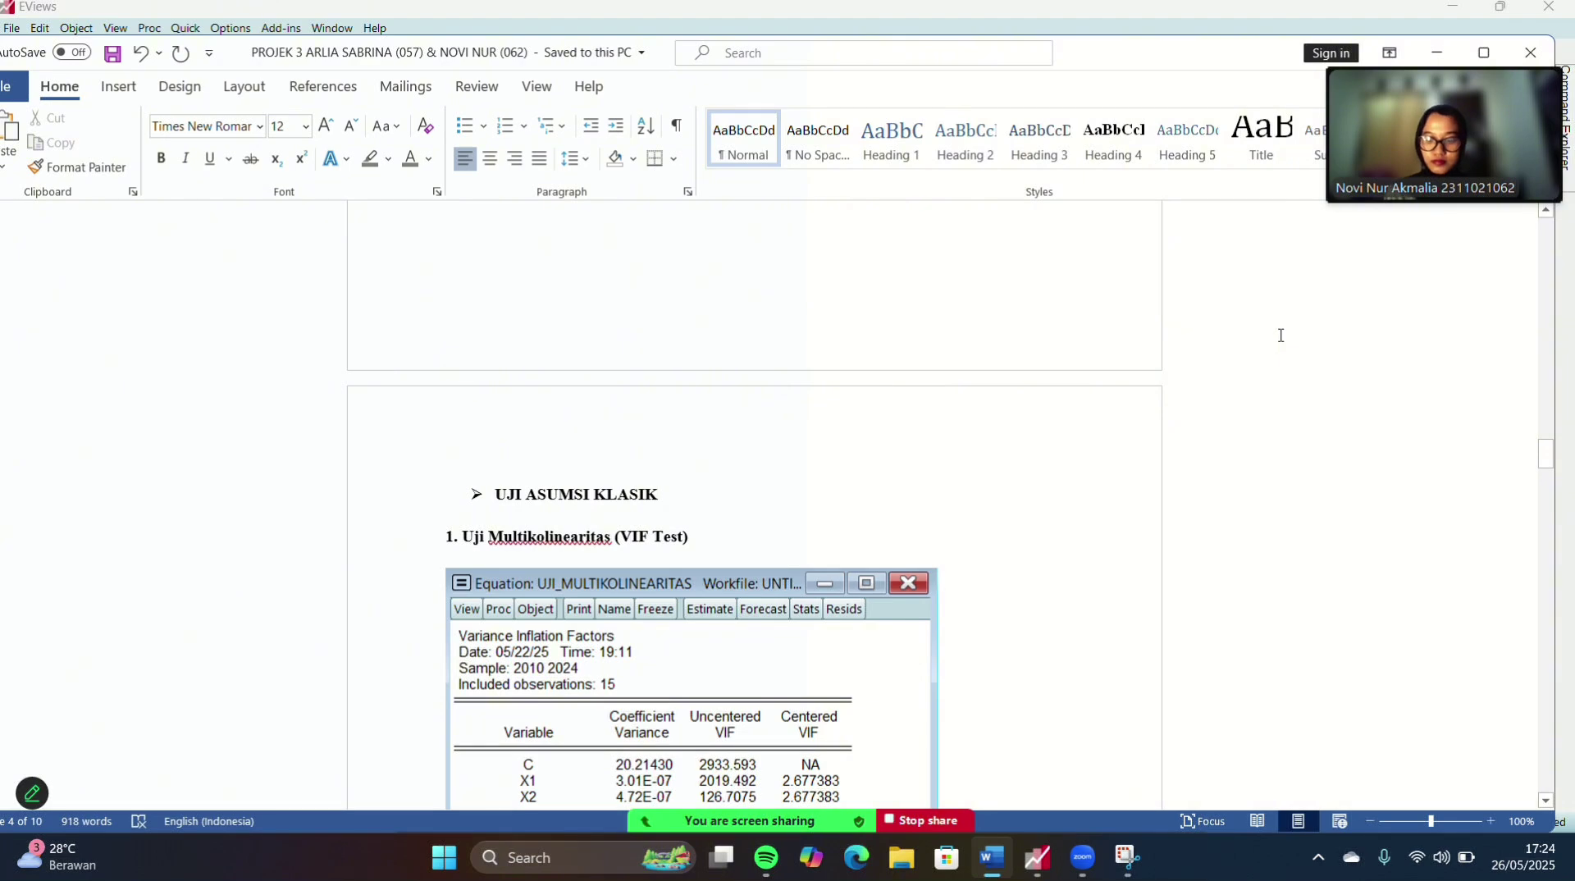
- Review the Variance Inflation Factors table and hypotheses in the report's Uji Multikolinearitas (VIF Test) section, dismissing the chat notification
{"action": "scroll", "coordinate": [1279, 328], "scroll_direction": "down", "scroll_amount": 5}
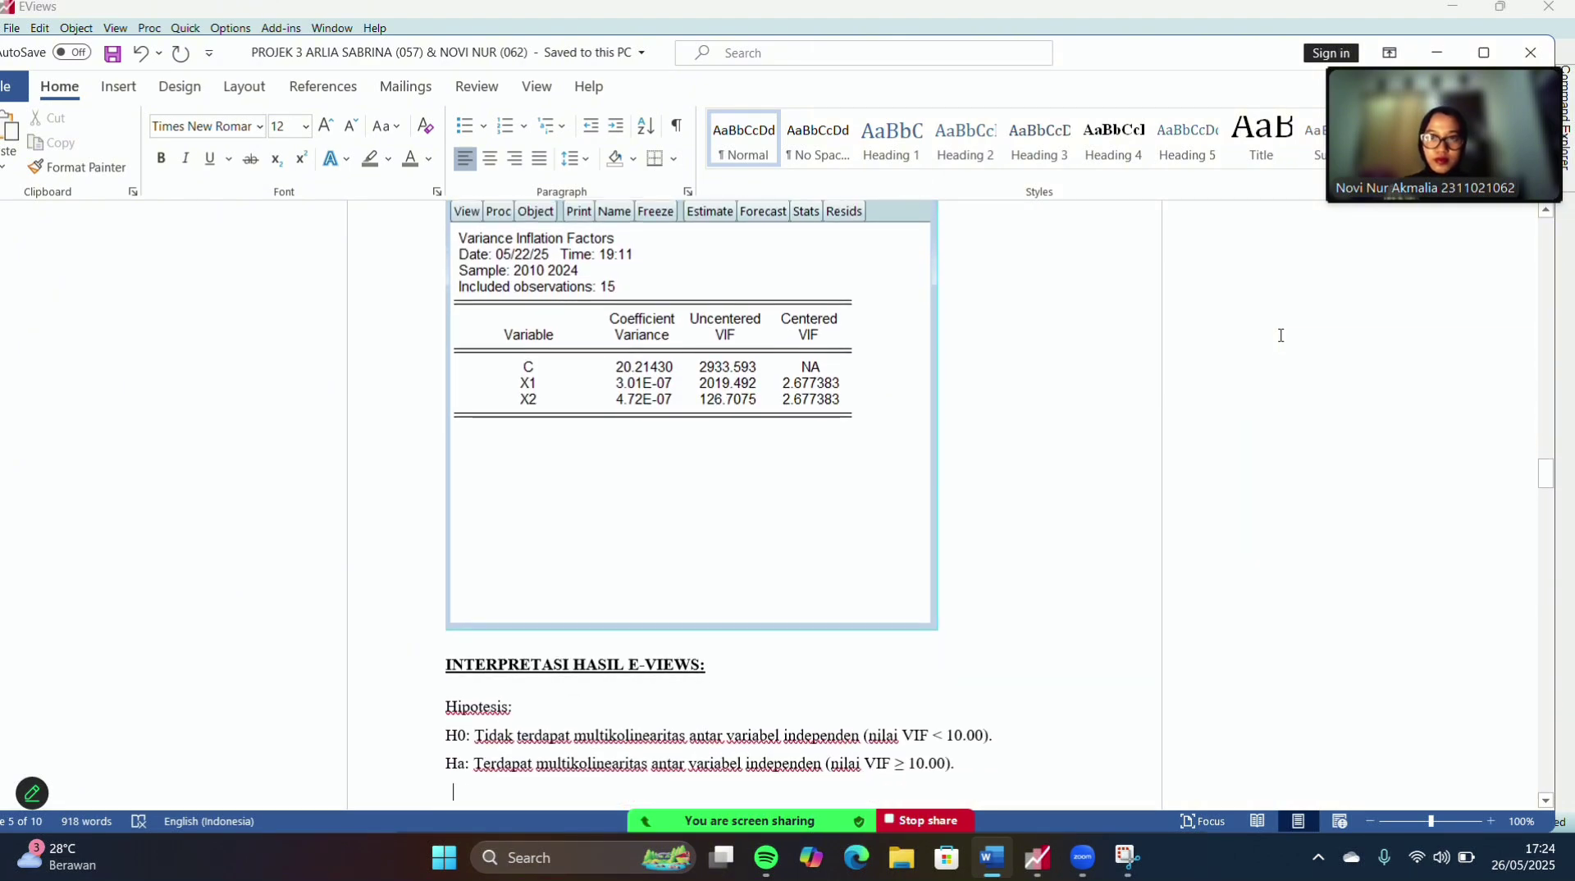
{"action": "key", "text": "Up"}
{"action": "key", "text": "Up"}
{"action": "key", "text": "Up"}
{"action": "key", "text": "Up"}
{"action": "key", "text": "Up"}
{"action": "key", "text": "Up"}
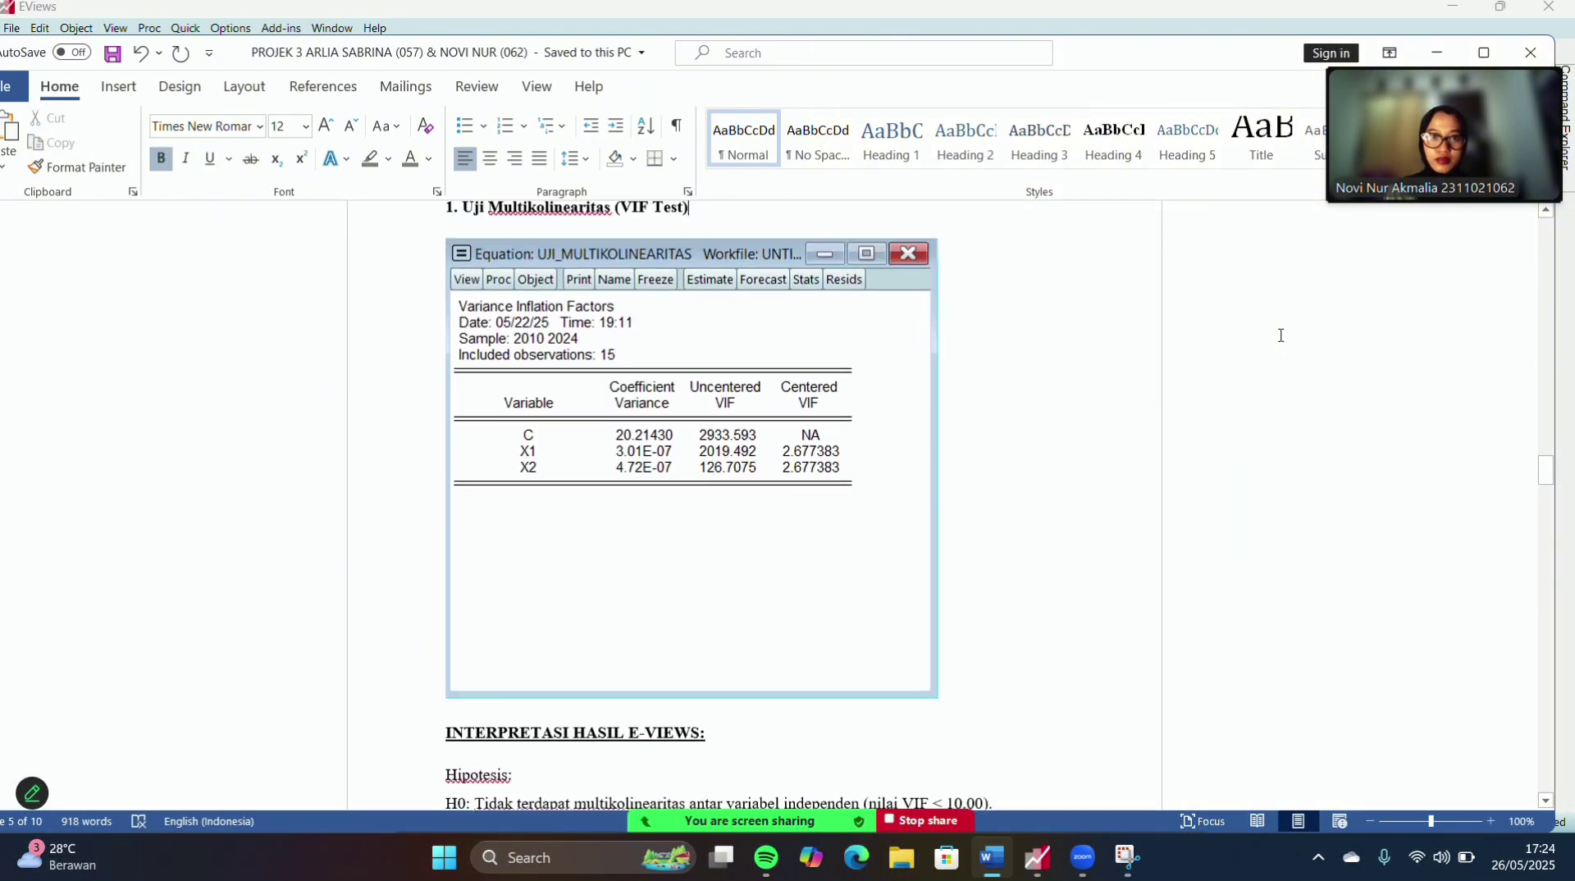
{"action": "key", "text": "Down"}
{"action": "key", "text": "Down"}
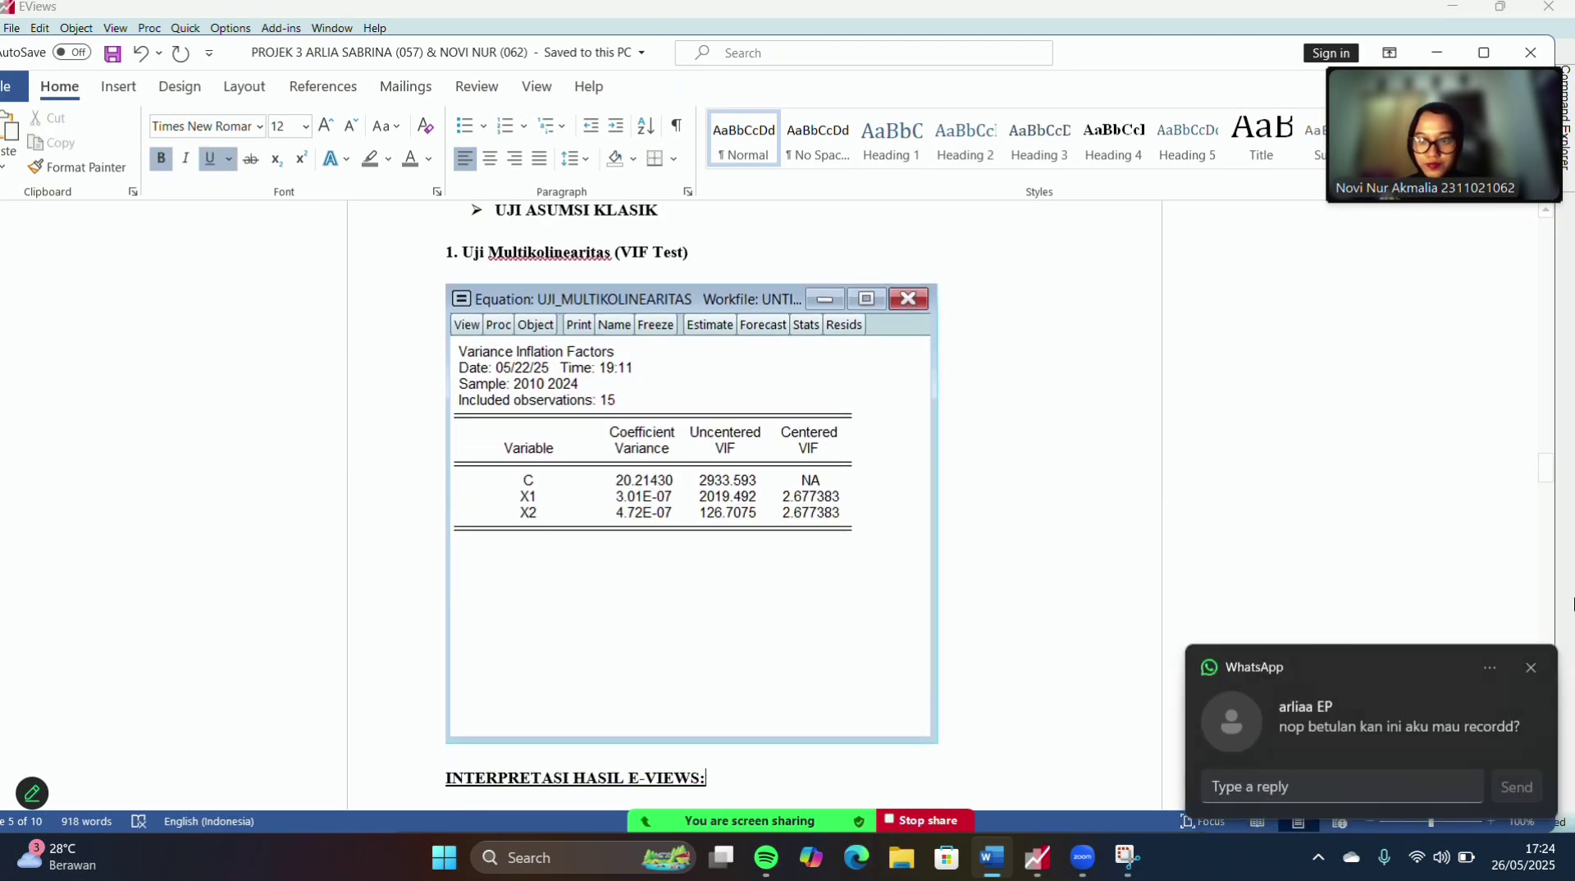
{"action": "left_click", "coordinate": [1528, 669]}
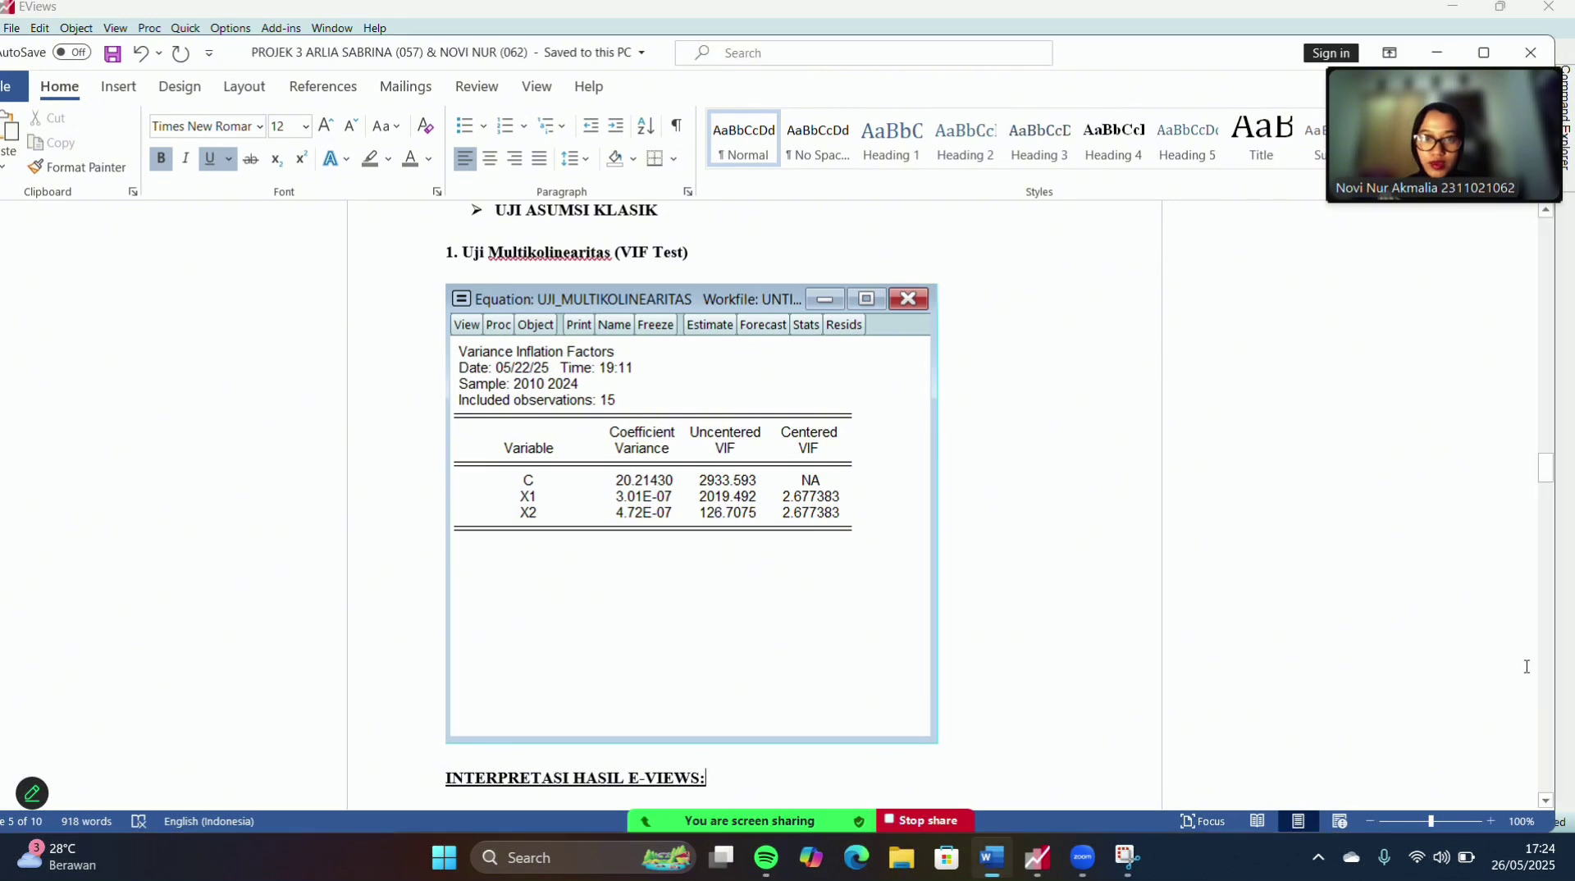
- Read the hypotheses and test result under INTERPRETASI HASIL E-VIEWS in the Uji Multikolinearitas section
{"action": "key", "text": "Down"}
{"action": "key", "text": "Down"}
{"action": "key", "text": "Down"}
{"action": "key", "text": "Down"}
{"action": "key", "text": "Down"}
{"action": "key", "text": "Down"}
{"action": "key", "text": "Down"}
{"action": "key", "text": "Down"}
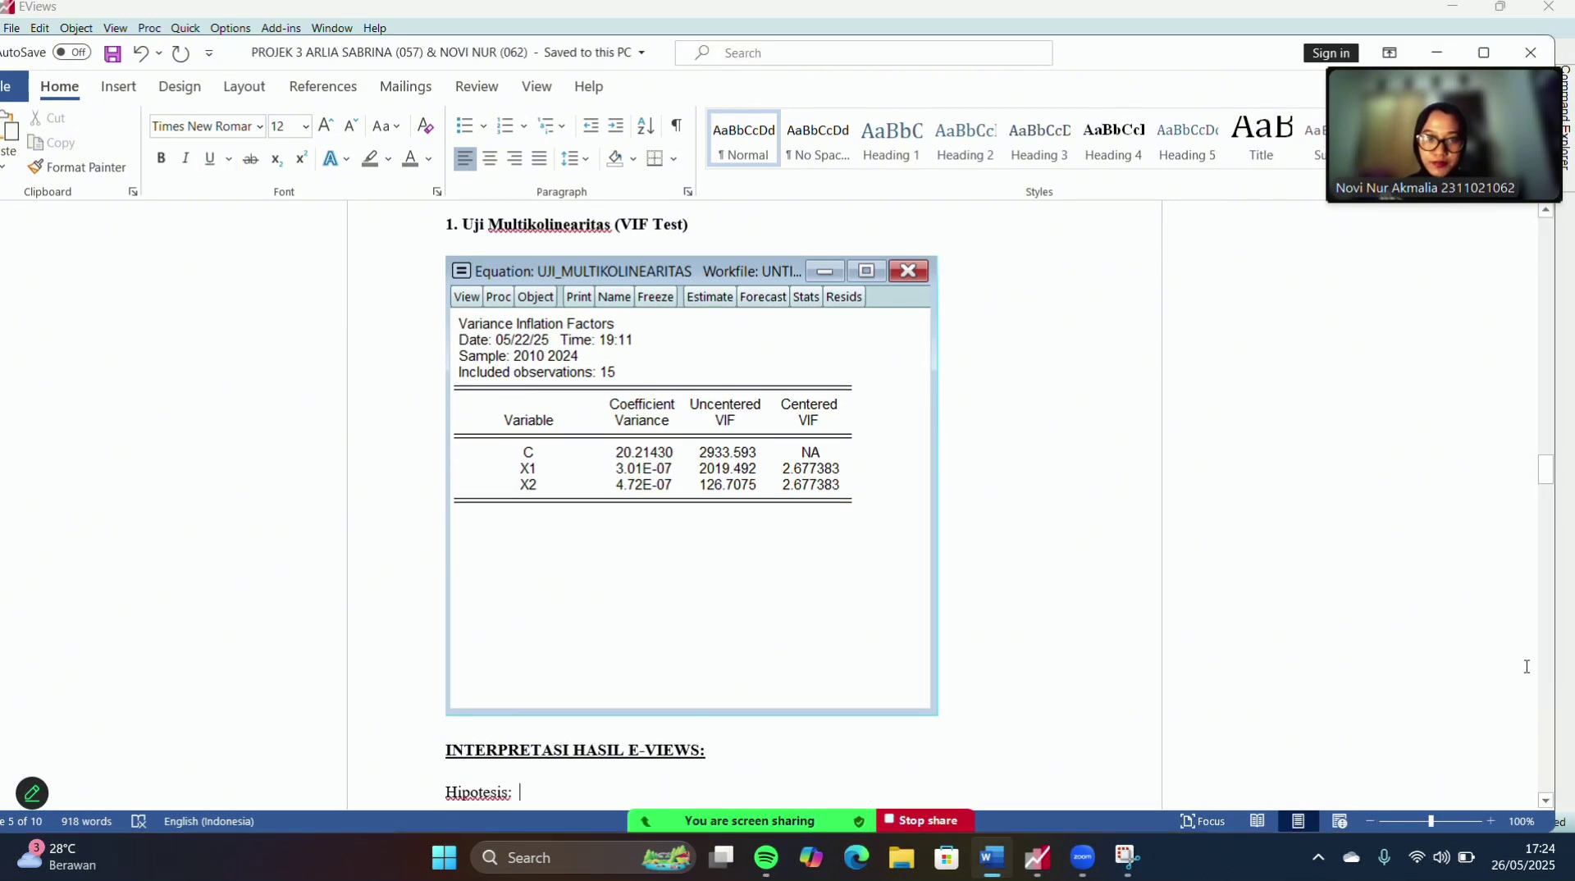
{"action": "key", "text": "Return"}
{"action": "key", "text": "ctrl+v"}
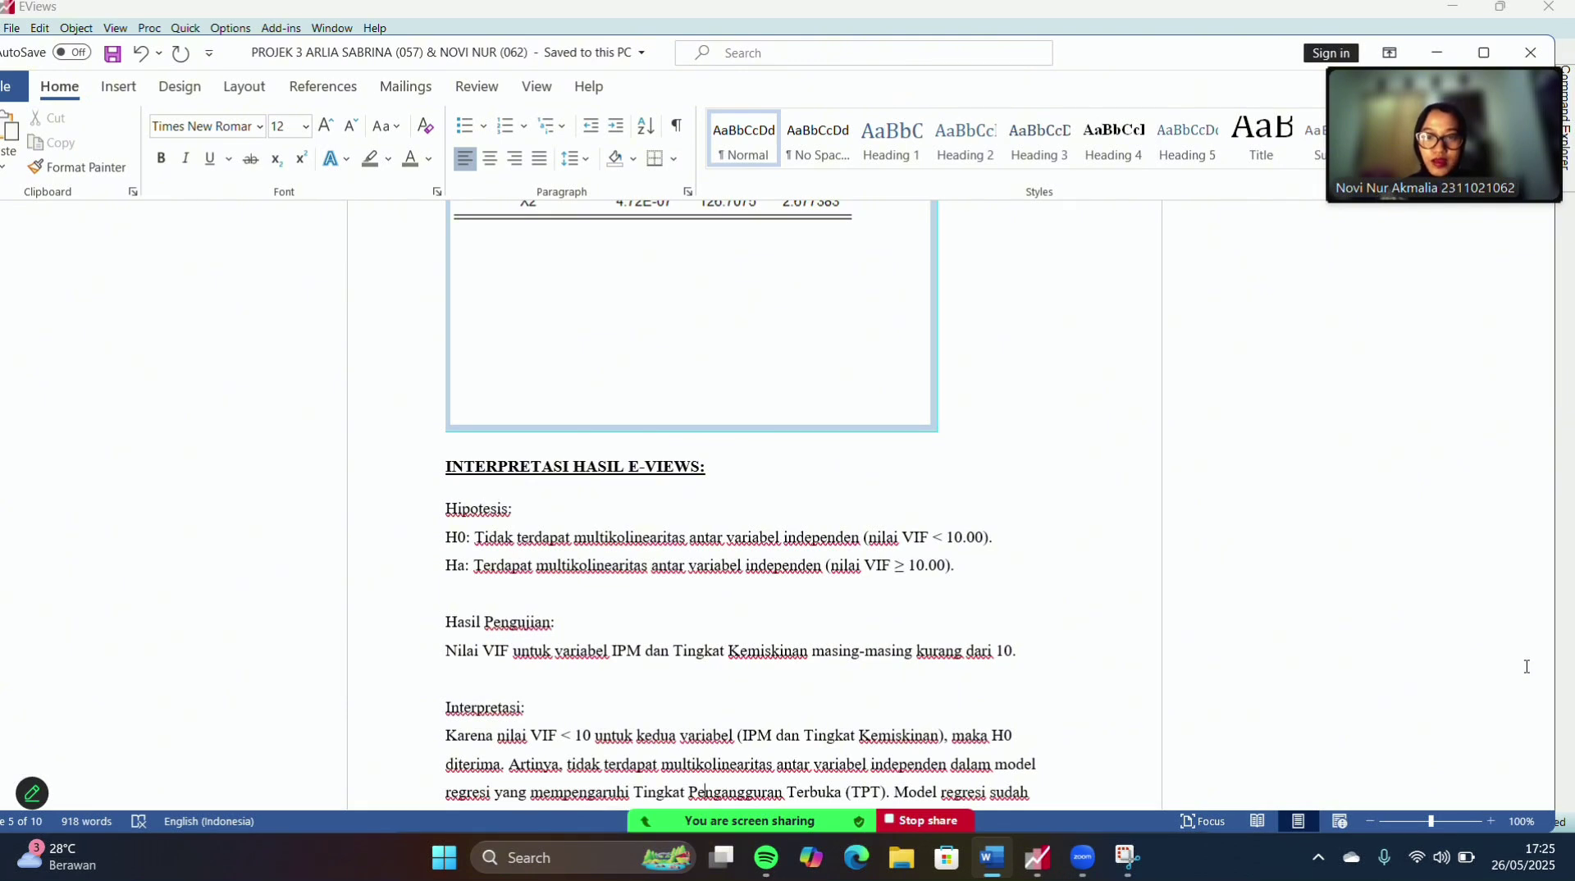
{"action": "scroll", "coordinate": [1526, 666], "scroll_direction": "down", "scroll_amount": 1}
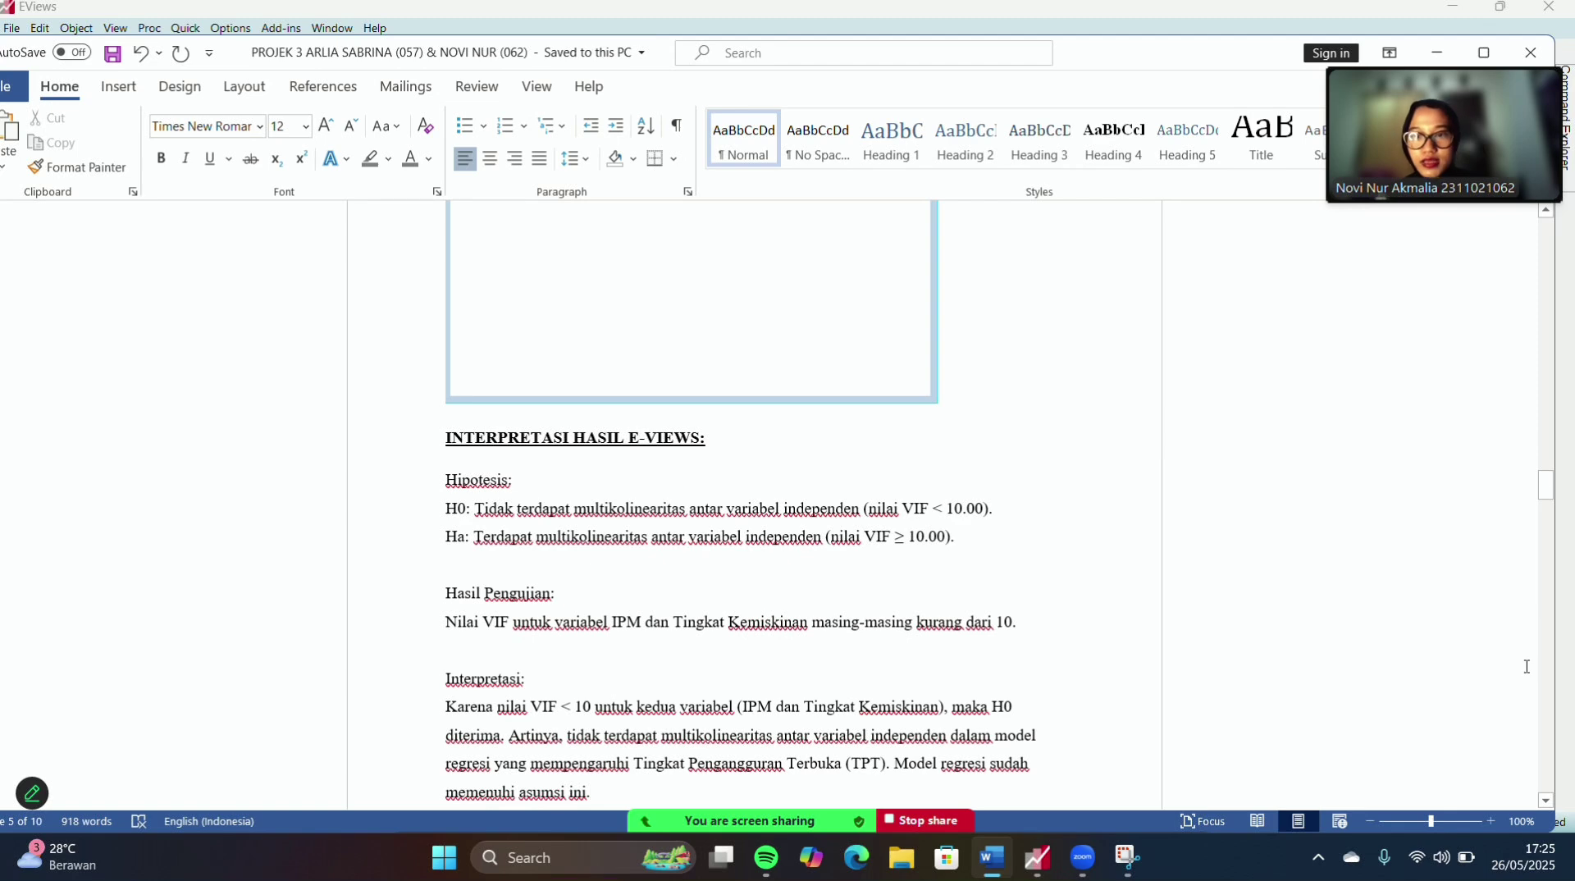
- Read the Interpretasi paragraph that closes the Uji Multikolinearitas section, relating the VIF values to H0
{"action": "key", "text": "Down"}
{"action": "key", "text": "Down"}
{"action": "key", "text": "Up"}
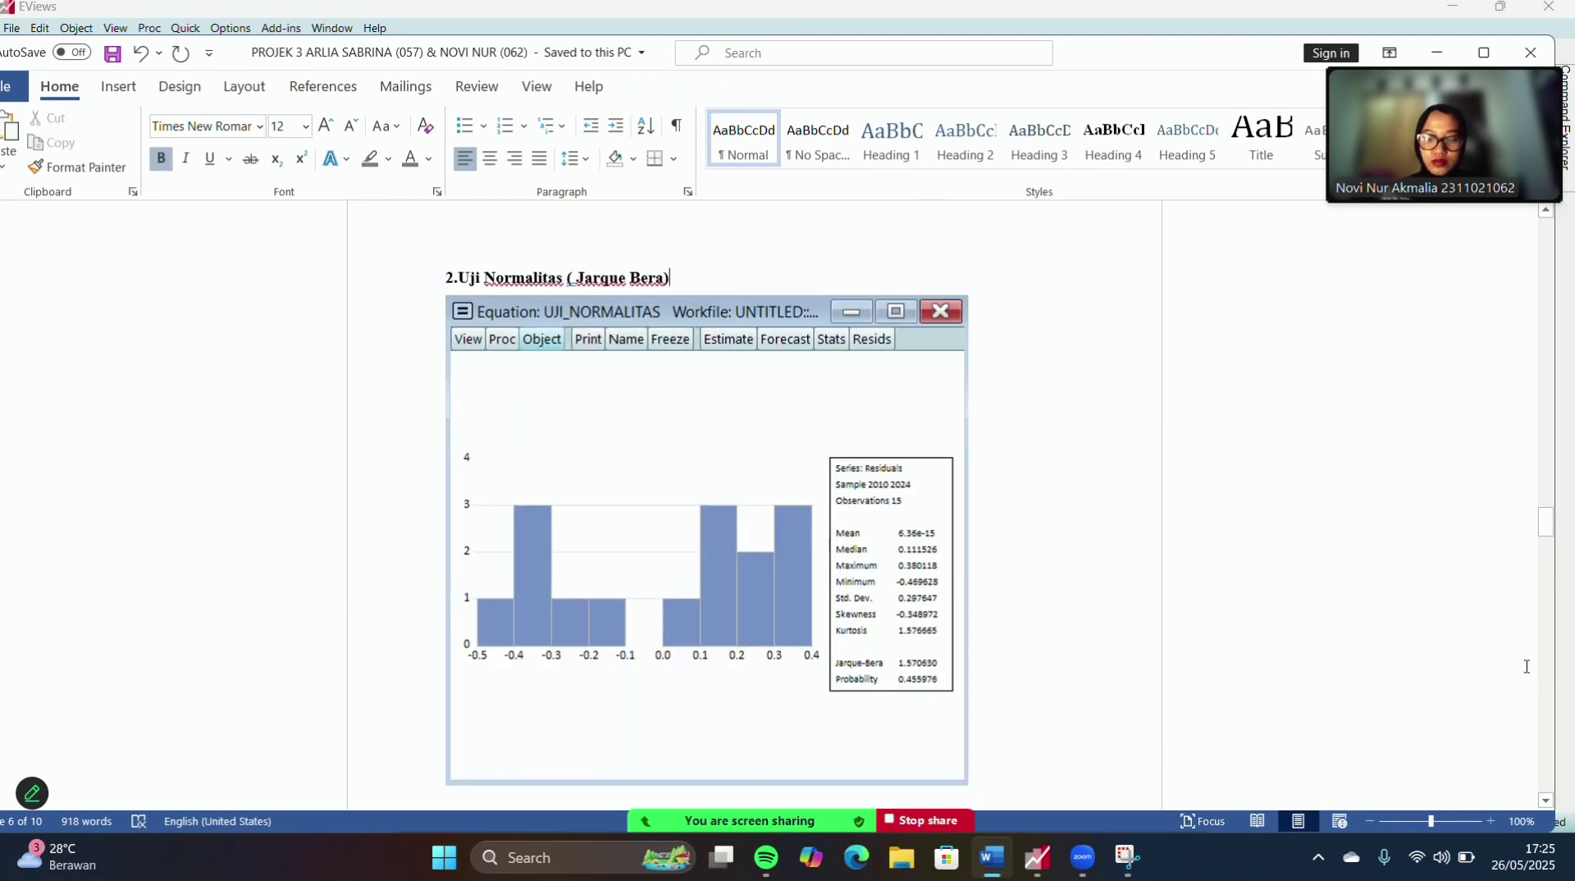
{"action": "key", "text": "Up"}
{"action": "key", "text": "Up"}
{"action": "key", "text": "Up"}
{"action": "key", "text": "Up"}
{"action": "key", "text": "Up"}
{"action": "key", "text": "Up"}
{"action": "key", "text": "Up"}
{"action": "key", "text": "Up"}
{"action": "key", "text": "Up"}
{"action": "key", "text": "Up"}
{"action": "key", "text": "Up"}
{"action": "key", "text": "Up"}
{"action": "key", "text": "Up"}
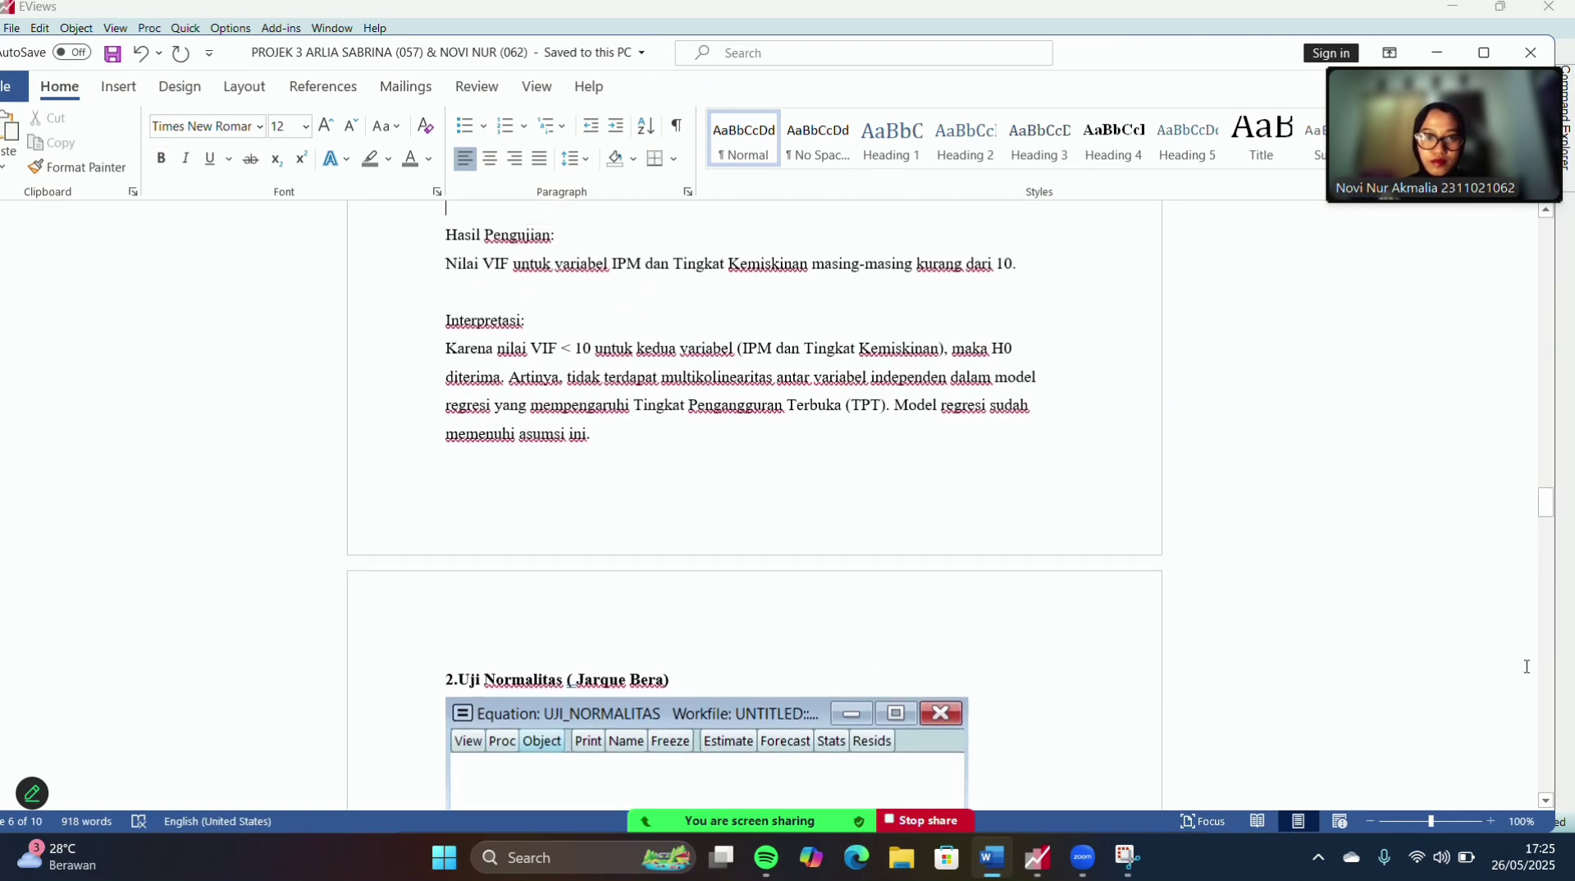
{"action": "key", "text": "Up"}
{"action": "key", "text": "Up"}
{"action": "key", "text": "Up"}
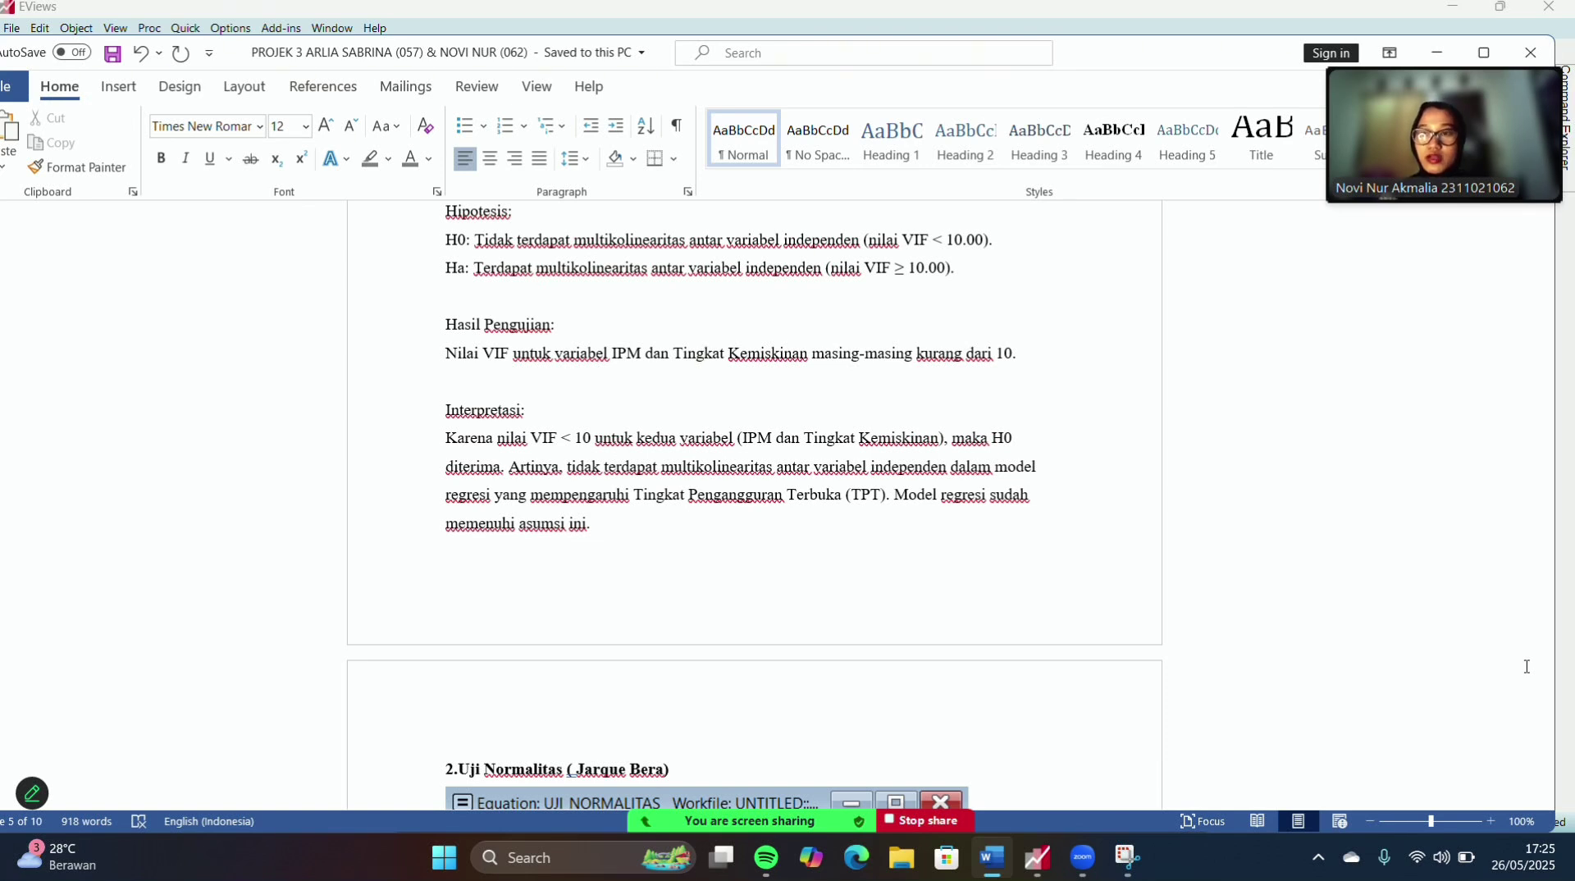
{"action": "key", "text": "Down"}
{"action": "key", "text": "Down"}
{"action": "key", "text": "Down"}
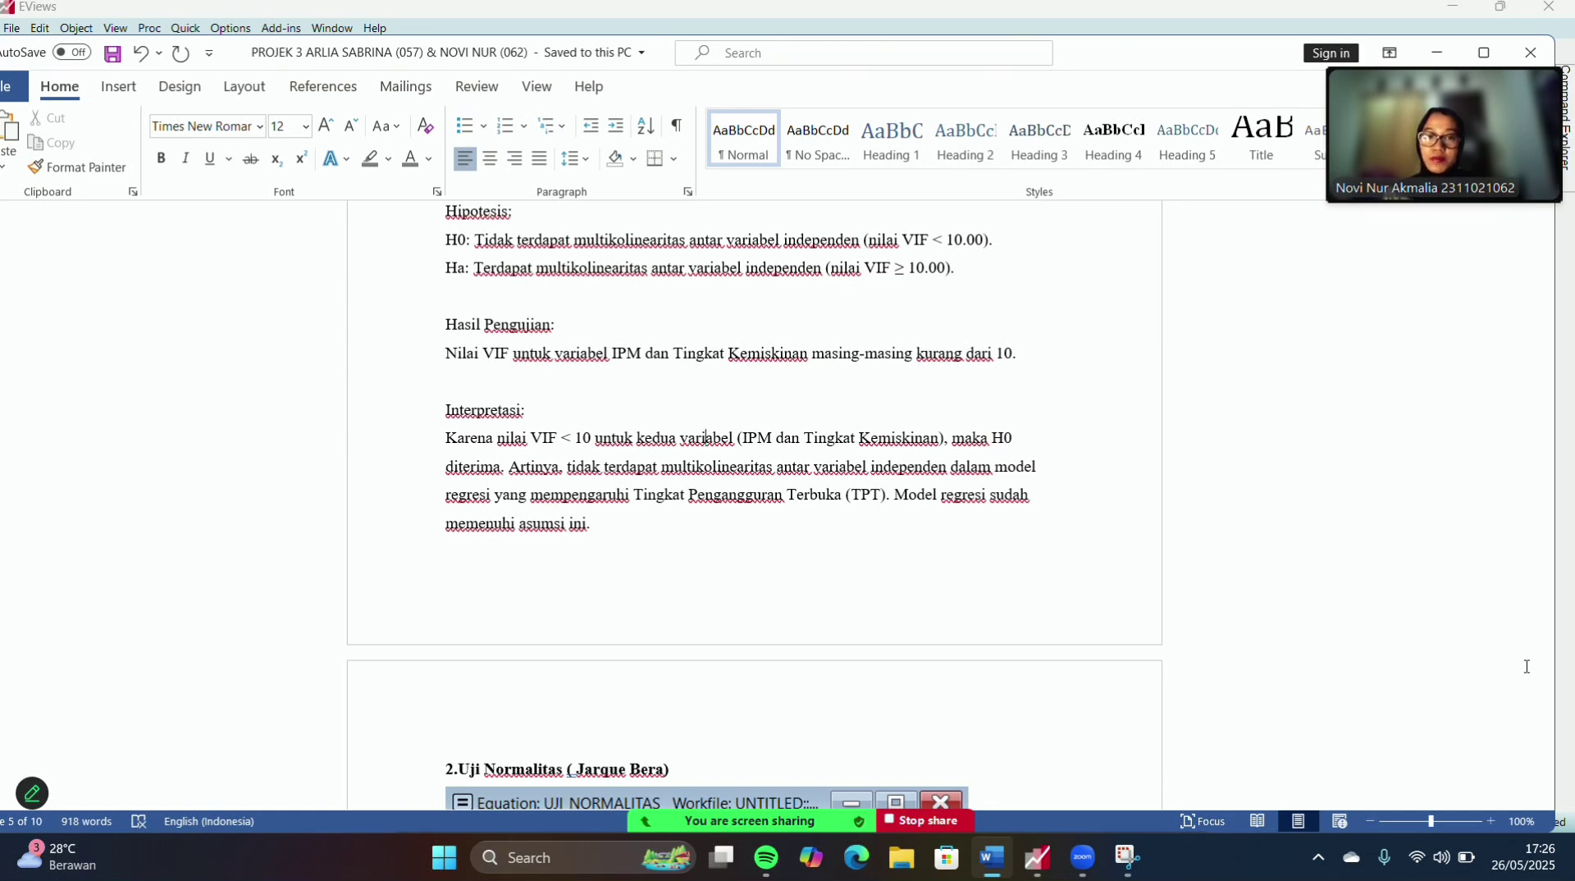
- Examine the residual histogram and Jarque-Bera statistics in the Uji Normalitas section, along with the hypotheses beneath them
{"action": "scroll", "coordinate": [1526, 665], "scroll_direction": "down", "scroll_amount": 10}
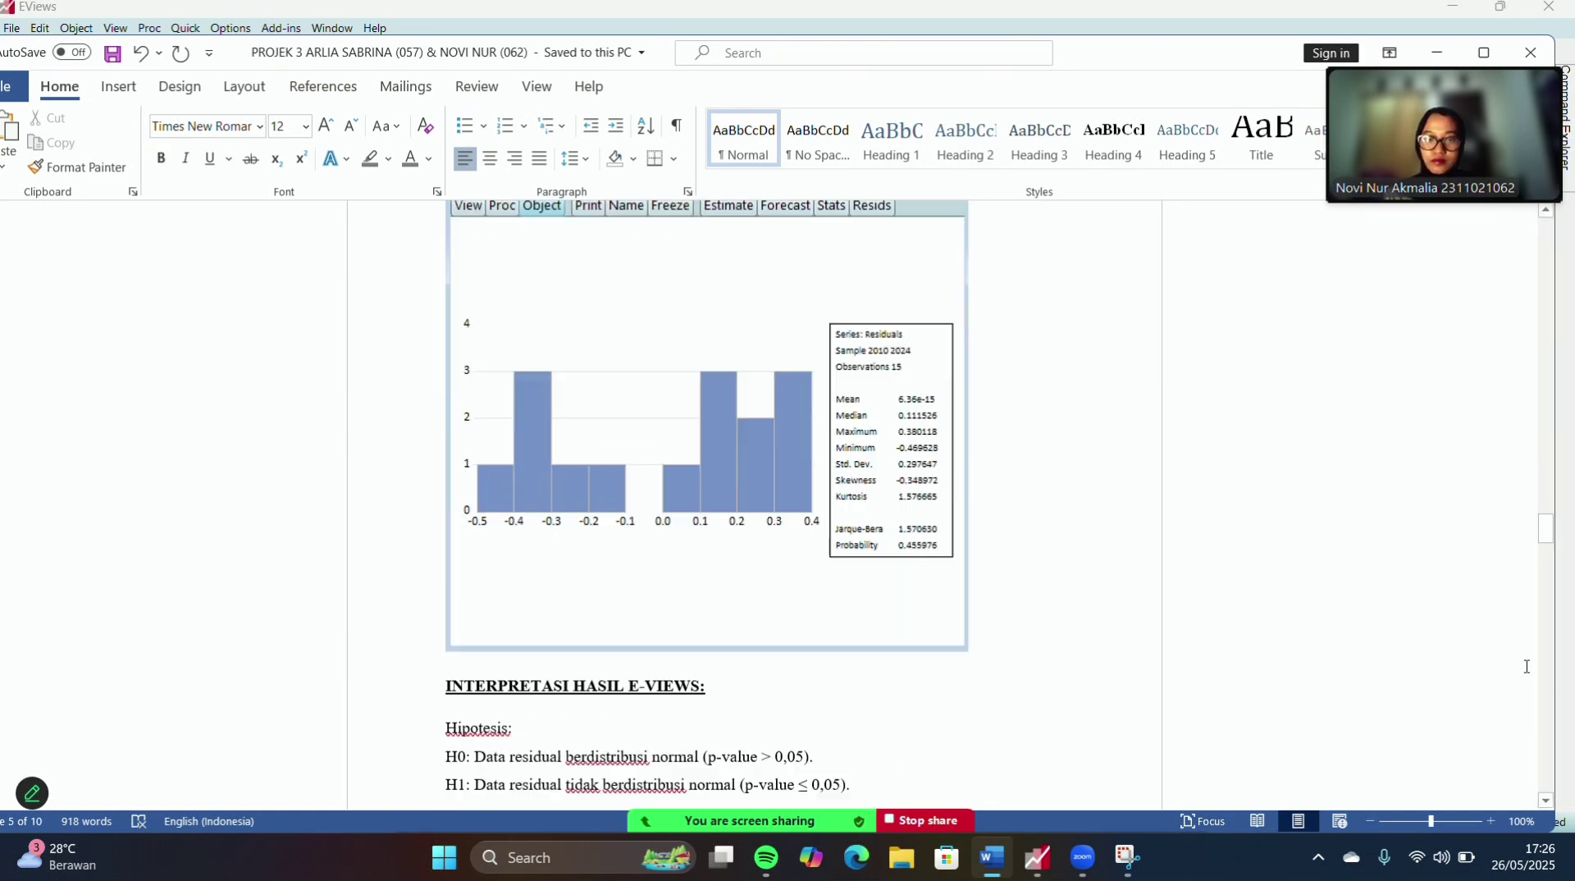
{"action": "scroll", "coordinate": [1526, 666], "scroll_direction": "up", "scroll_amount": 5}
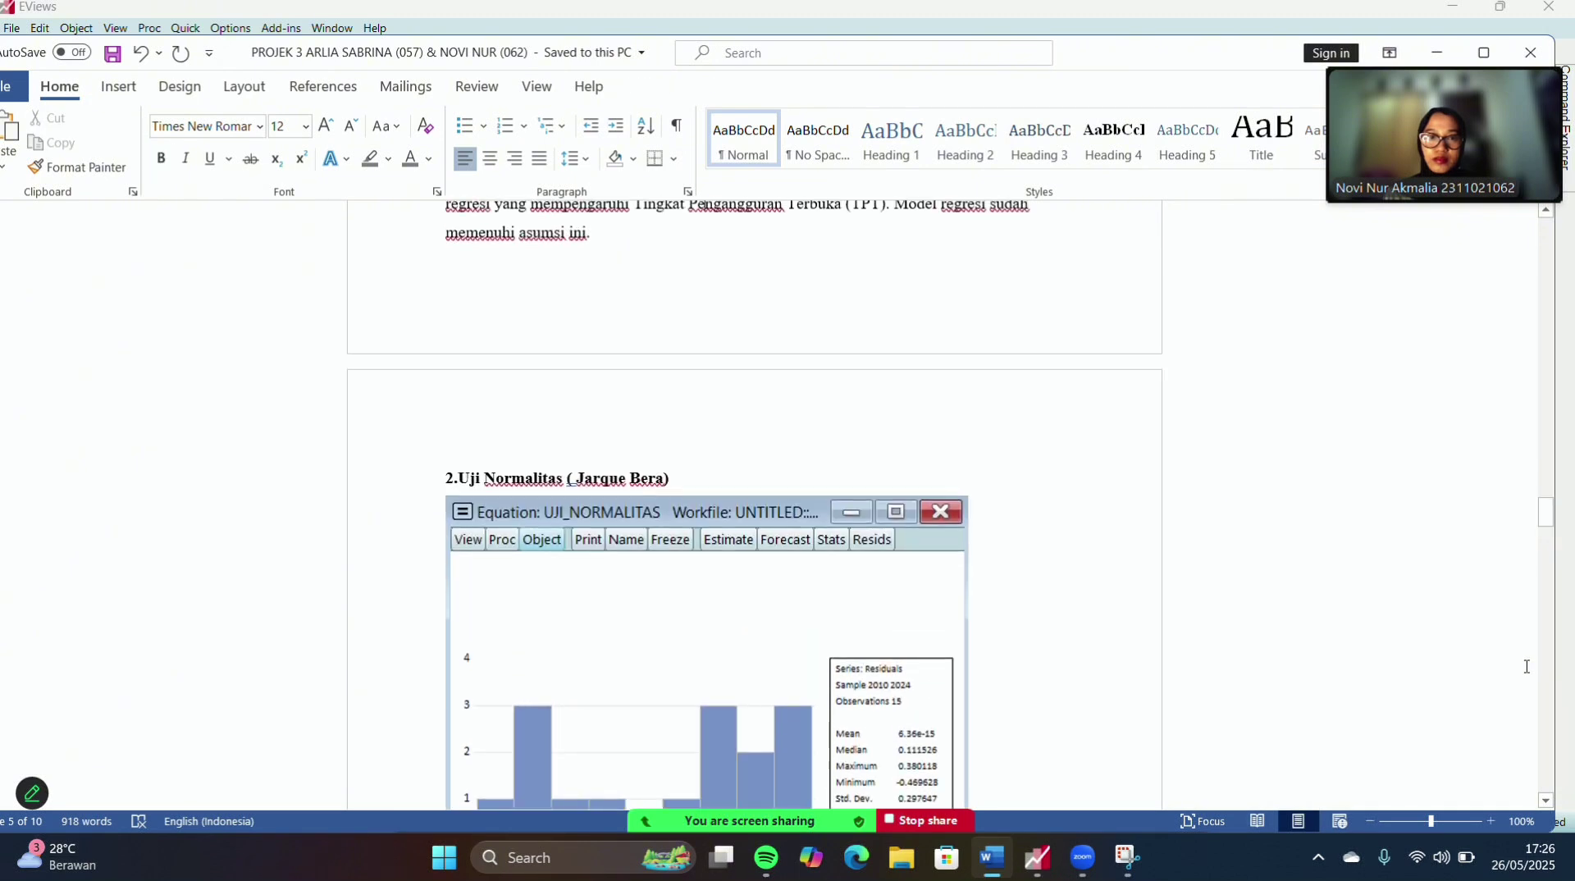
{"action": "key", "text": "Down"}
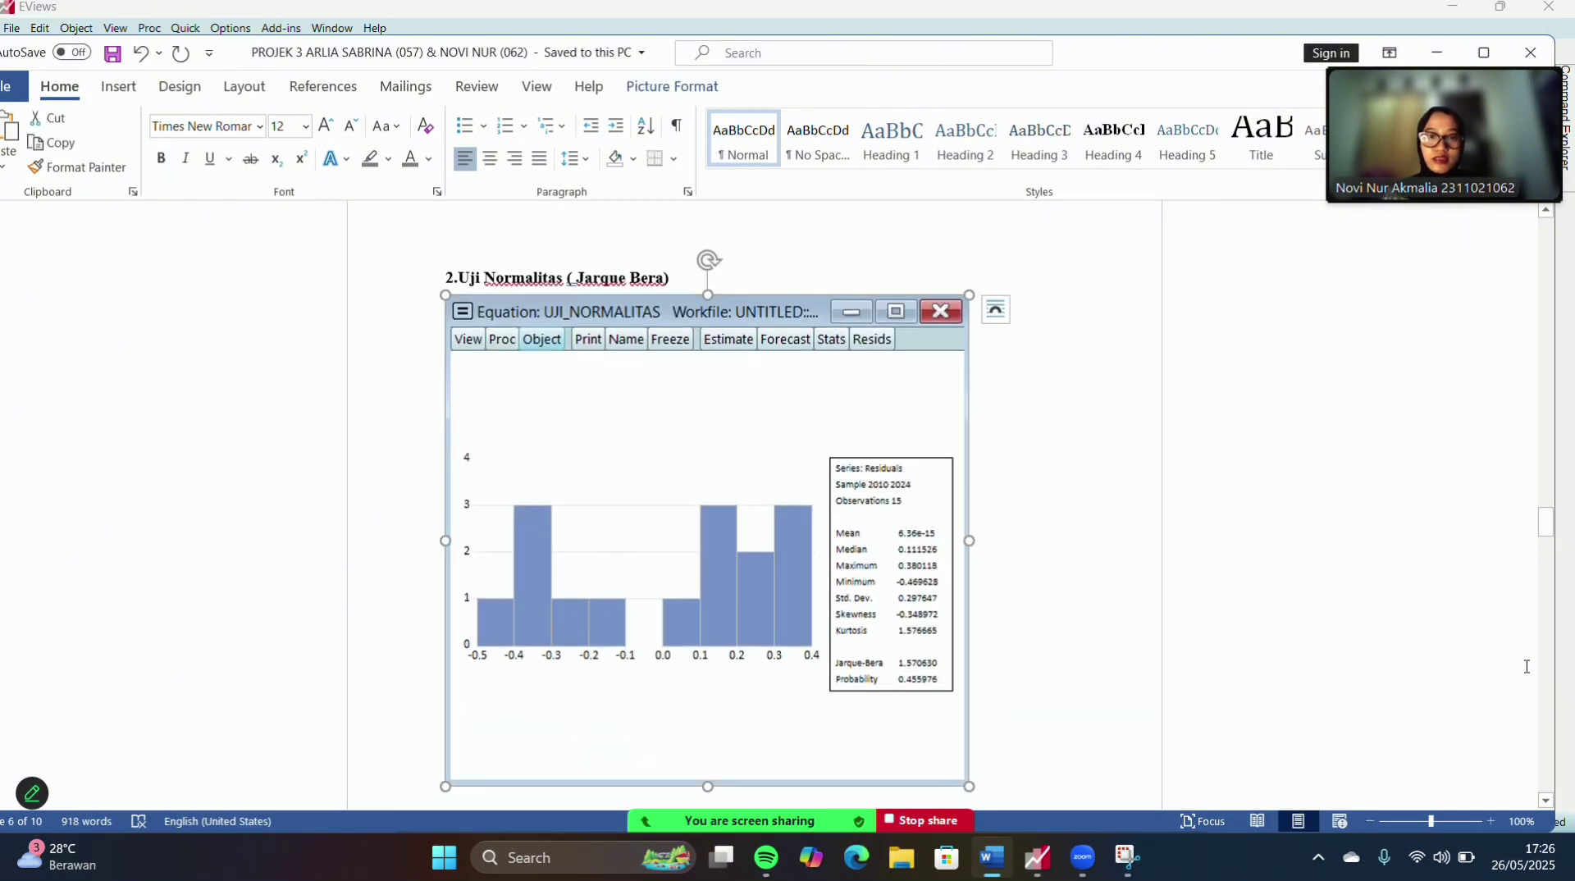
{"action": "key", "text": "Down"}
{"action": "key", "text": "Down"}
{"action": "key", "text": "Down"}
{"action": "key", "text": "Down"}
{"action": "key", "text": "Down"}
{"action": "key", "text": "Down"}
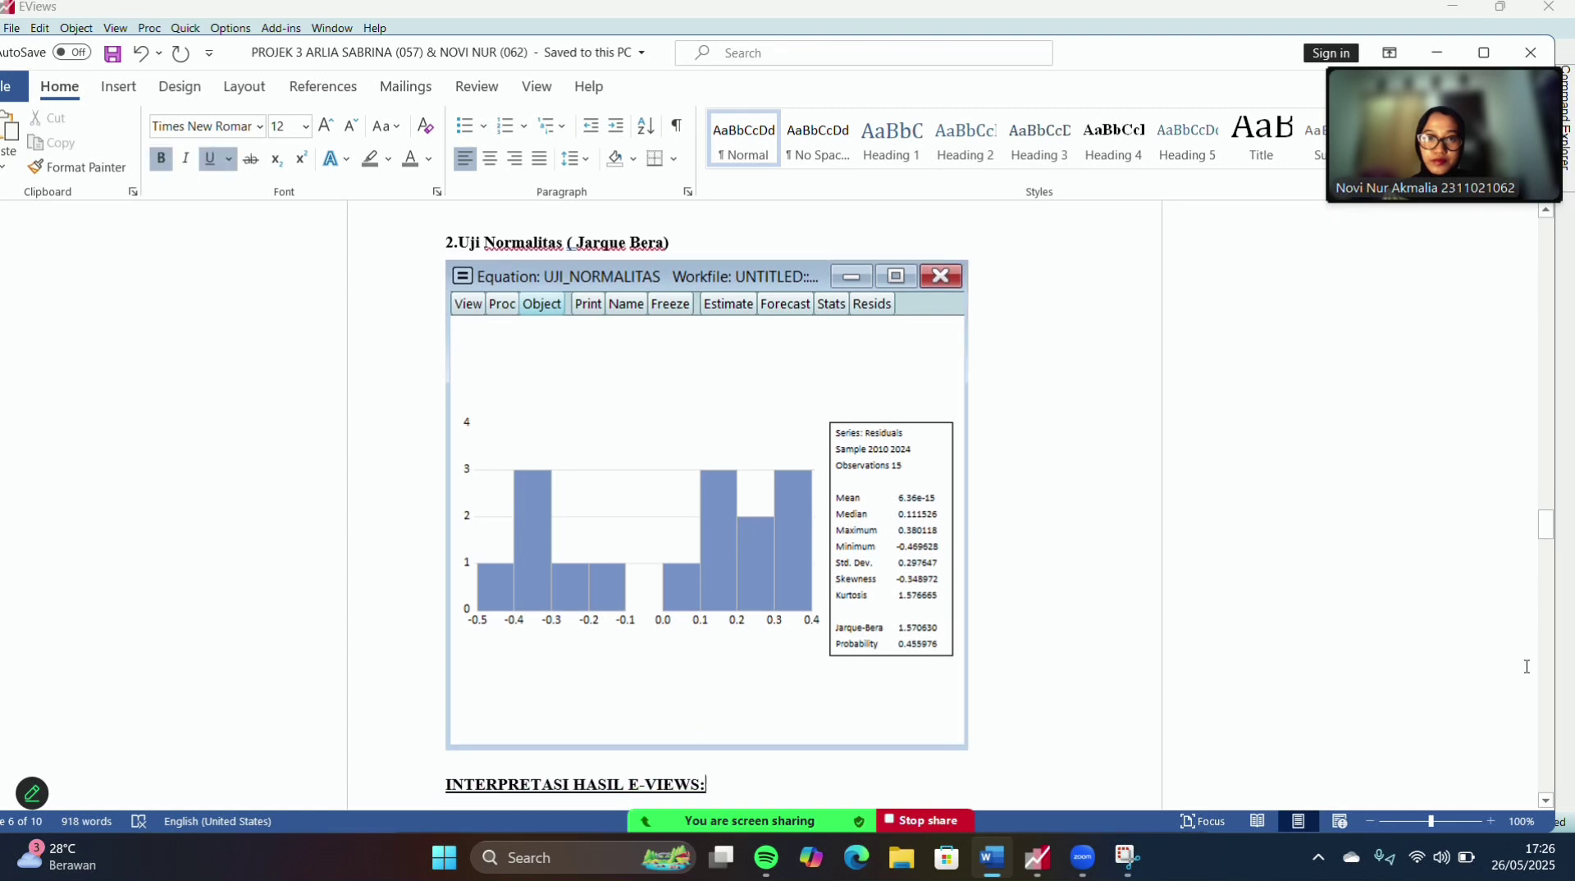
{"action": "type", "text": "Hasil Pengujian: Nilai probability Jarque-Bera = 0,455 (> 0,05)."}
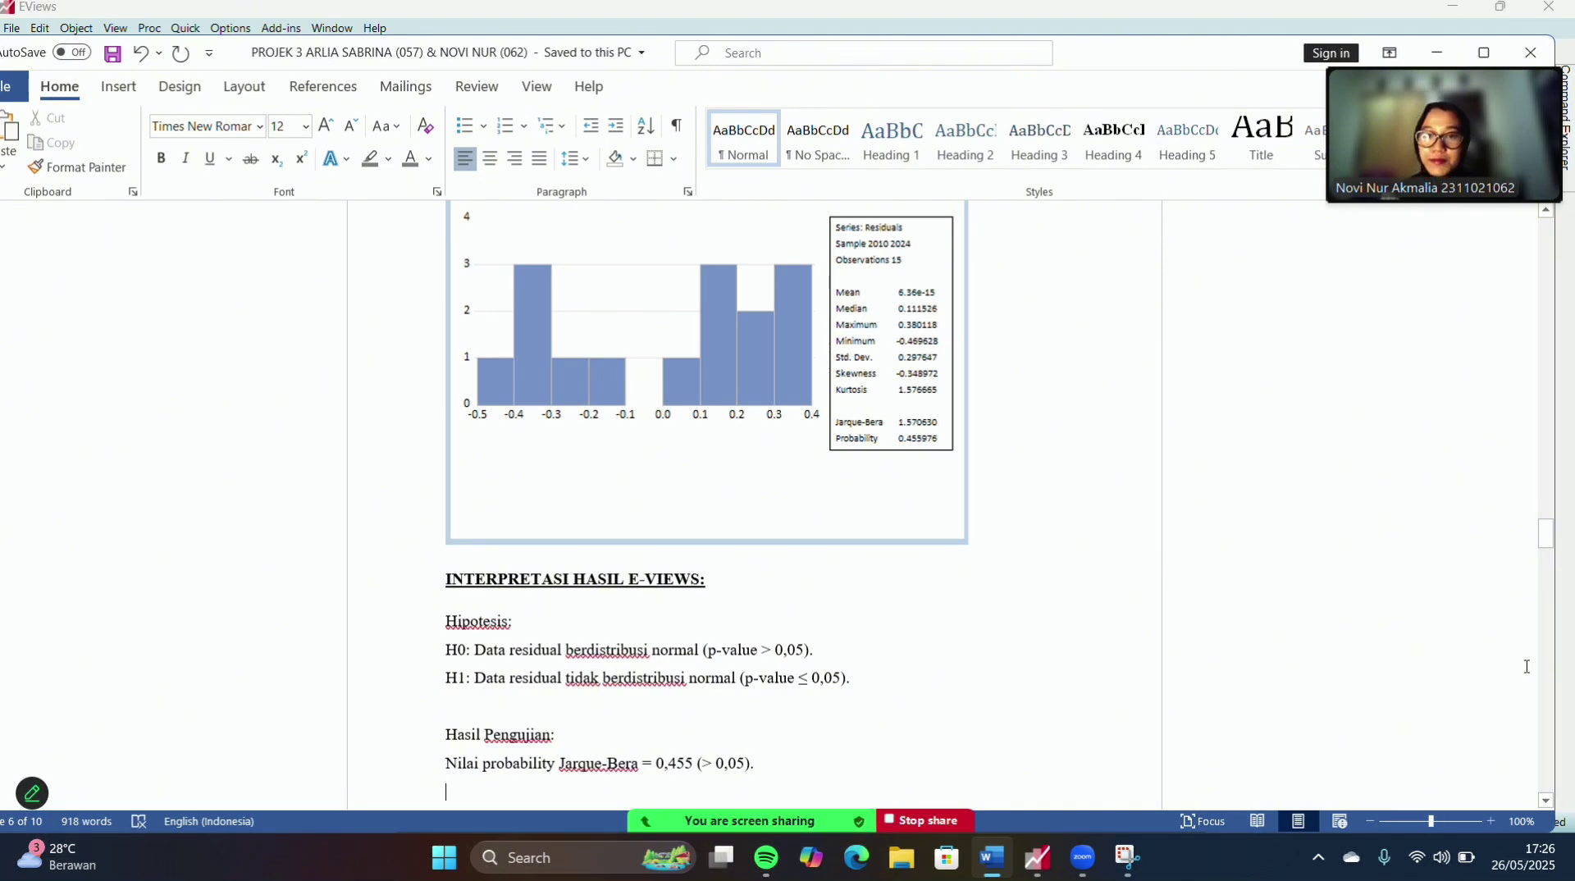
- Read the Hasil Pengujian and Interpretasi paragraphs of the Uji Normalitas section
{"action": "type", "text": "Interpretasi: Karena p-value > 0,05, maka H0 diterima. Artinya, residual dari model regresi yang menghubungkan IPM dan Tingkat Kemiskinan terhadap TPT terdistribusi normal. Model memenuhi asumsi normalitas residual.  Uji Chi Square"}
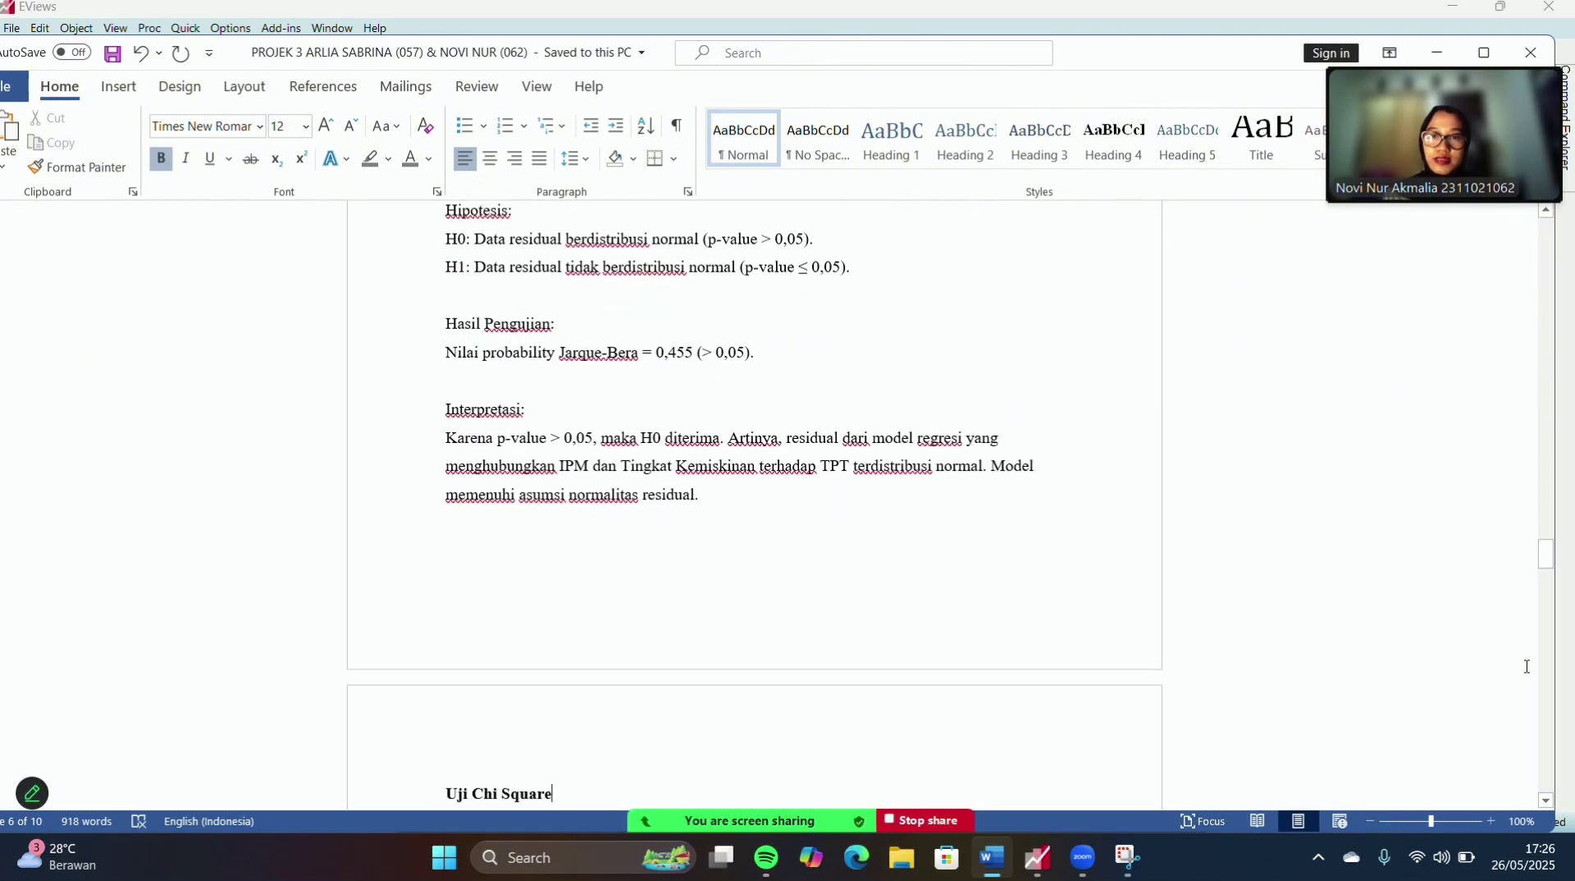
{"action": "key", "text": "Up"}
{"action": "key", "text": "Up"}
{"action": "key", "text": "Up"}
{"action": "key", "text": "Up"}
{"action": "key", "text": "Up"}
{"action": "key", "text": "Up"}
{"action": "key", "text": "Up"}
{"action": "key", "text": "Up"}
{"action": "key", "text": "Up"}
{"action": "key", "text": "Up"}
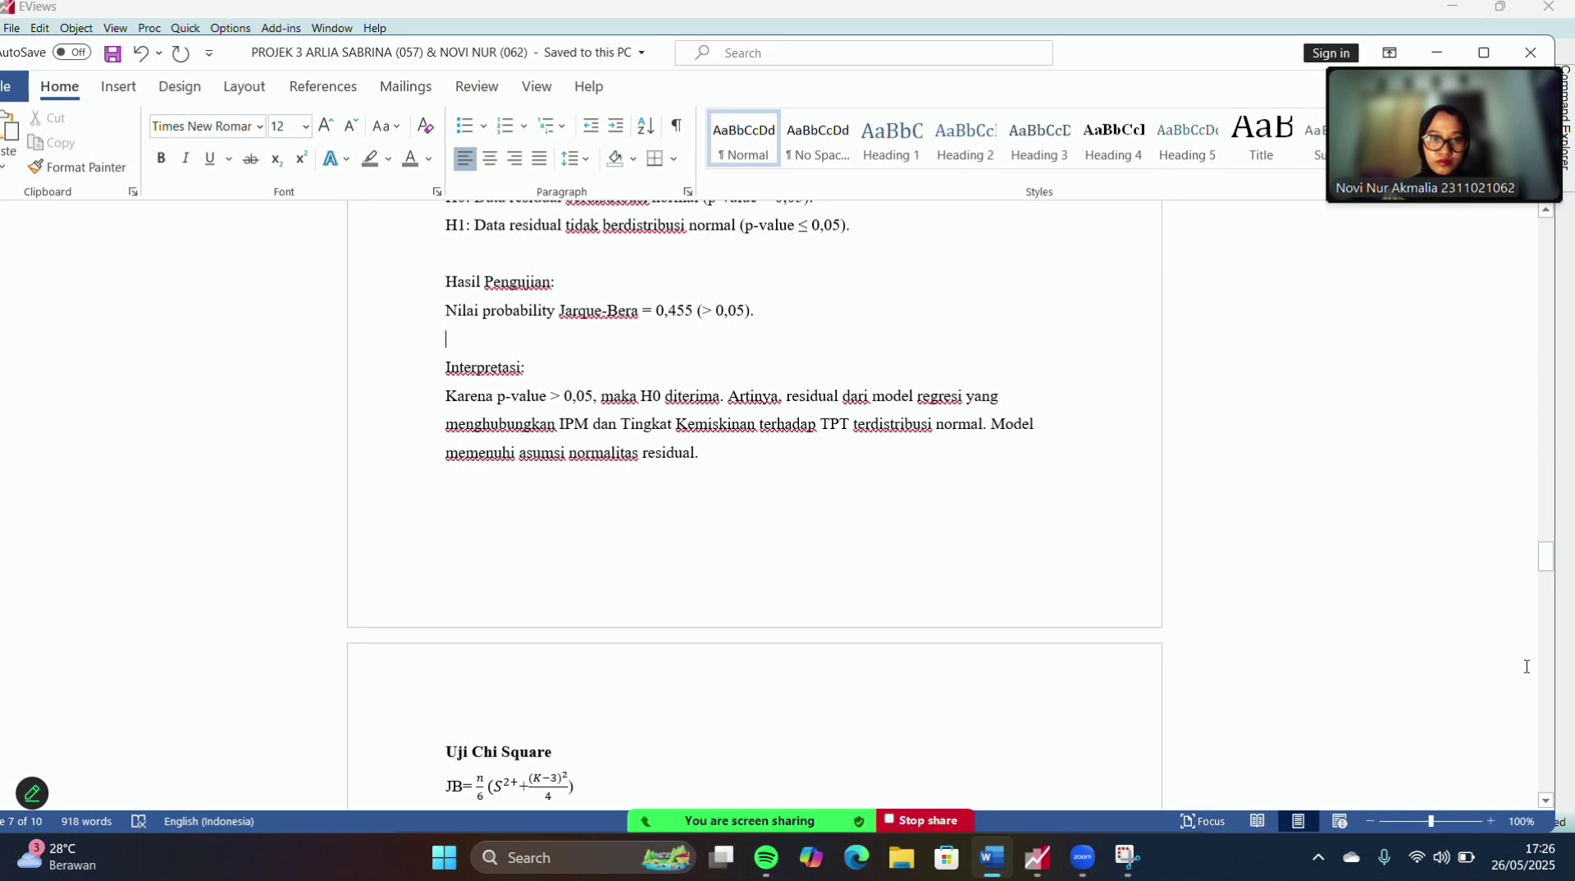
{"action": "key", "text": "Up"}
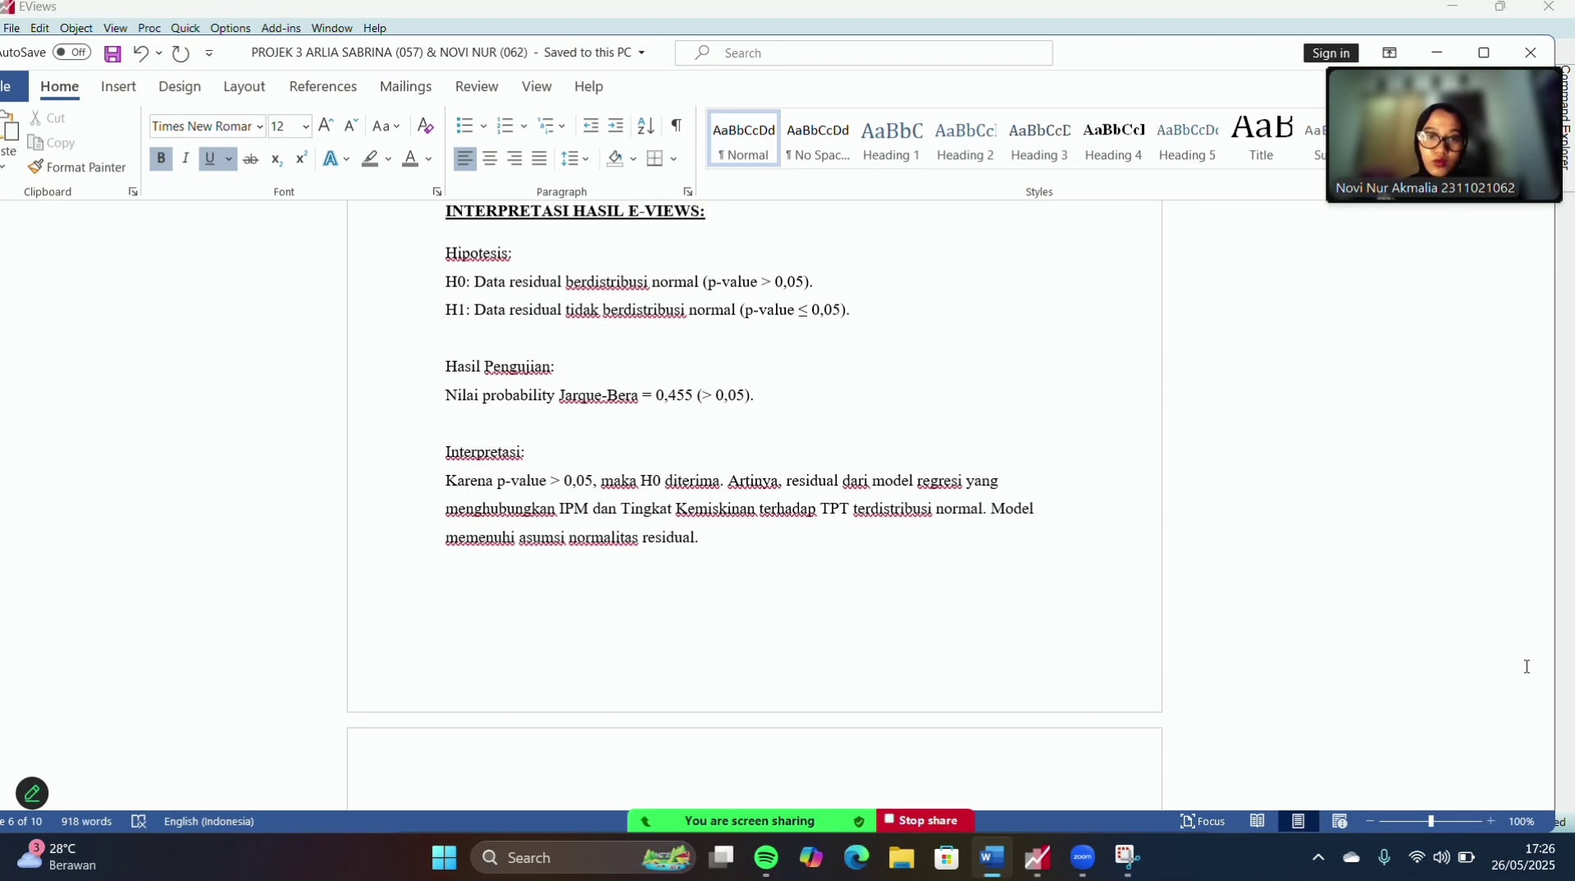
{"action": "key", "text": "Down"}
{"action": "key", "text": "Down"}
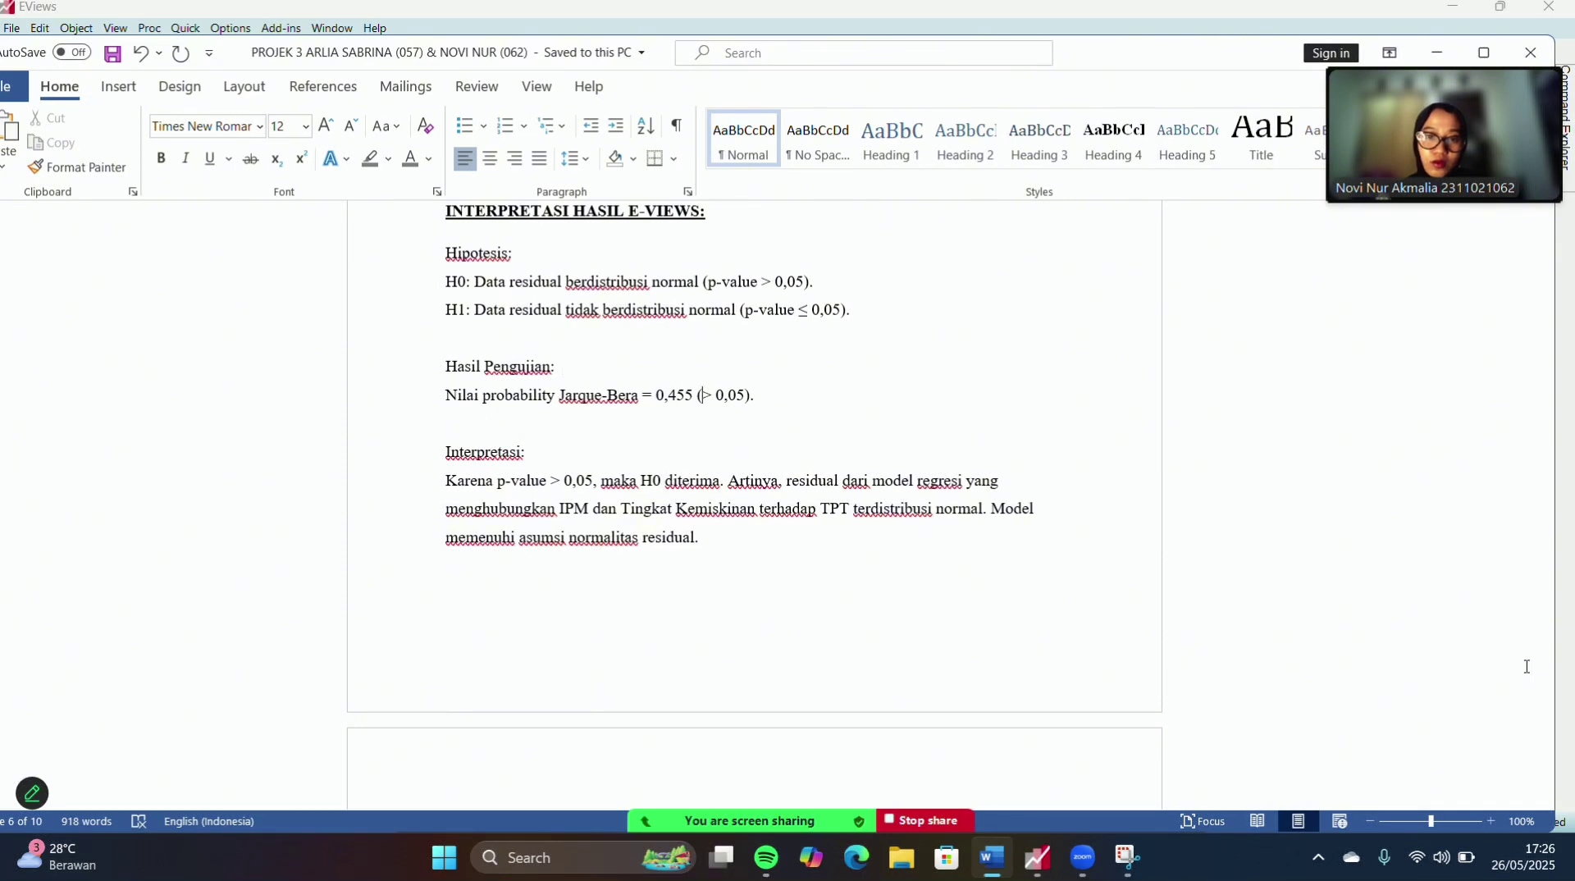
{"action": "key", "text": "Down"}
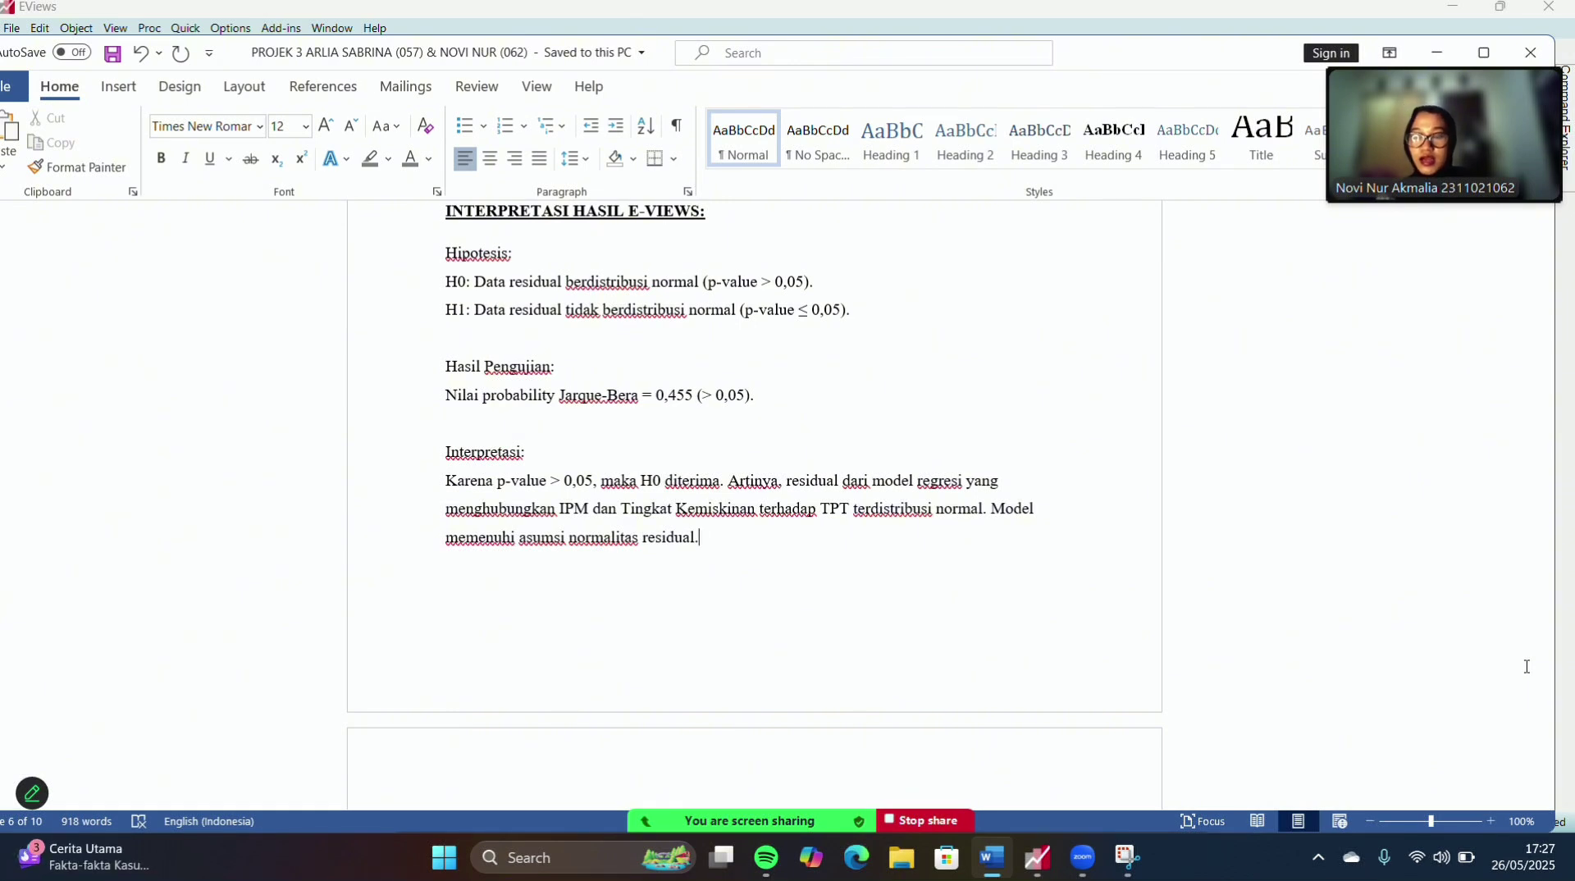
- Review the Uji Chi Square calculation, covering the JB formula, its inputs, the critical value comparison and the interpretation
{"action": "key", "text": "Down"}
{"action": "key", "text": "Down"}
{"action": "key", "text": "Down"}
{"action": "key", "text": "Down"}
{"action": "key", "text": "Down"}
{"action": "key", "text": "Down"}
{"action": "key", "text": "Down"}
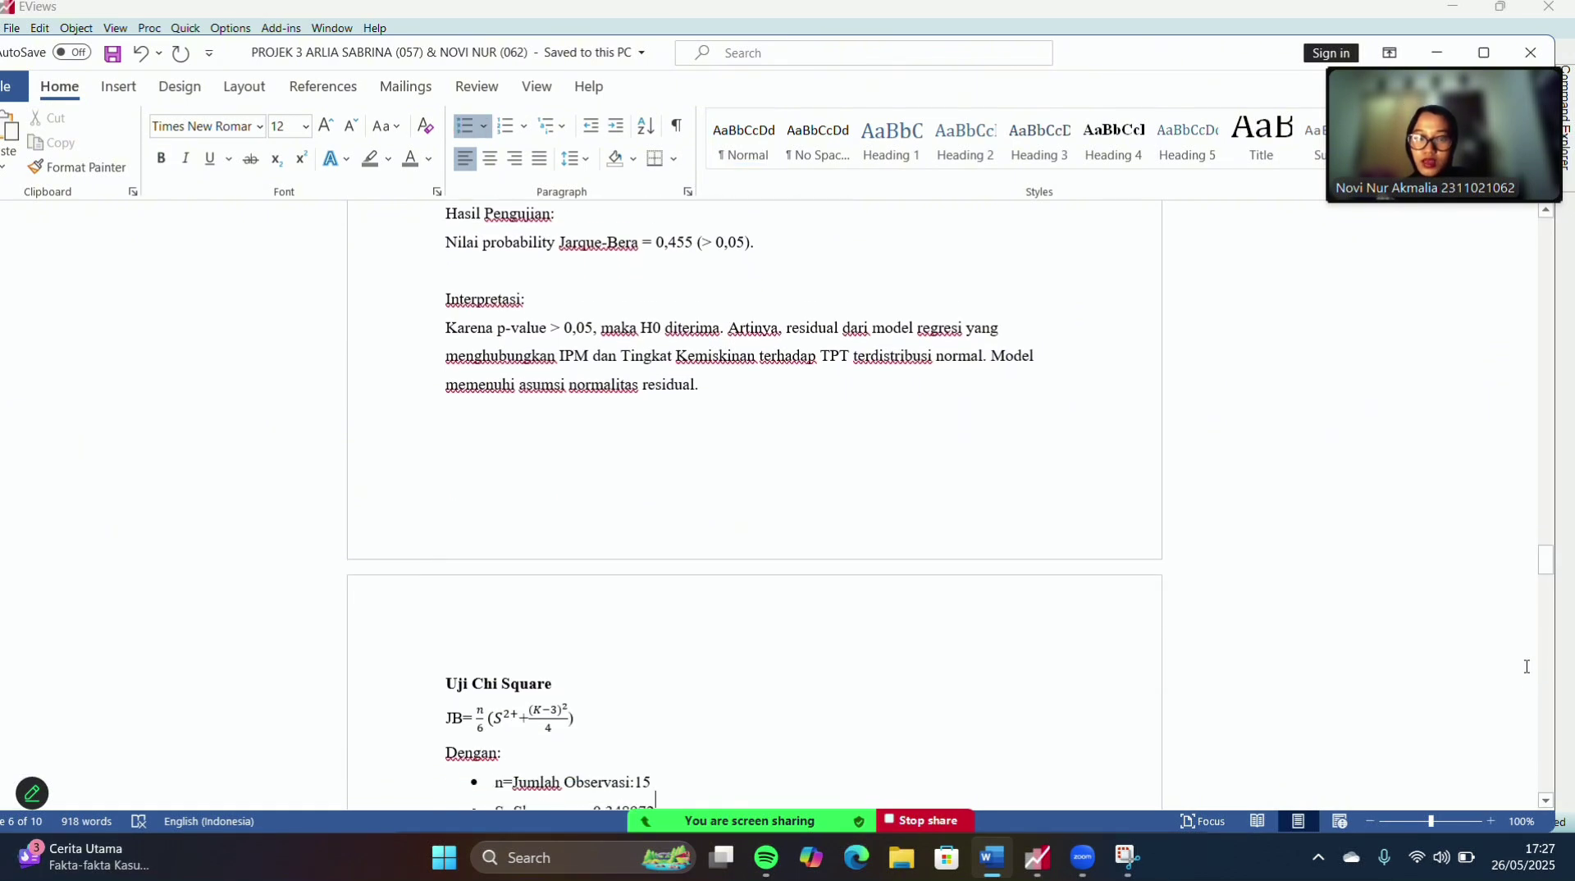
{"action": "key", "text": "Down"}
{"action": "key", "text": "Down"}
{"action": "key", "text": "Down"}
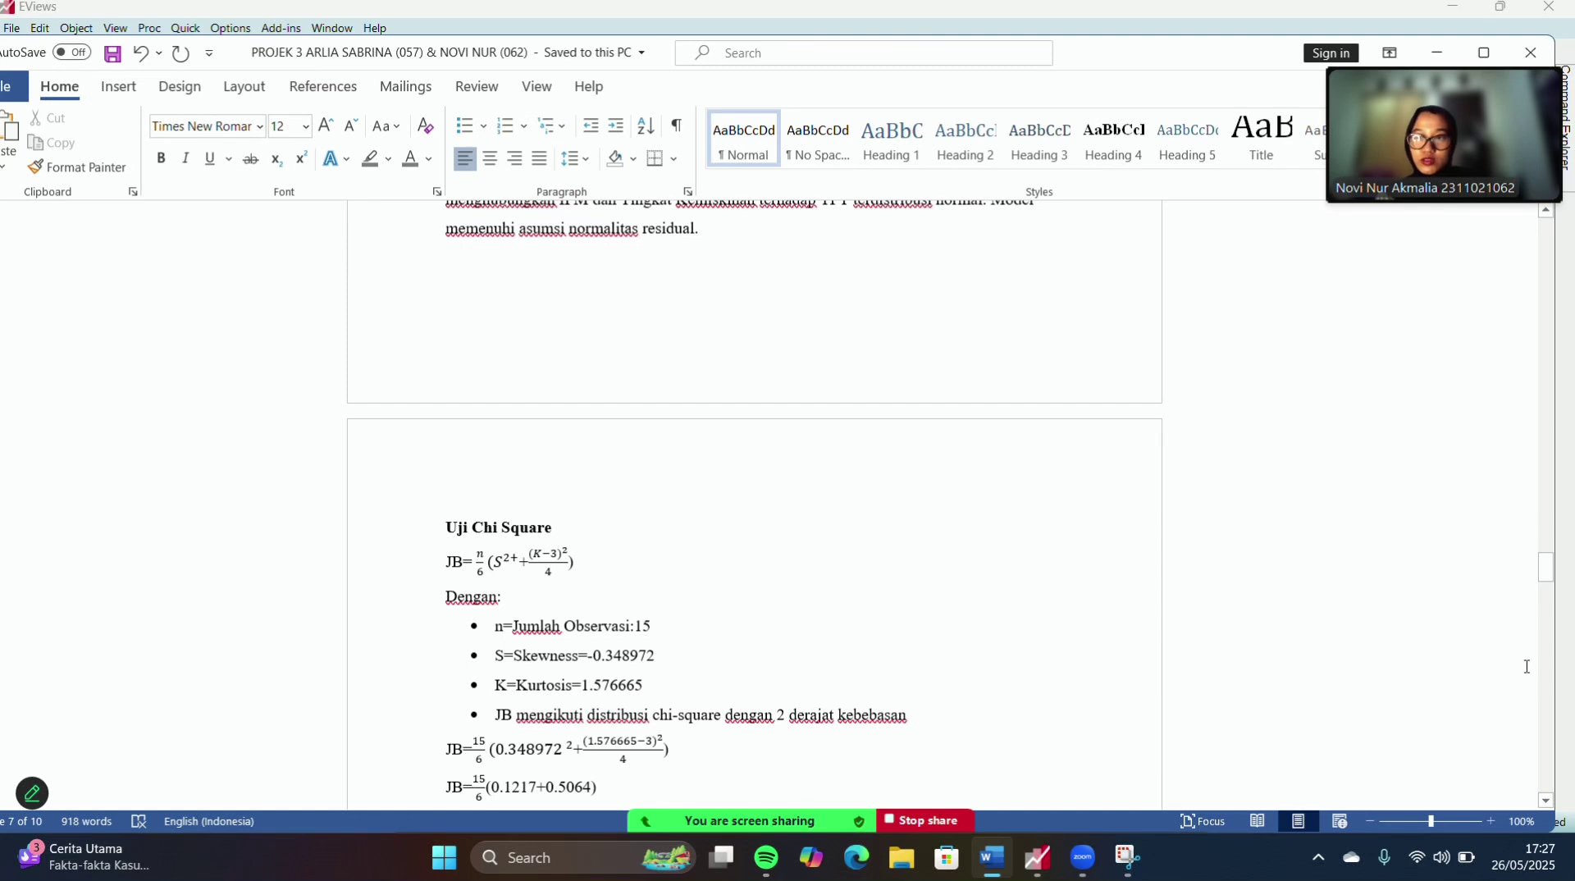
{"action": "key", "text": "Down"}
{"action": "key", "text": "Down"}
{"action": "key", "text": "Down"}
{"action": "key", "text": "Down"}
{"action": "key", "text": "Down"}
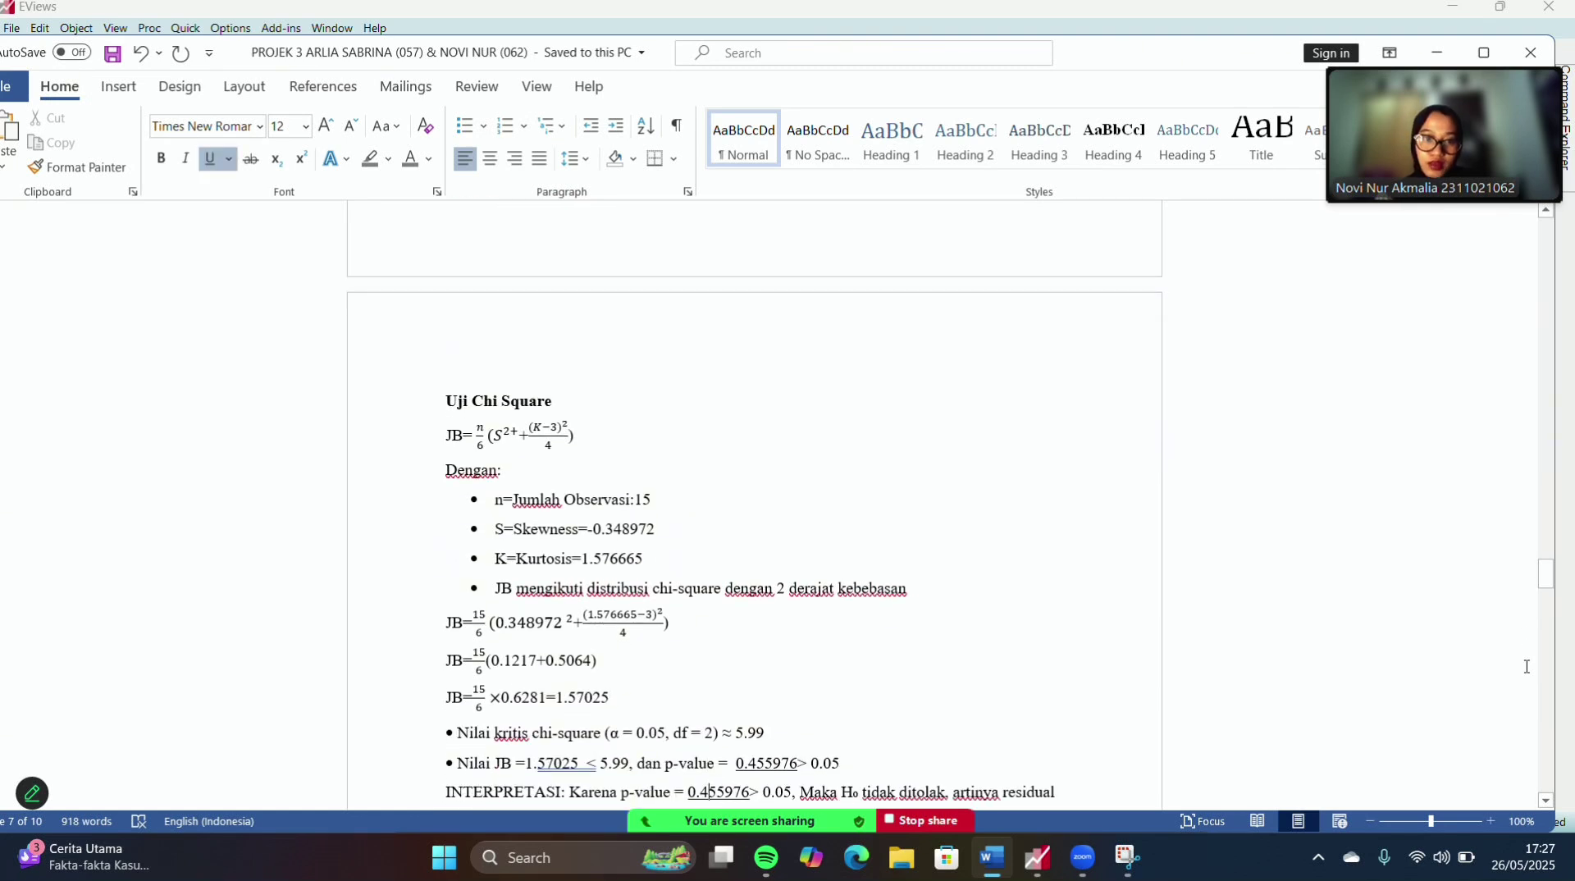
{"action": "key", "text": "Down"}
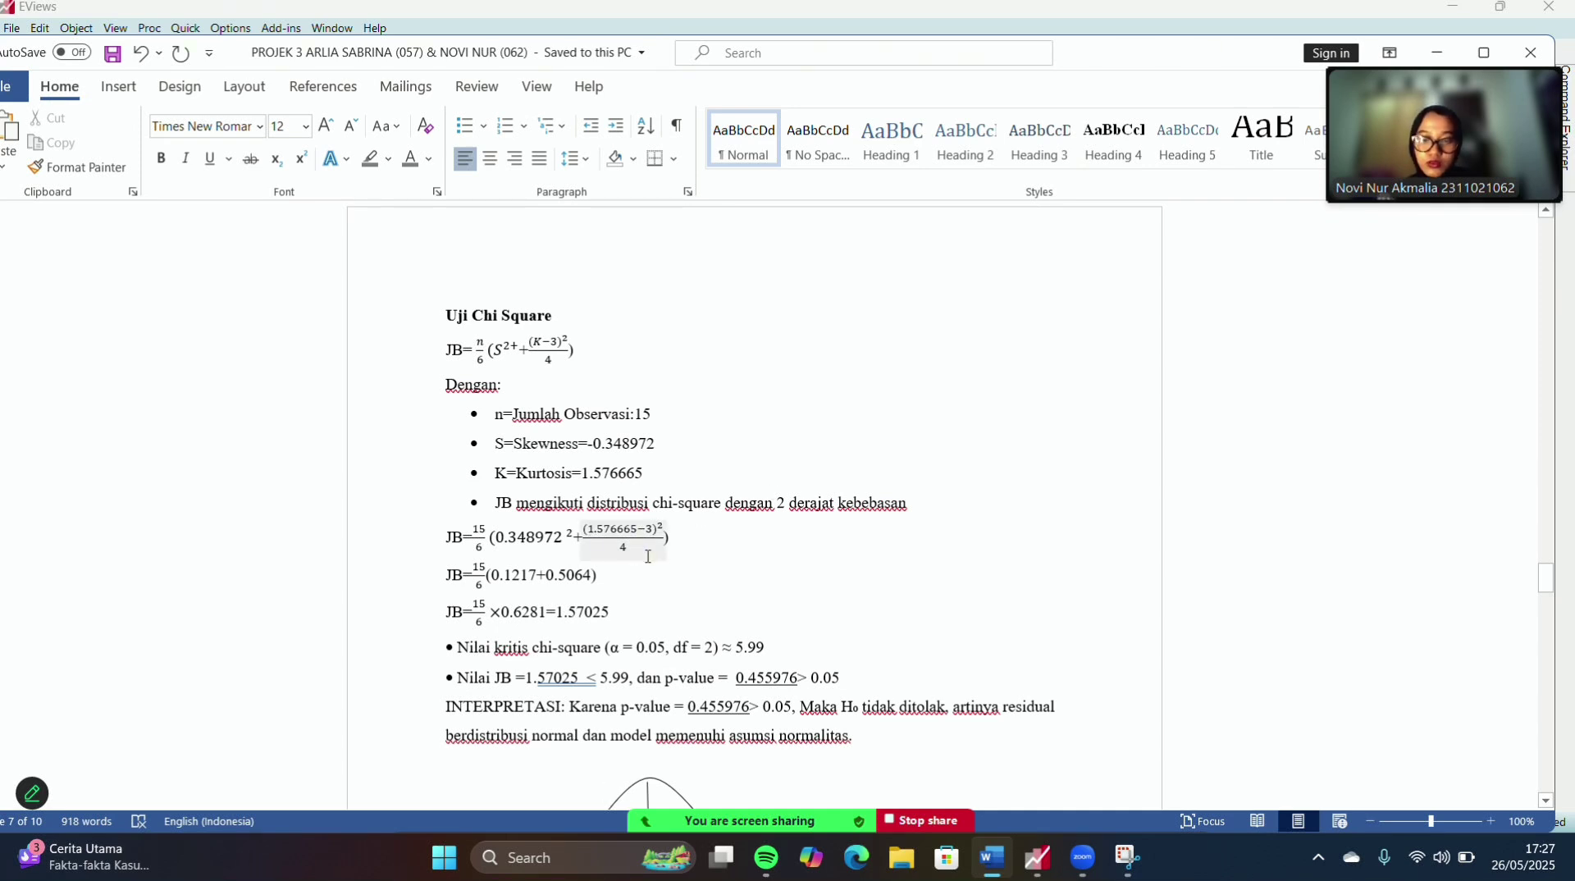
{"action": "scroll", "coordinate": [648, 557], "scroll_direction": "down", "scroll_amount": 2}
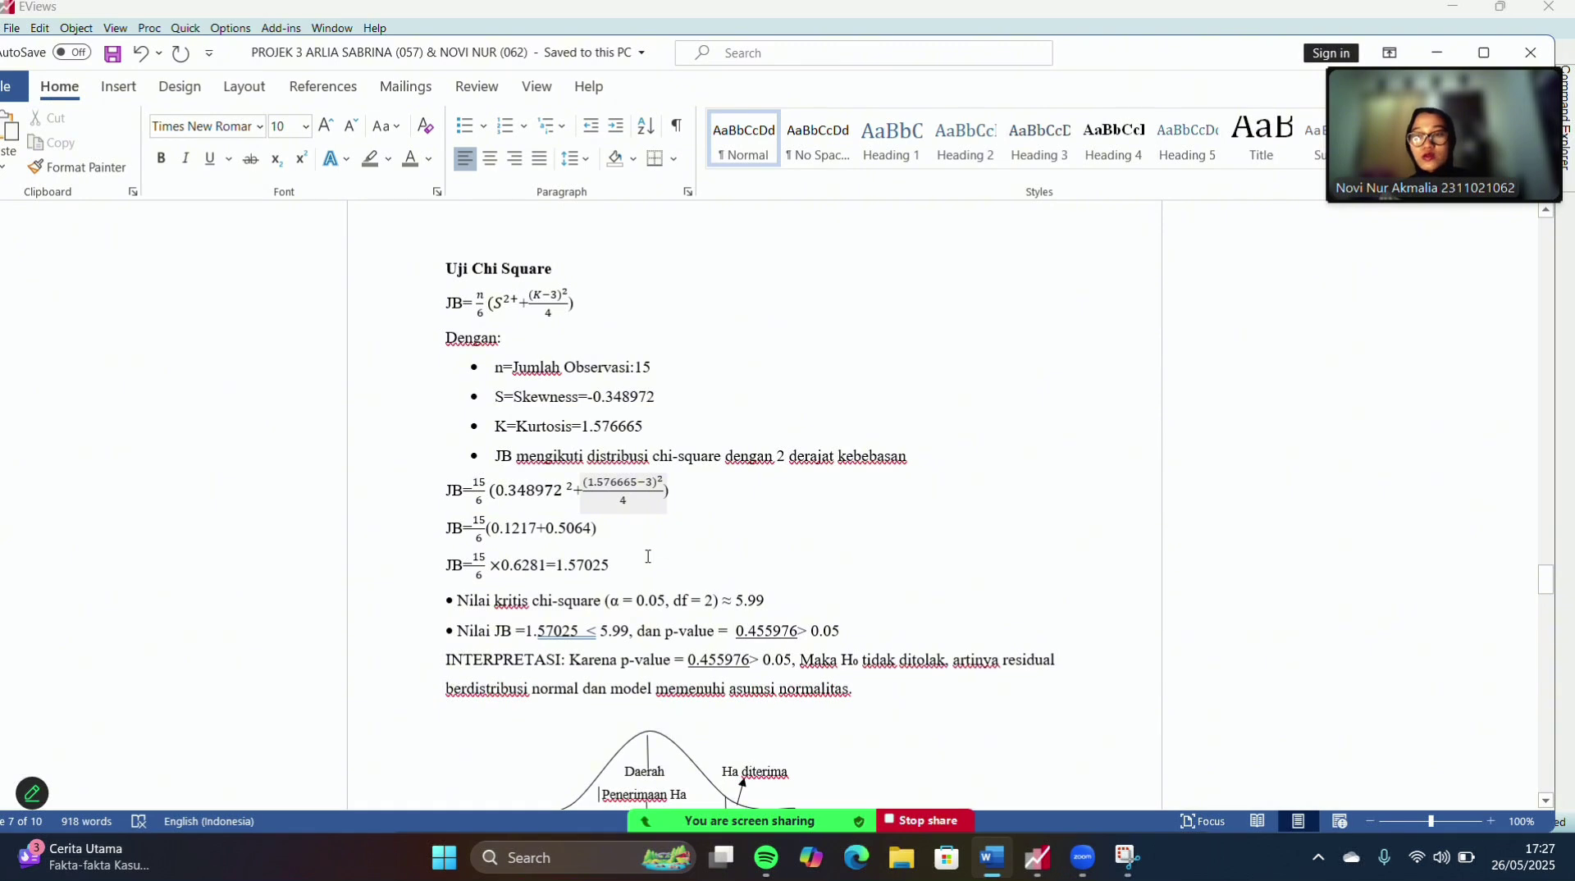
- Examine the acceptance-region curve and the residual normality hypotheses at the end of the Uji Chi Square section
{"action": "scroll", "coordinate": [648, 557], "scroll_direction": "down", "scroll_amount": 5}
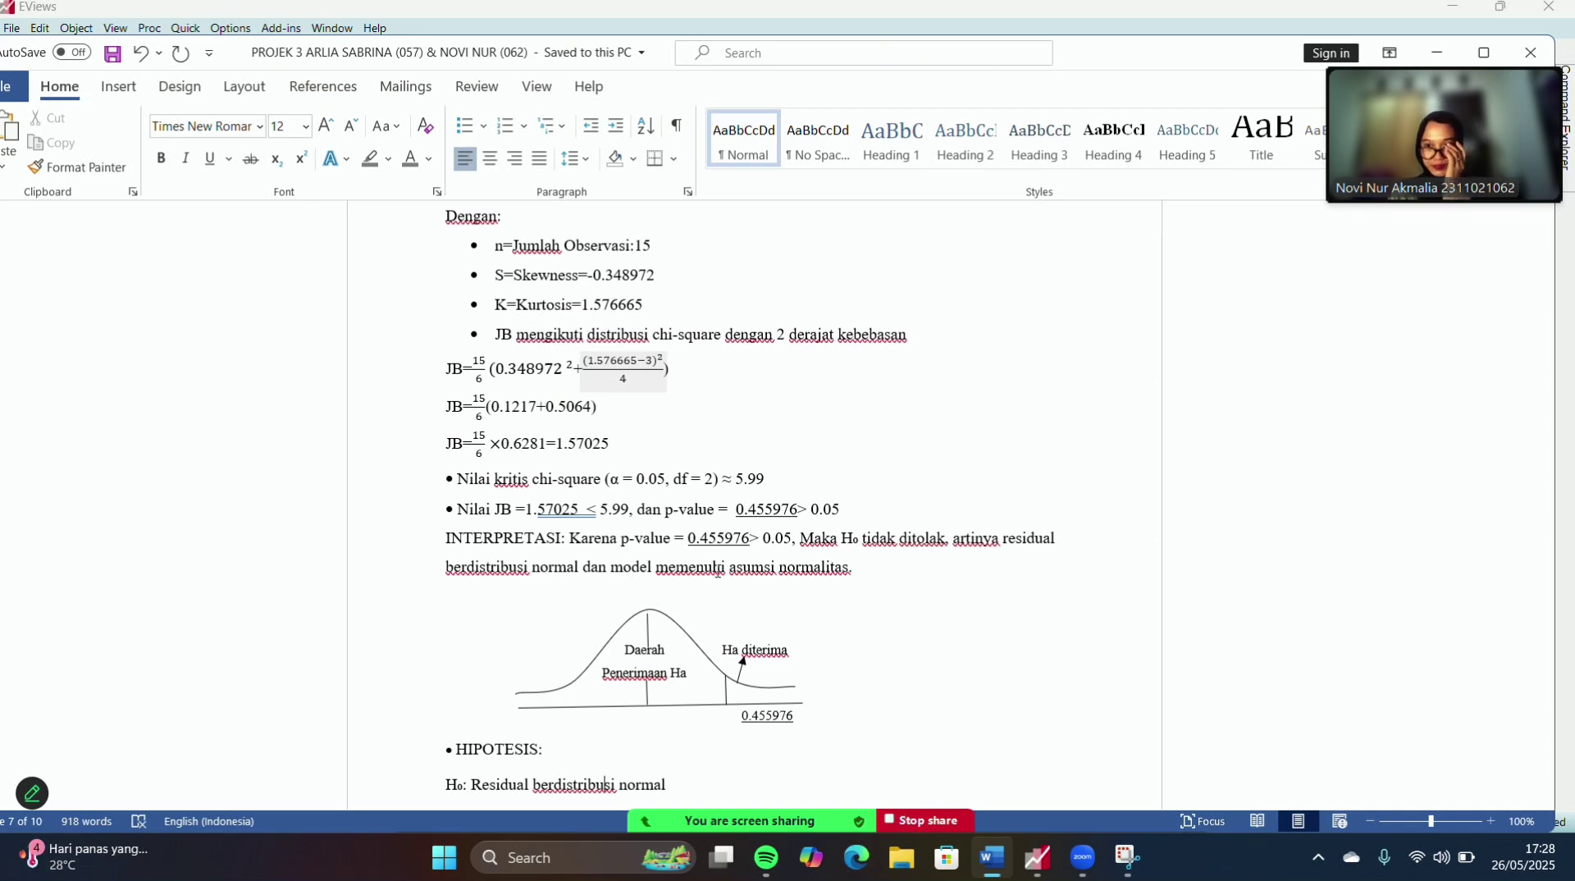
{"action": "key", "text": "Down"}
{"action": "key", "text": "Down"}
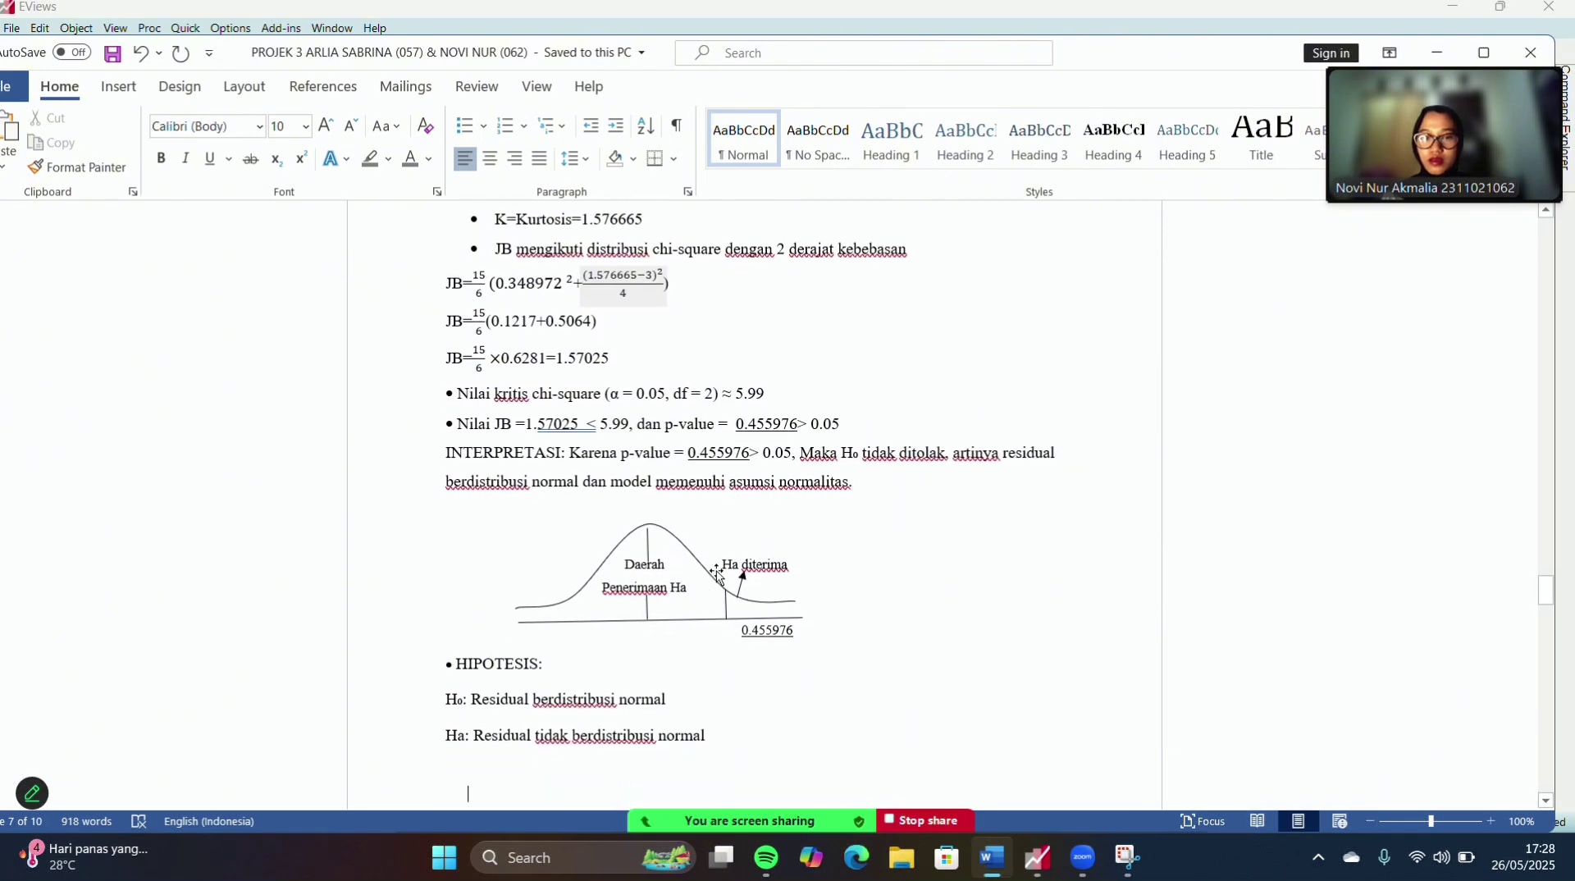
{"action": "scroll", "coordinate": [718, 574], "scroll_direction": "down", "scroll_amount": 5}
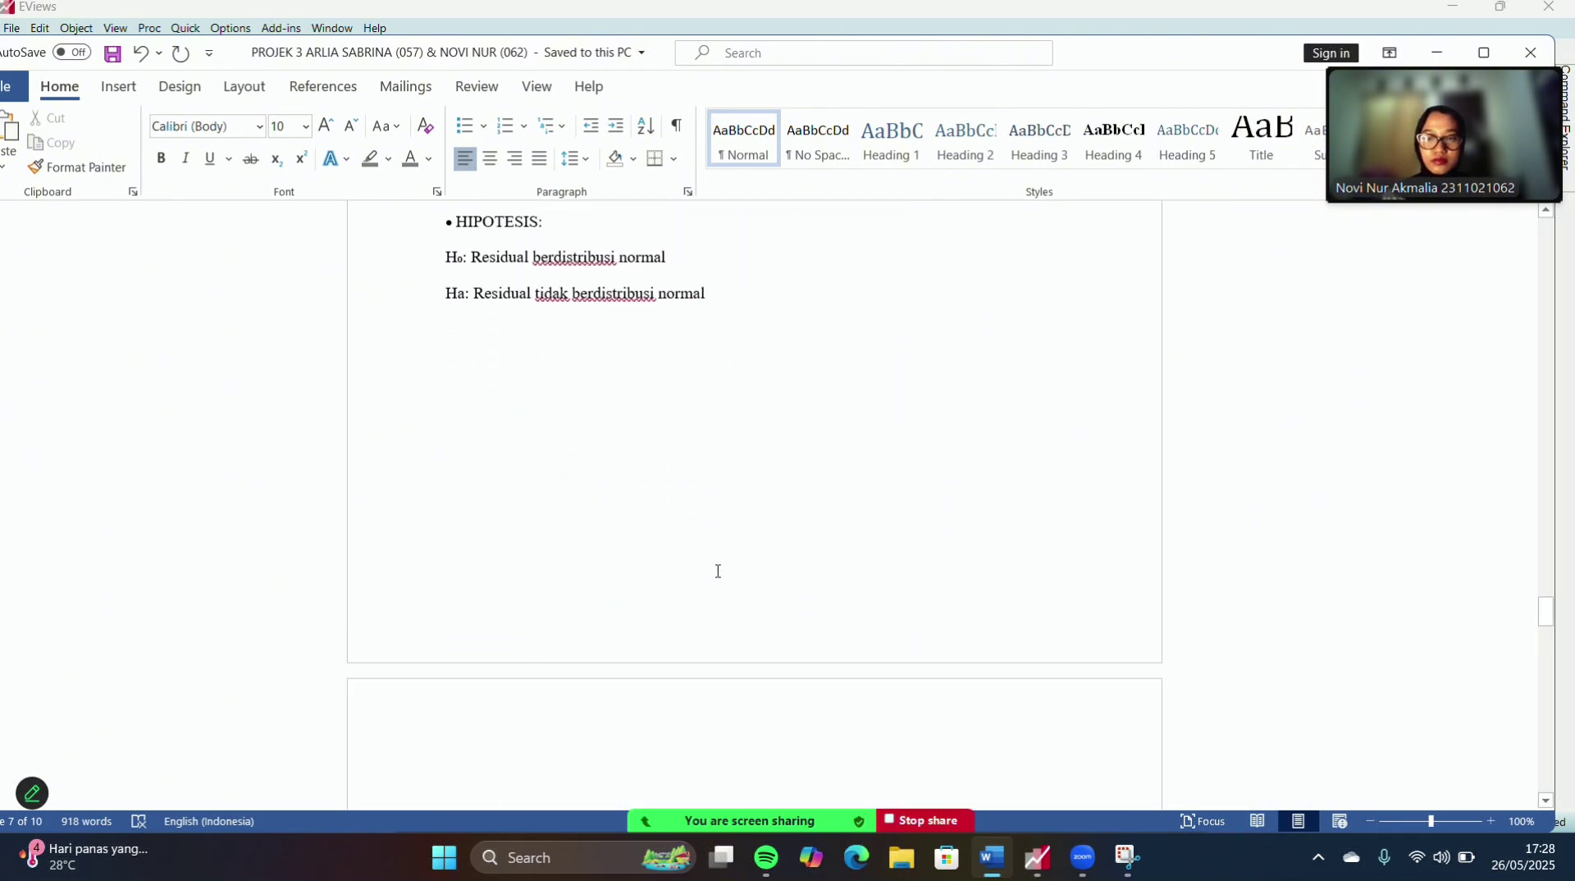
{"action": "key", "text": "Up"}
{"action": "key", "text": "Up"}
{"action": "key", "text": "Up"}
{"action": "key", "text": "Up"}
{"action": "key", "text": "Up"}
{"action": "key", "text": "Up"}
{"action": "key", "text": "Up"}
{"action": "key", "text": "Up"}
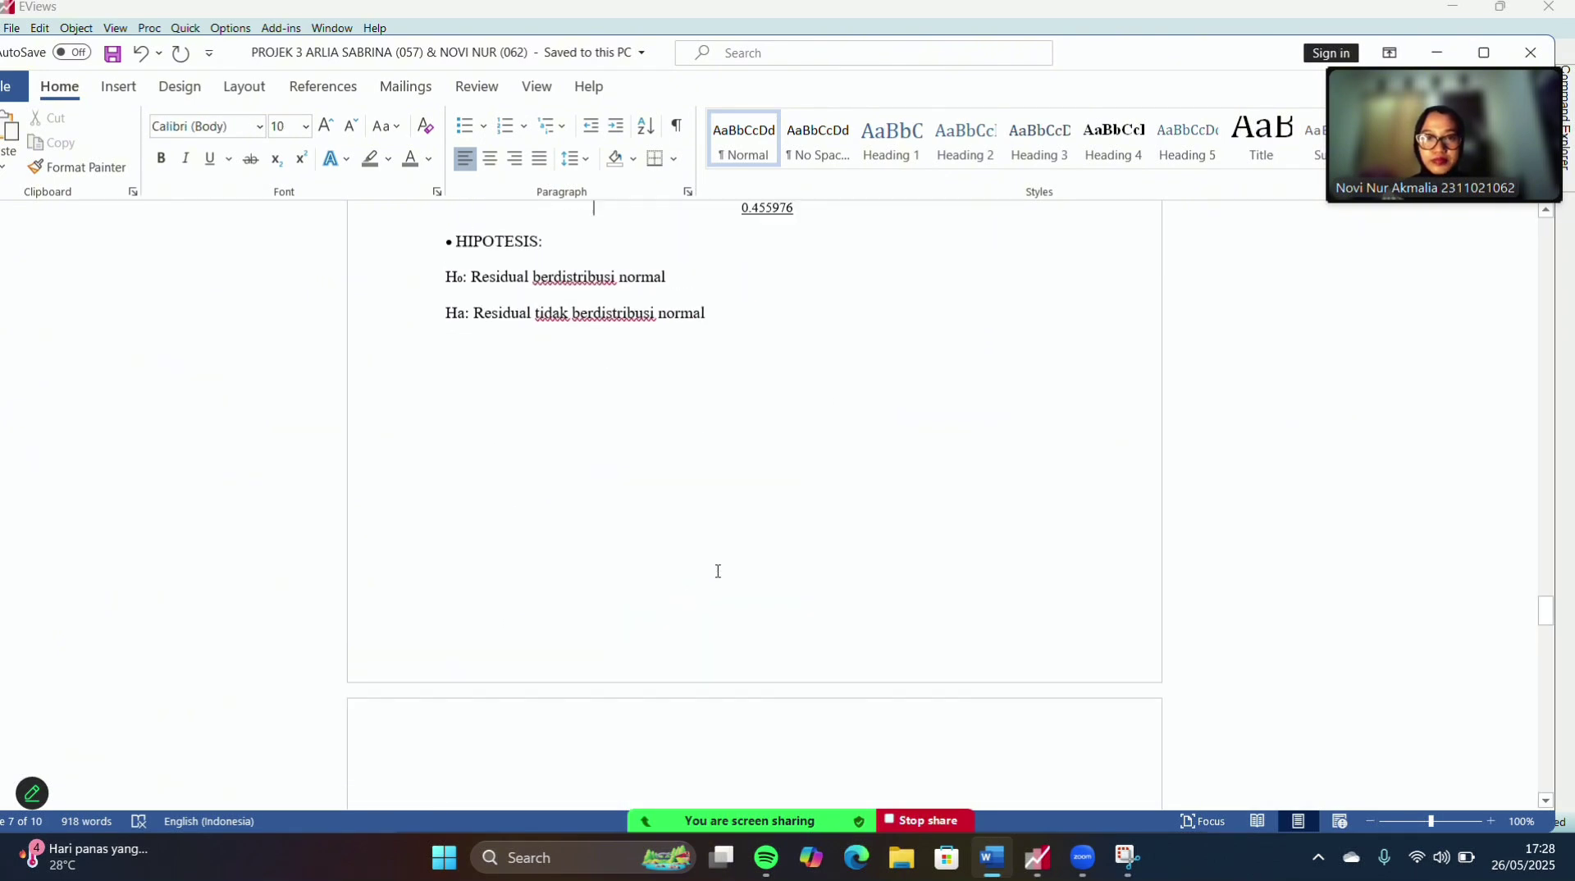
{"action": "key", "text": "Down"}
{"action": "key", "text": "Down"}
{"action": "key", "text": "Down"}
{"action": "key", "text": "Down"}
{"action": "key", "text": "Down"}
{"action": "key", "text": "Down"}
{"action": "key", "text": "Down"}
{"action": "key", "text": "Down"}
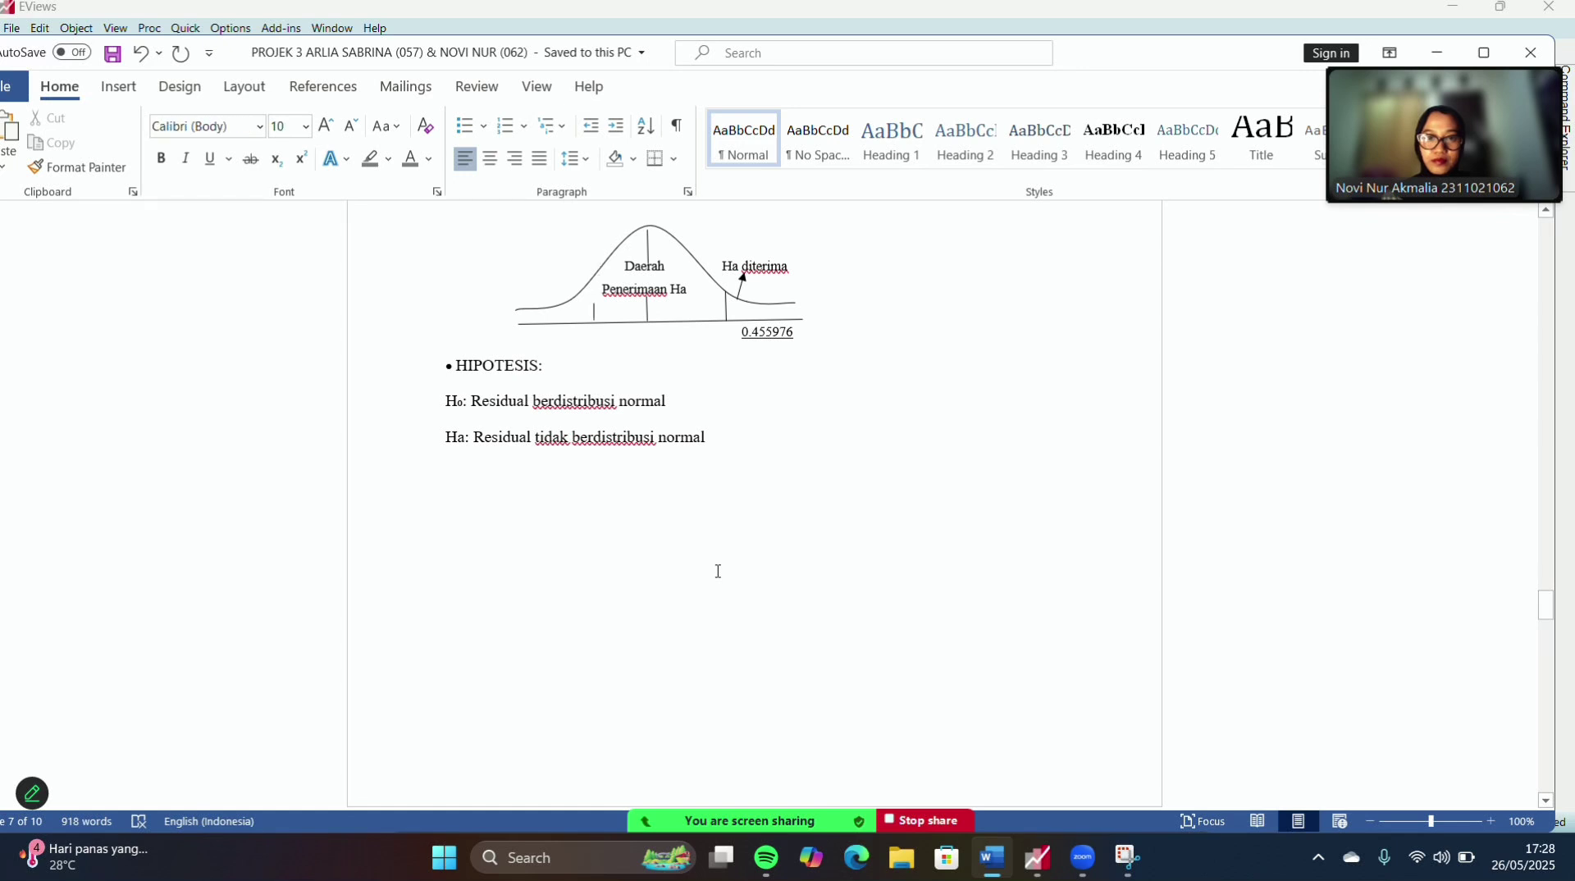
- Examine the two White test output images in the Uji Heteroskedasisitas section
{"action": "key", "text": "Down"}
{"action": "key", "text": "Down"}
{"action": "key", "text": "Down"}
{"action": "key", "text": "Down"}
{"action": "key", "text": "Down"}
{"action": "key", "text": "Down"}
{"action": "key", "text": "Down"}
{"action": "key", "text": "Down"}
{"action": "key", "text": "Down"}
{"action": "key", "text": "Down"}
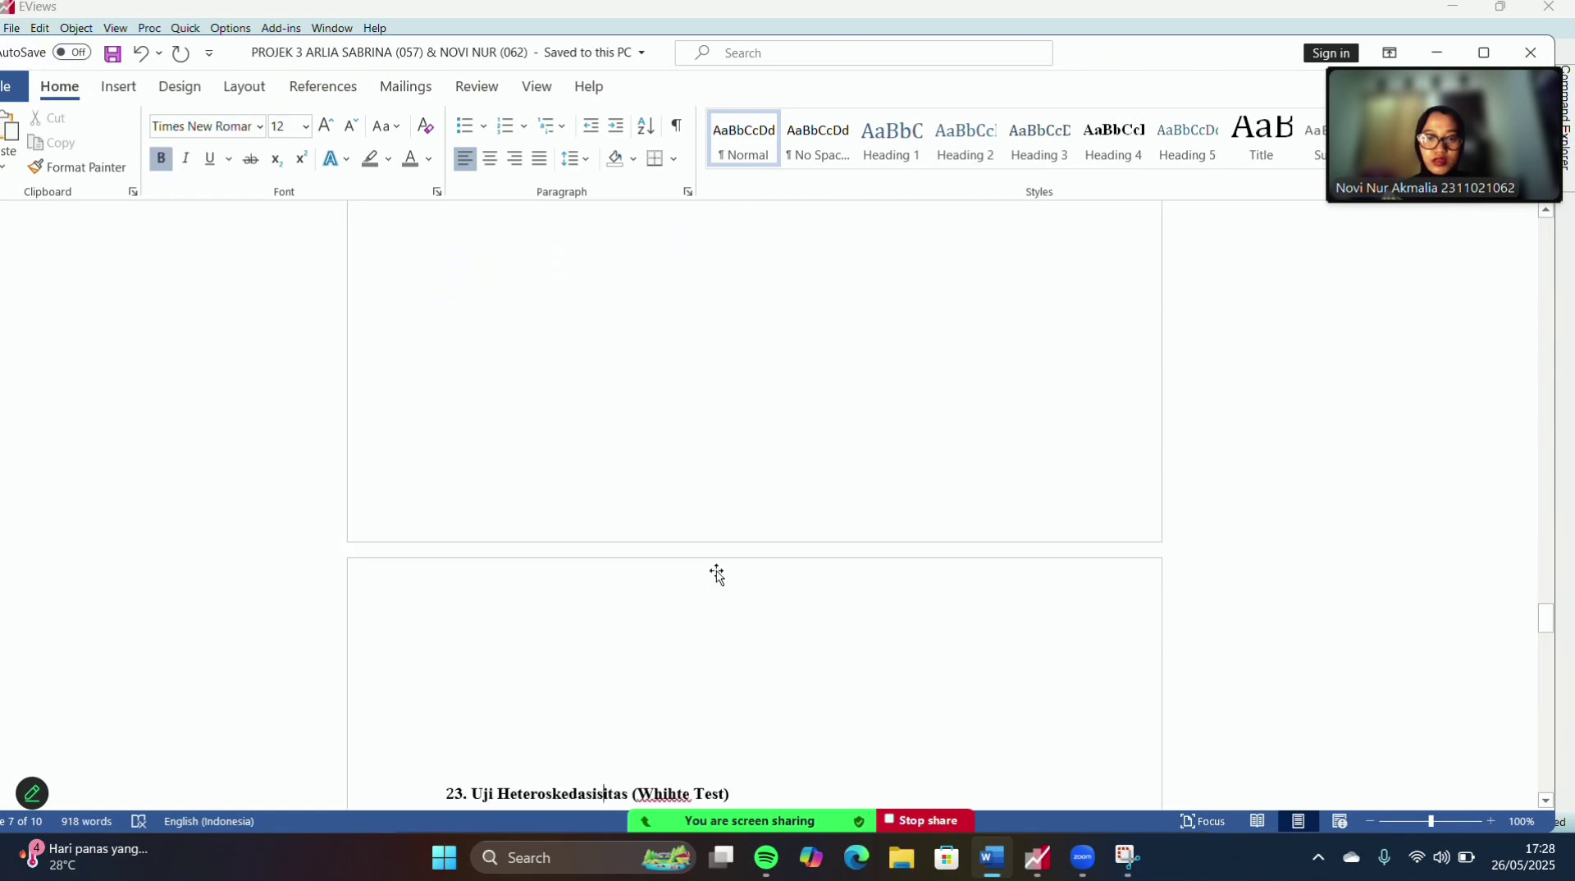
{"action": "key", "text": "Up"}
{"action": "key", "text": "Up"}
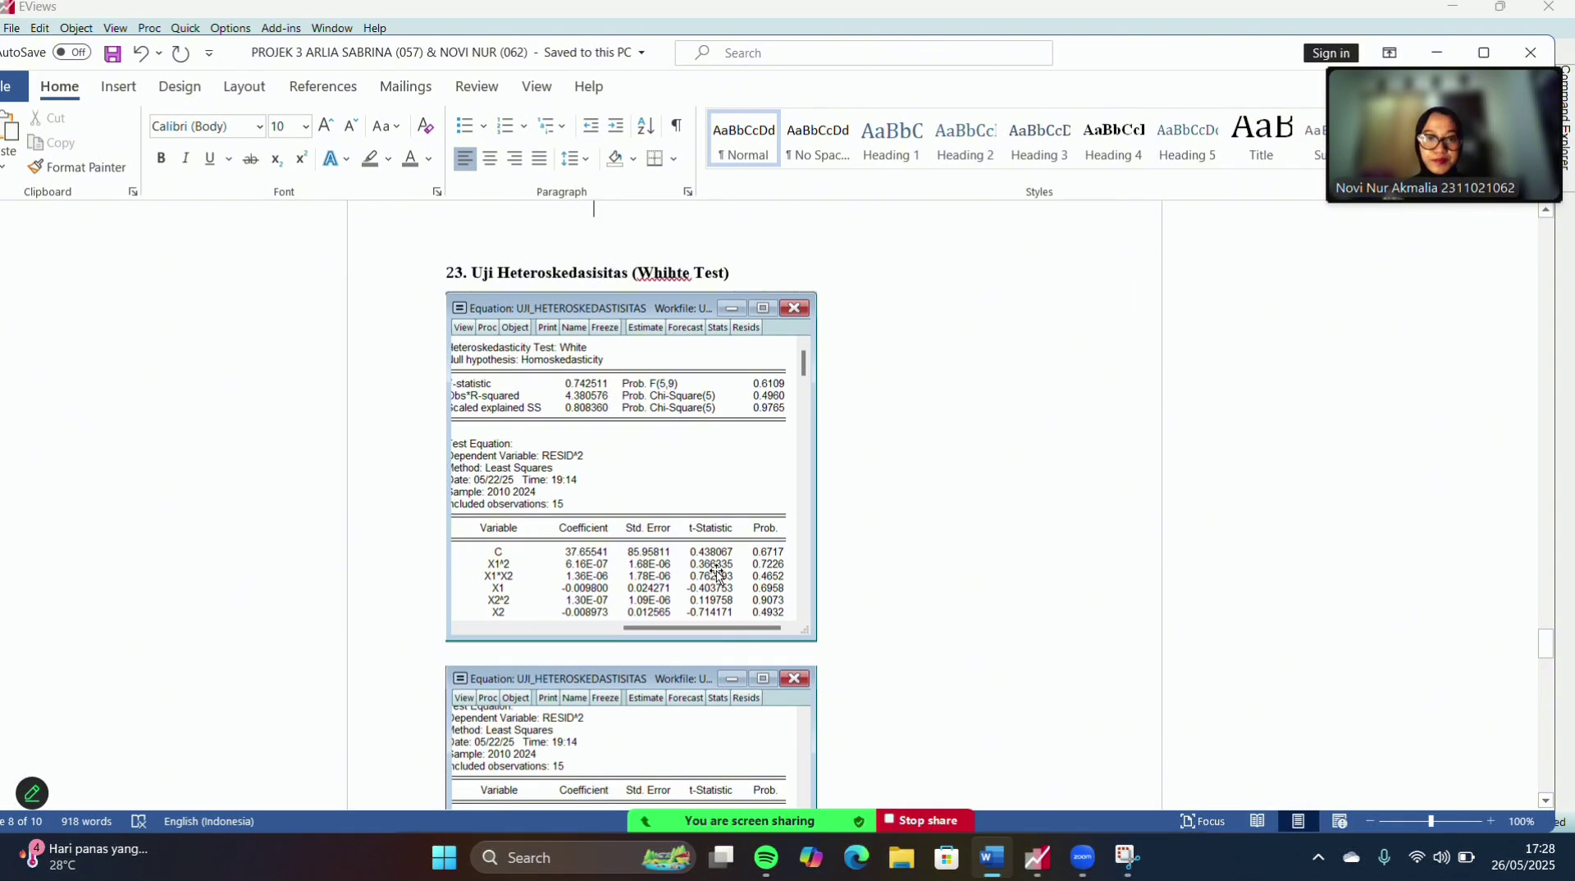
{"action": "key", "text": "Down"}
{"action": "key", "text": "Down"}
{"action": "key", "text": "Down"}
{"action": "key", "text": "Down"}
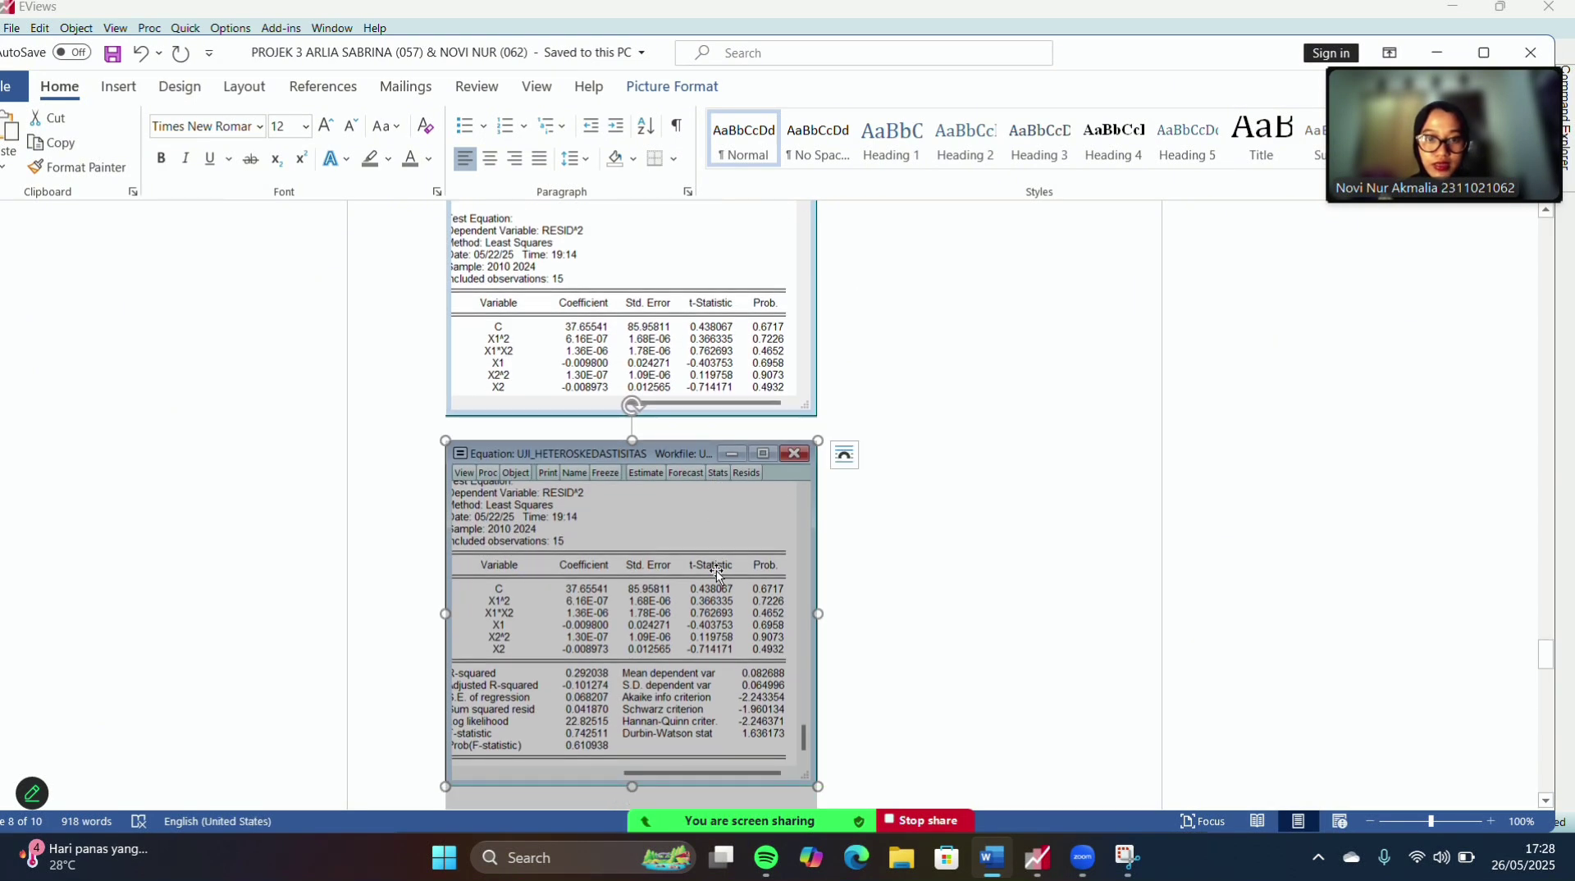
- Read the hypotheses, Obs*R-Squared test result and interpretation of the heteroskedasticity test
{"action": "key", "text": "Delete"}
{"action": "scroll", "coordinate": [717, 571], "scroll_direction": "down", "scroll_amount": 3}
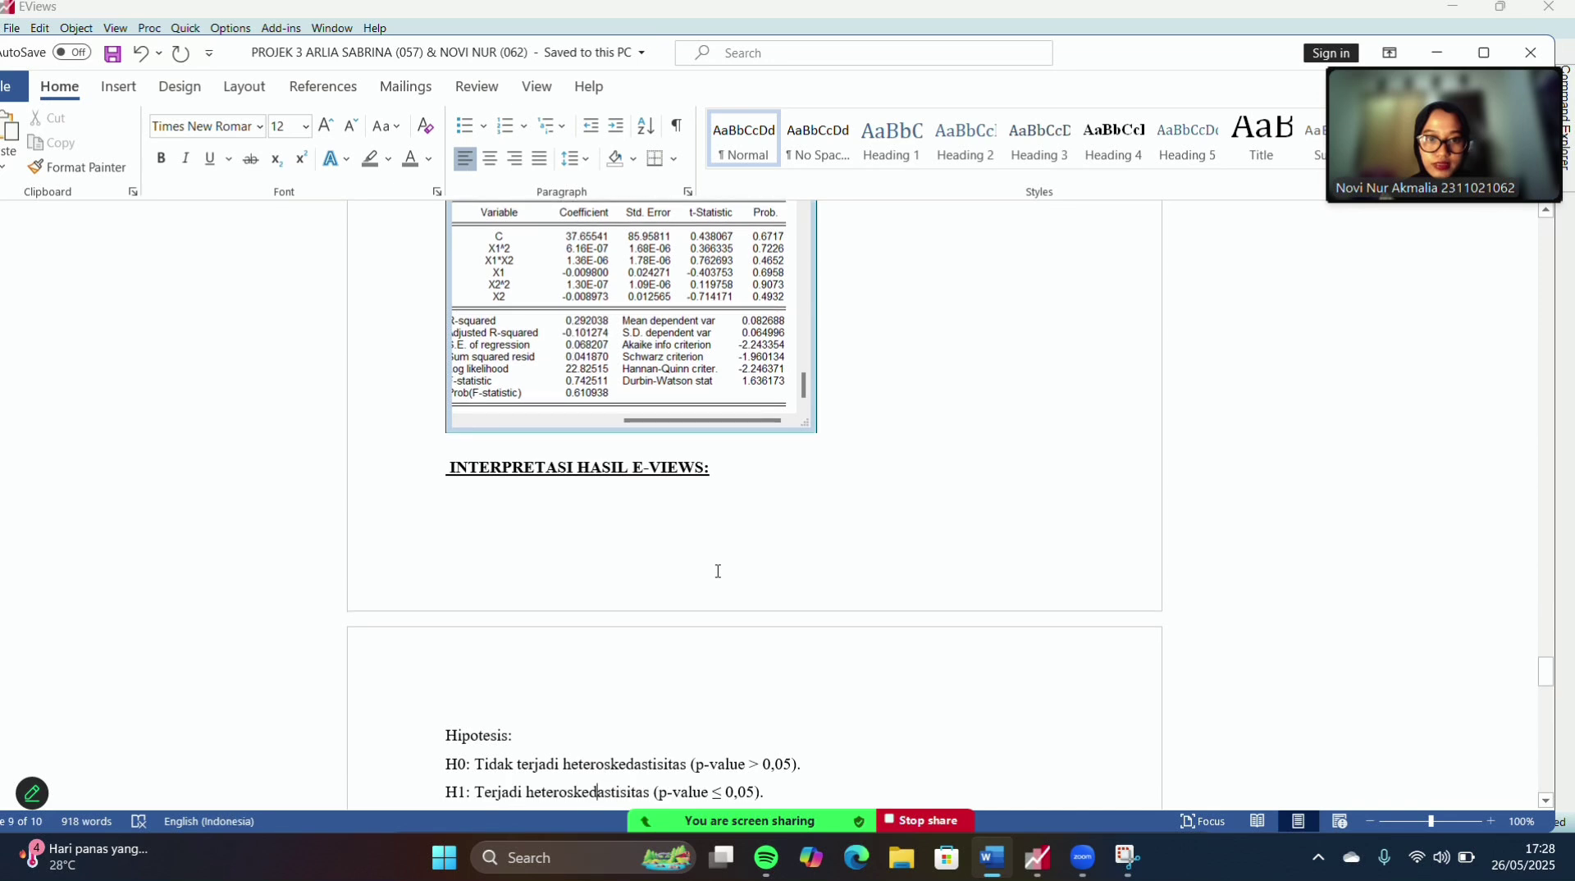
{"action": "scroll", "coordinate": [718, 572], "scroll_direction": "down", "scroll_amount": 3}
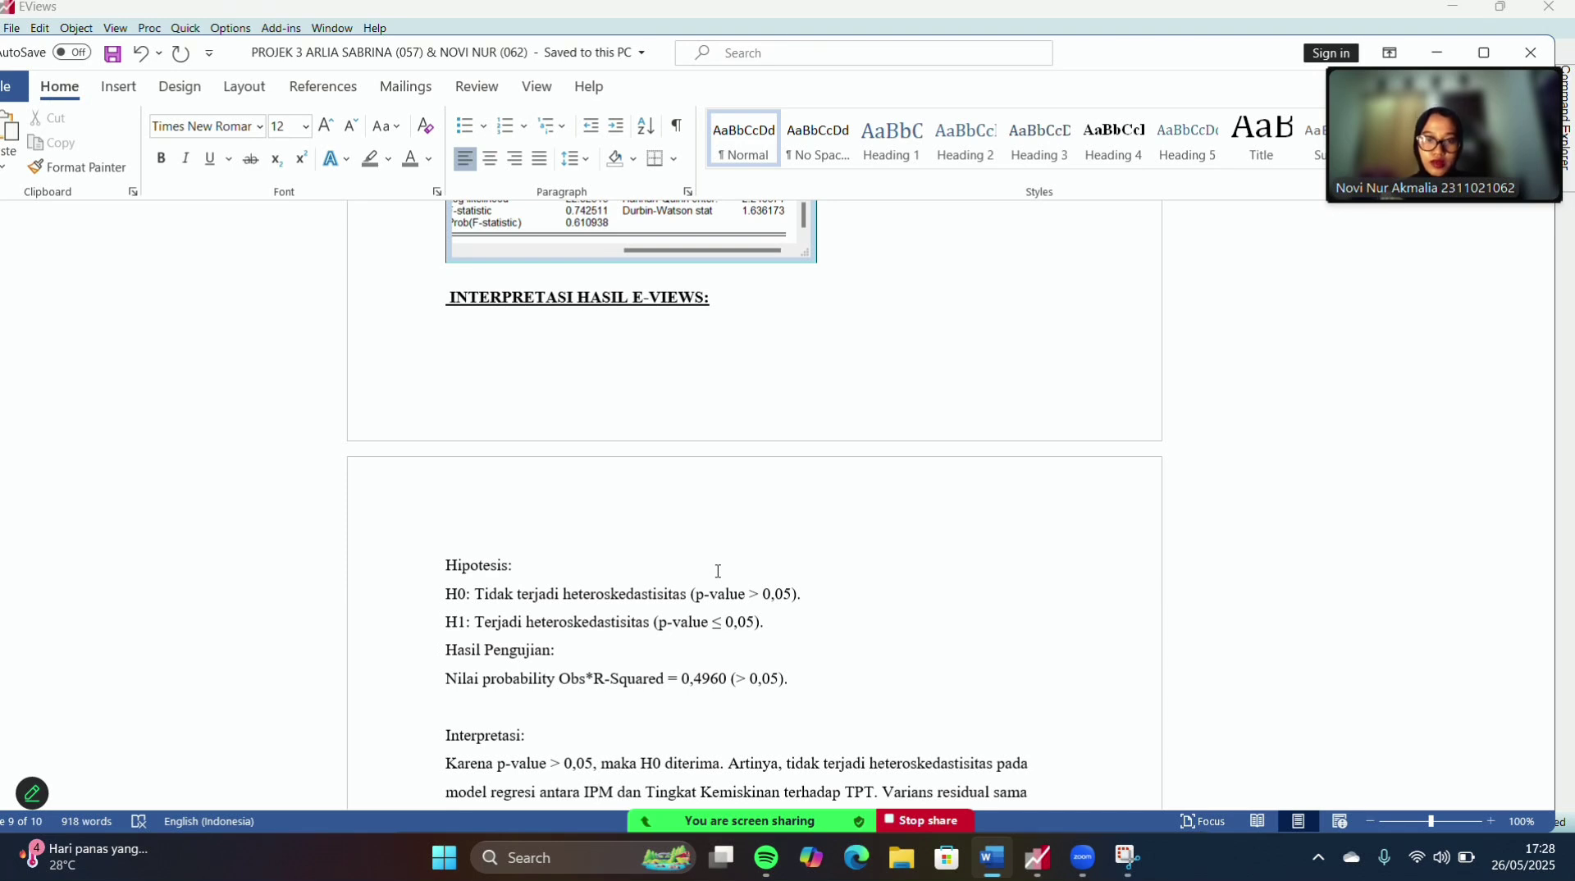
{"action": "scroll", "coordinate": [717, 570], "scroll_direction": "down", "scroll_amount": 1}
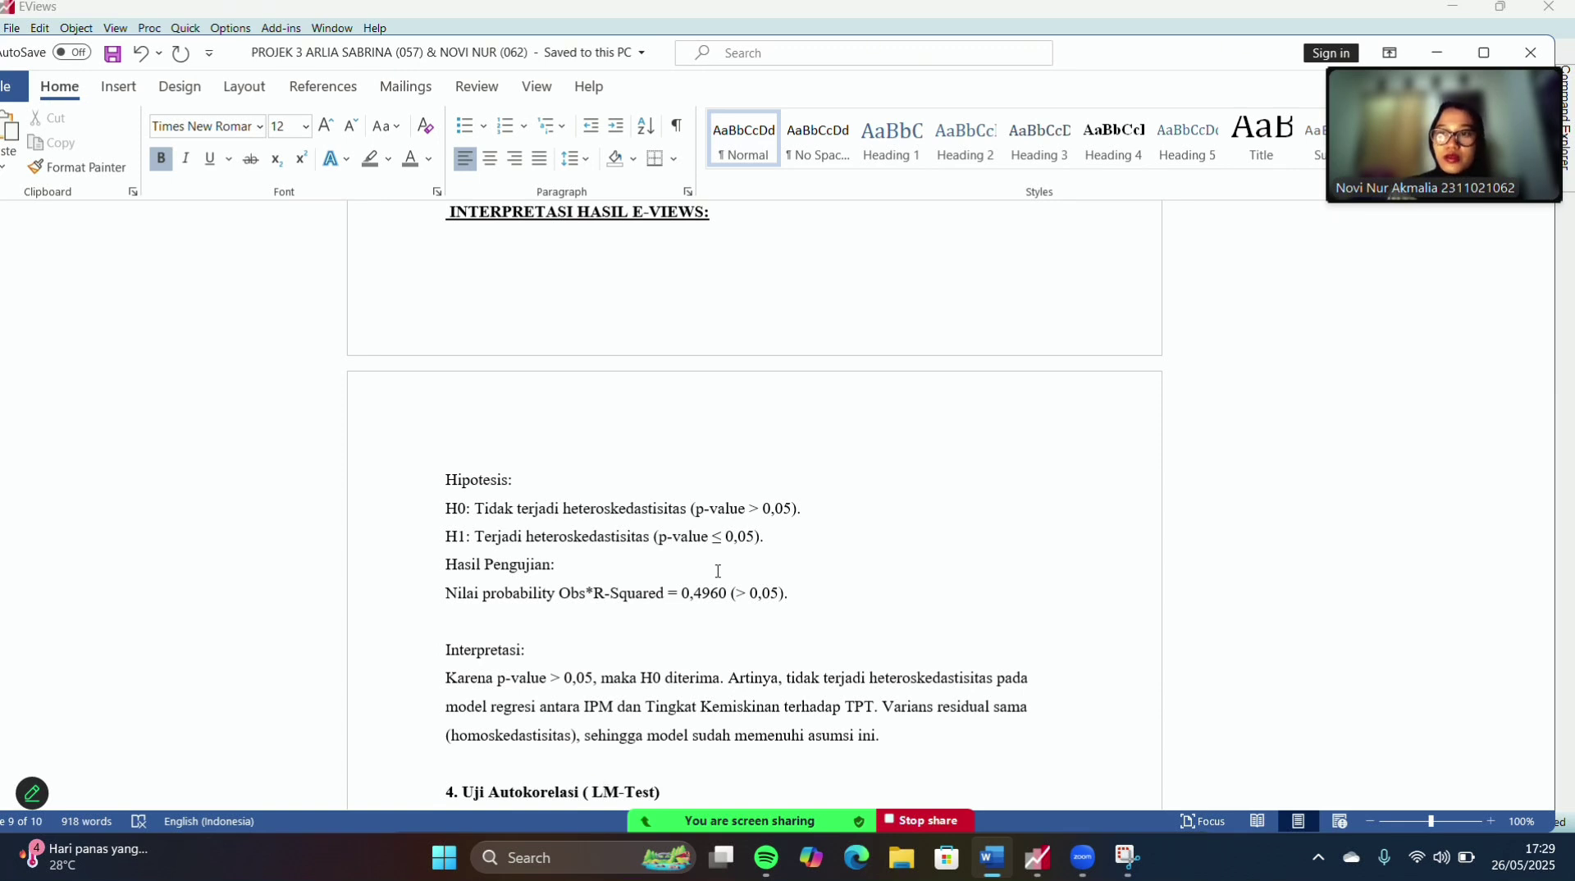
- Examine the Breusch-Godfrey Serial Correlation LM Test output images in the Uji Autokorelasi section
{"action": "key", "text": "ctrl+v"}
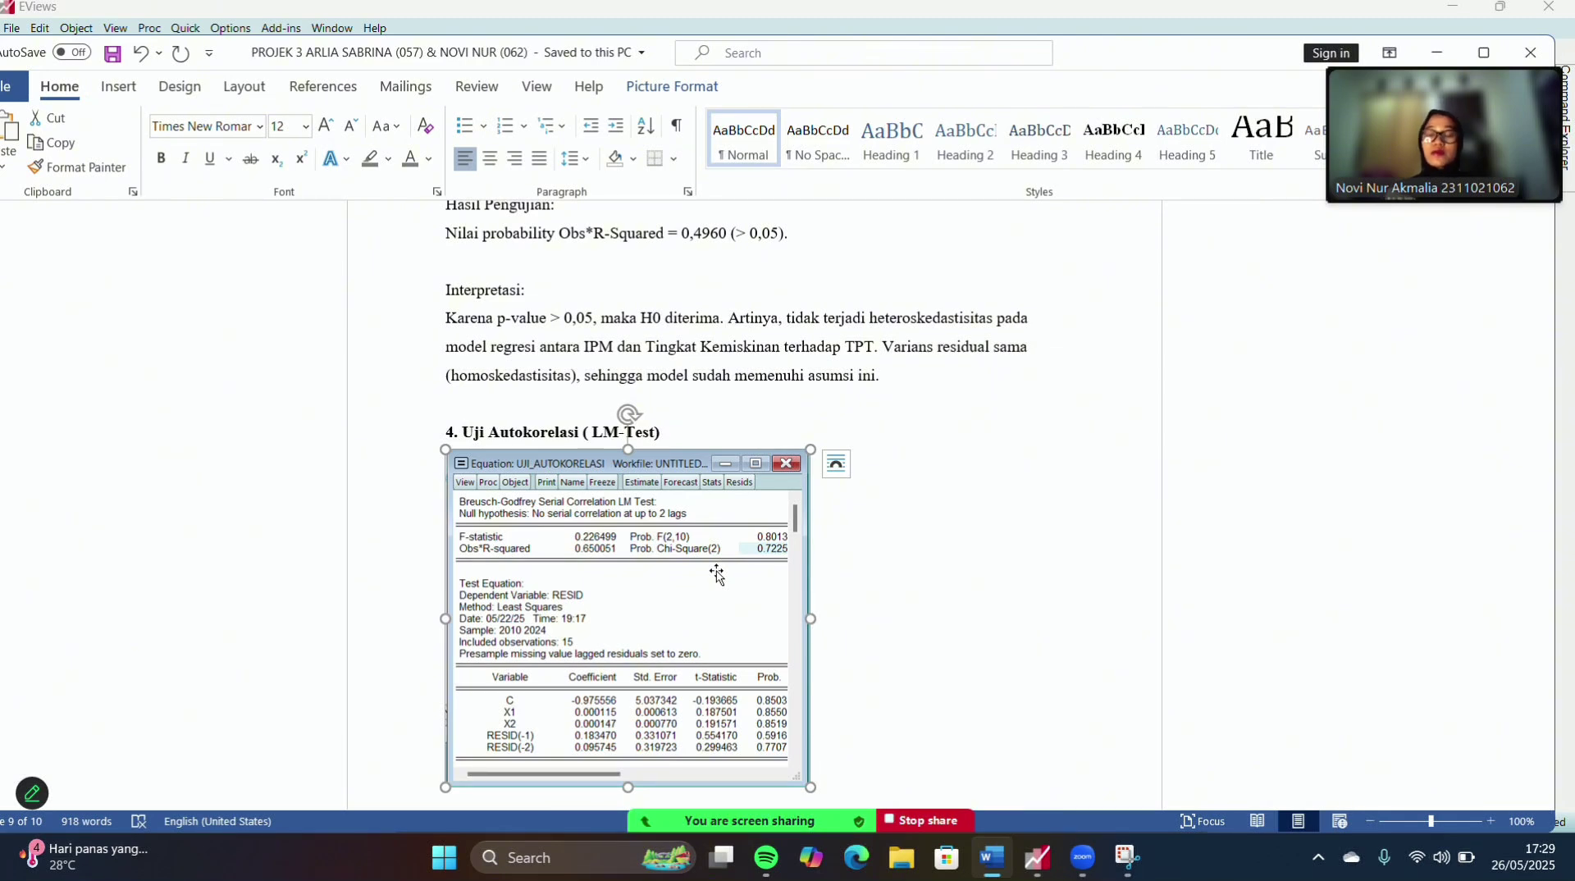
{"action": "key", "text": "Down"}
{"action": "key", "text": "Down"}
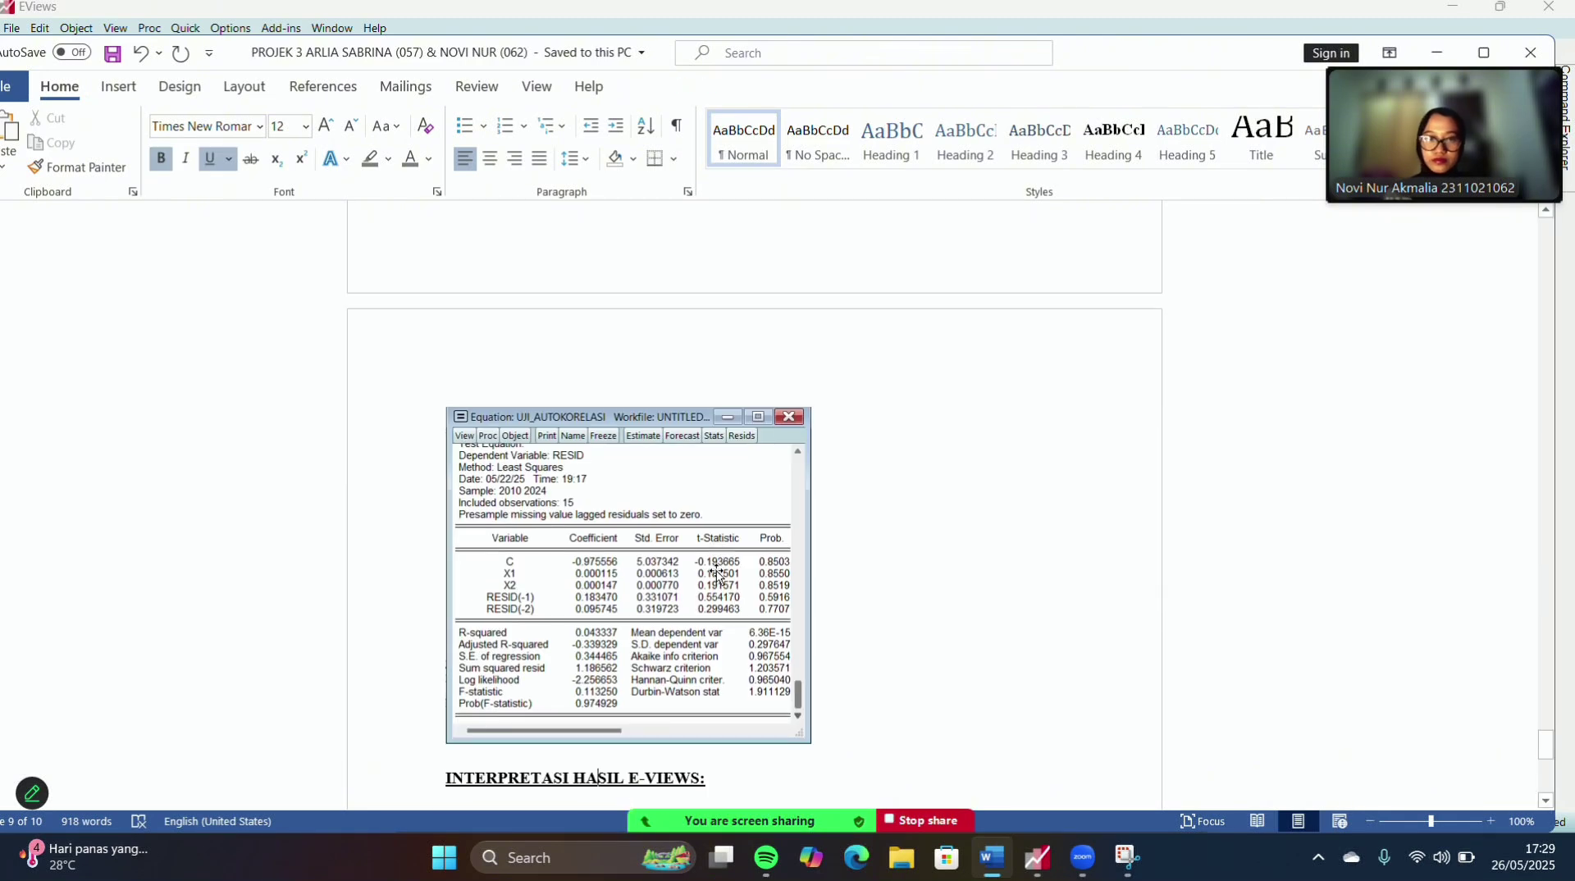
- Review the Breusch-Godfrey output images, then read the hypotheses and interpretation of the autocorrelation test
{"action": "key", "text": "Up"}
{"action": "key", "text": "Up"}
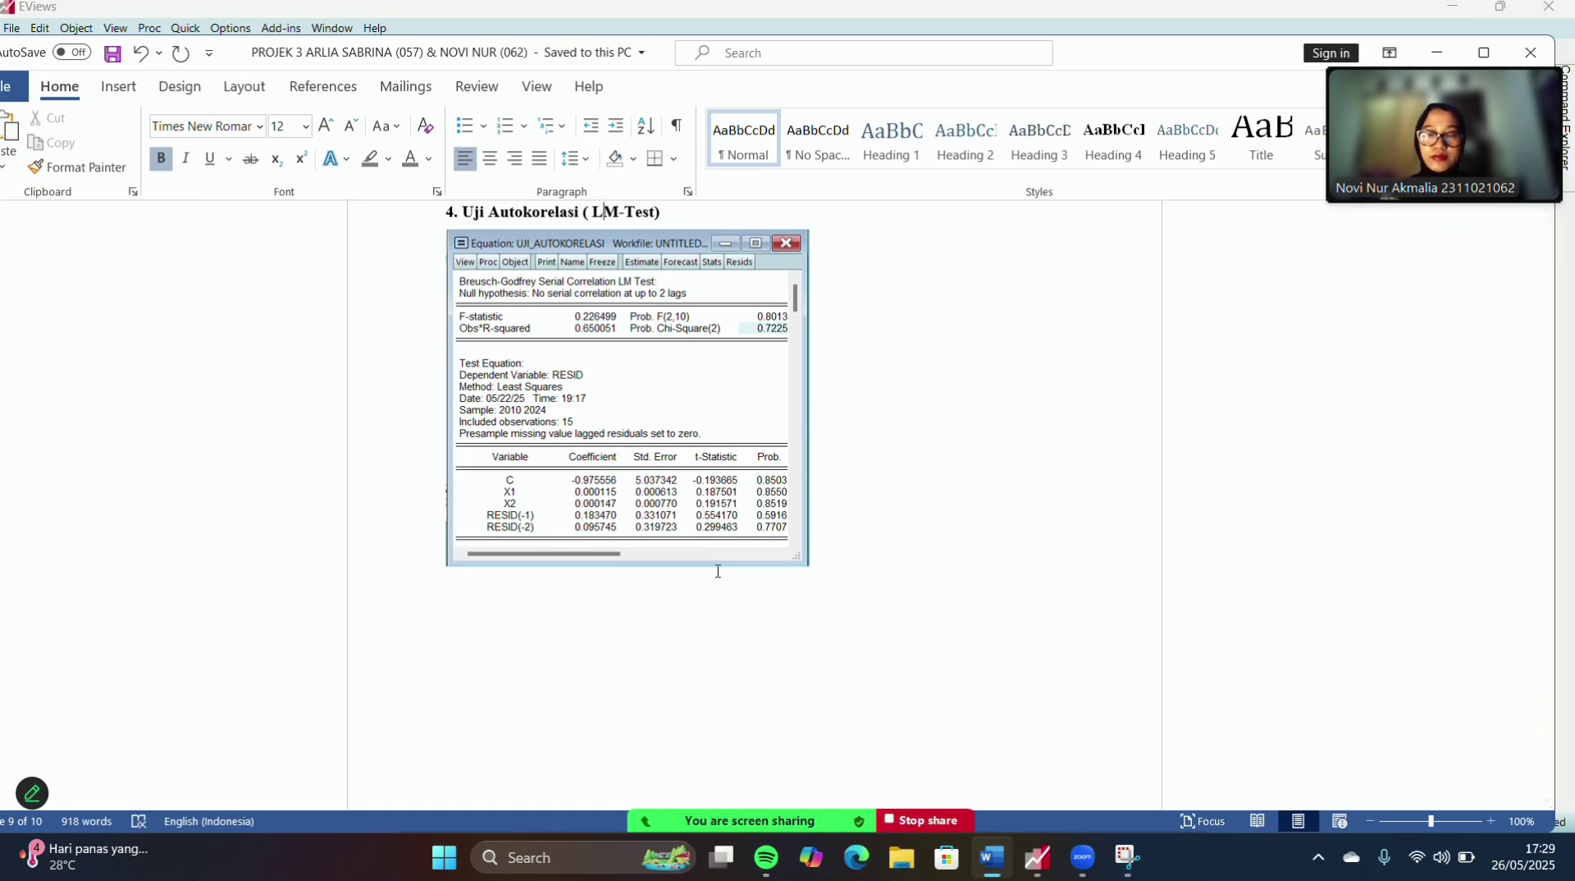
{"action": "key", "text": "Down"}
{"action": "key", "text": "Down"}
{"action": "key", "text": "Down"}
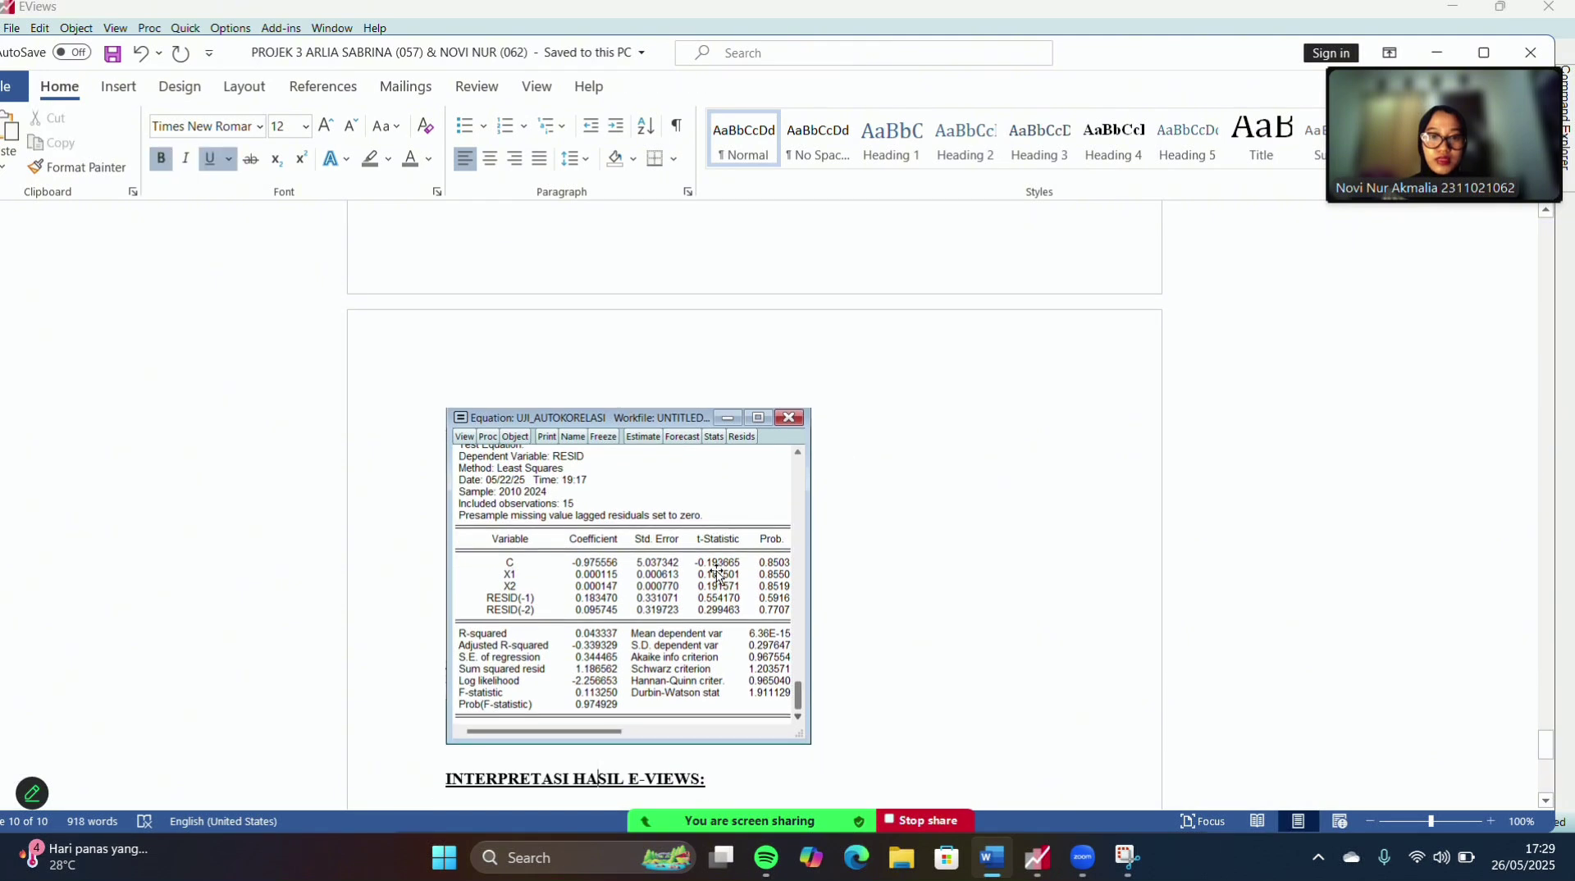
{"action": "key", "text": "Down"}
{"action": "key", "text": "Down"}
{"action": "key", "text": "Down"}
{"action": "key", "text": "Down"}
{"action": "key", "text": "Down"}
{"action": "key", "text": "Down"}
{"action": "key", "text": "Down"}
{"action": "key", "text": "Down"}
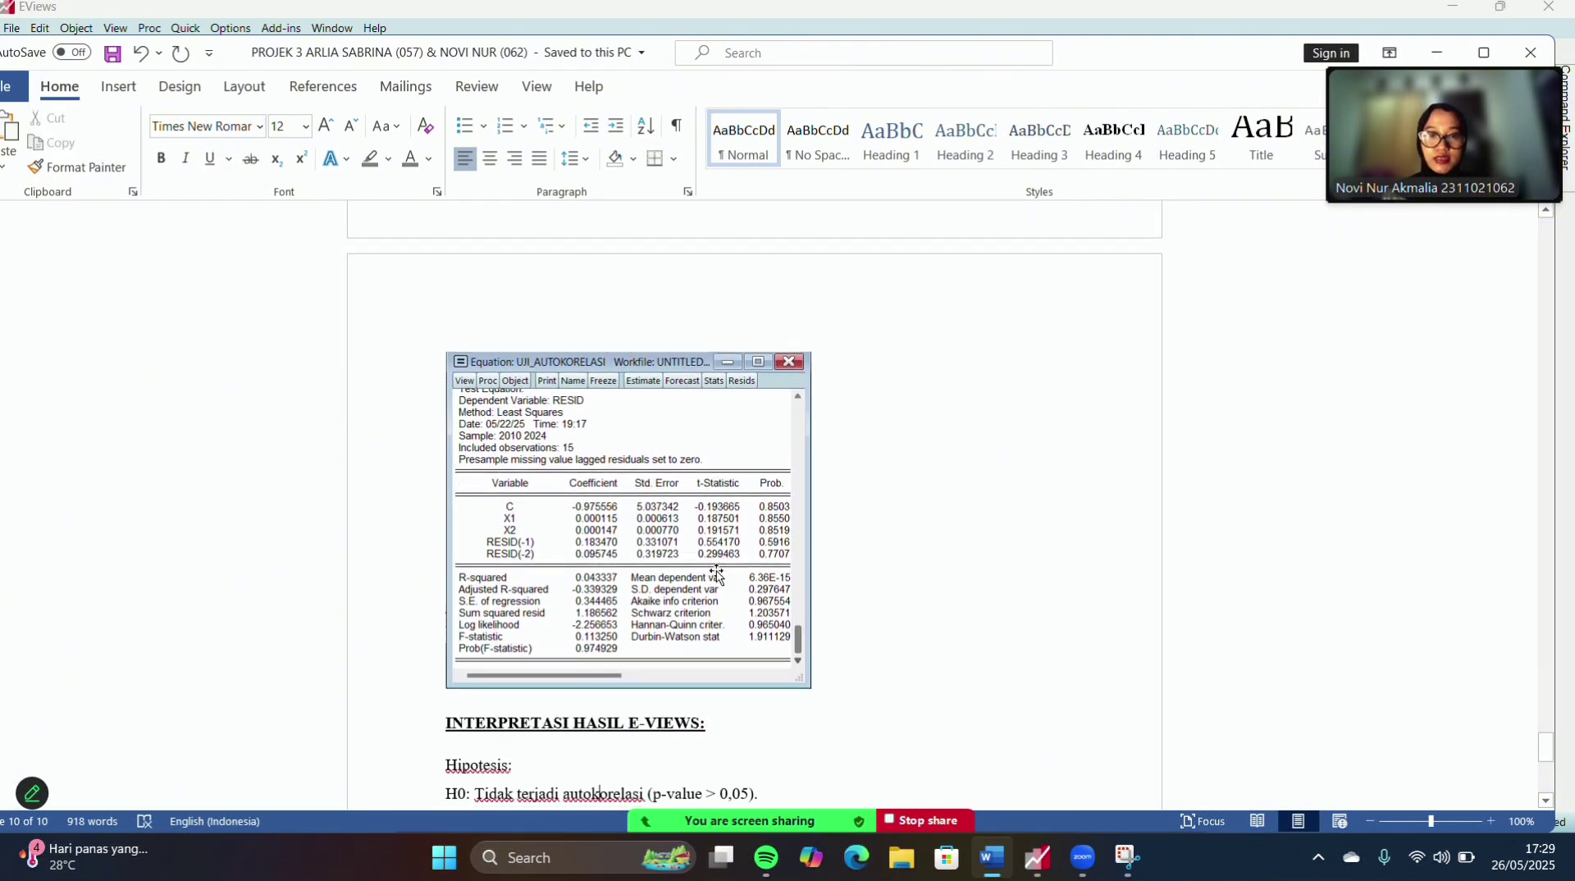
{"action": "key", "text": "Return"}
{"action": "type", "text": "Karena p-value > 0,05, maka H0 diterima. Artinya, tidak terdapat autokorelasi pada residual model regresi antara IPM dan Tingkat Kemiskinan terhadap TPT. Model regresi memenuhi asumsi ini."}
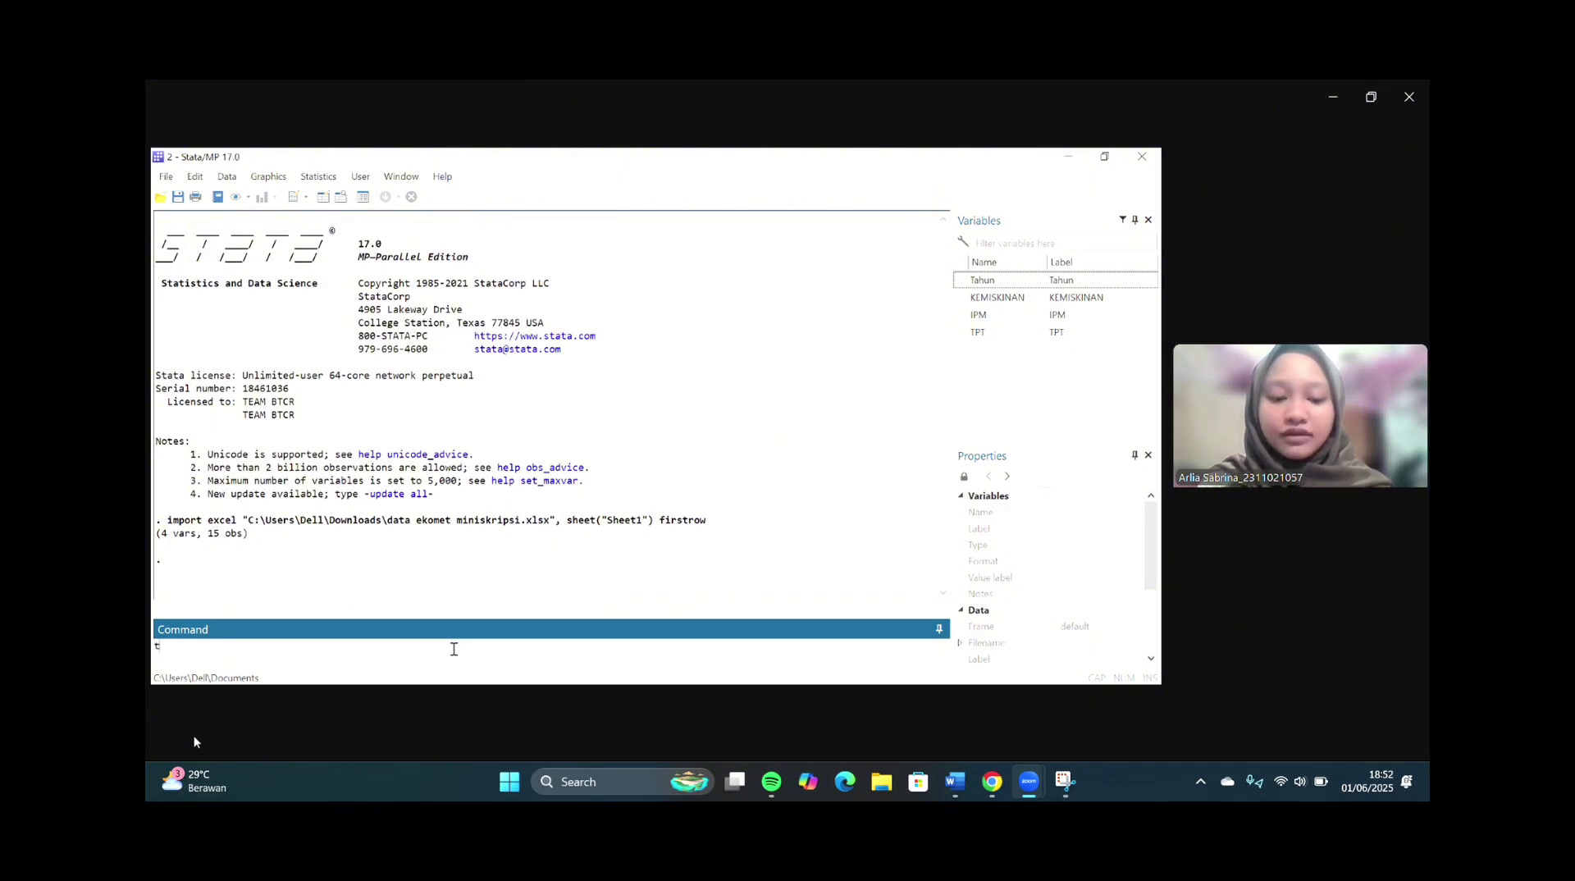
- In Stata, declare Tahun as the time variable of the imported dataset with the tsset command
{"action": "type", "text": "sset"}
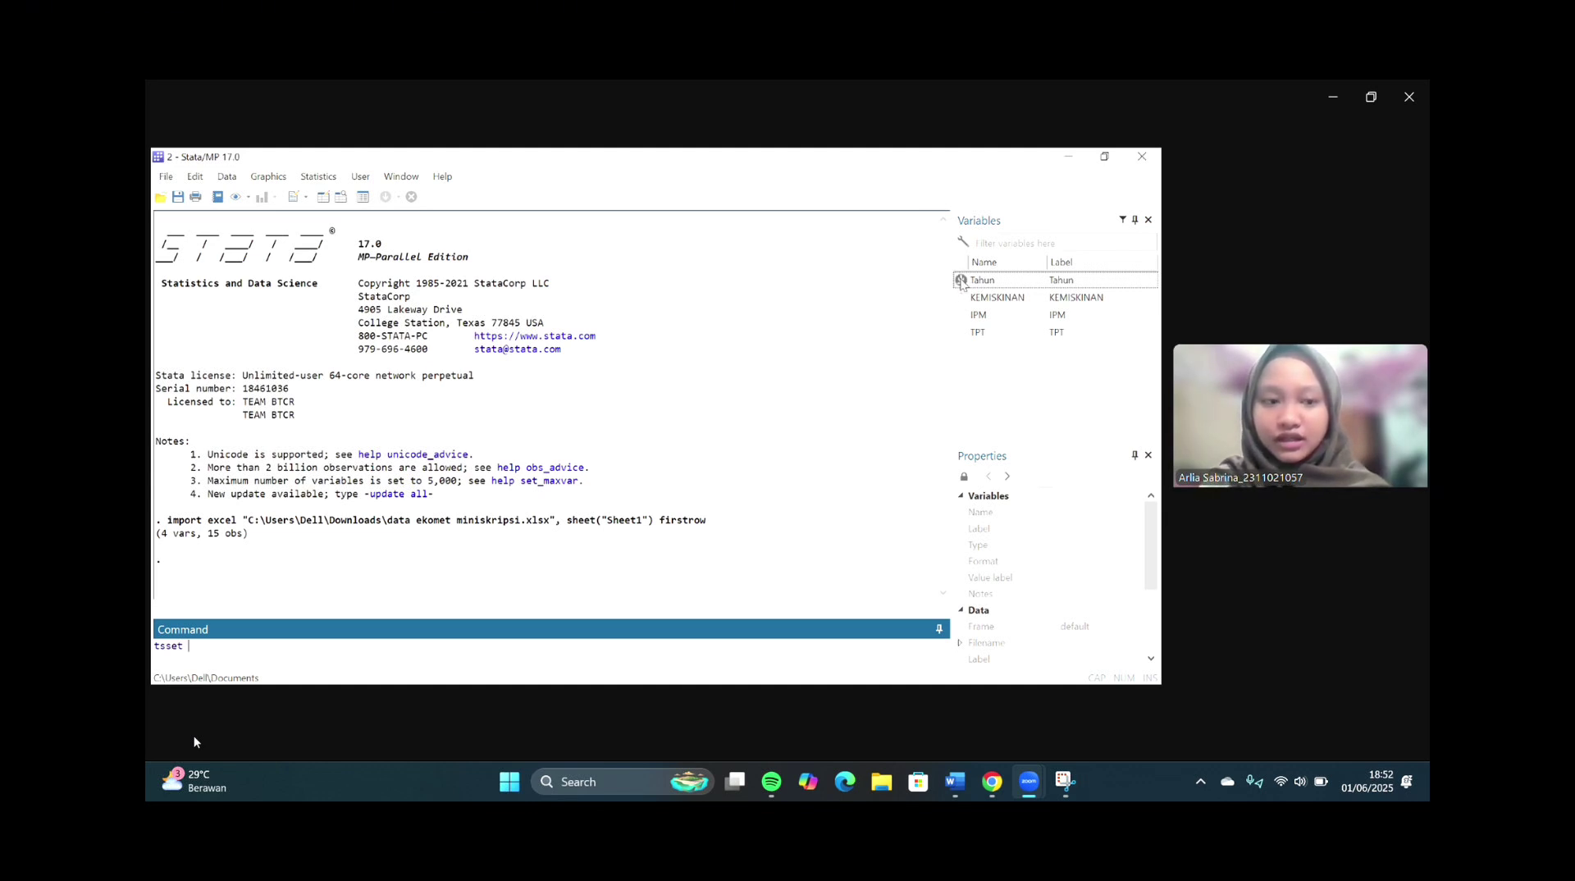
{"action": "left_click", "coordinate": [960, 280]}
{"action": "key", "text": "Return"}
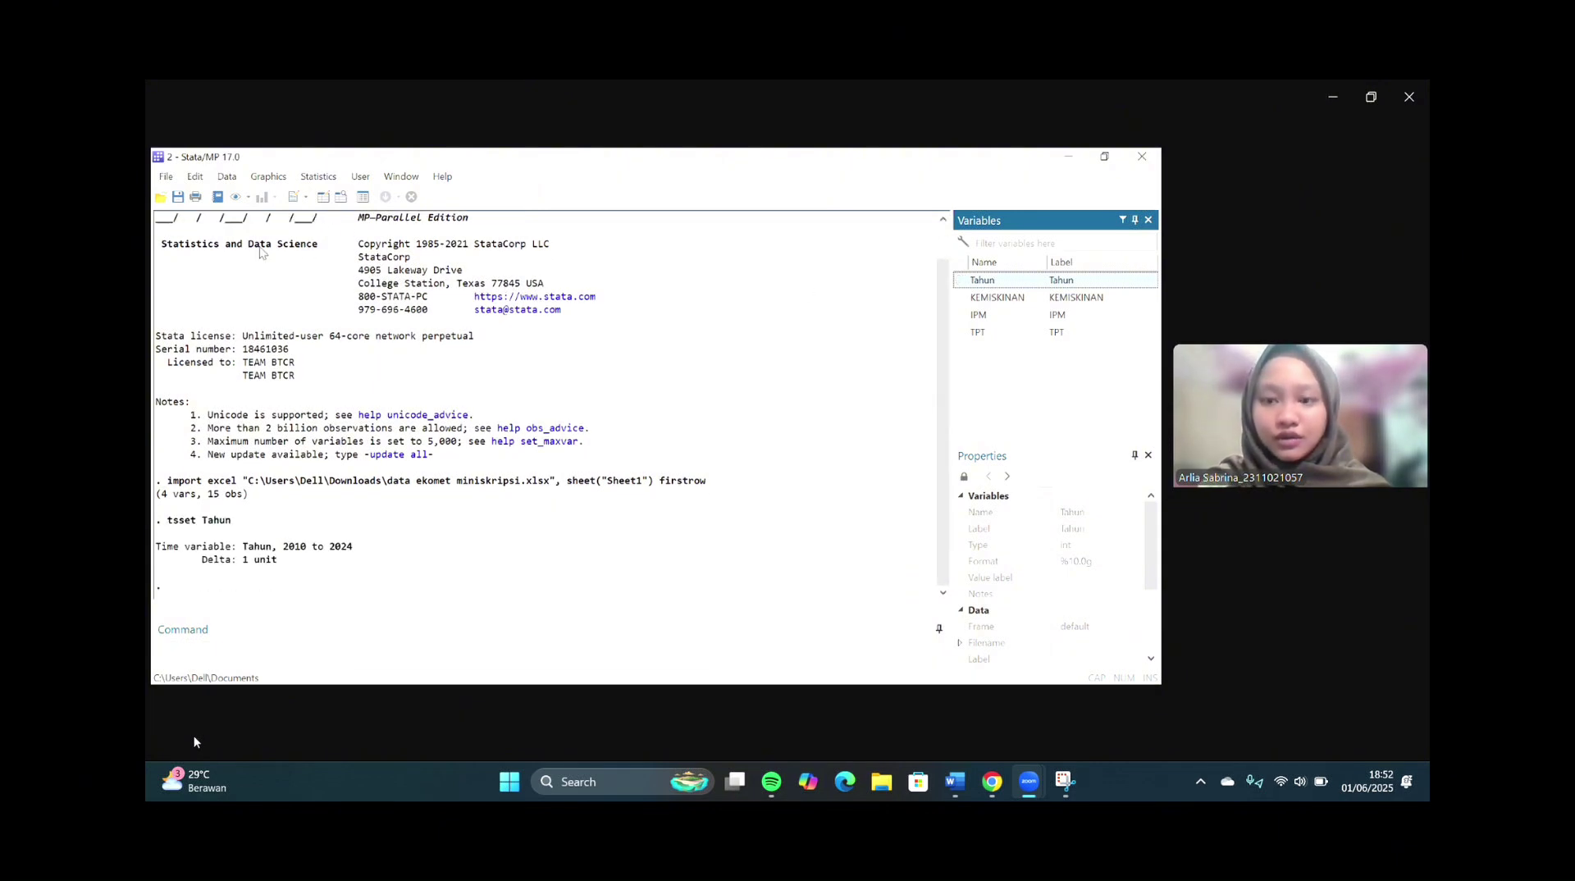
- Open a new do-file and paste the copied mini skripsi command notes into it, returning to the first lines
{"action": "left_click", "coordinate": [293, 199]}
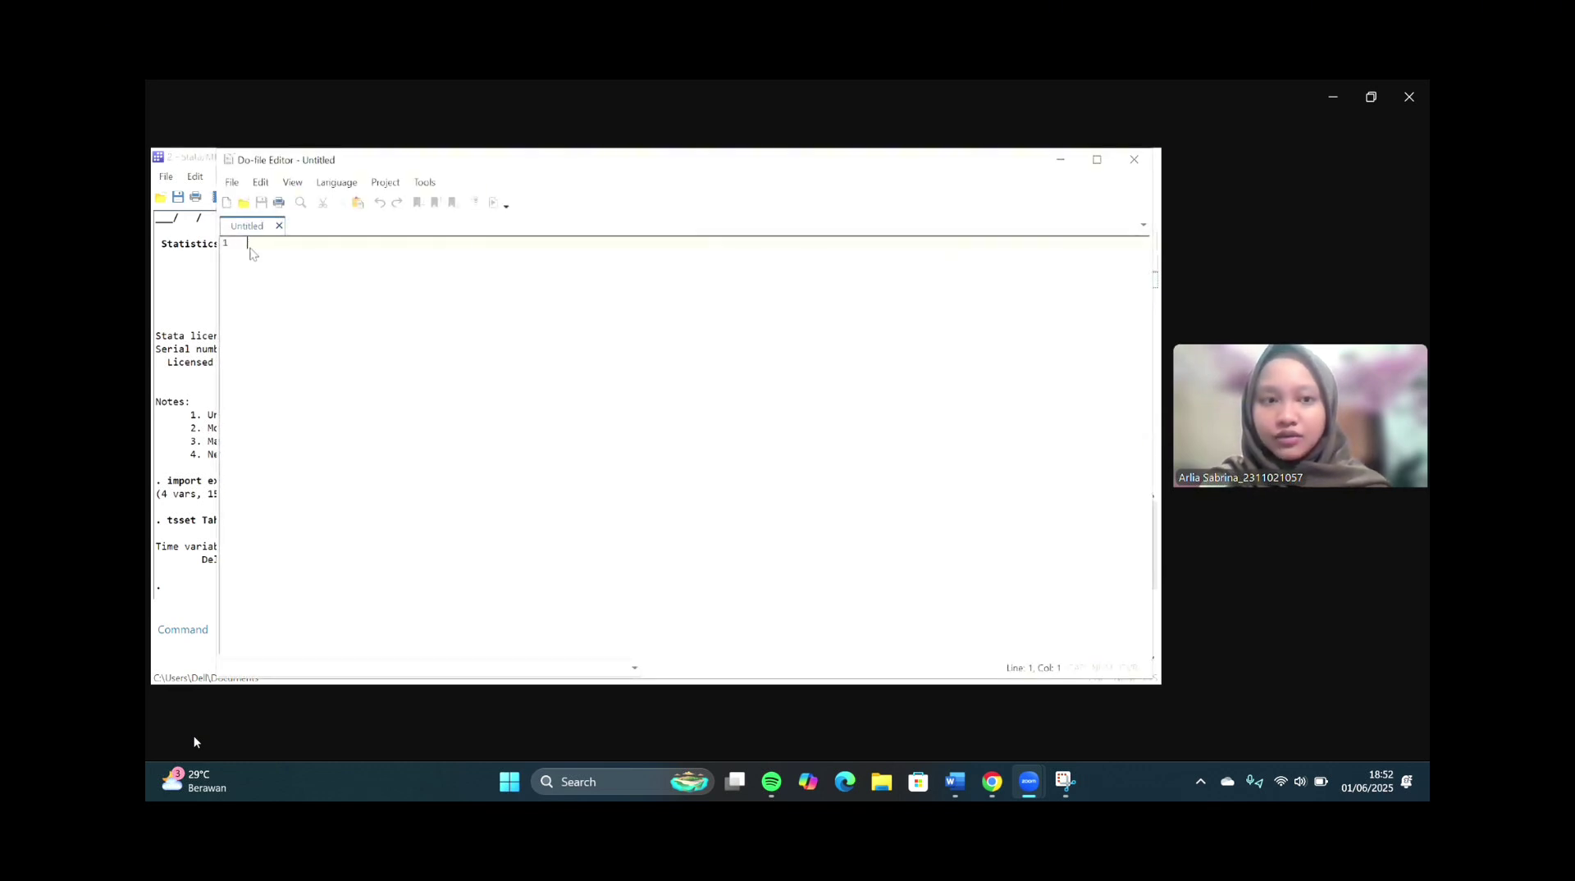
{"action": "right_click", "coordinate": [253, 254]}
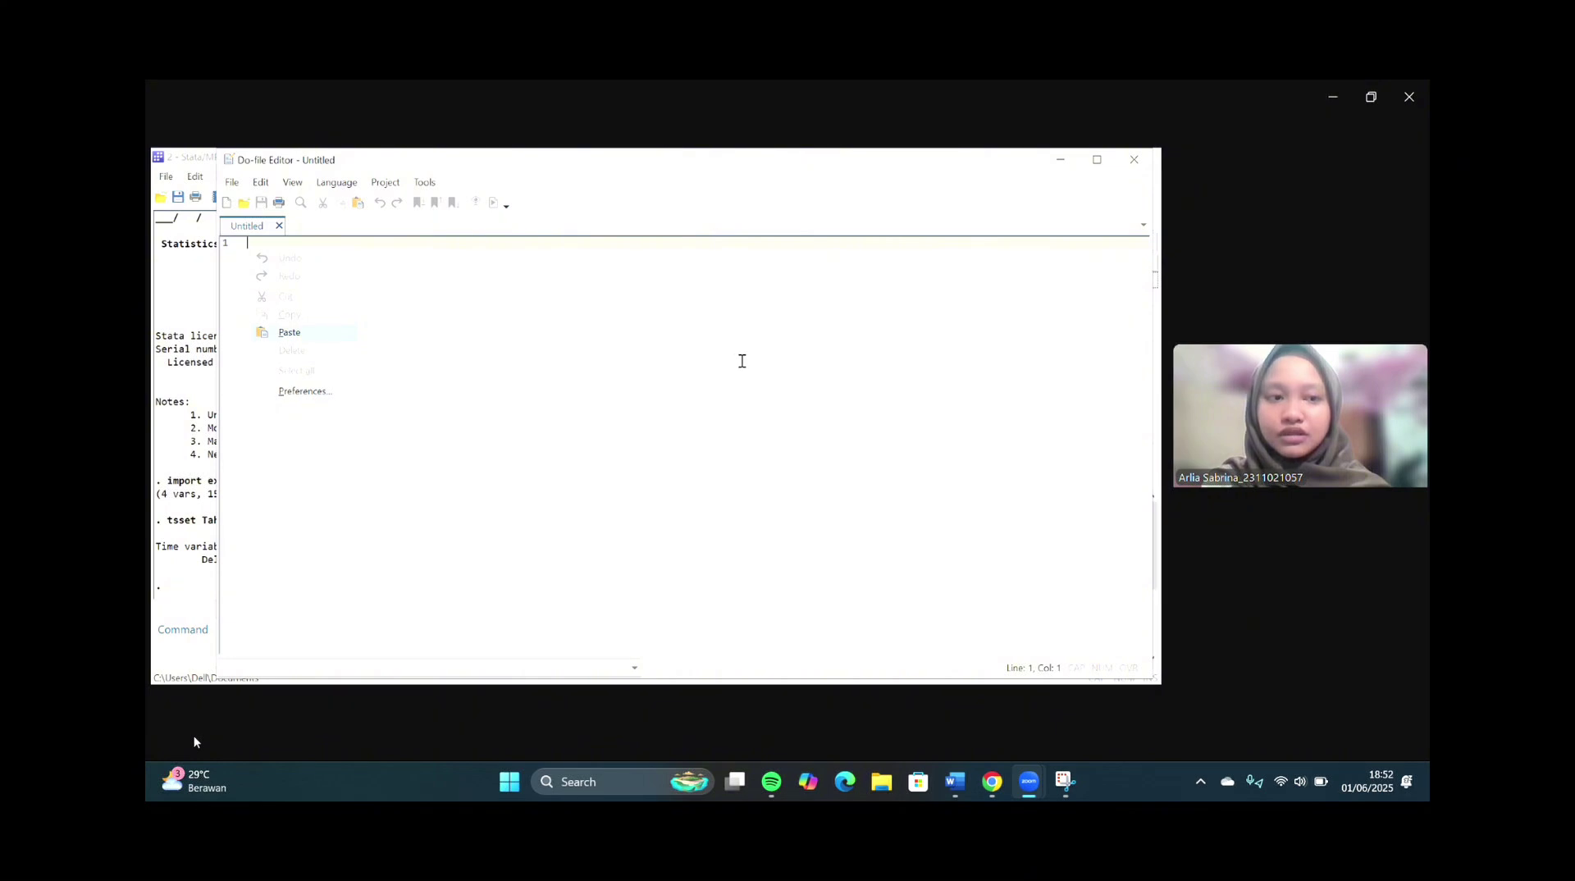
{"action": "key", "text": "ctrl+v"}
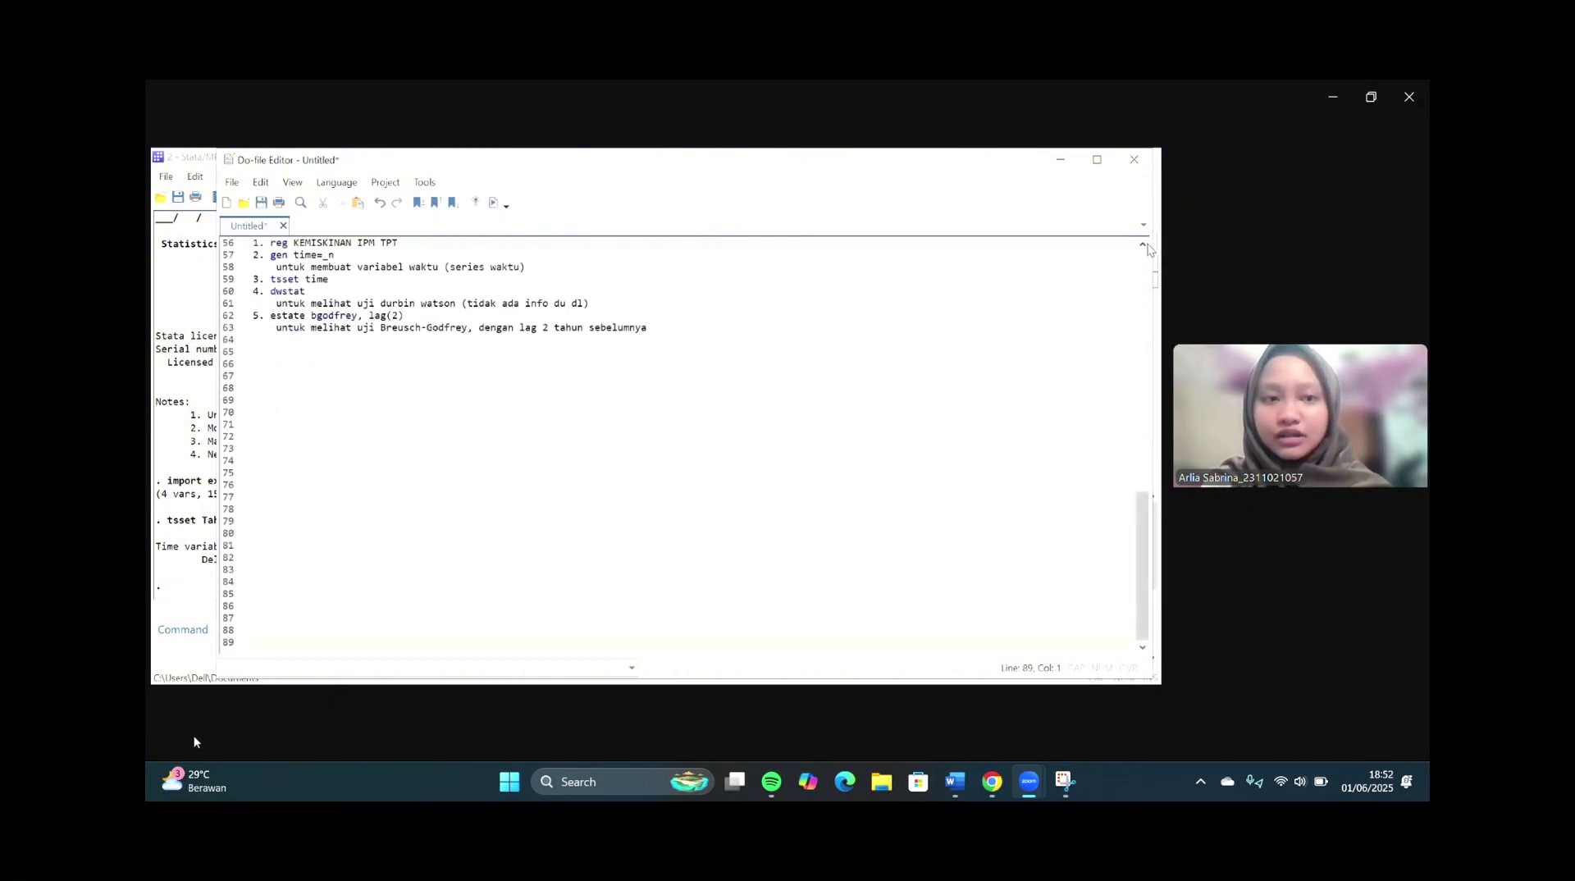
{"action": "left_click", "coordinate": [1142, 243]}
{"action": "left_click", "coordinate": [1142, 245]}
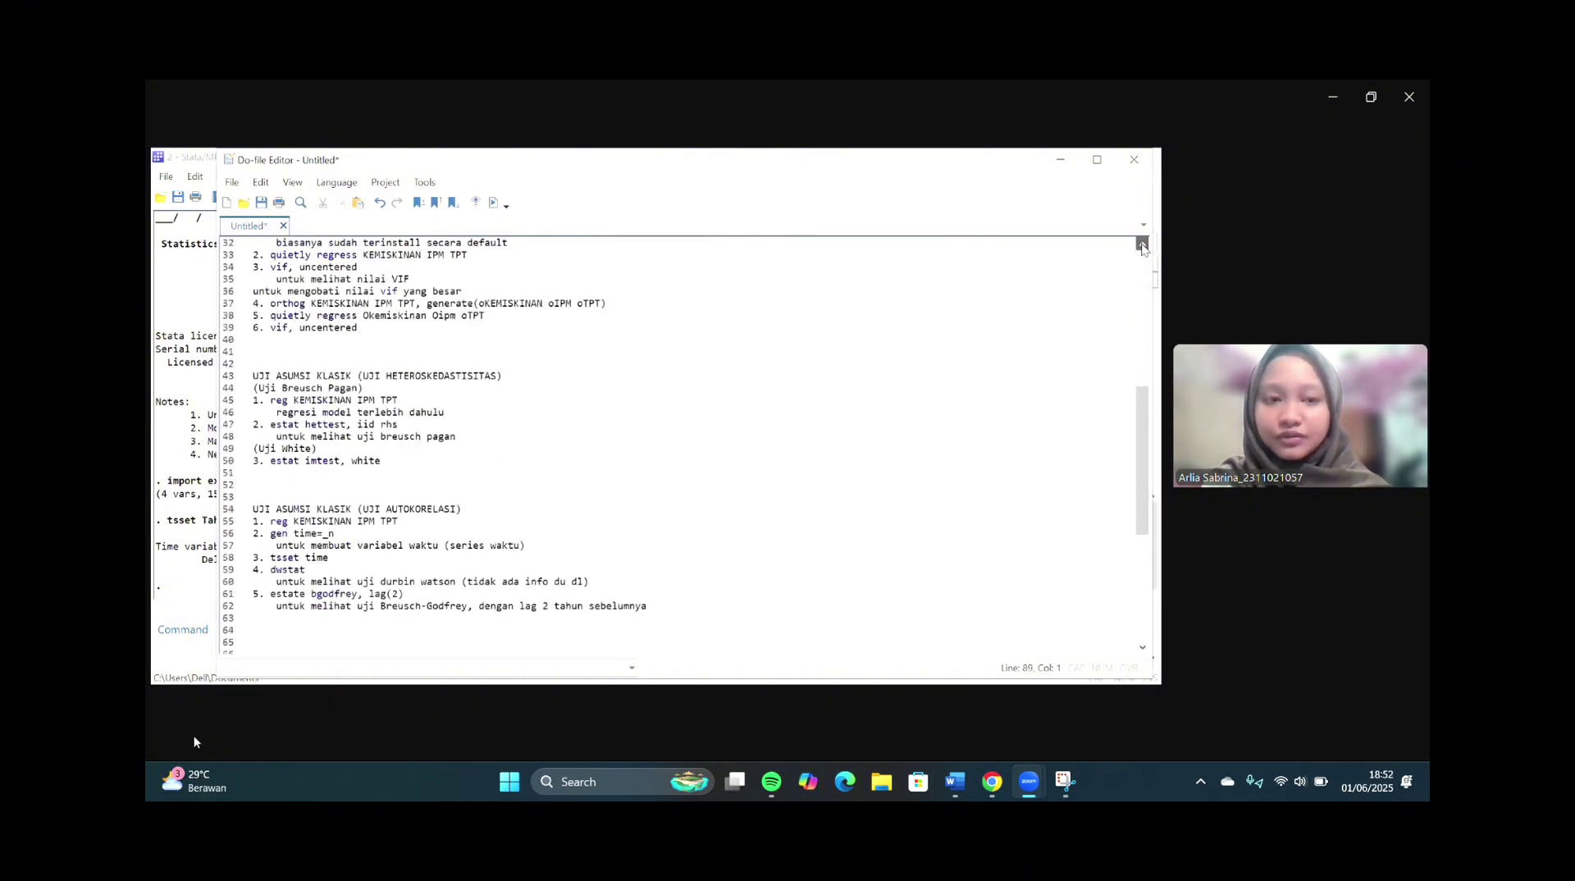
{"action": "left_click", "coordinate": [1141, 244]}
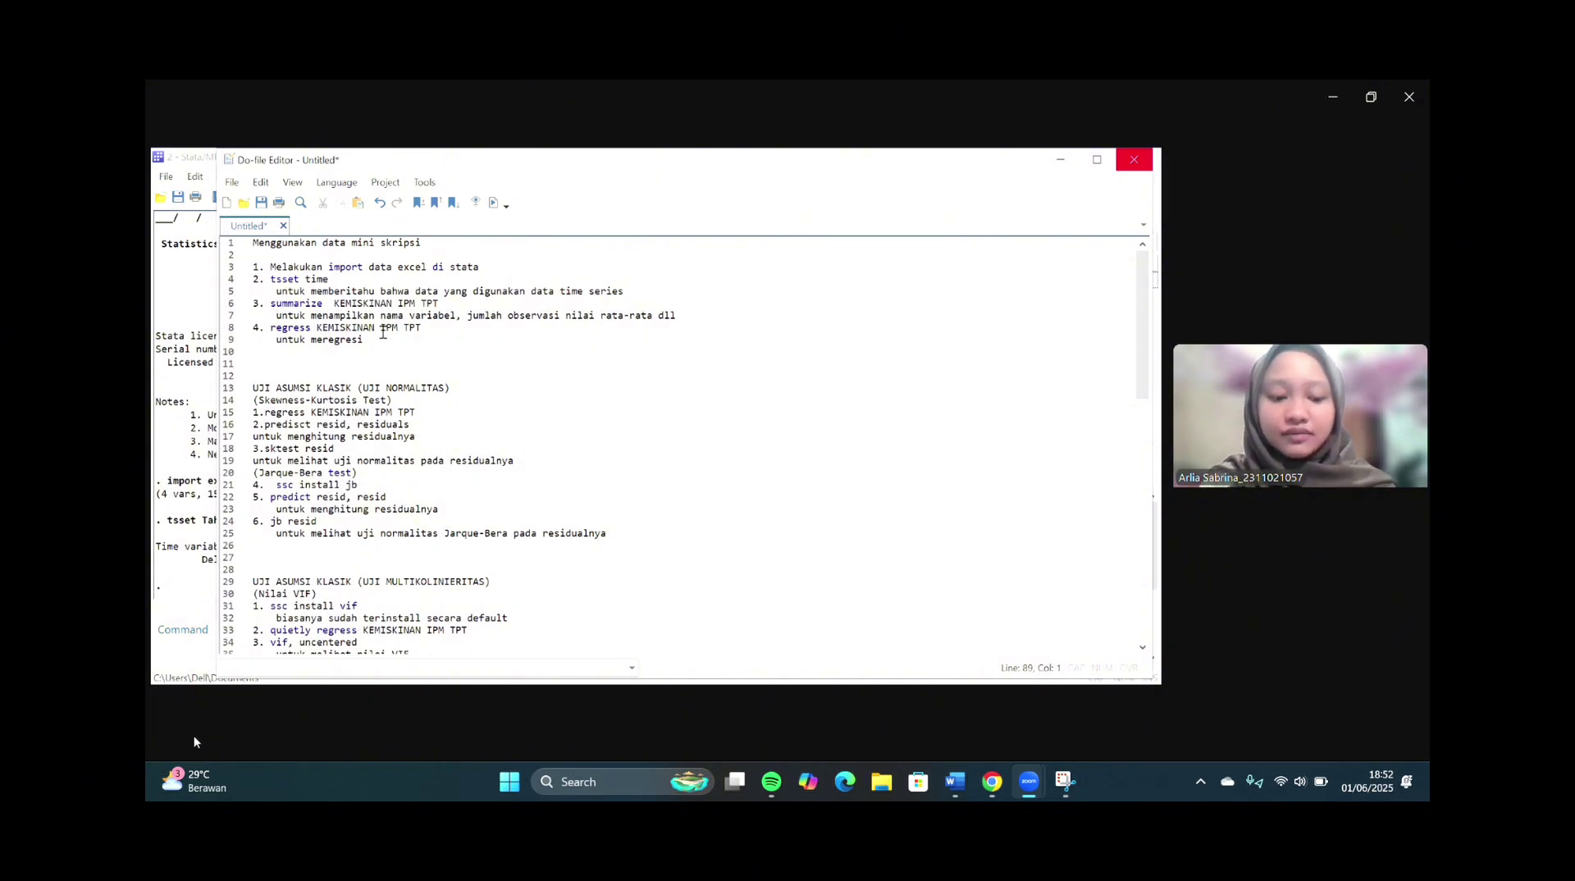
- Run summarize KEMISKINAN IPM TPT to produce descriptive statistics for the three variables
{"action": "left_click", "coordinate": [202, 652]}
{"action": "type", "text": "summarize"}
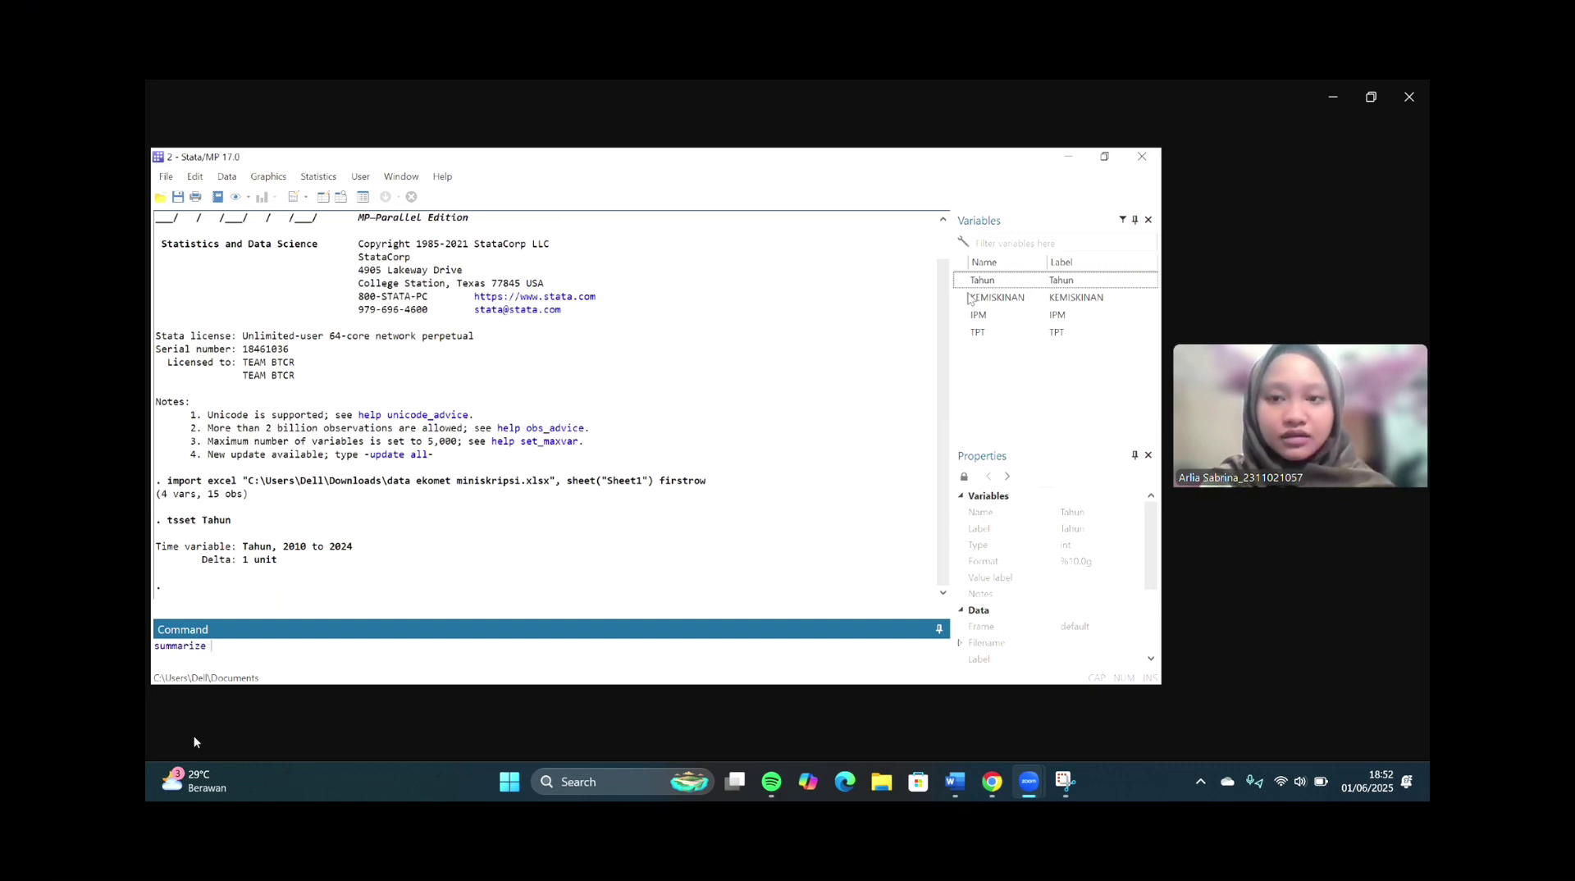
{"action": "double_click", "coordinate": [968, 298]}
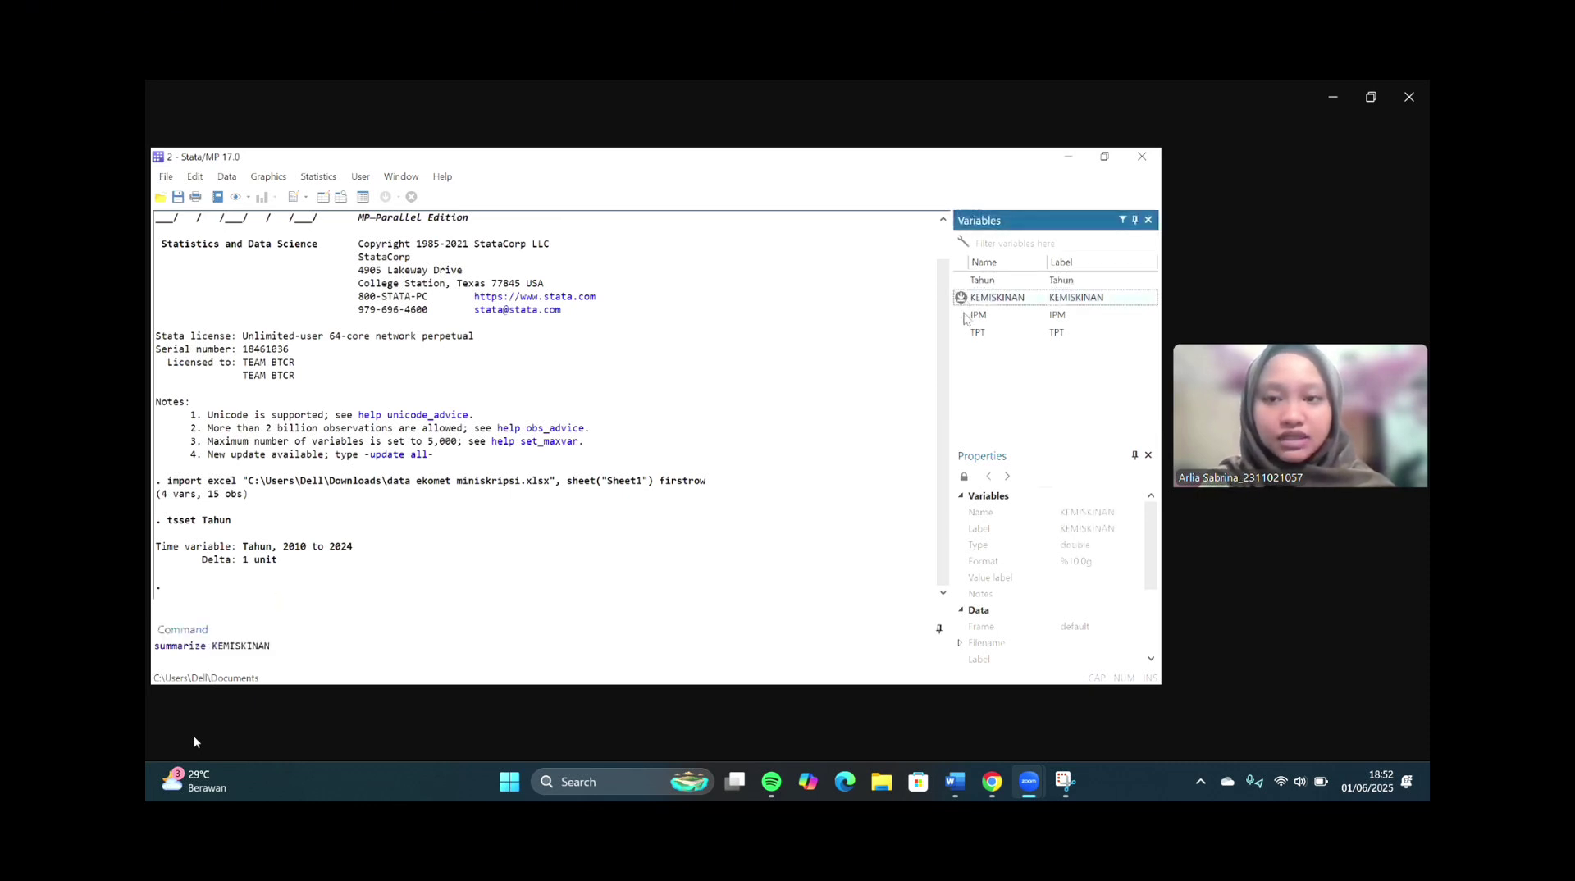
{"action": "double_click", "coordinate": [976, 315]}
{"action": "double_click", "coordinate": [976, 332]}
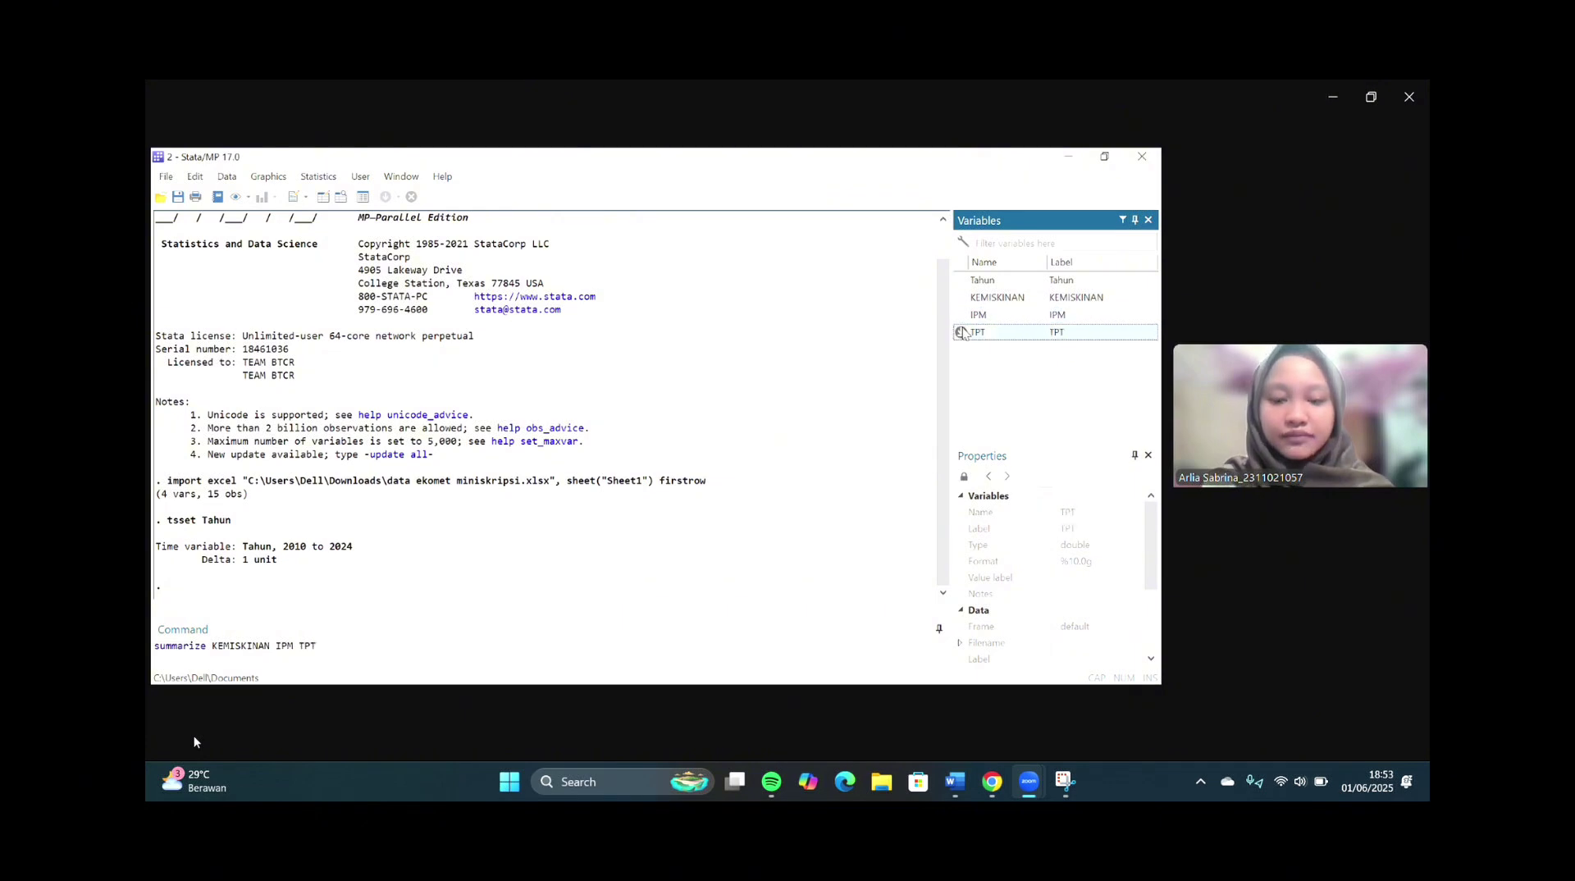
{"action": "key", "text": "Return"}
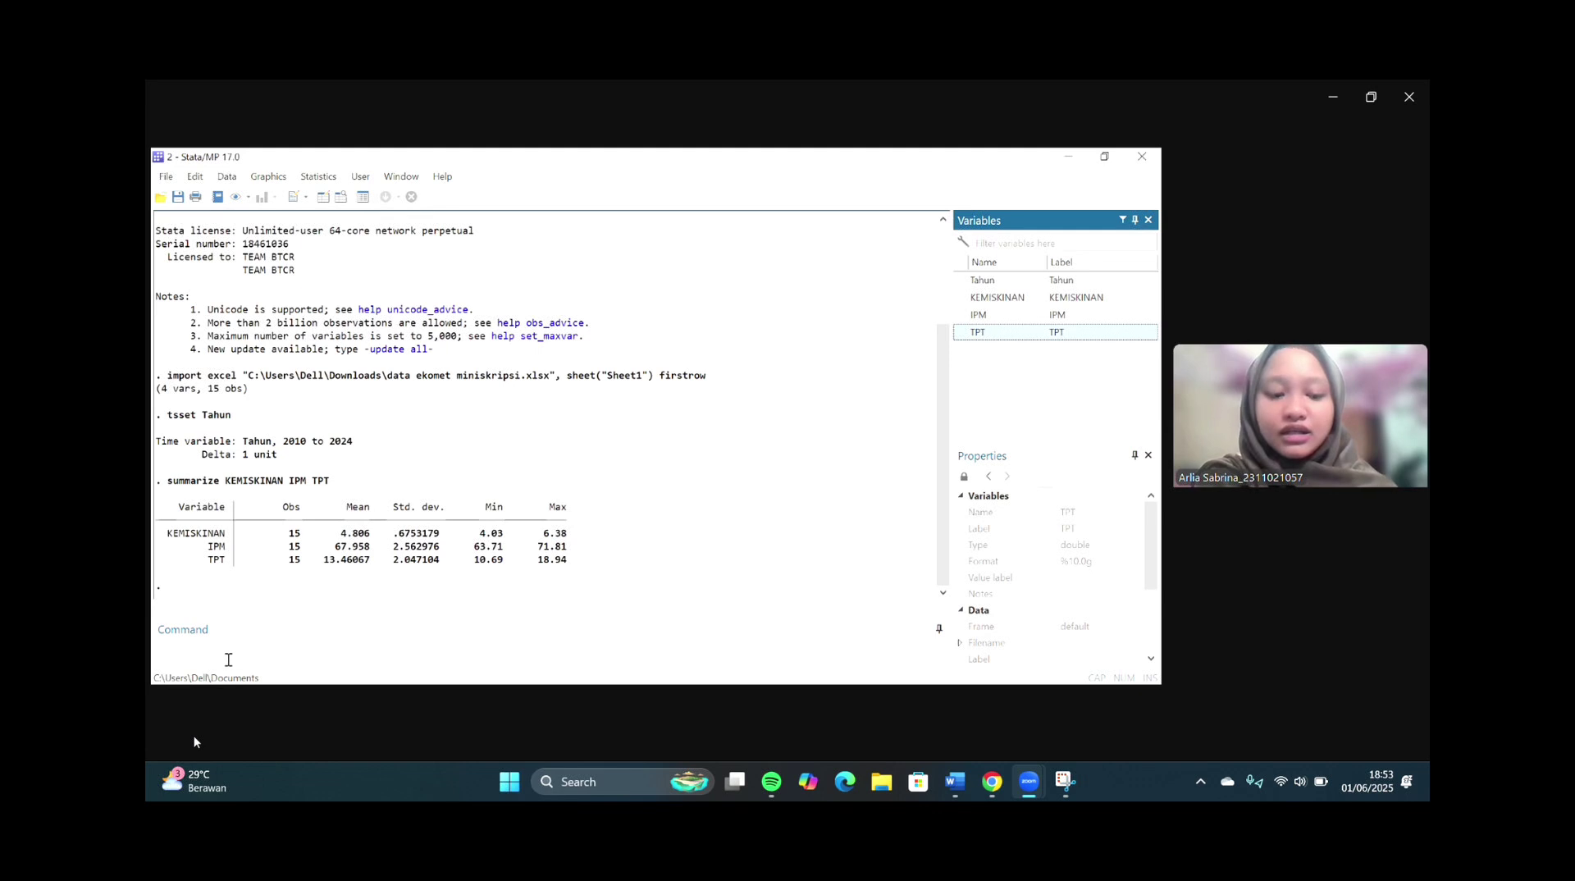
- Regress KEMISKINAN on IPM and TPT with the regress command
{"action": "left_click", "coordinate": [228, 659]}
{"action": "type", "text": "regress"}
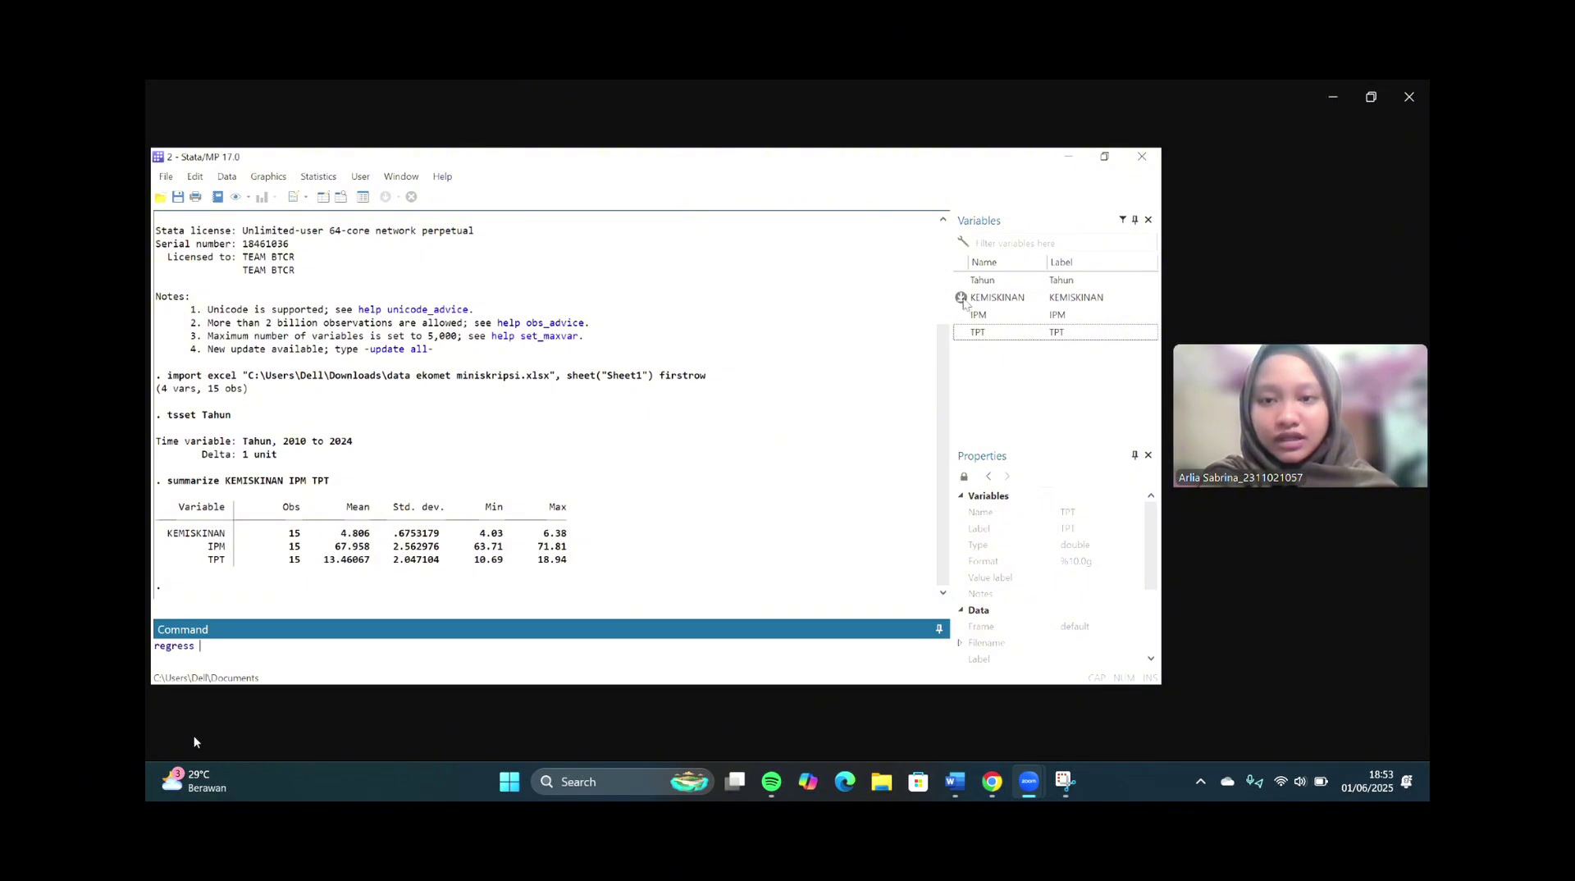
{"action": "double_click", "coordinate": [964, 299]}
{"action": "double_click", "coordinate": [964, 317]}
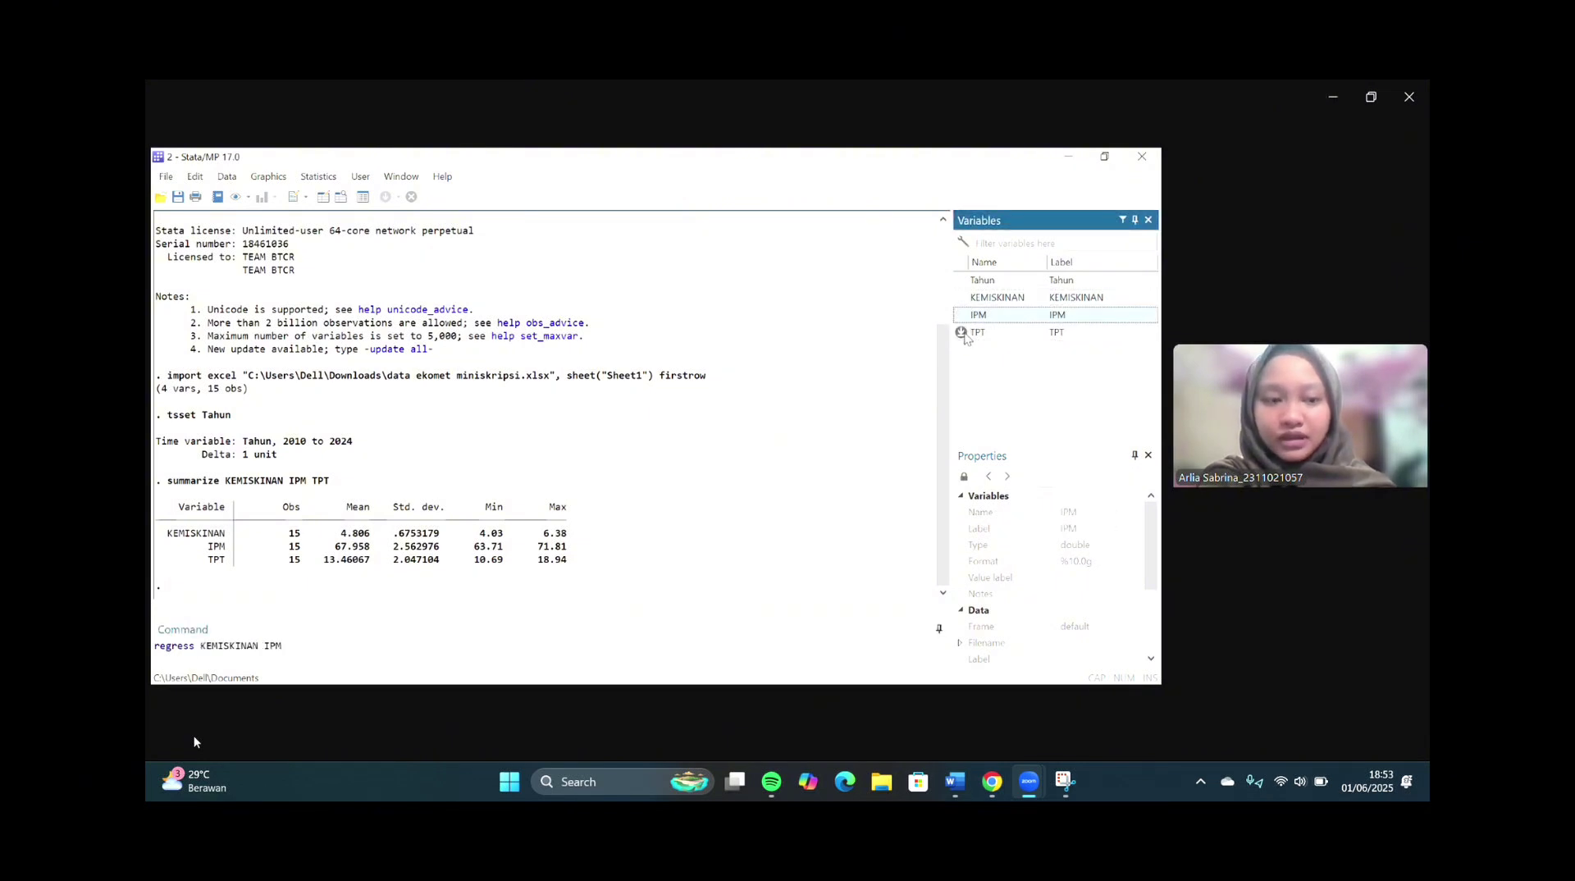
{"action": "double_click", "coordinate": [966, 334]}
{"action": "key", "text": "Return"}
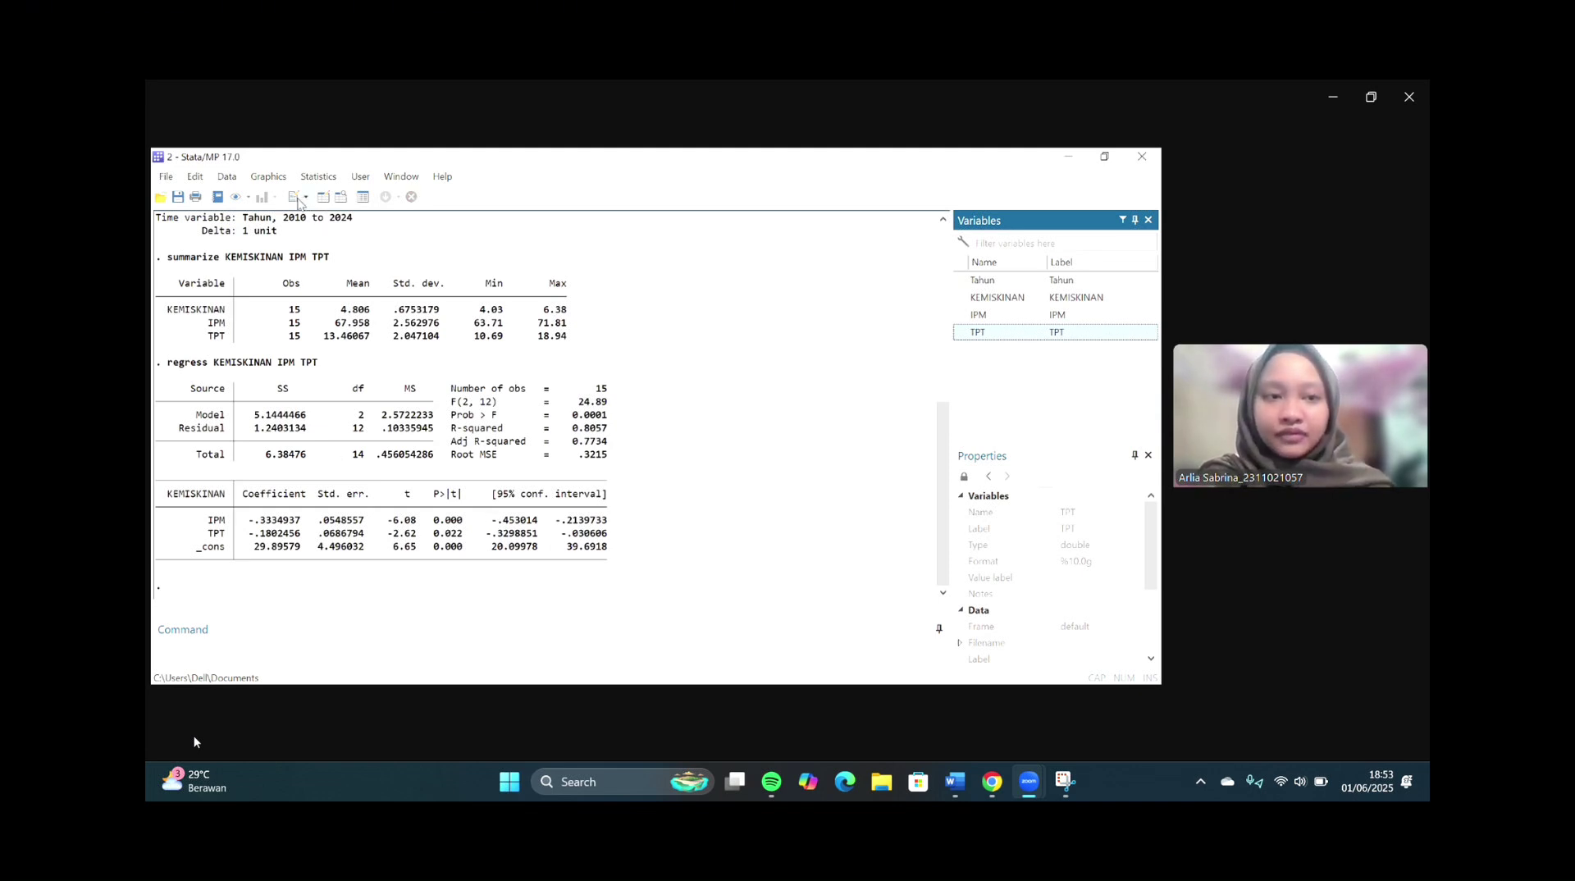
- Paste the command notes into a second new do-file and consult the residual command under Uji Normalitas
{"action": "left_click", "coordinate": [297, 203]}
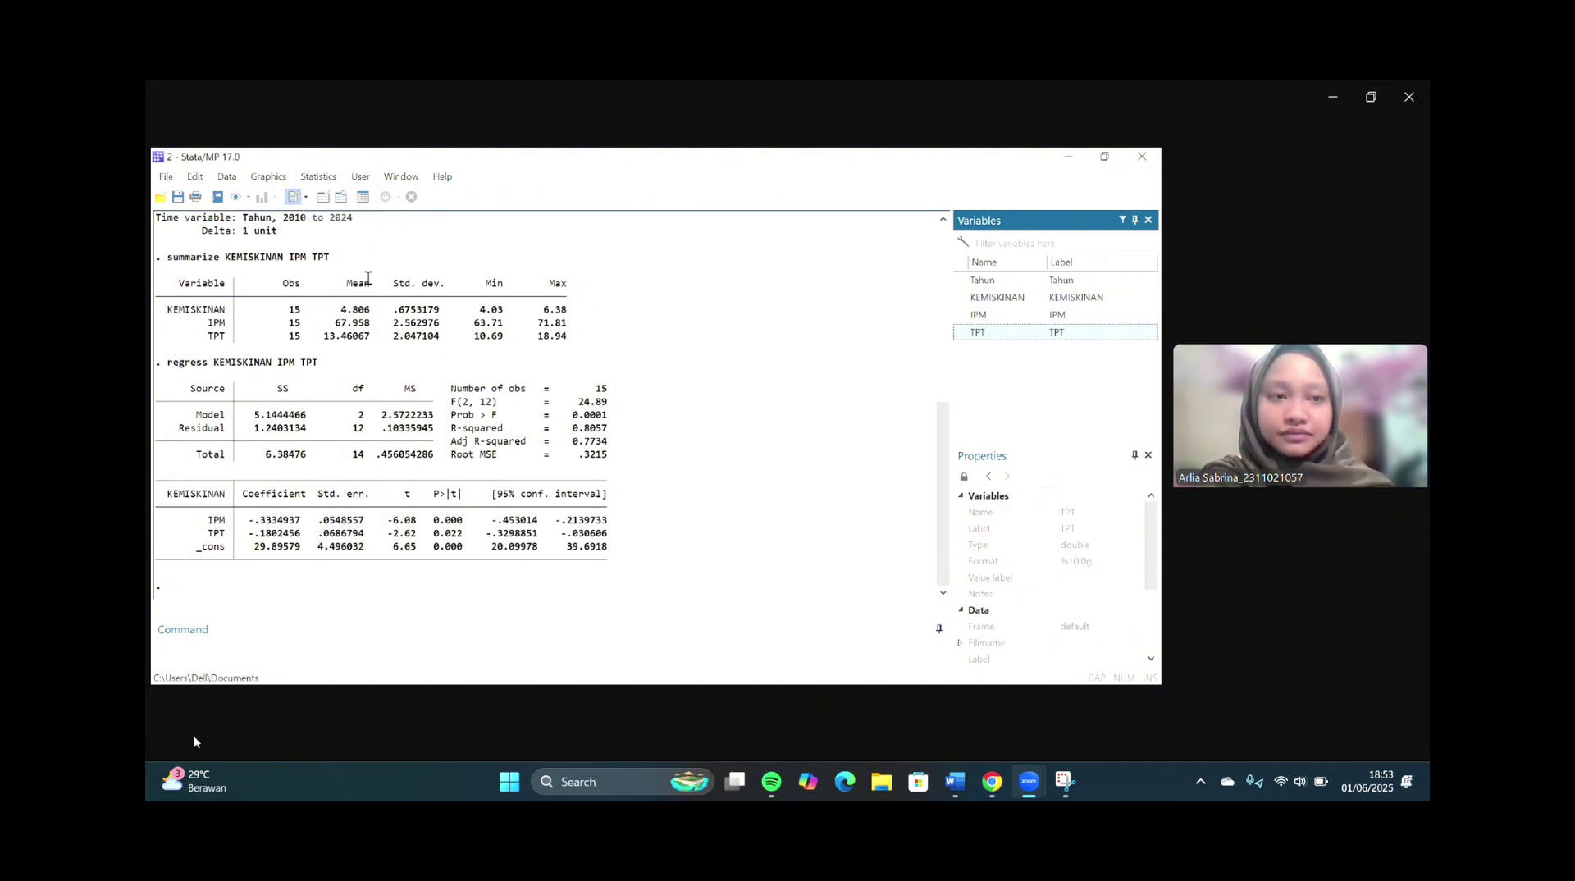
{"action": "right_click", "coordinate": [222, 245]}
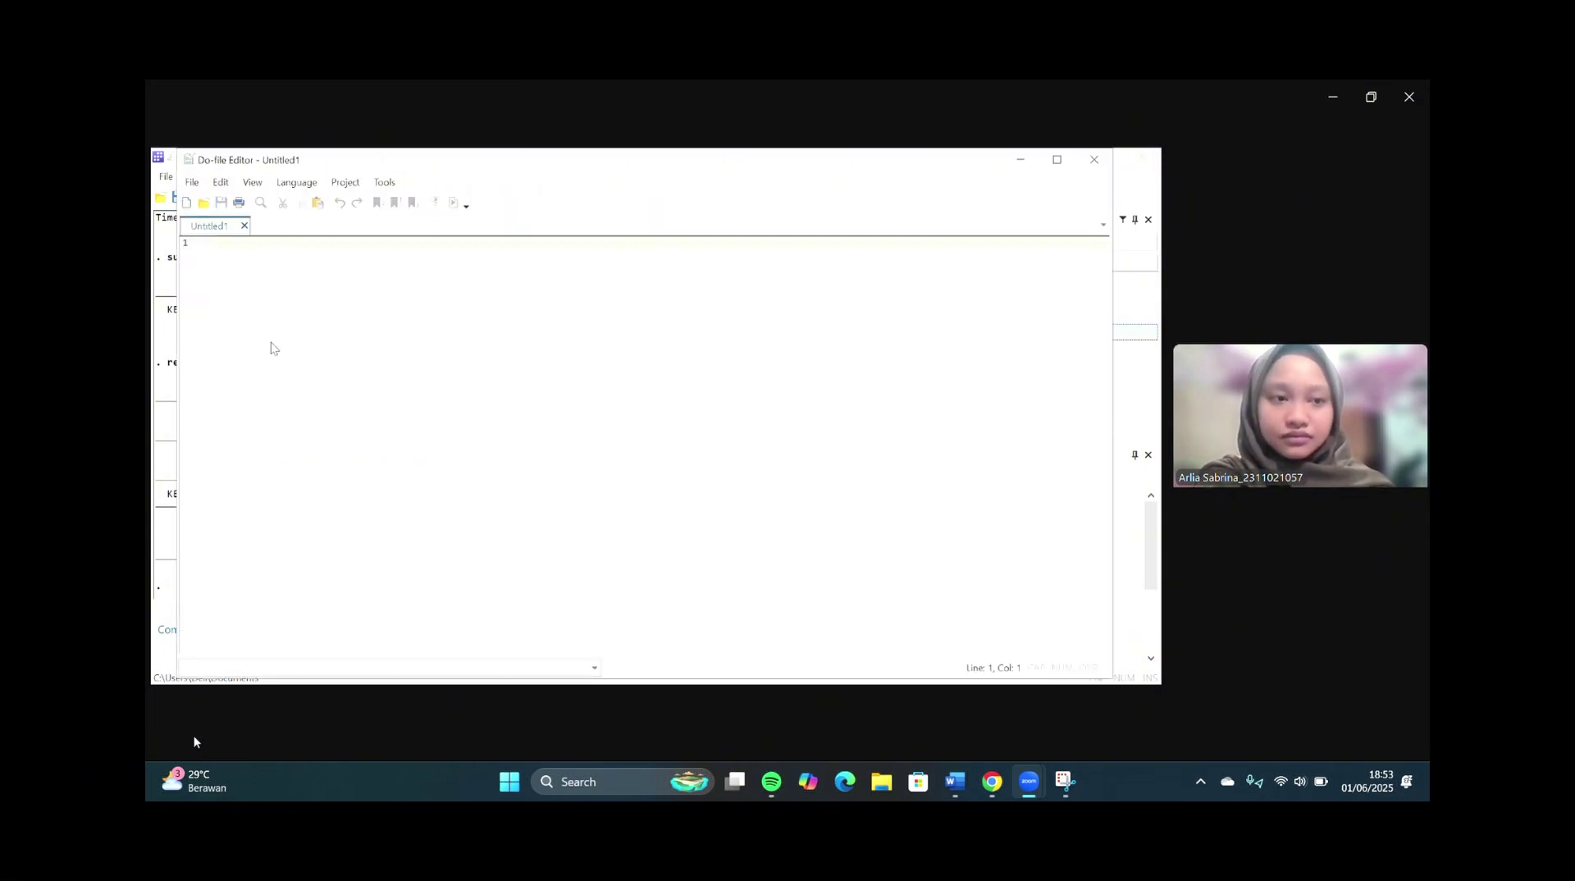
{"action": "left_click", "coordinate": [260, 328]}
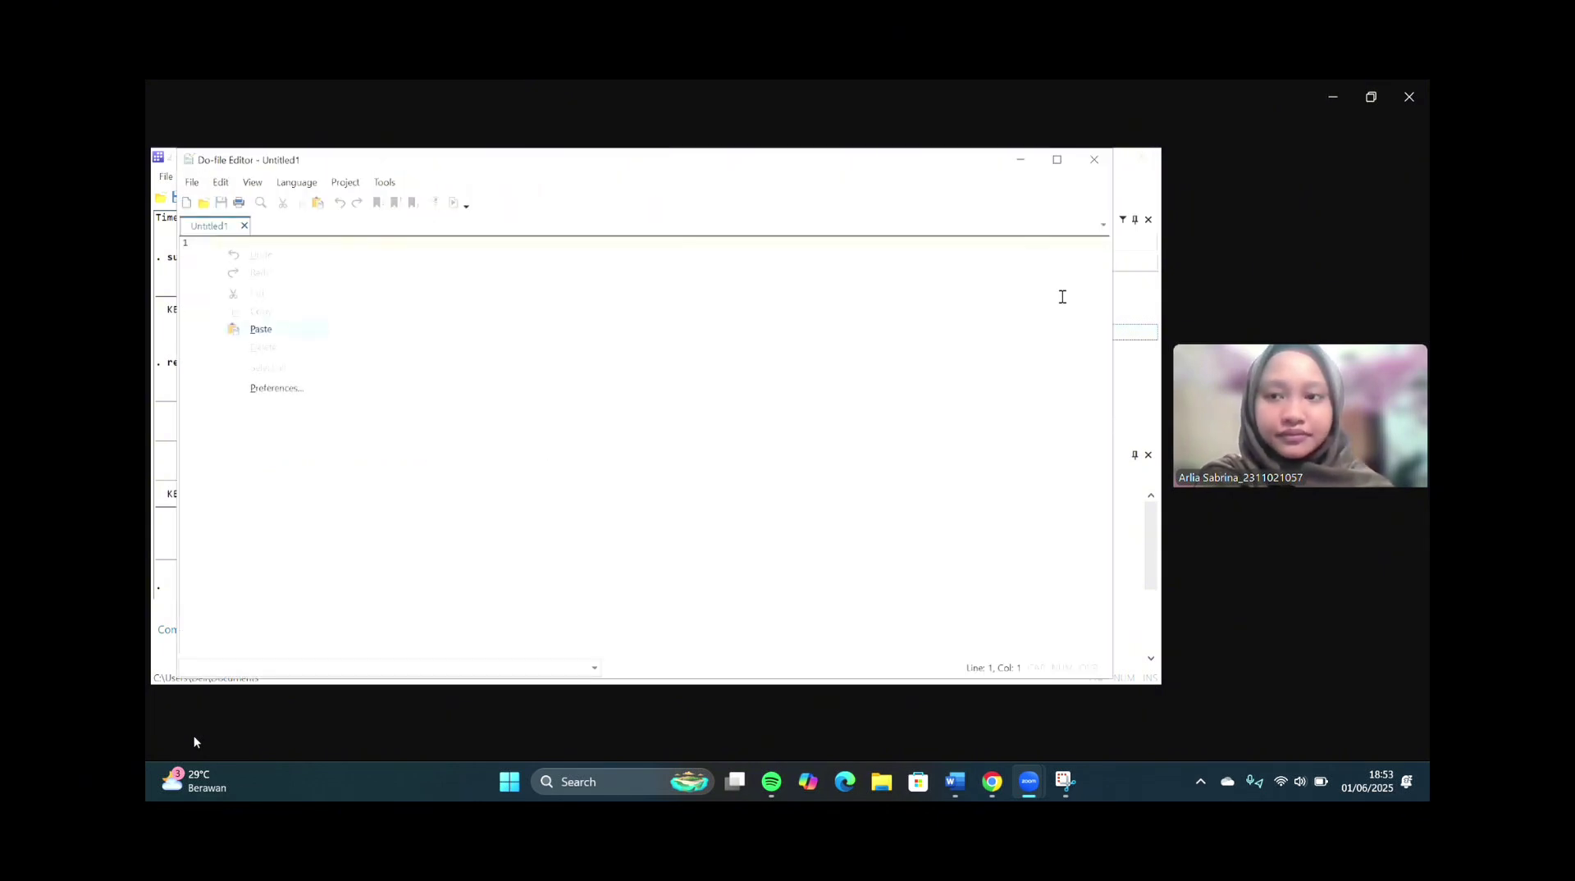
{"action": "left_click", "coordinate": [1103, 244]}
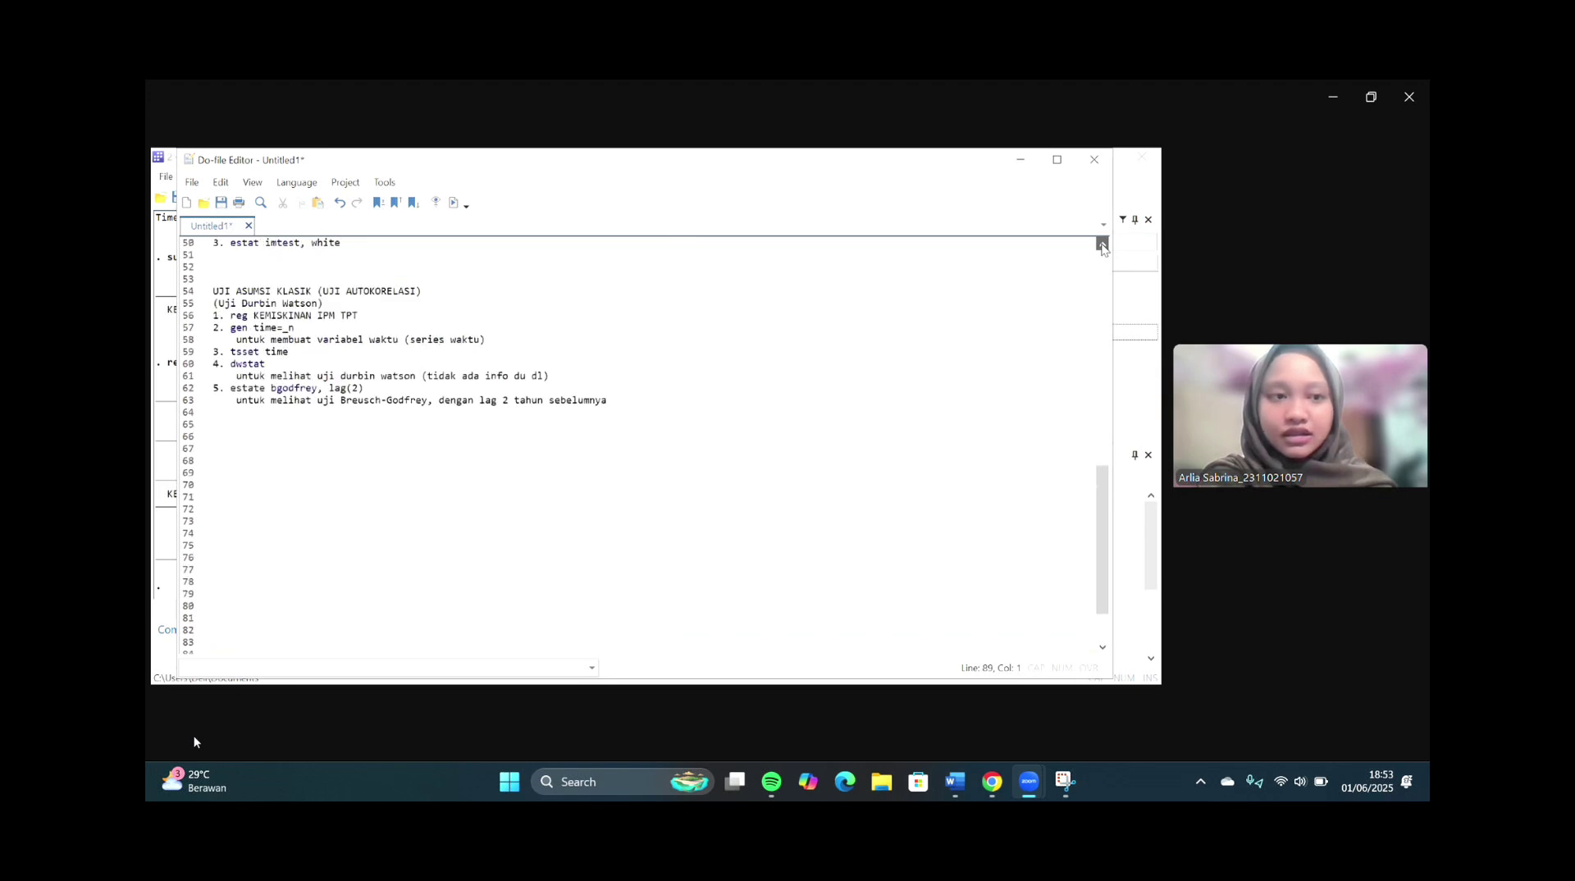
{"action": "scroll", "coordinate": [1102, 244], "scroll_direction": "up", "scroll_amount": 10}
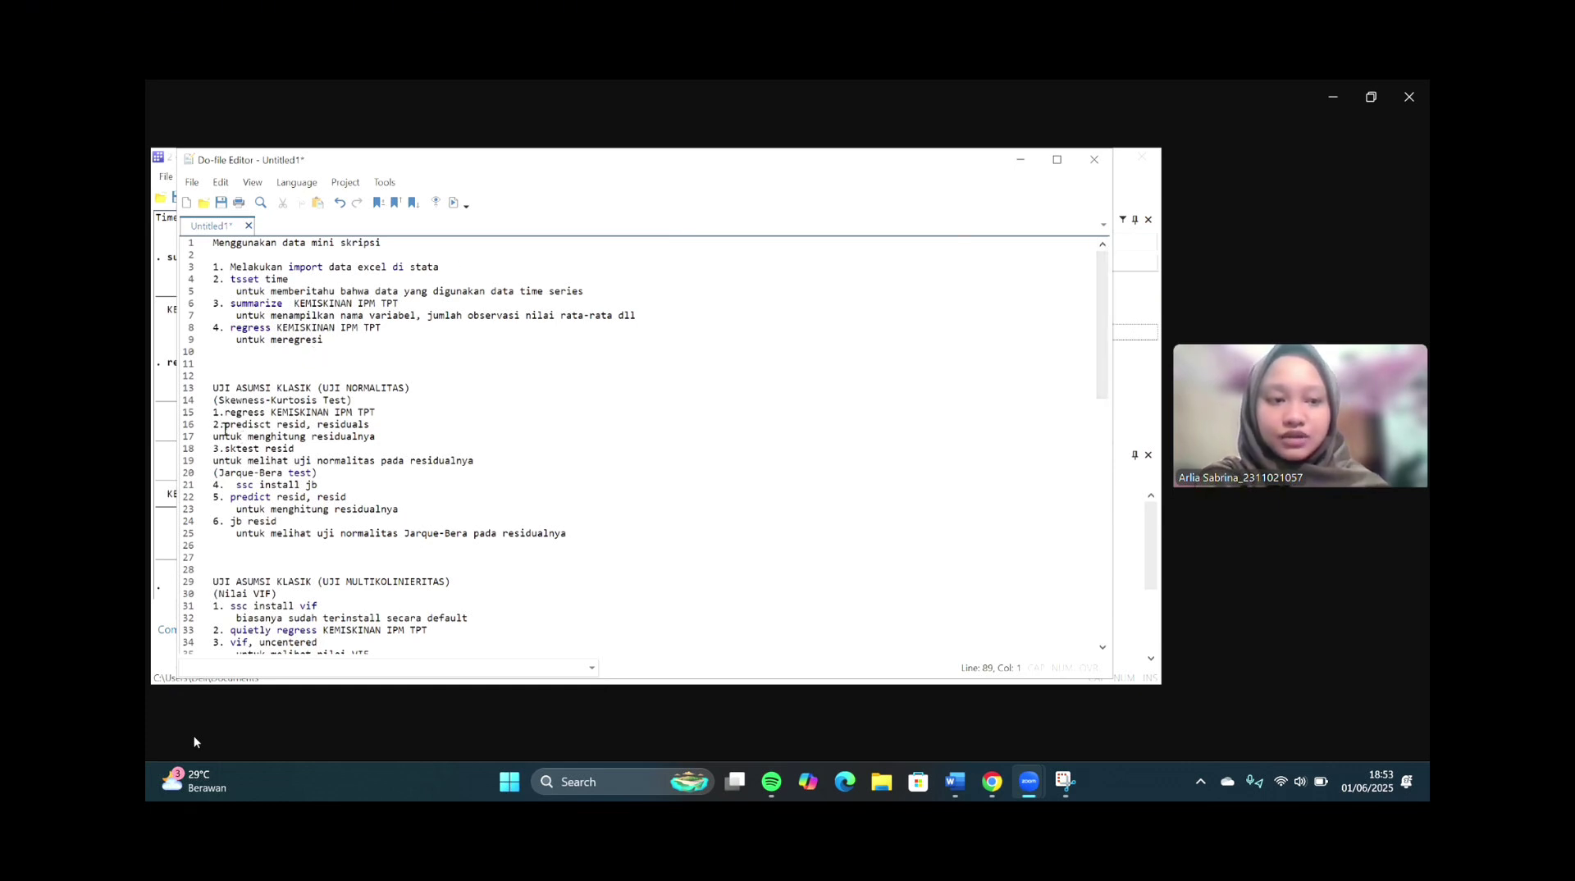
{"action": "left_click", "coordinate": [360, 426]}
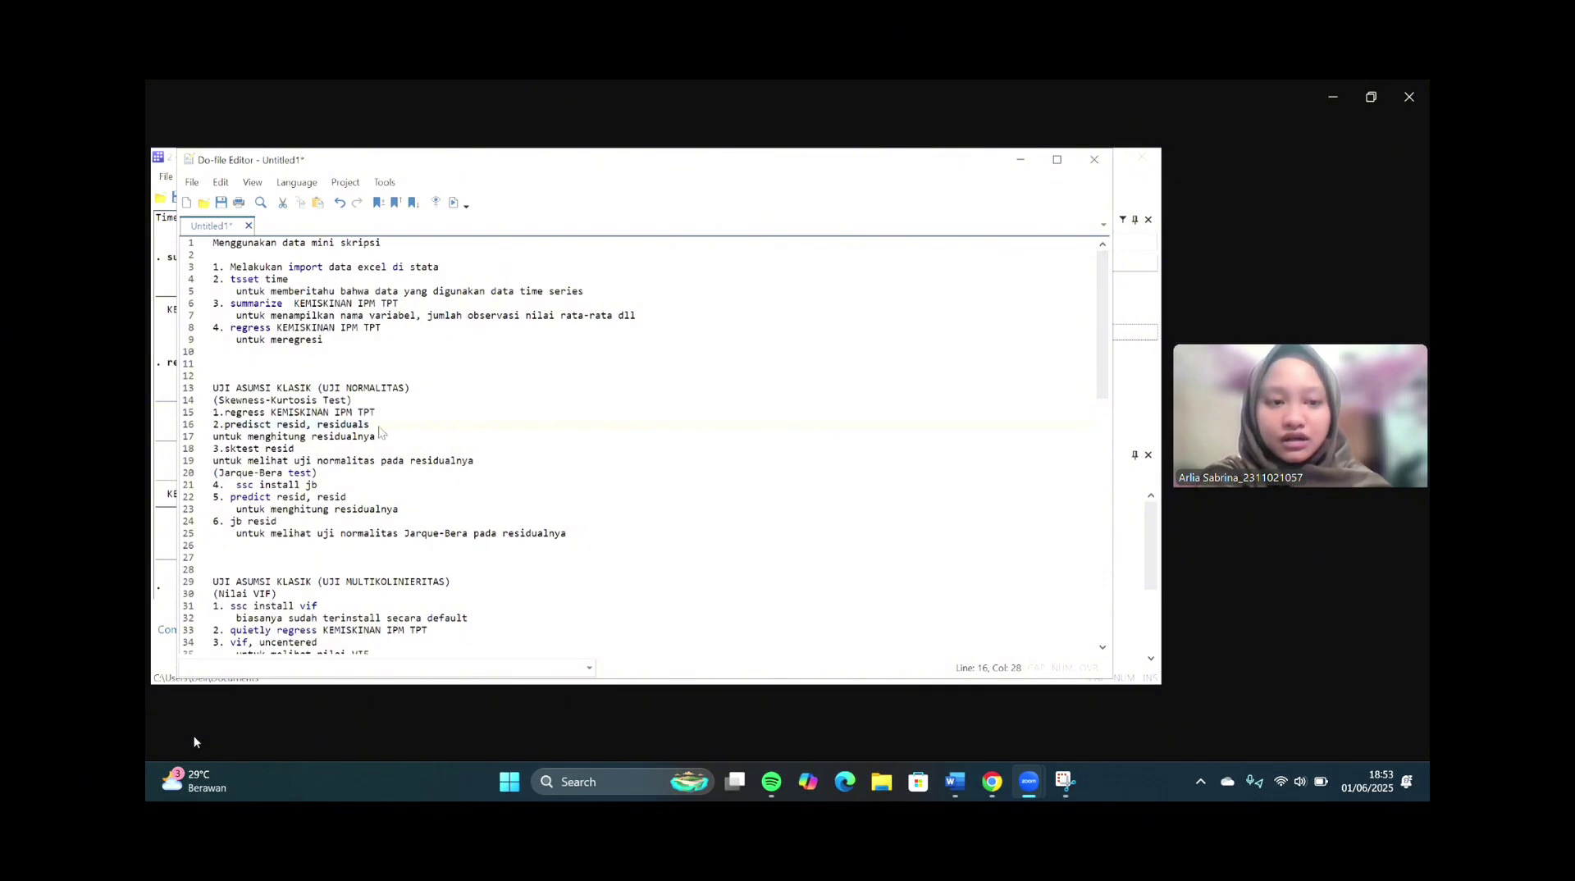
{"action": "right_click", "coordinate": [382, 432]}
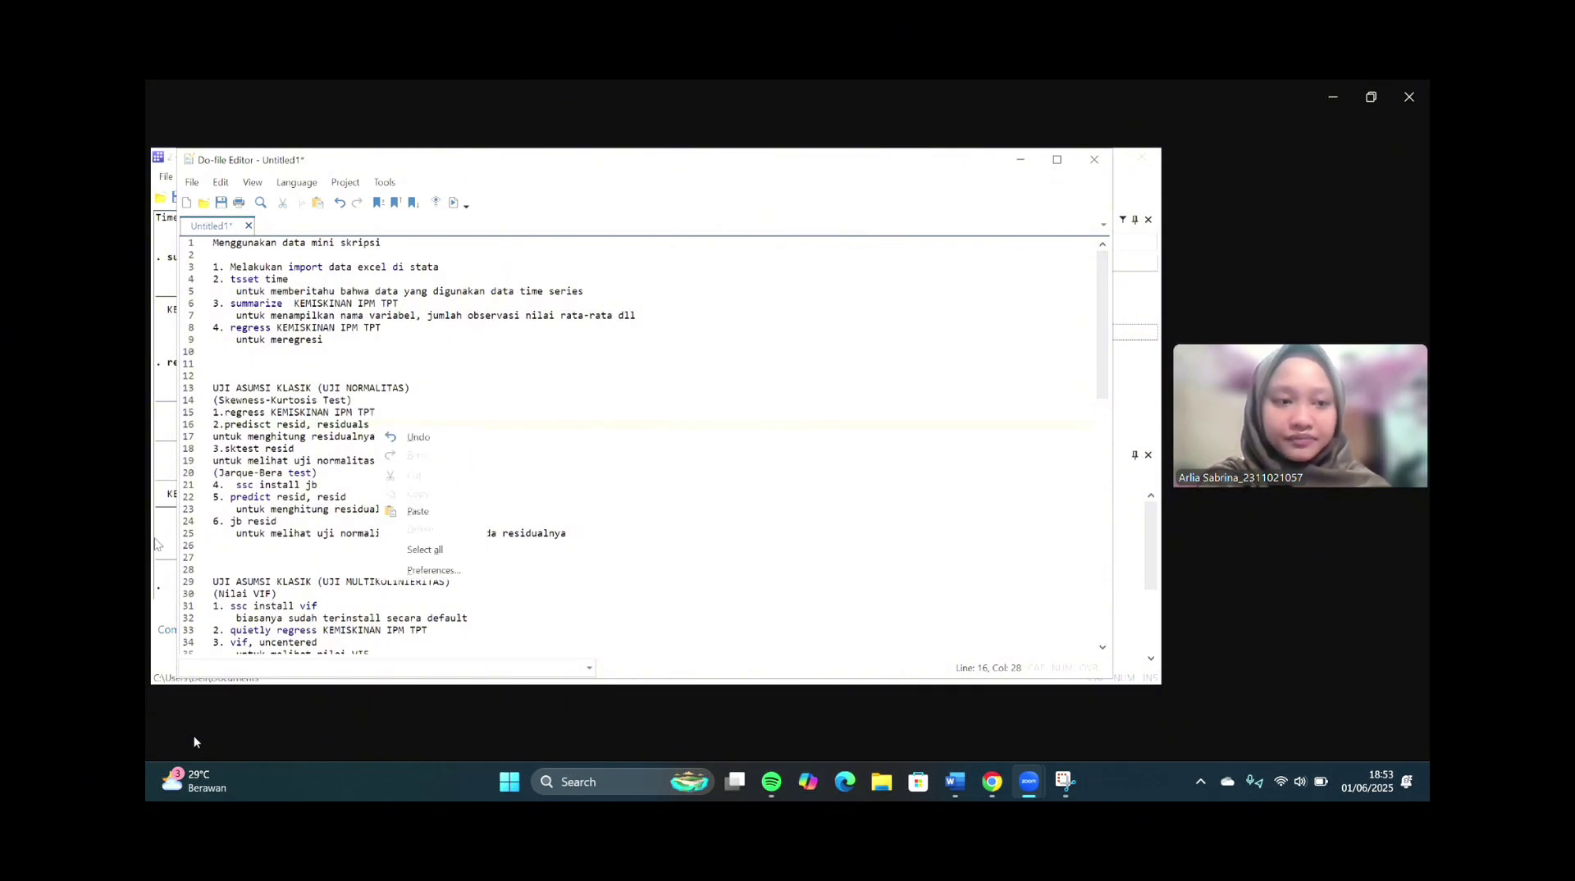
{"action": "left_click", "coordinate": [249, 424]}
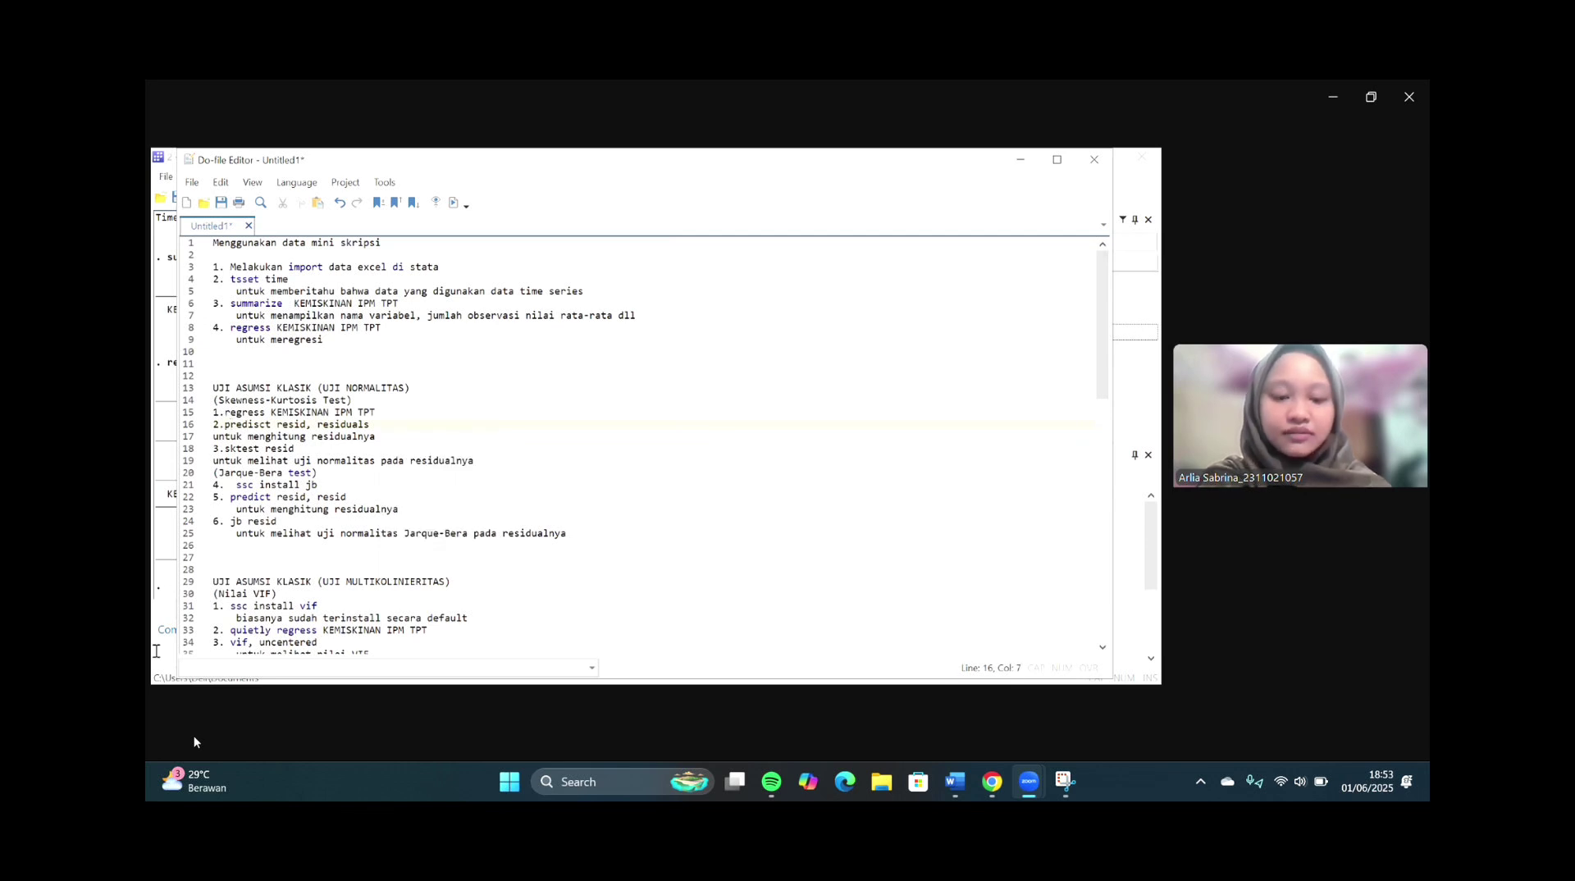
- Generate the regression residuals as a variable named resid by running predict resid, residuals
{"action": "left_click", "coordinate": [155, 651]}
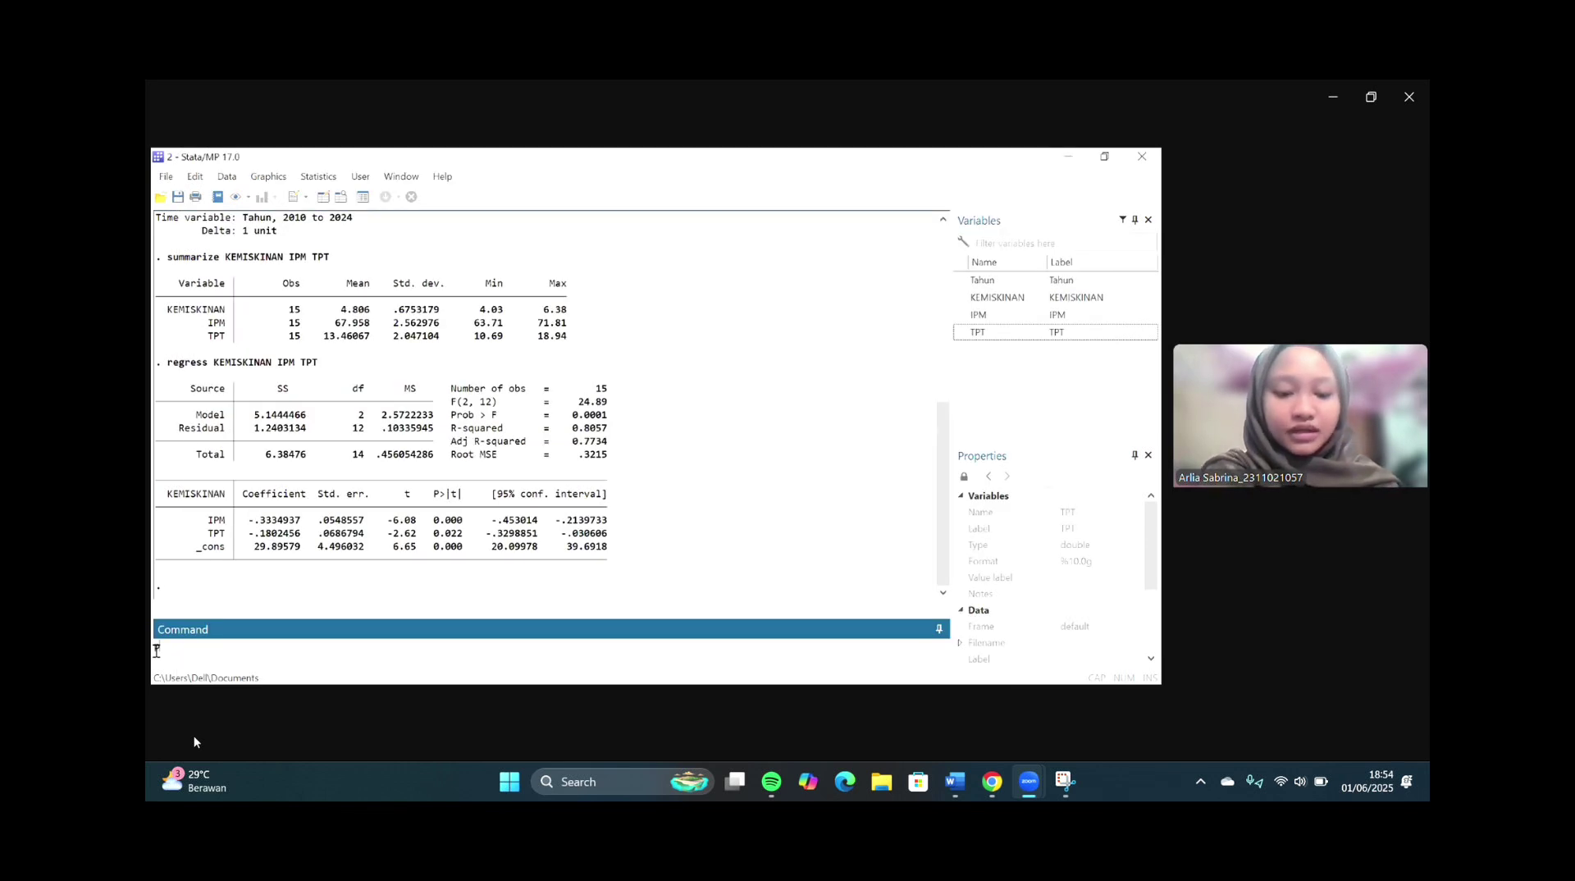
{"action": "type", "text": "predict resi"}
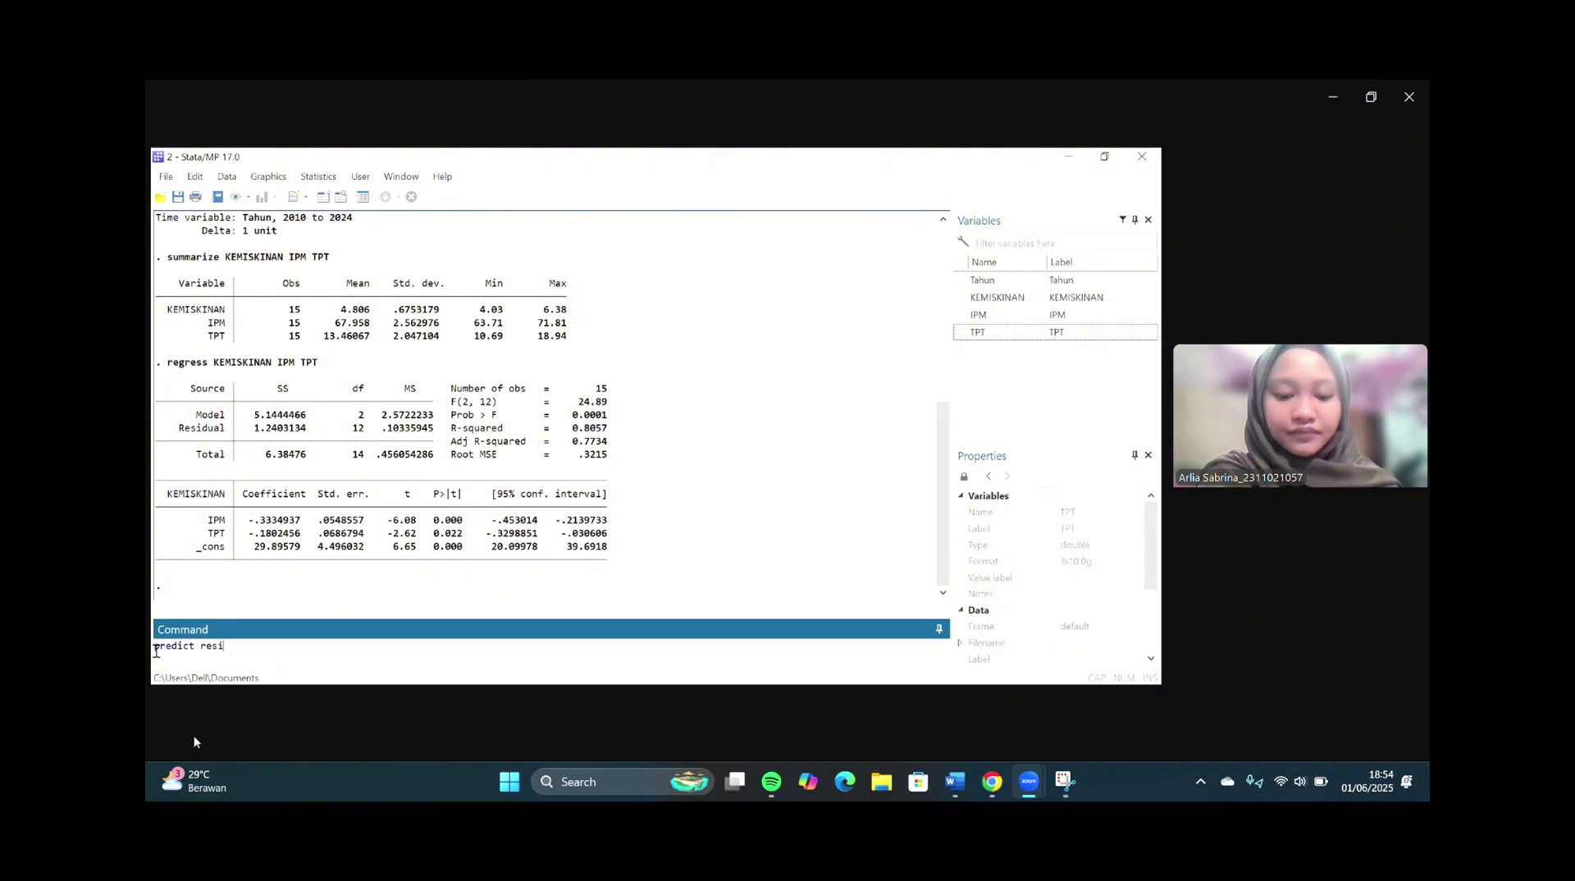
{"action": "type", "text": "d, residu"}
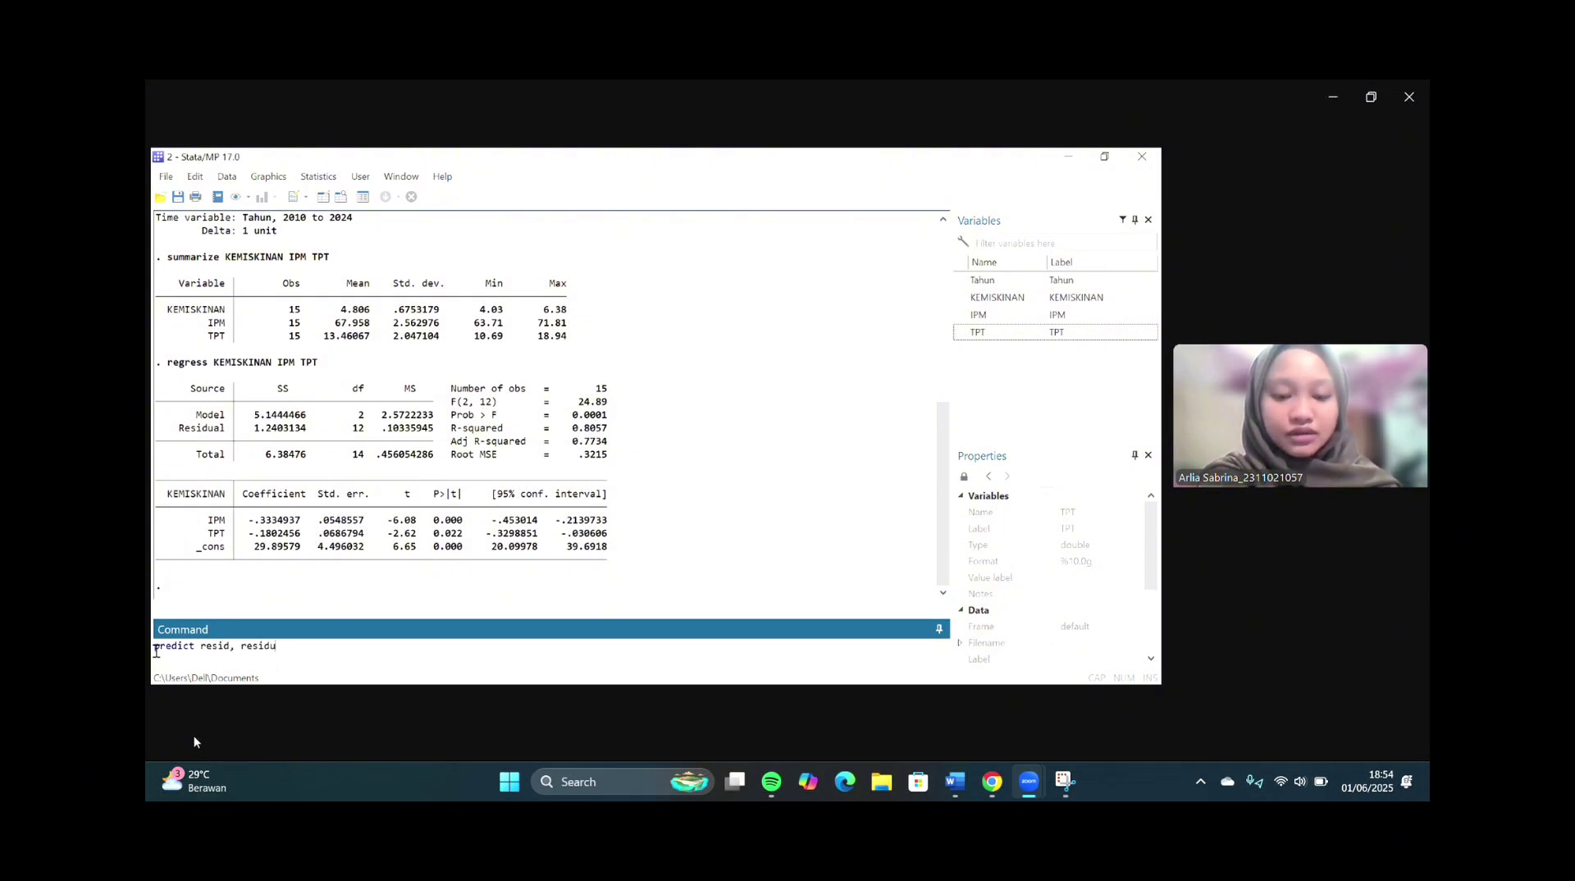
{"action": "type", "text": "als"}
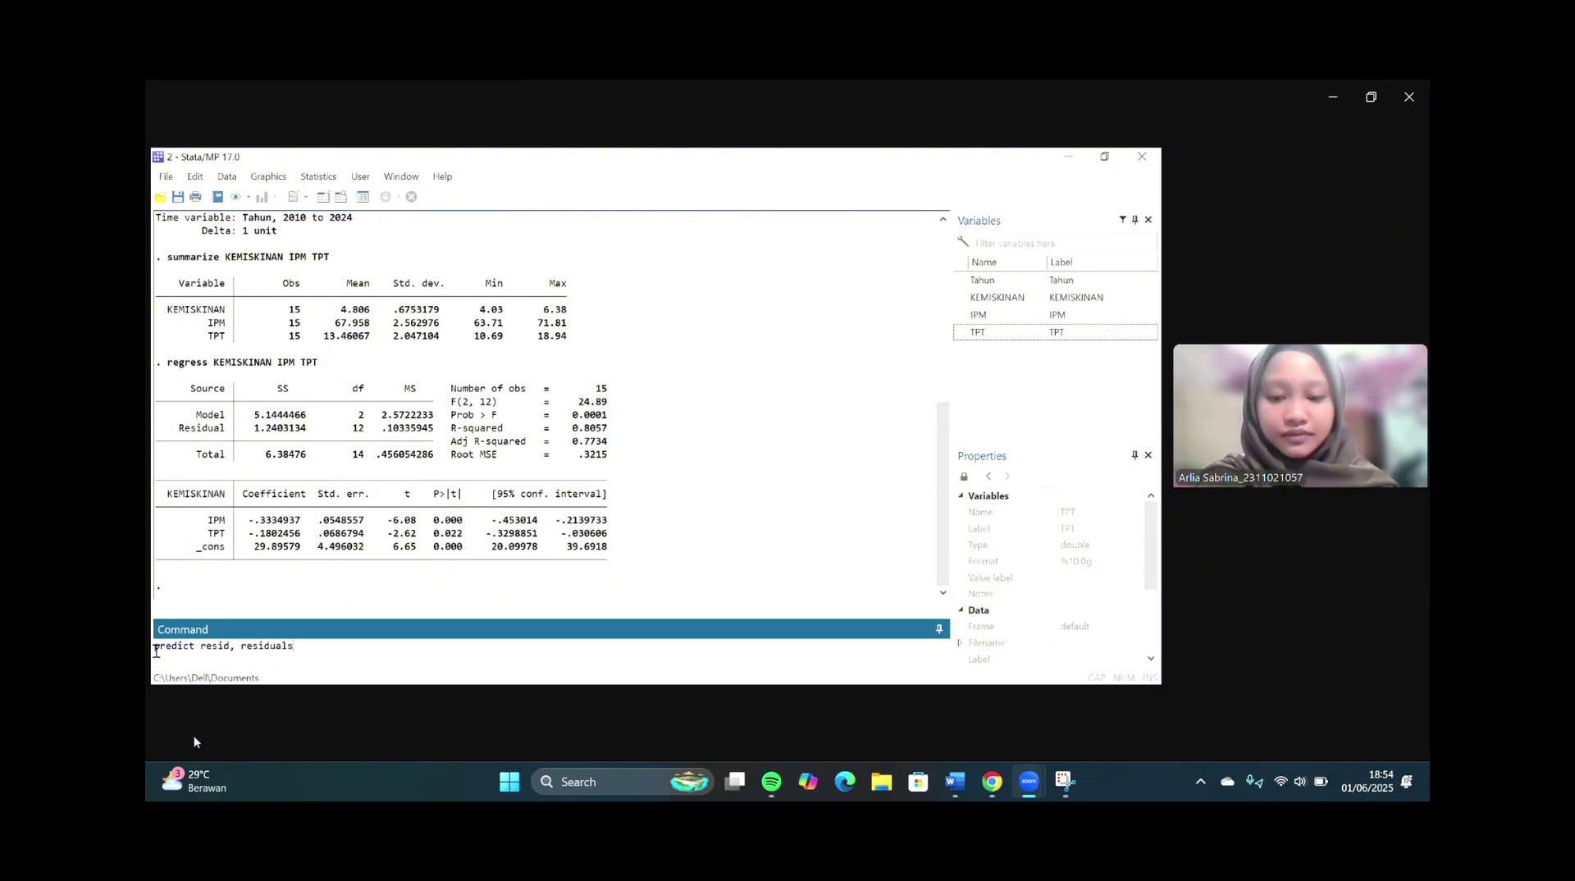
{"action": "key", "text": "Return"}
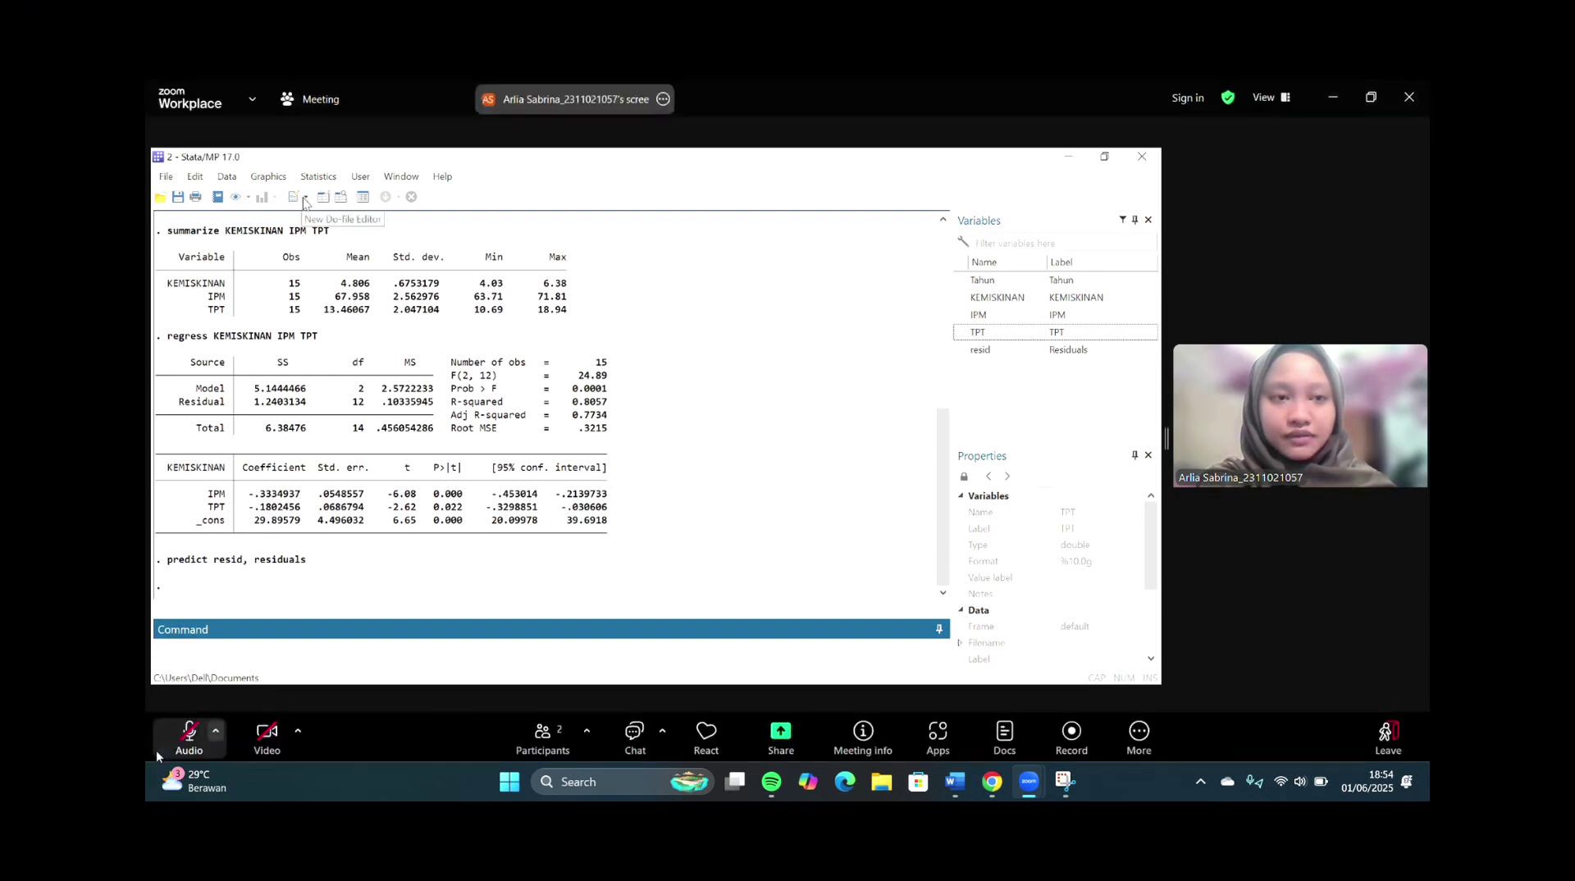
- Paste the command notes into a third new do-file and consult the Skewness-Kurtosis test command under Uji Normalitas
{"action": "left_click", "coordinate": [304, 198]}
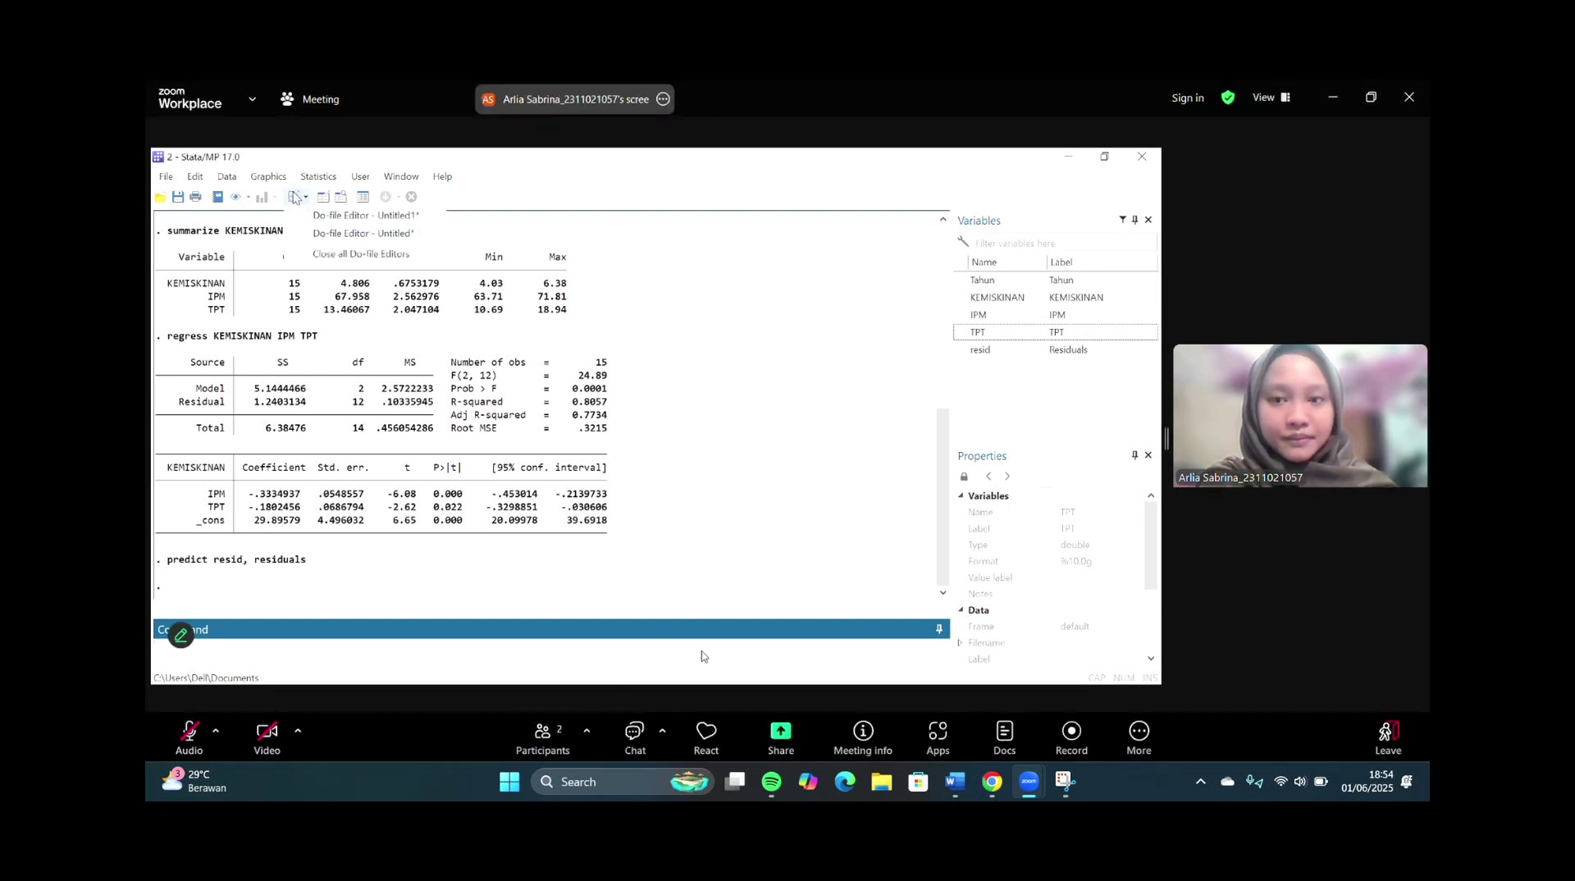
{"action": "left_click", "coordinate": [297, 197]}
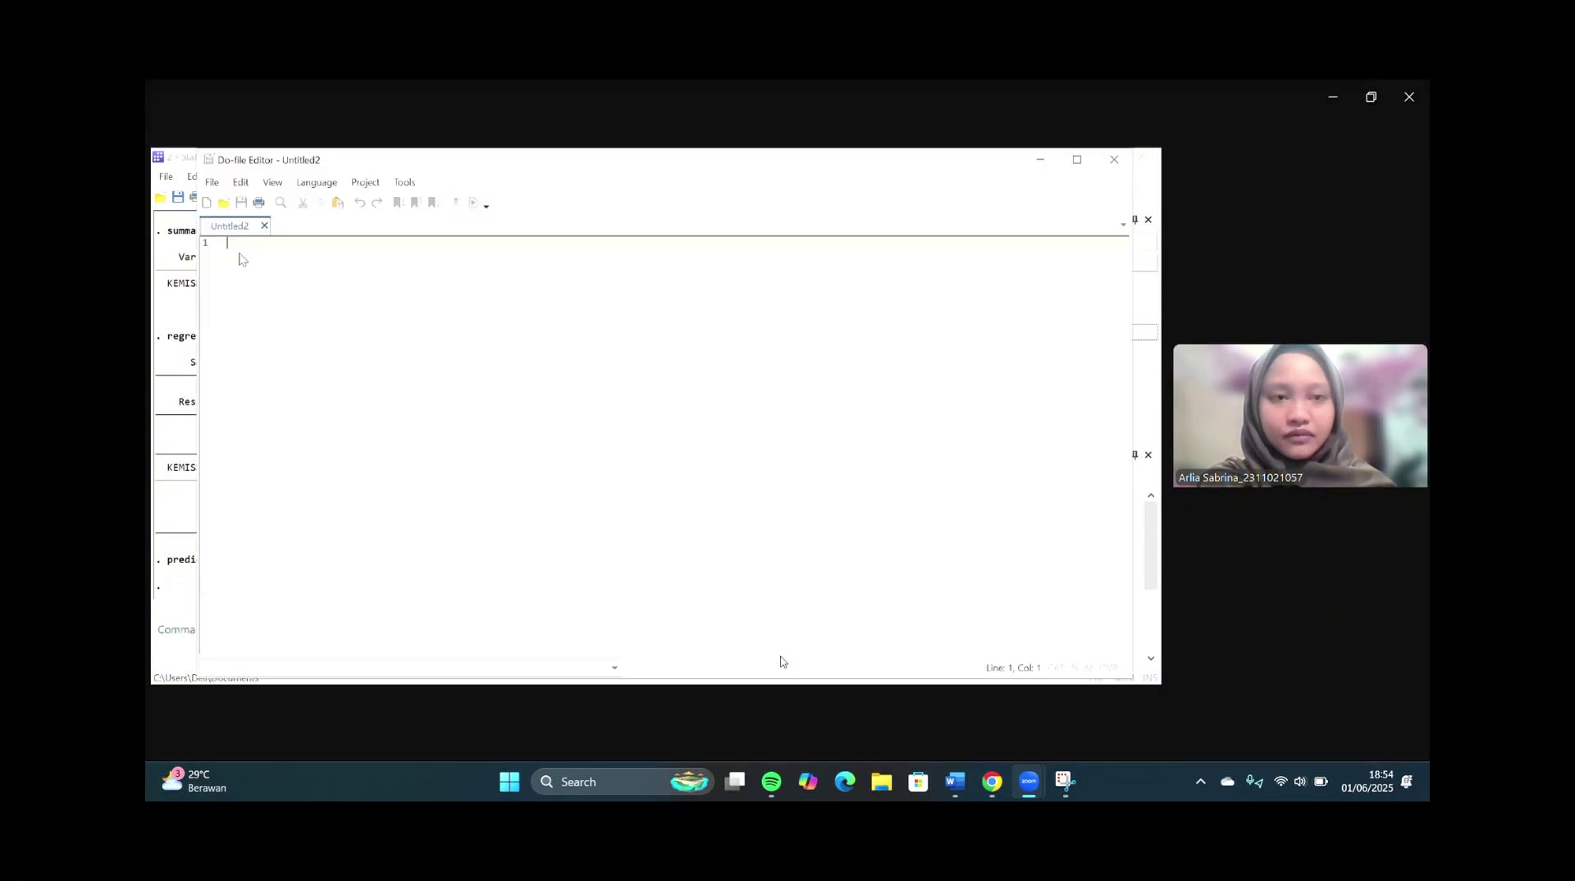
{"action": "right_click", "coordinate": [243, 255]}
{"action": "left_click", "coordinate": [279, 337]}
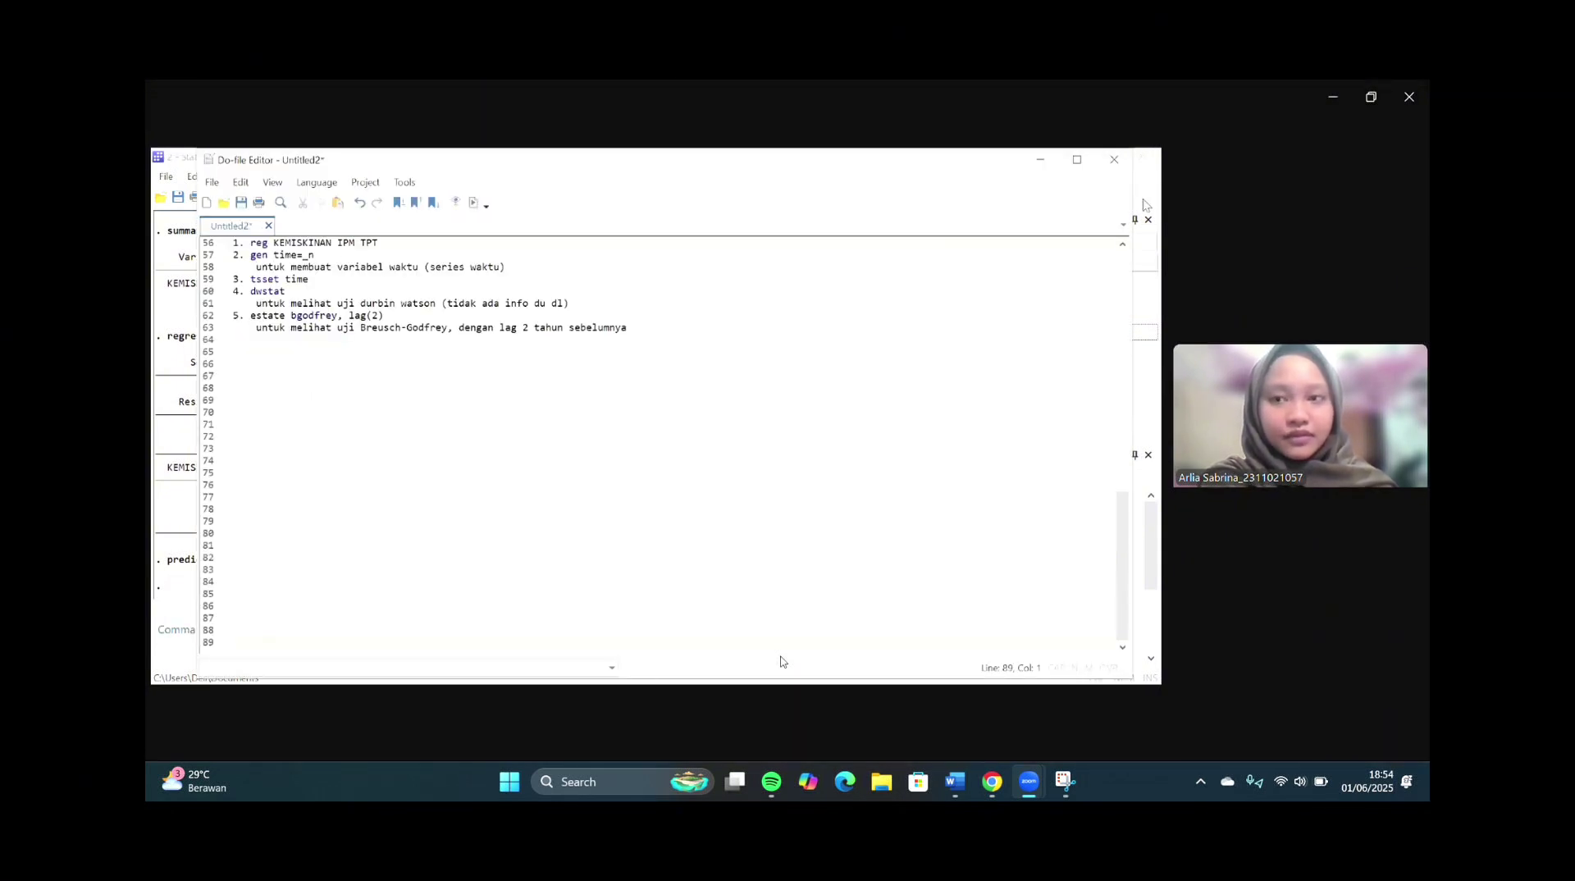
{"action": "left_click", "coordinate": [1123, 245]}
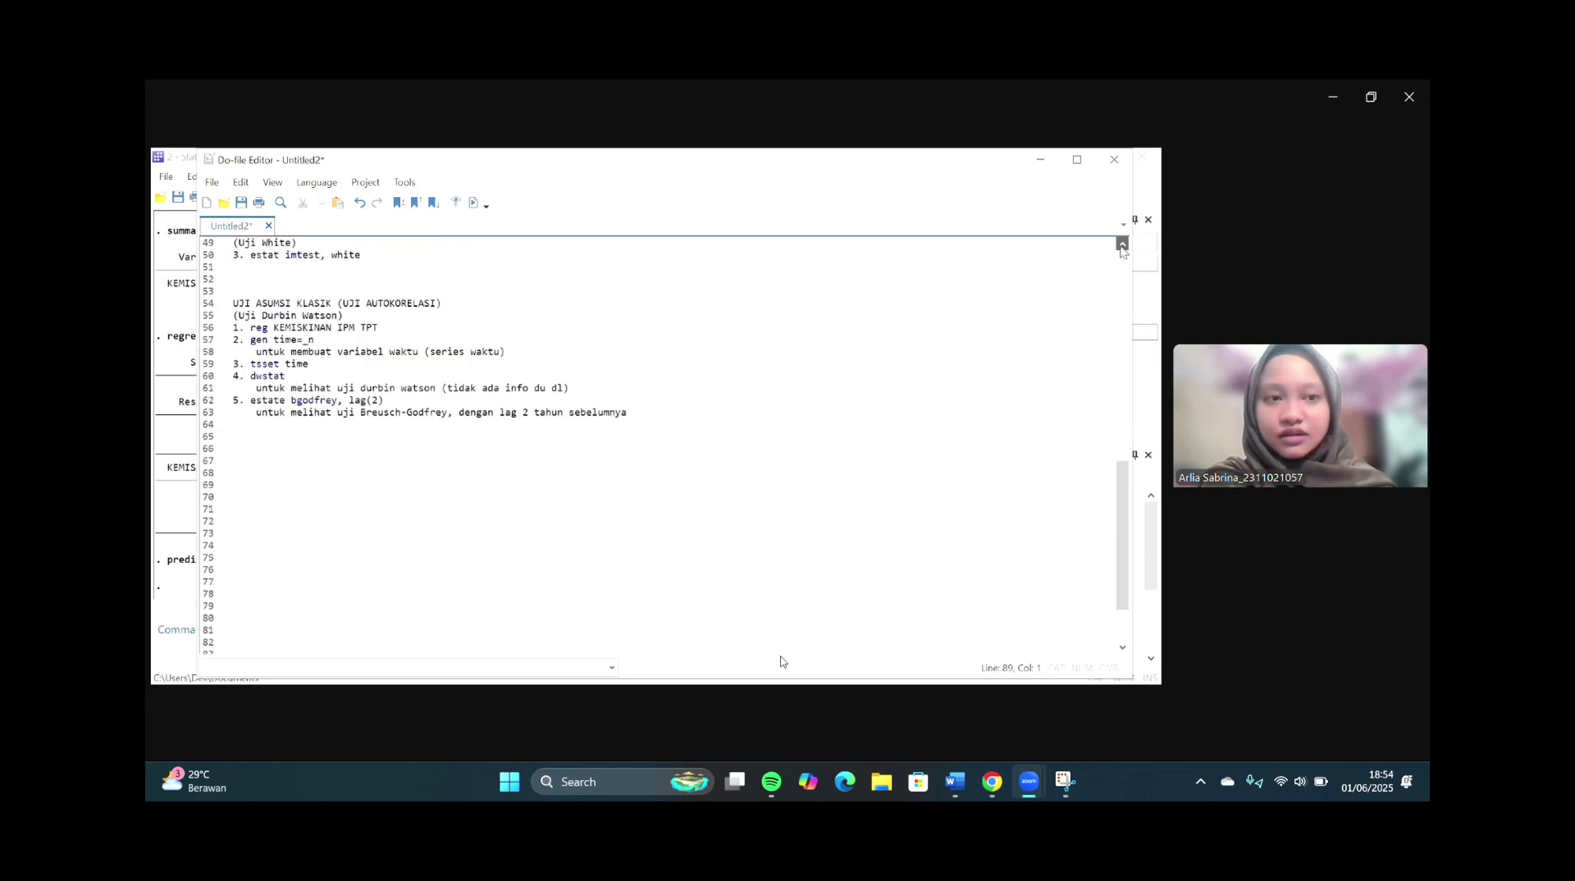
{"action": "left_click_drag", "start_coordinate": [1122, 245], "coordinate": [1123, 245]}
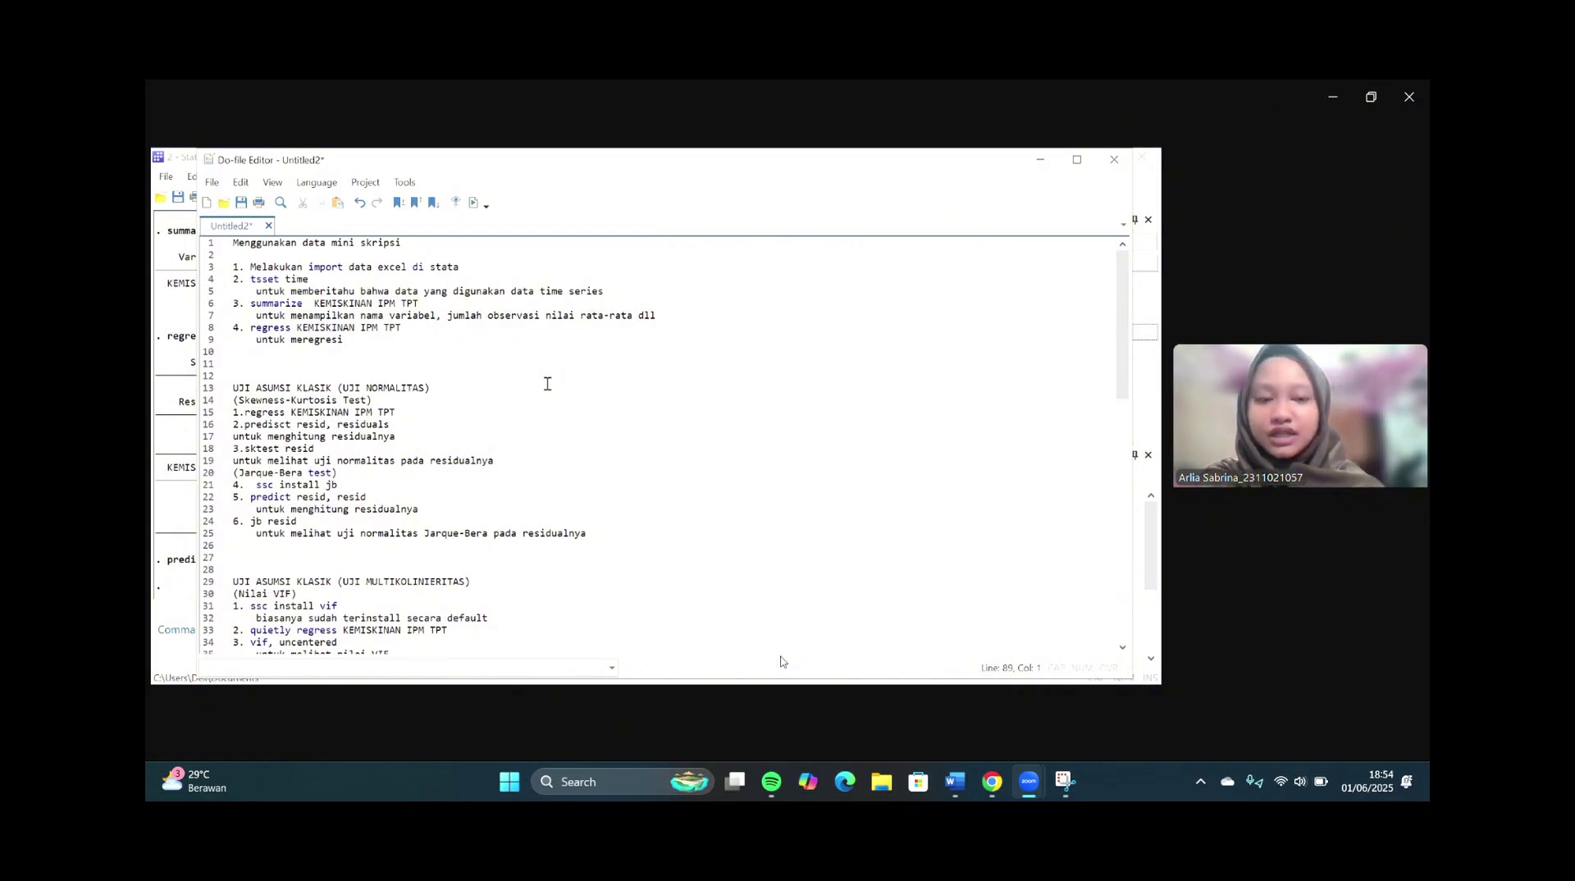
- Run sktest resid to perform the skewness and kurtosis normality test on the residuals
{"action": "left_click", "coordinate": [159, 638]}
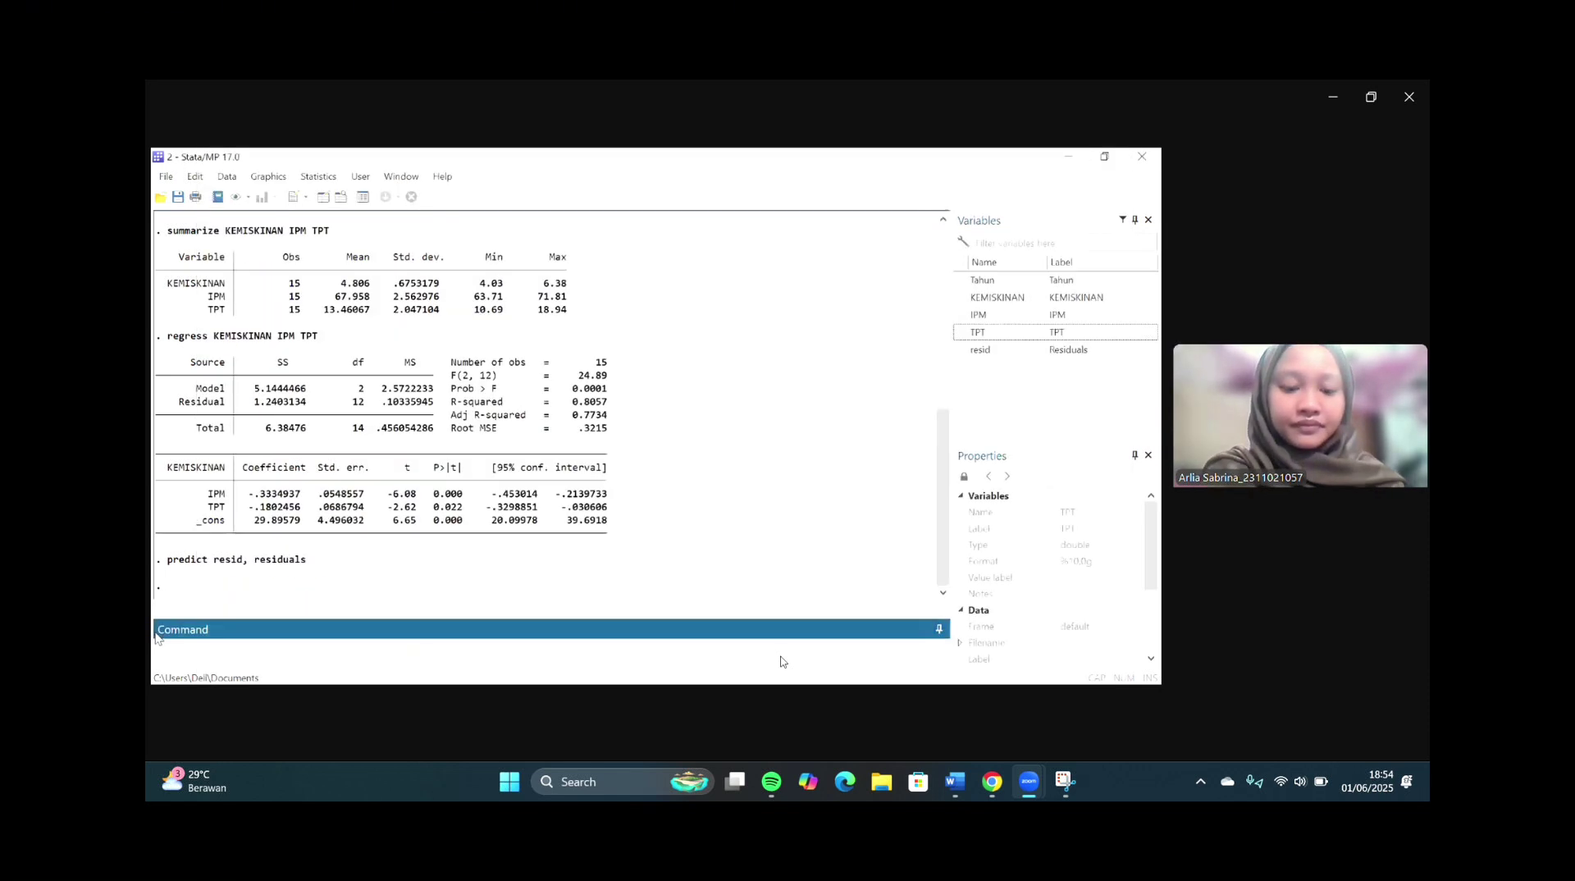
{"action": "type", "text": "sktest resid"}
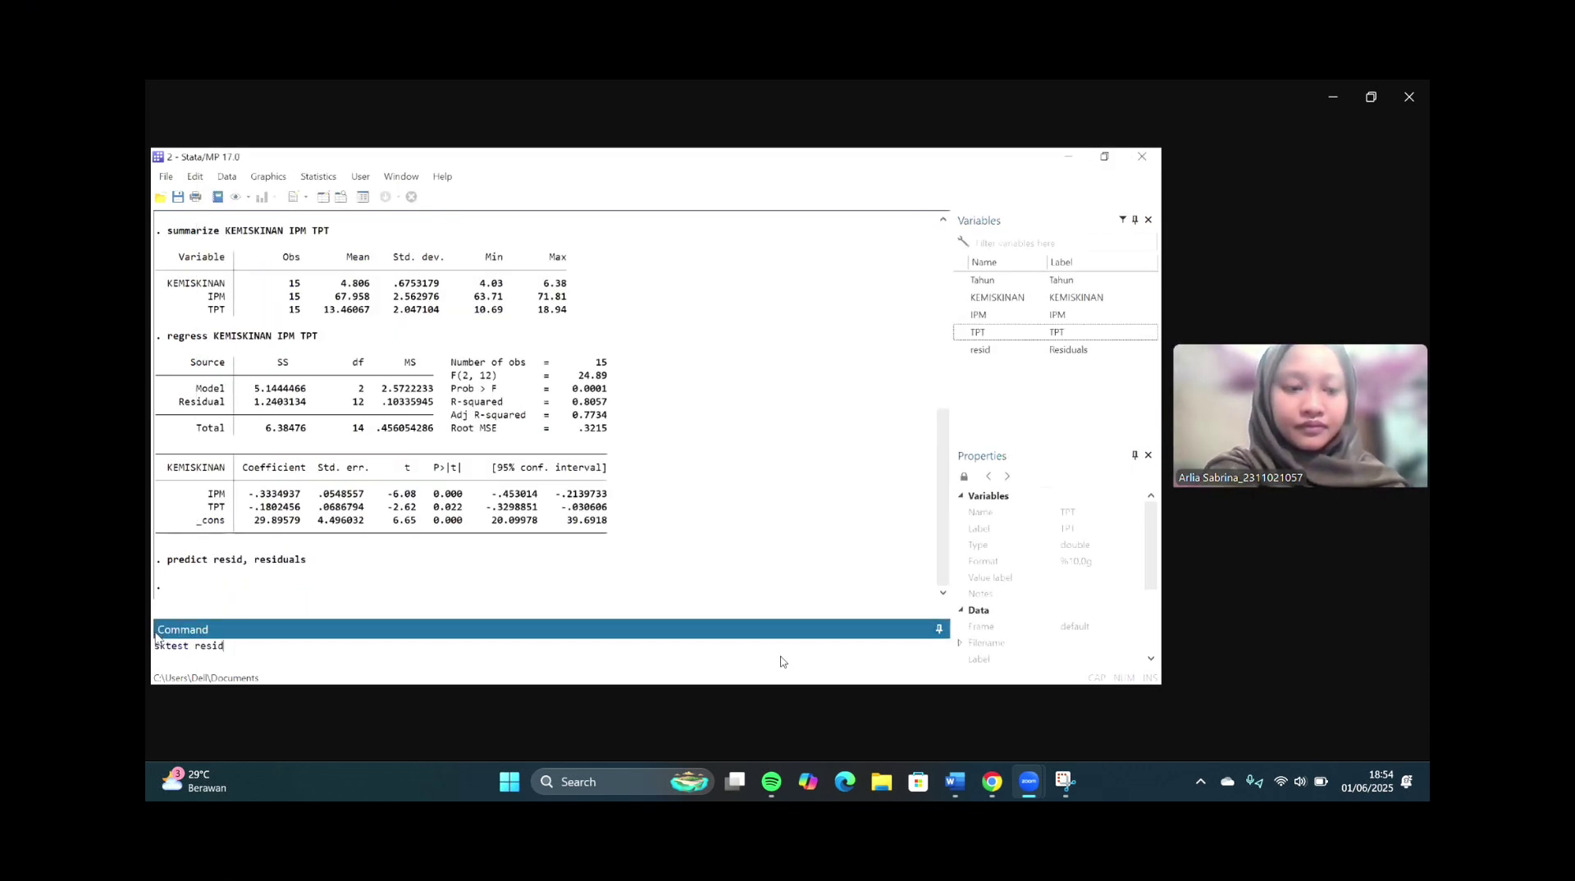
{"action": "key", "text": "Return"}
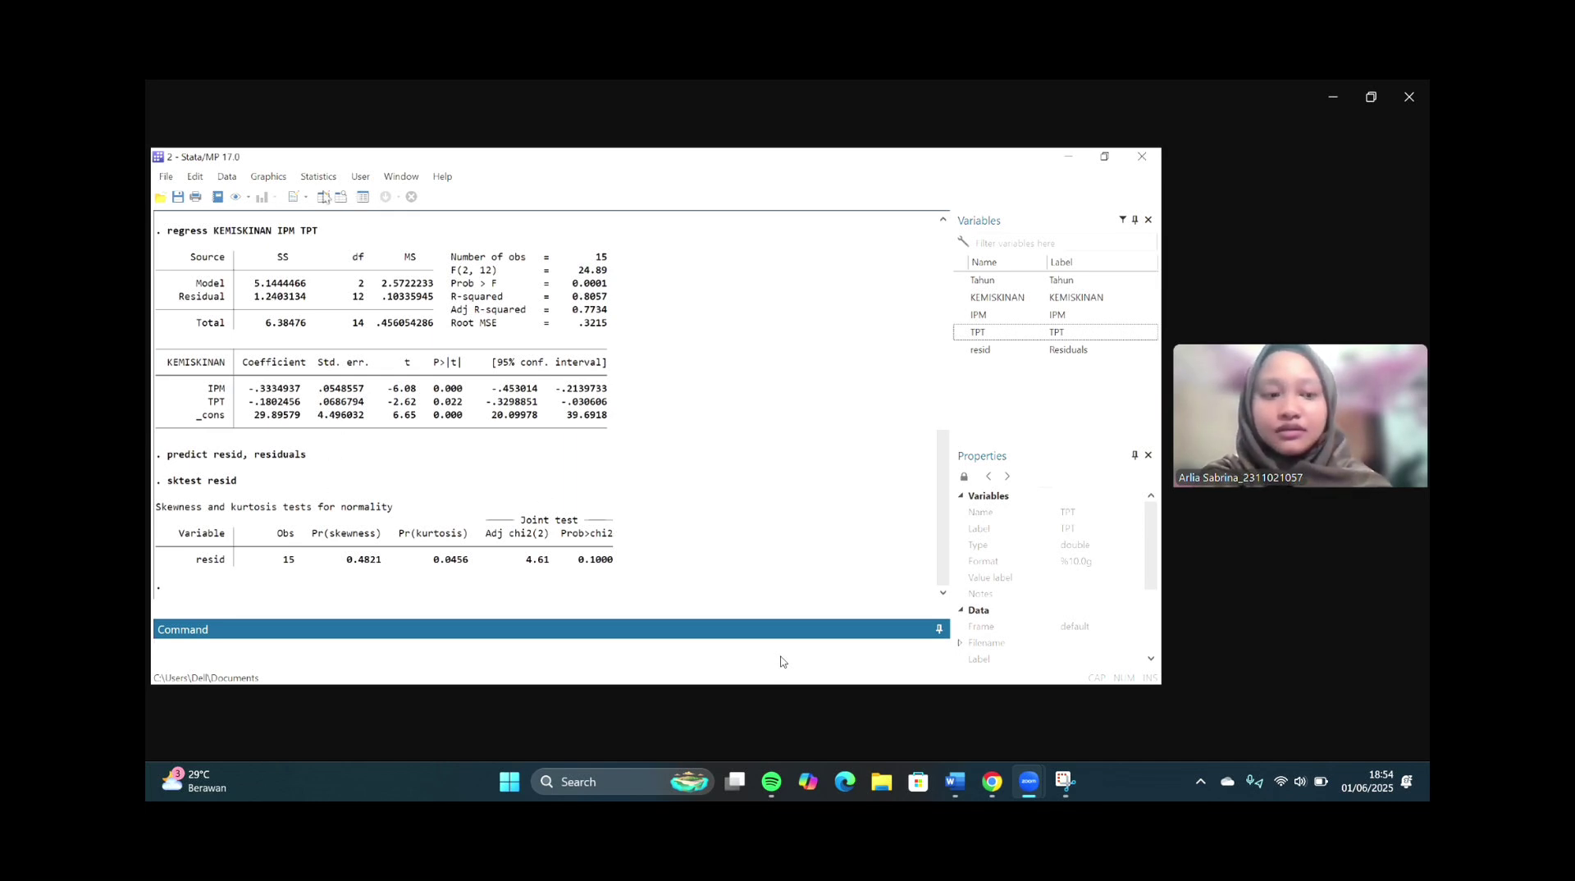
- Paste the command notes into a fourth new do-file and consult the Jarque-Bera commands under Uji Normalitas
{"action": "left_click", "coordinate": [297, 205]}
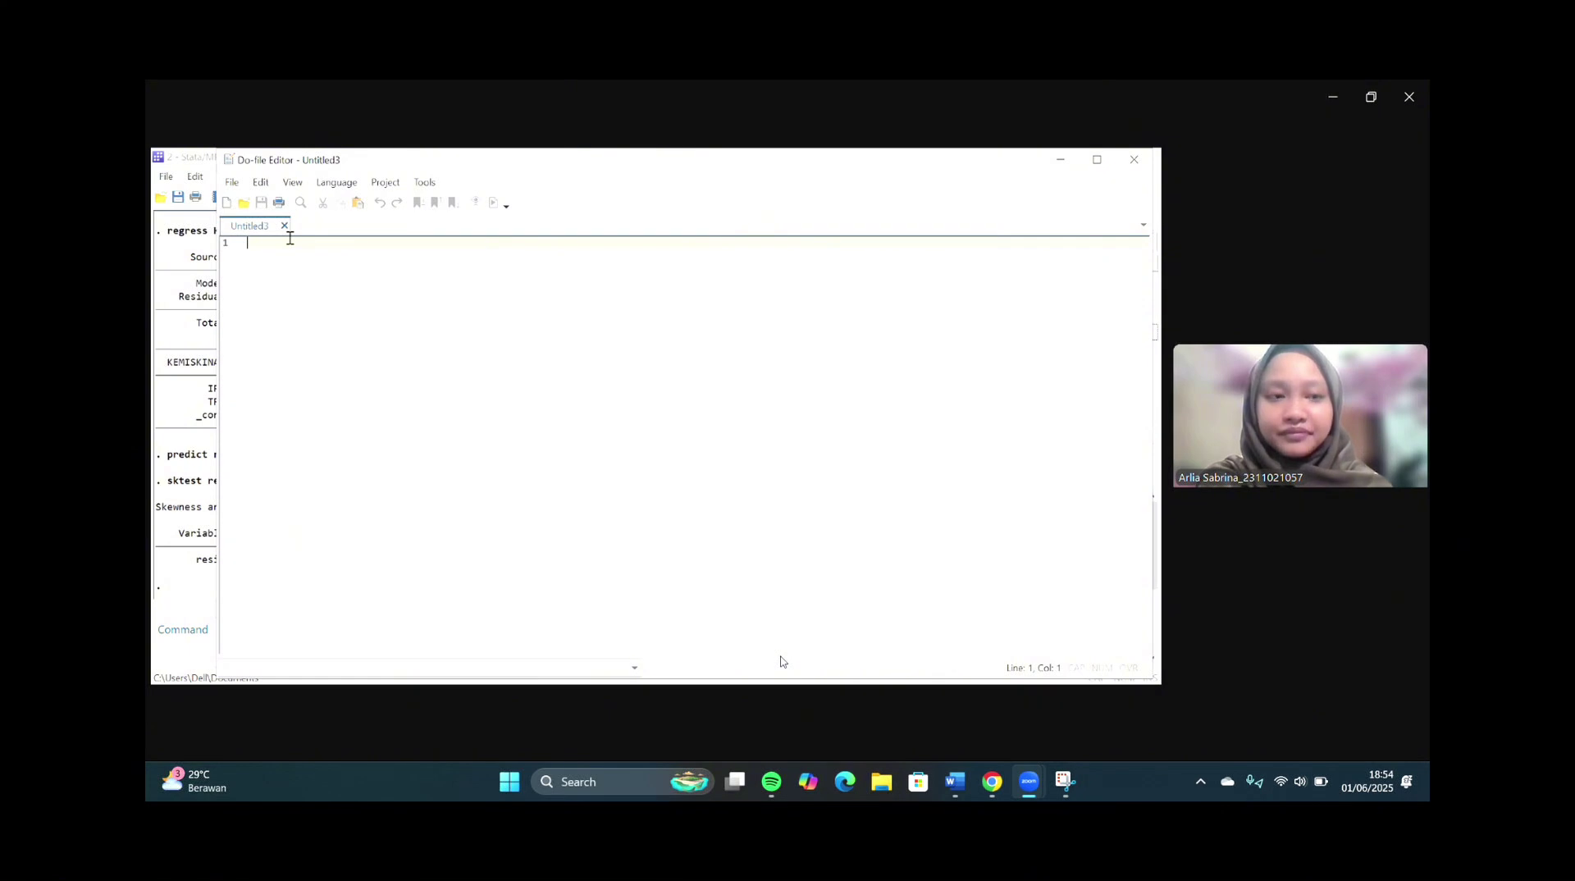
{"action": "right_click", "coordinate": [290, 239]}
{"action": "left_click", "coordinate": [328, 337]}
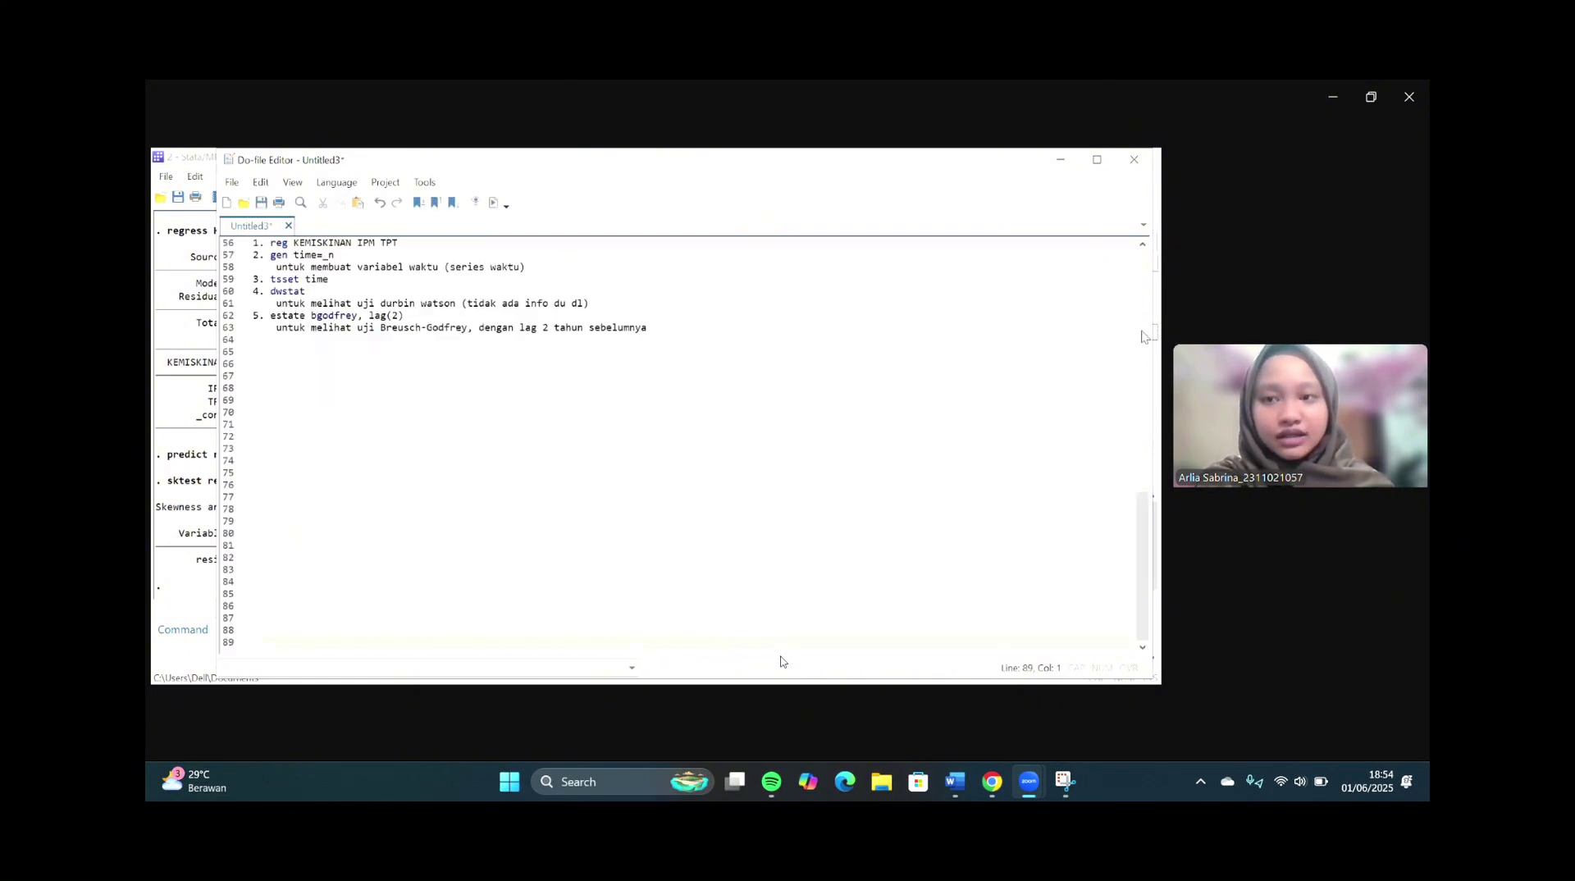
{"action": "left_click", "coordinate": [1144, 256]}
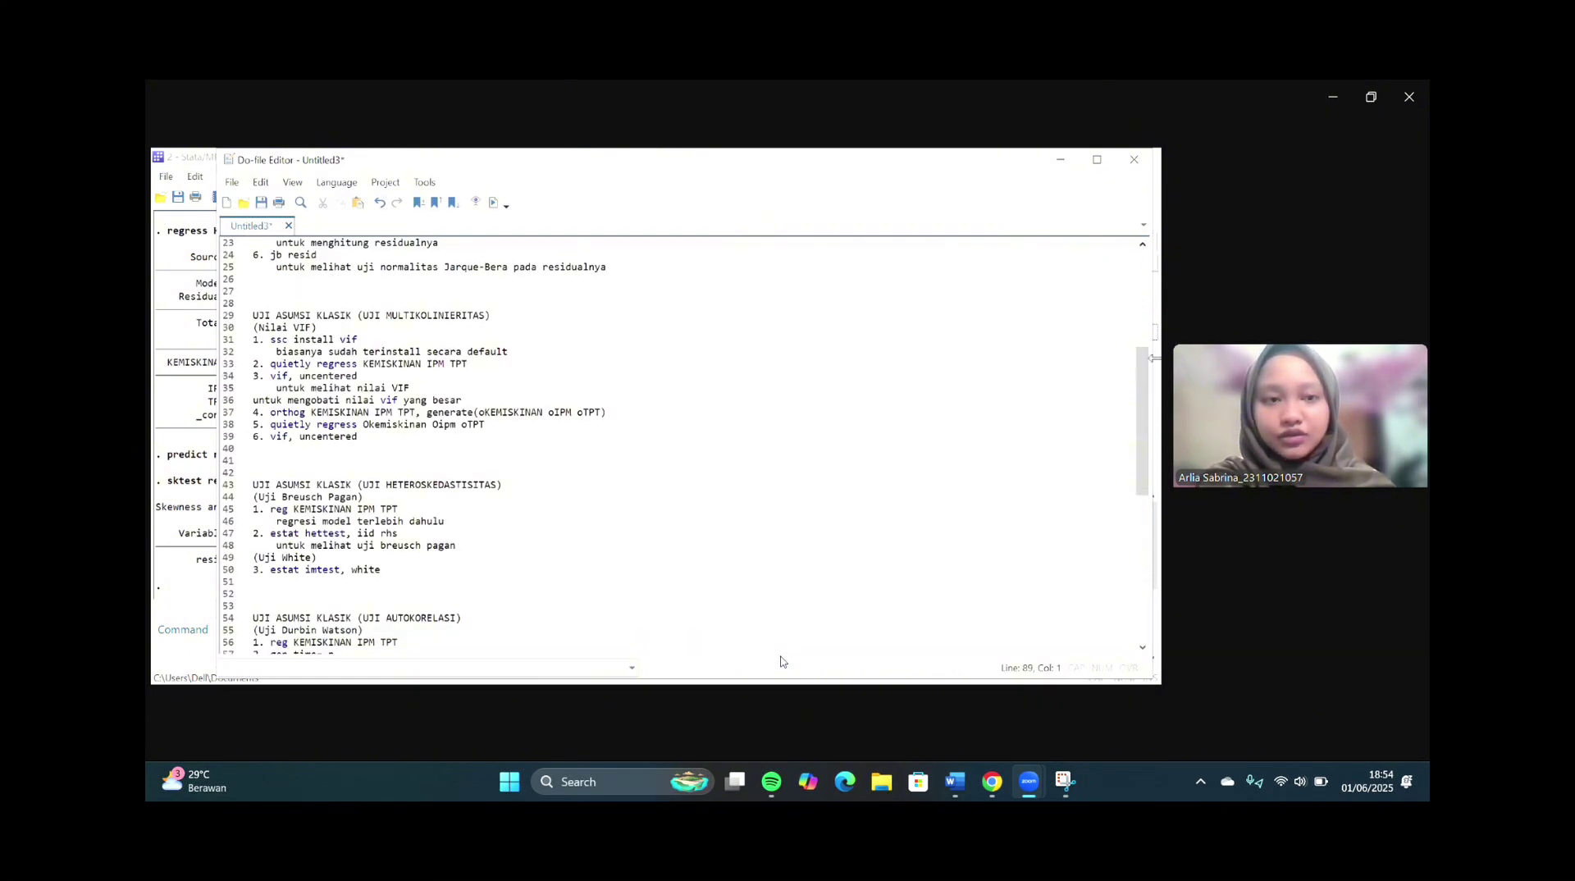
{"action": "left_click_drag", "start_coordinate": [1148, 392], "coordinate": [778, 358]}
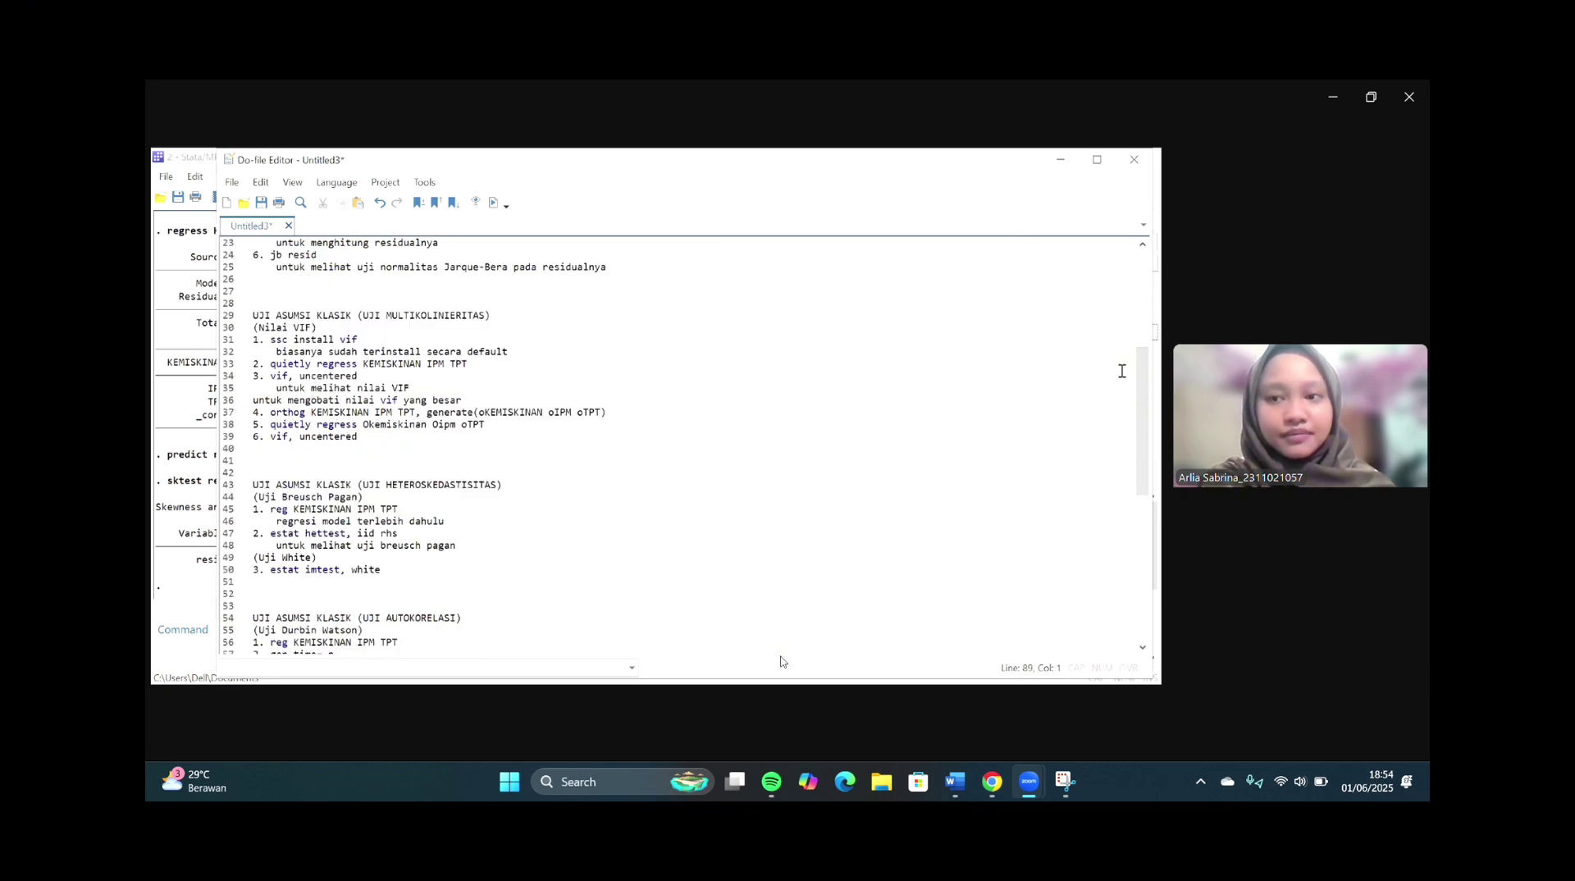
{"action": "left_click", "coordinate": [1146, 297]}
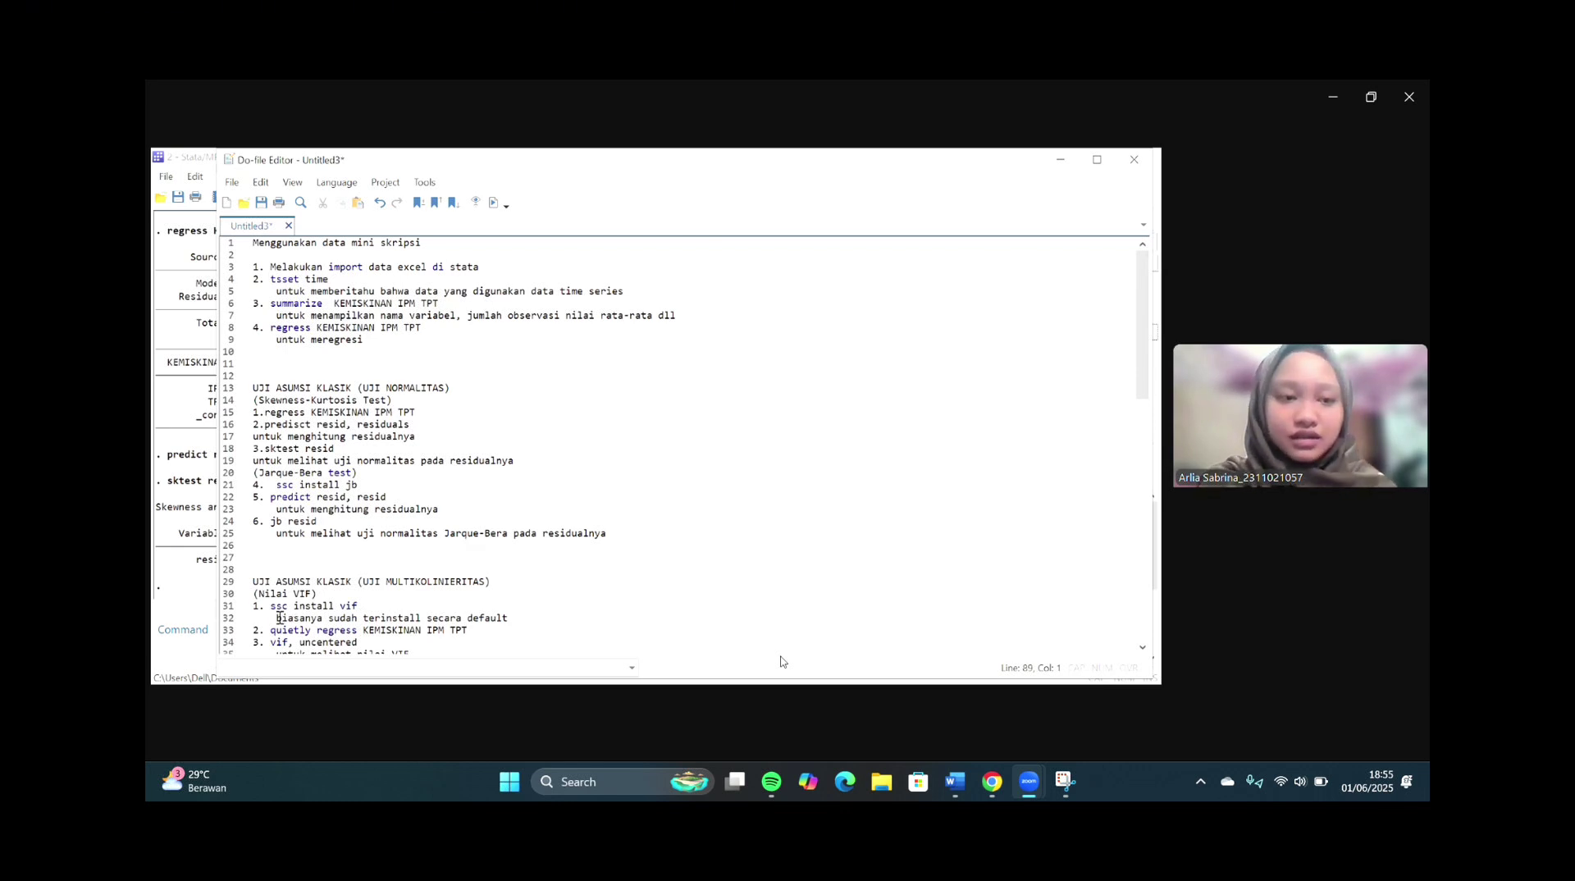
- Try to install a package from SSC by running ssc install resid
{"action": "left_click", "coordinate": [204, 653]}
{"action": "type", "text": "ssc inst"}
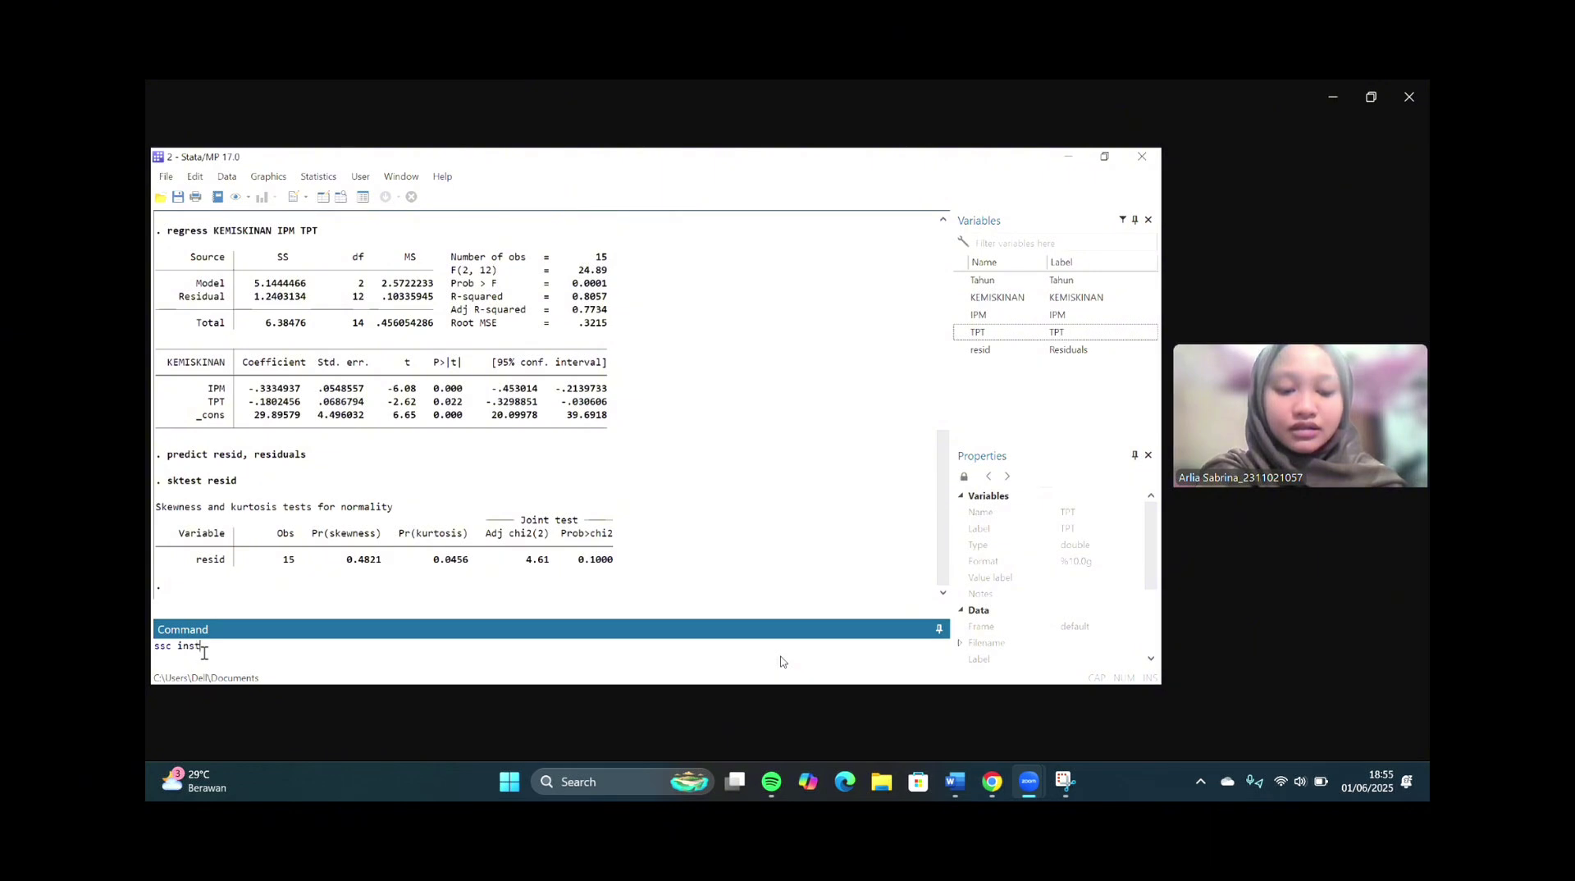
{"action": "type", "text": "all resid"}
{"action": "key", "text": "Return"}
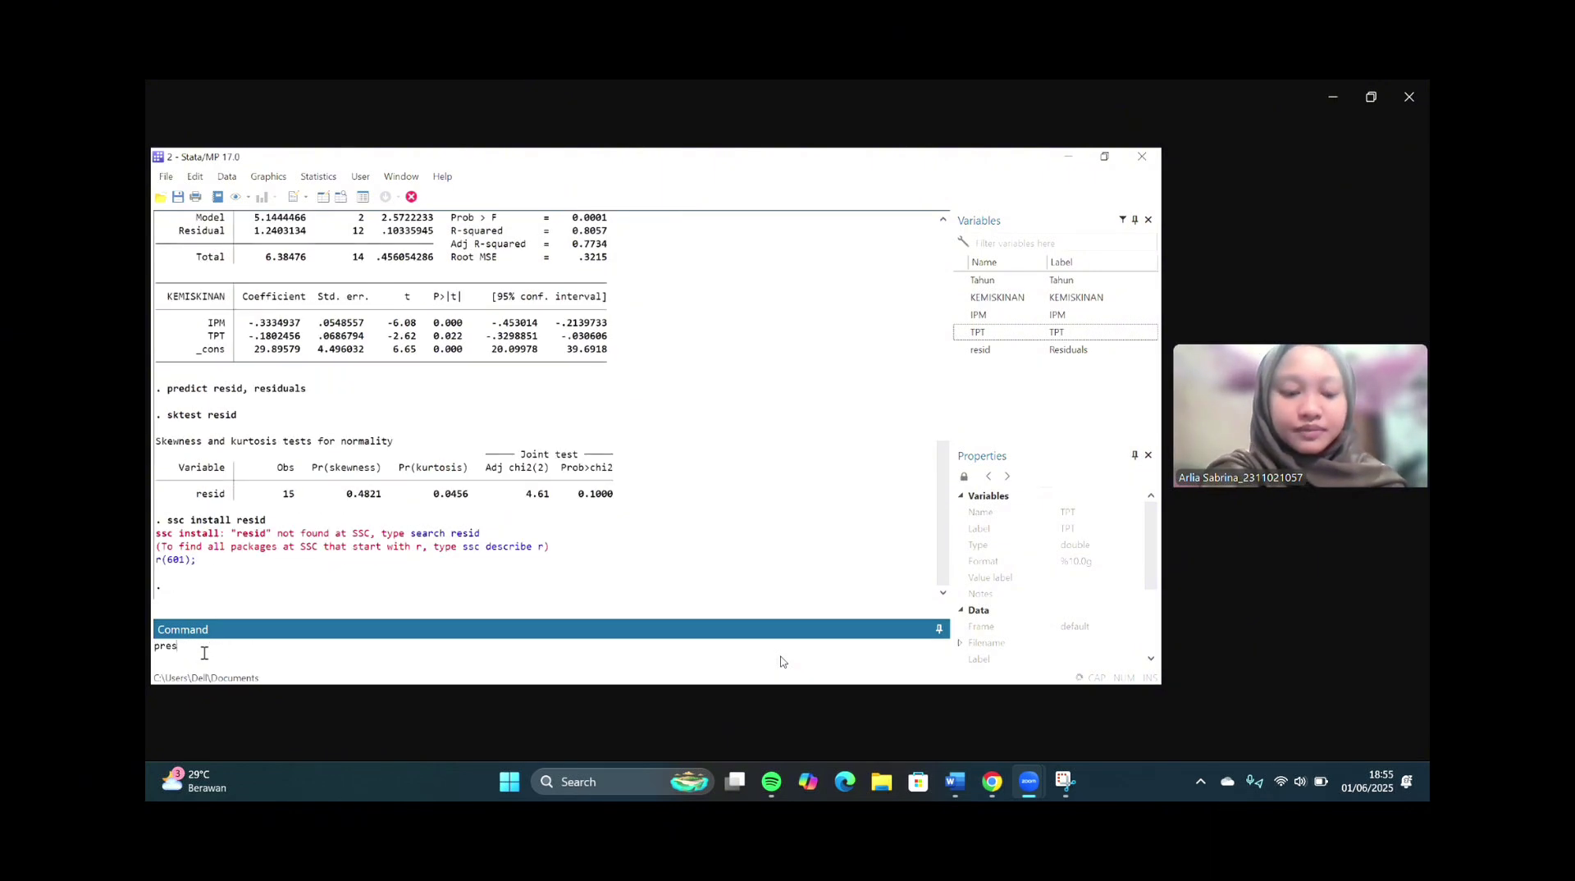
- Run predict resid, resid and test the residuals for Jarque-Bera normality with jb resid
{"action": "type", "text": "predict"}
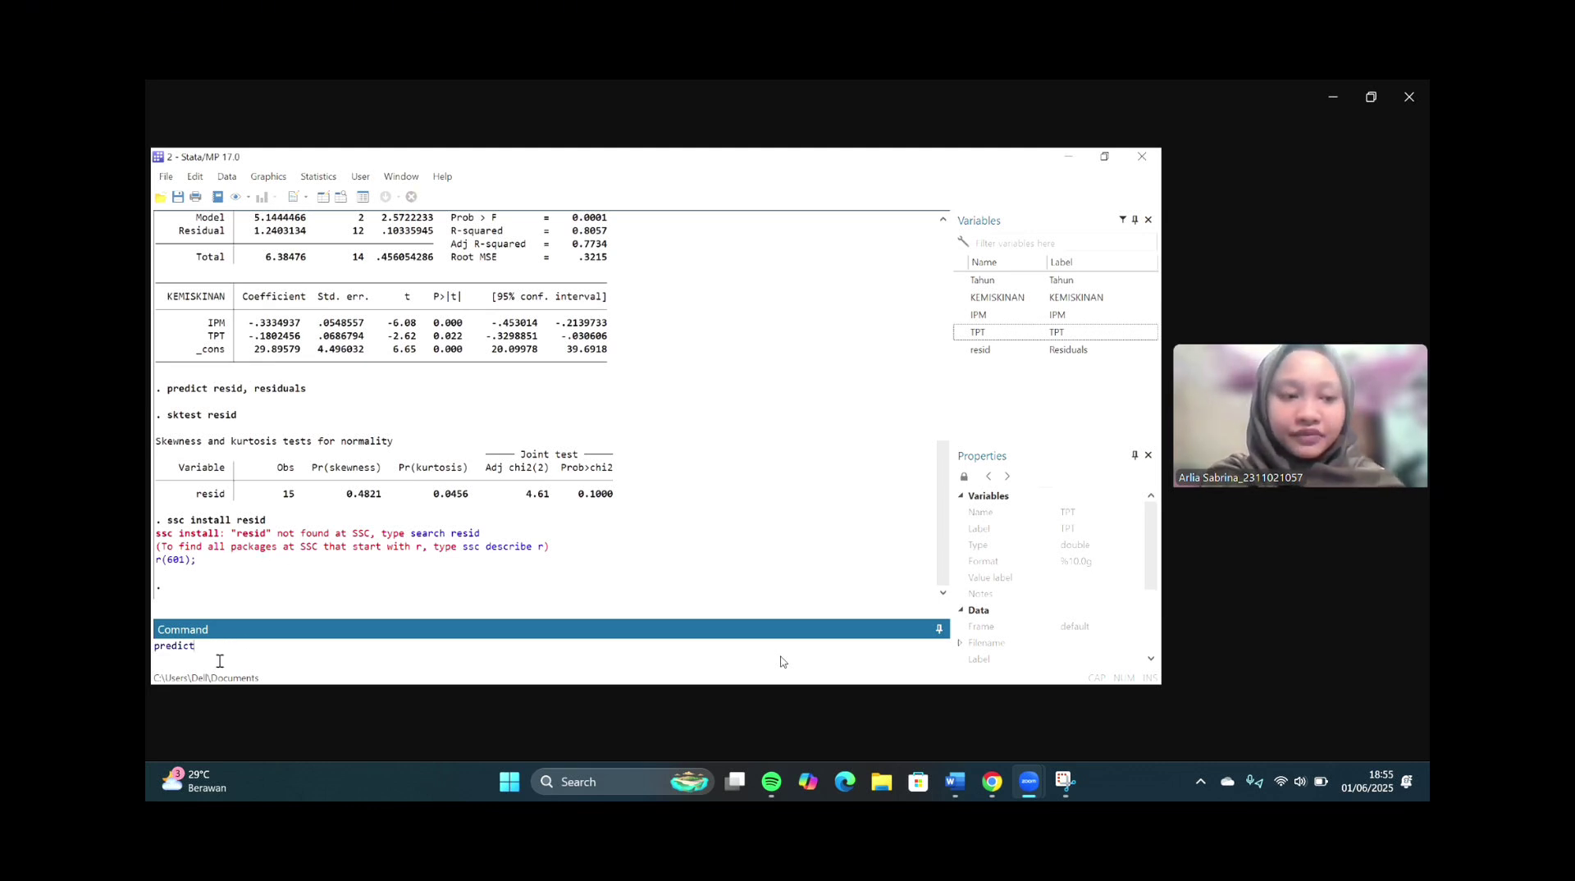
{"action": "type", "text": "resid,"}
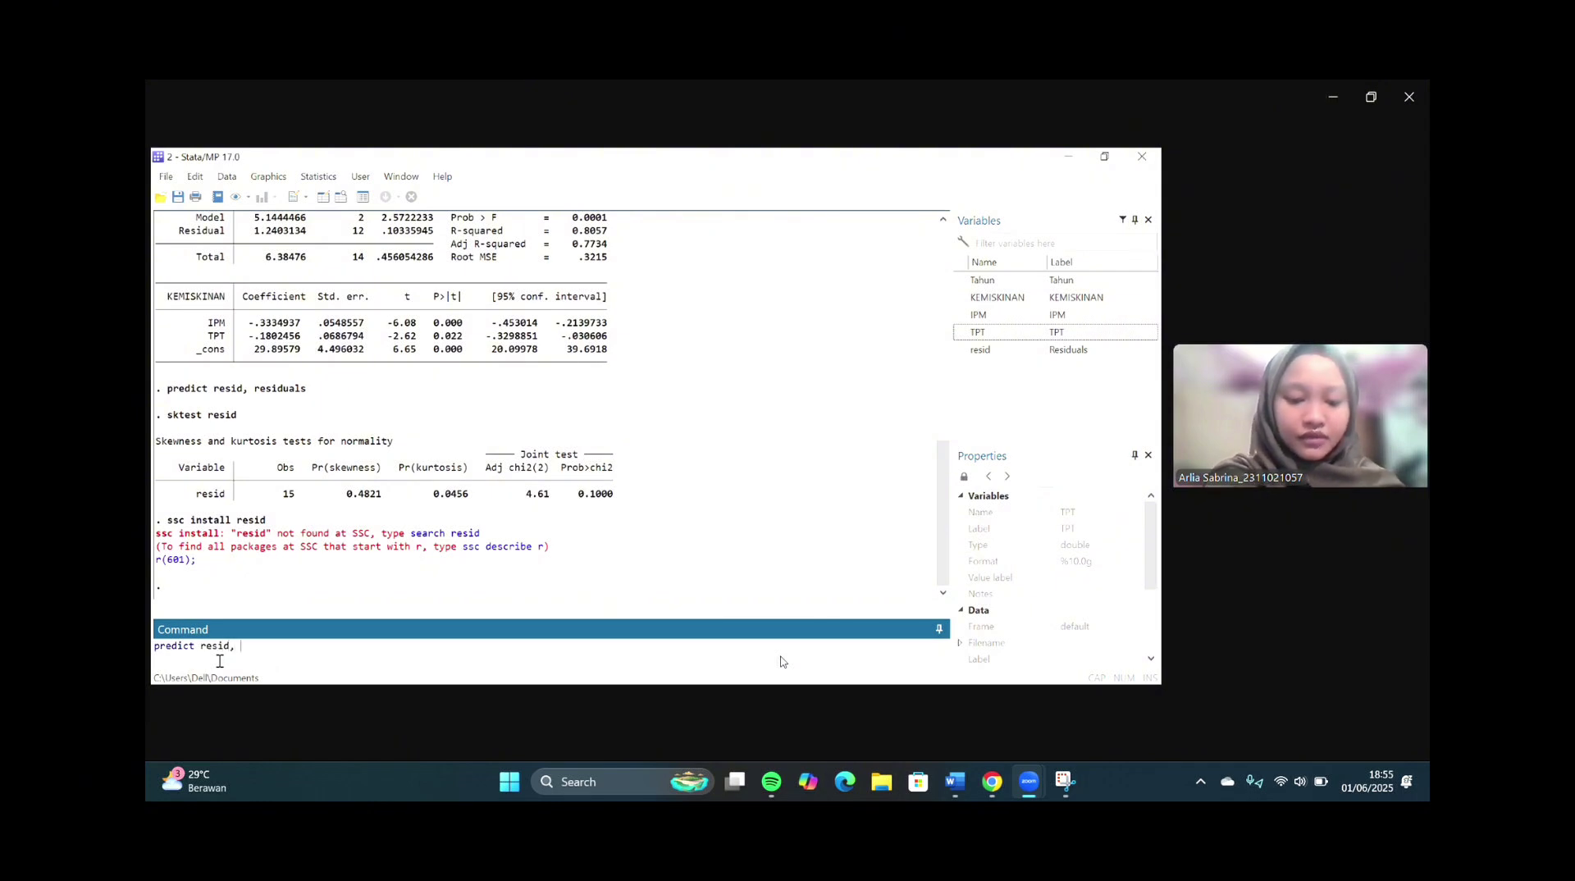
{"action": "type", "text": " resid"}
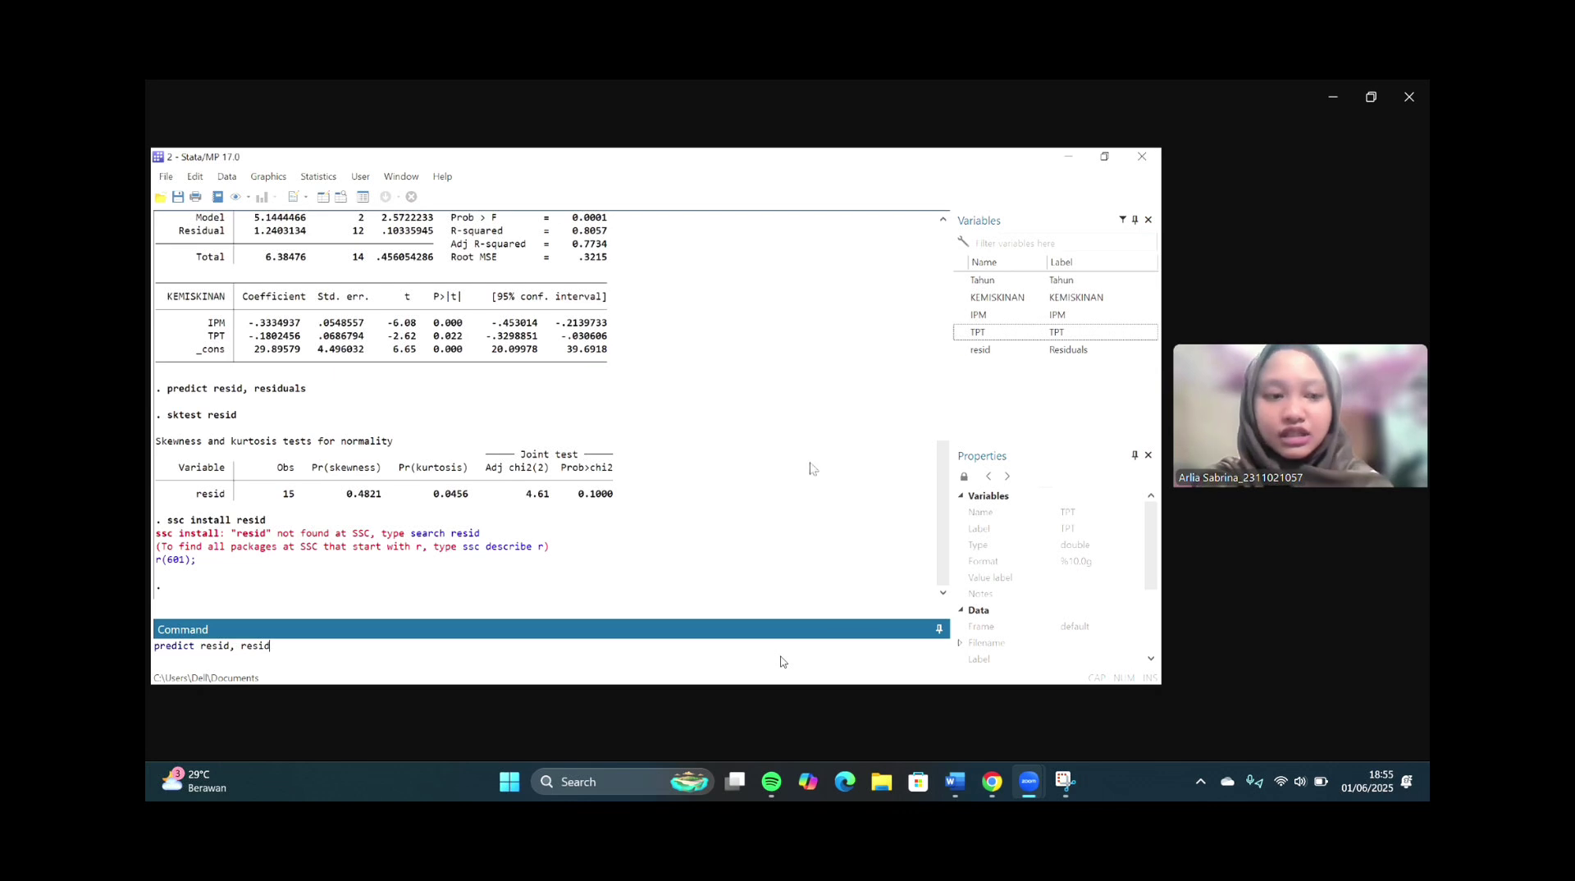
{"action": "key", "text": "Return"}
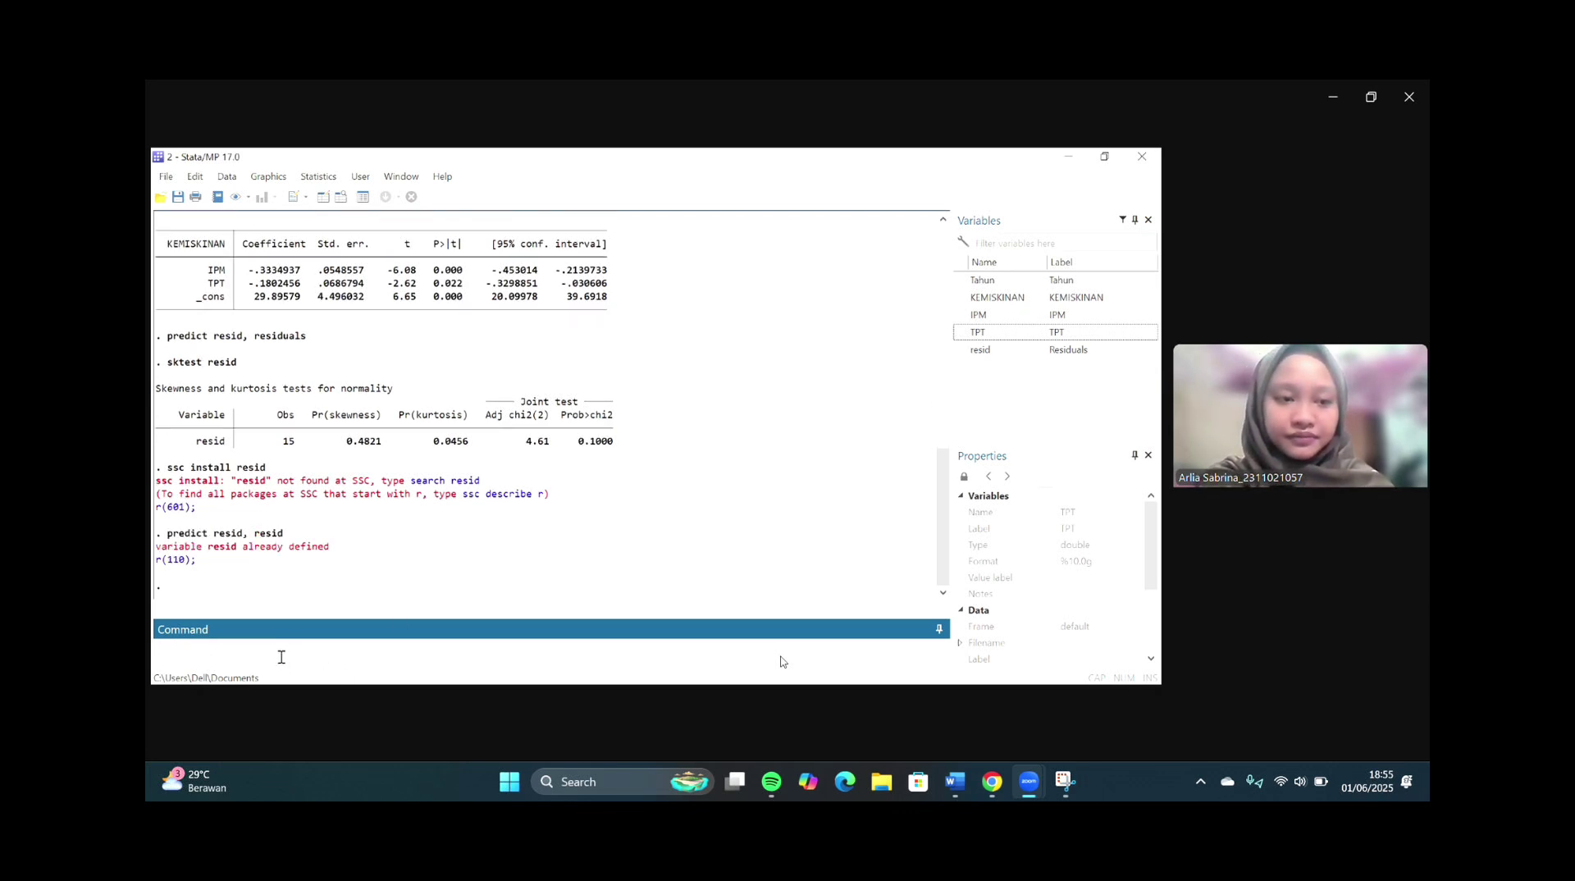
{"action": "type", "text": "jb resid"}
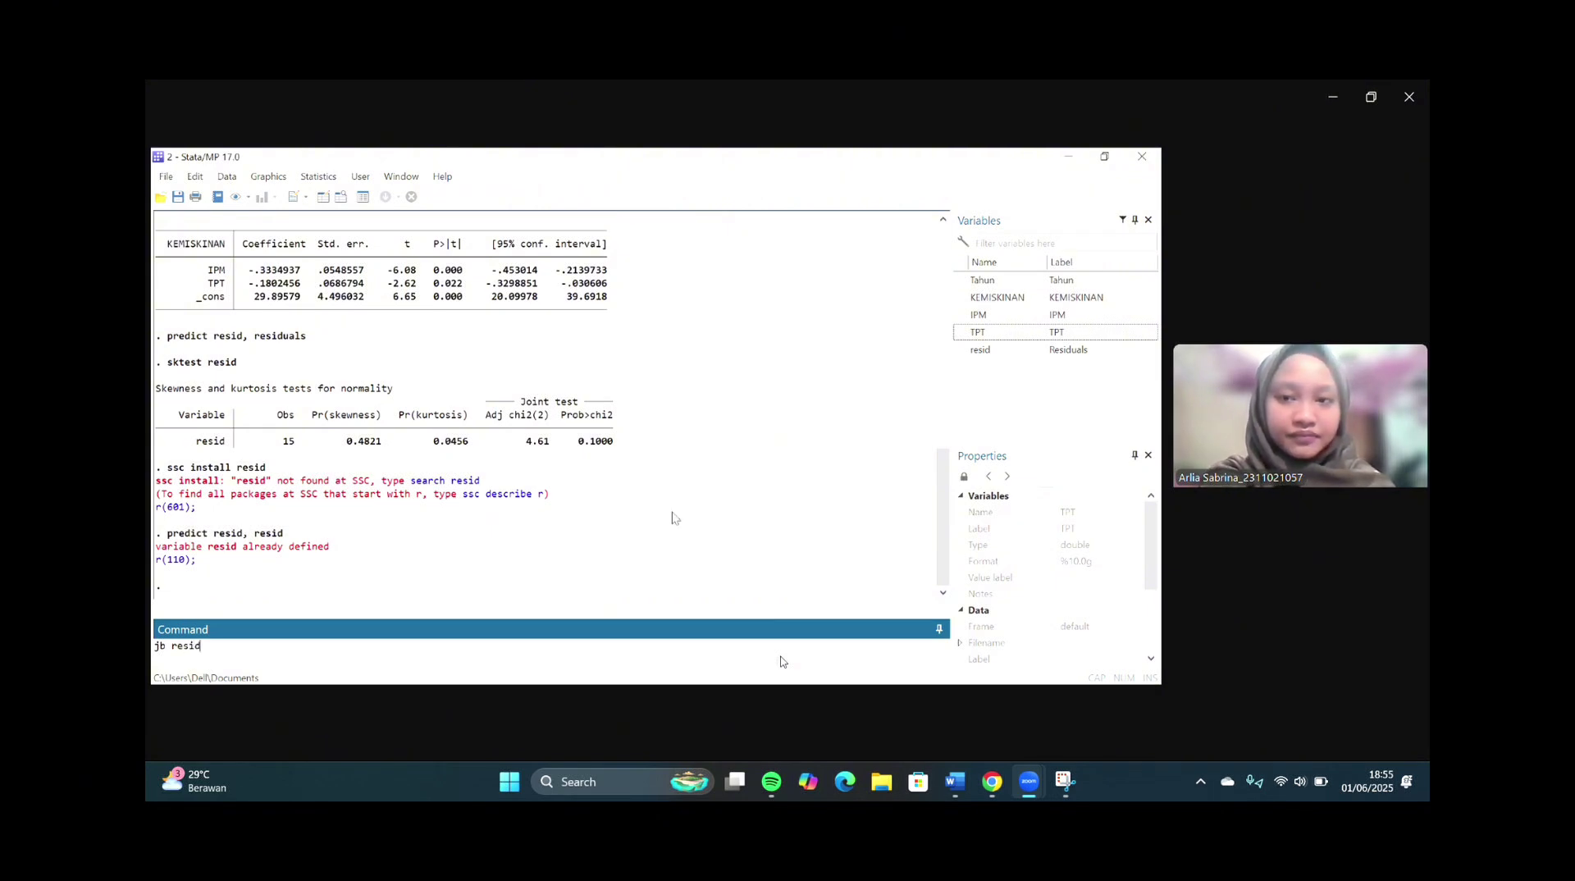
{"action": "key", "text": "Return"}
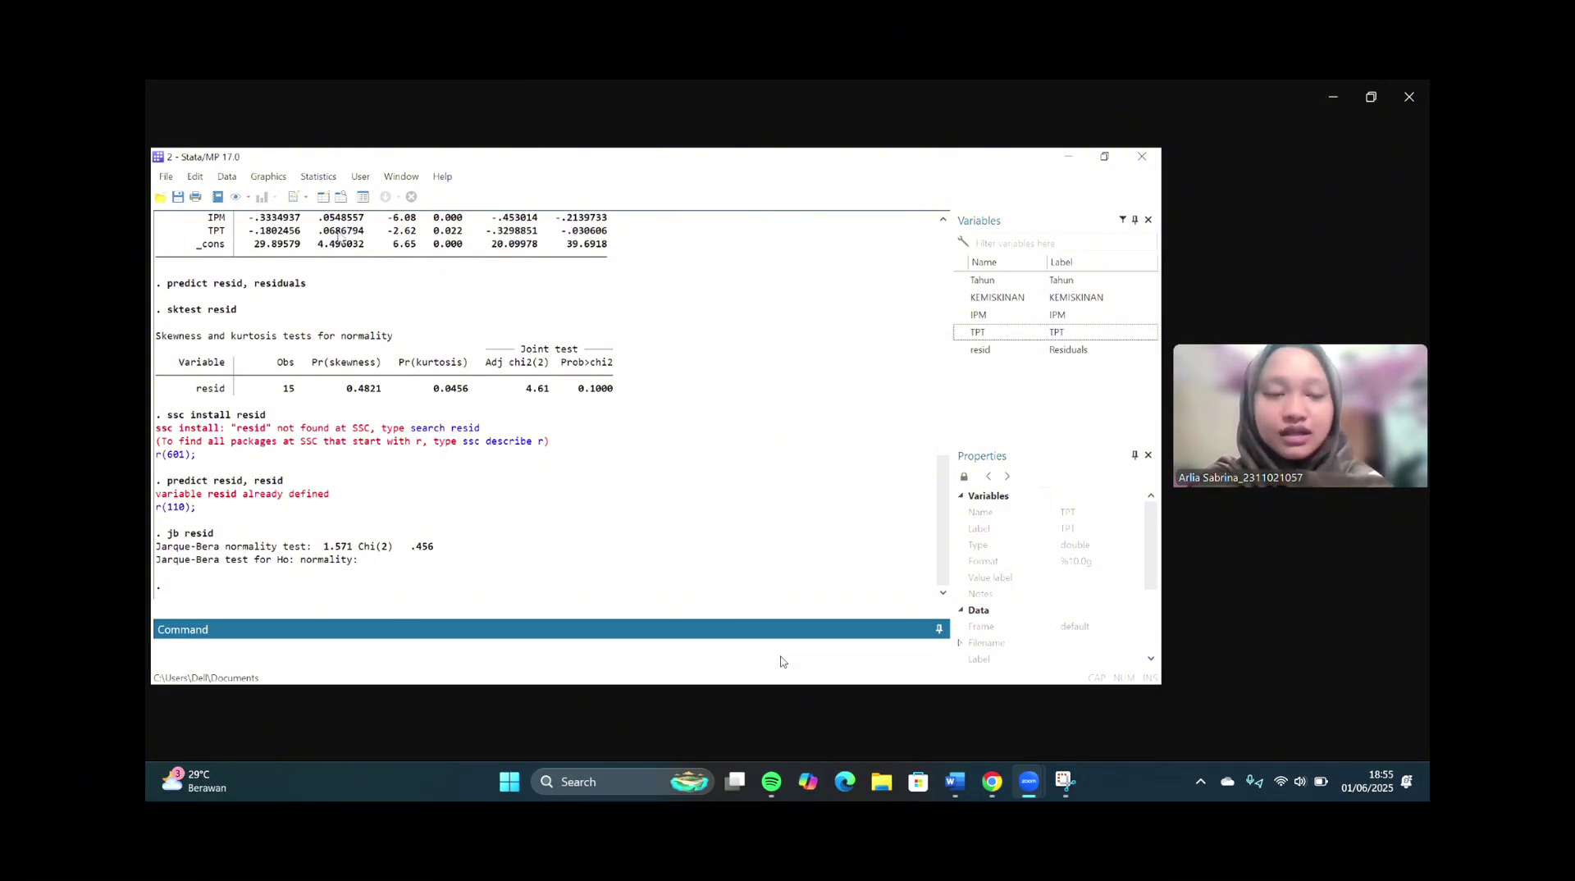
- Paste the command notes into a fifth new do-file and consult the VIF commands under Uji Multikolinieritas
{"action": "left_click", "coordinate": [297, 204]}
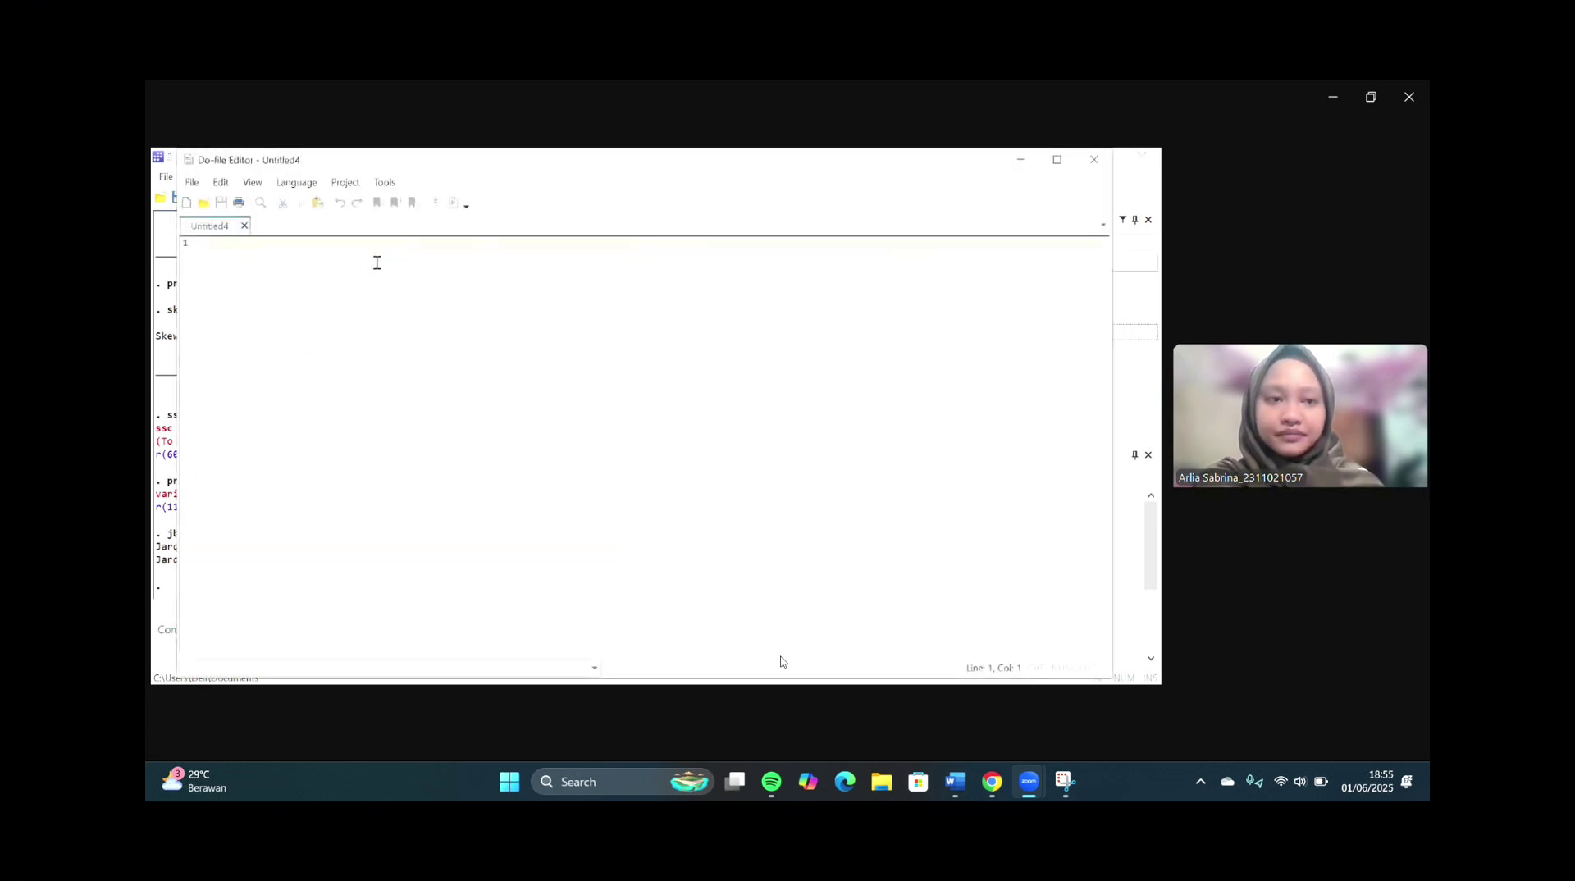
{"action": "right_click", "coordinate": [378, 268]}
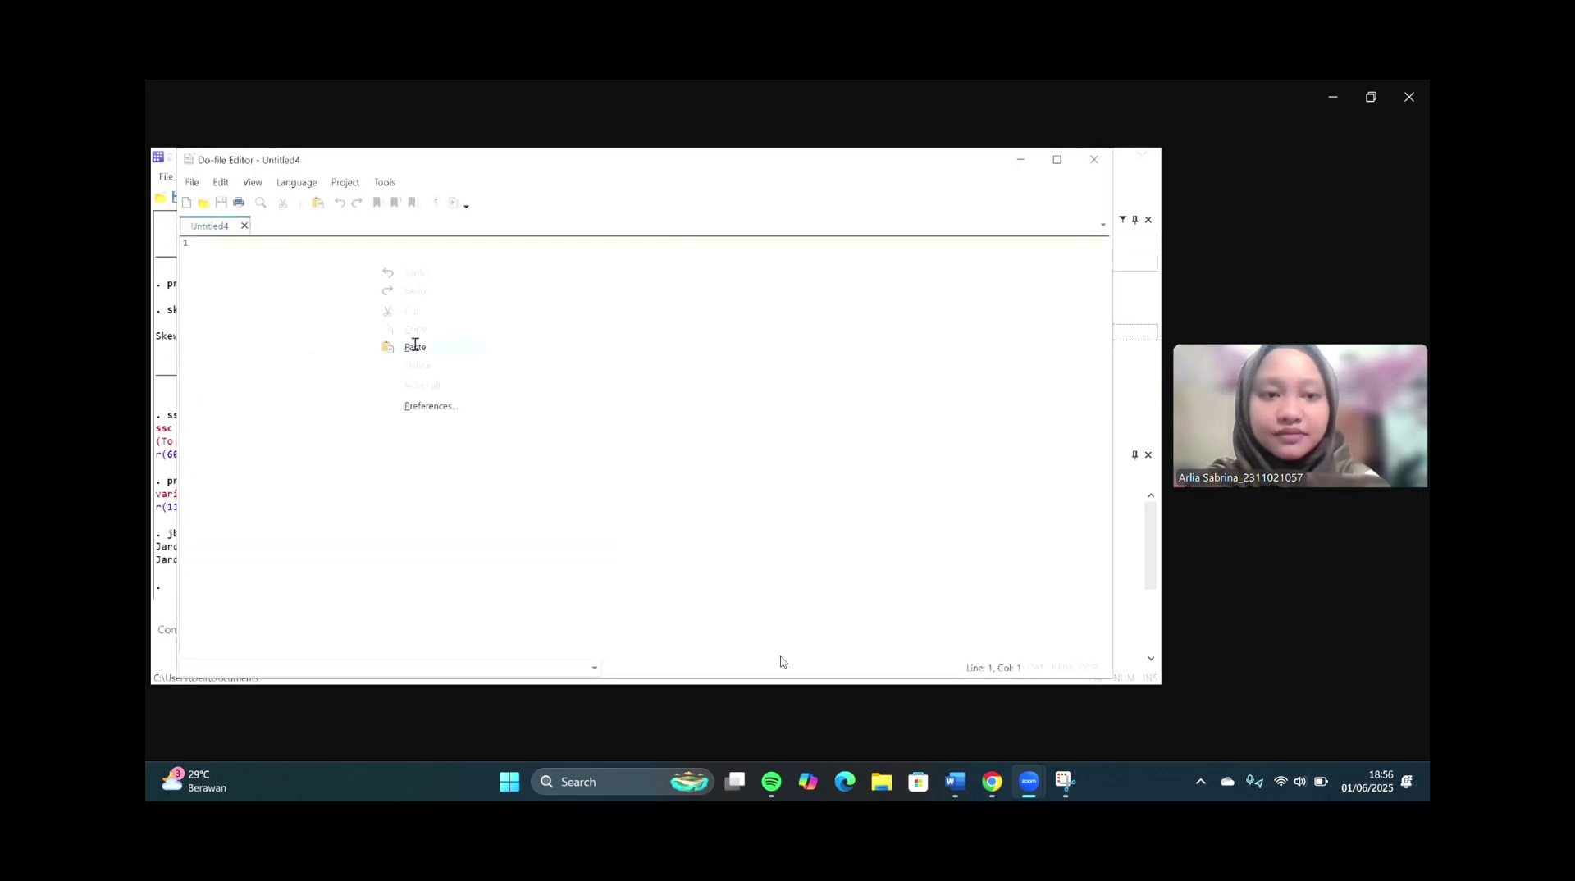
{"action": "left_click", "coordinate": [414, 344]}
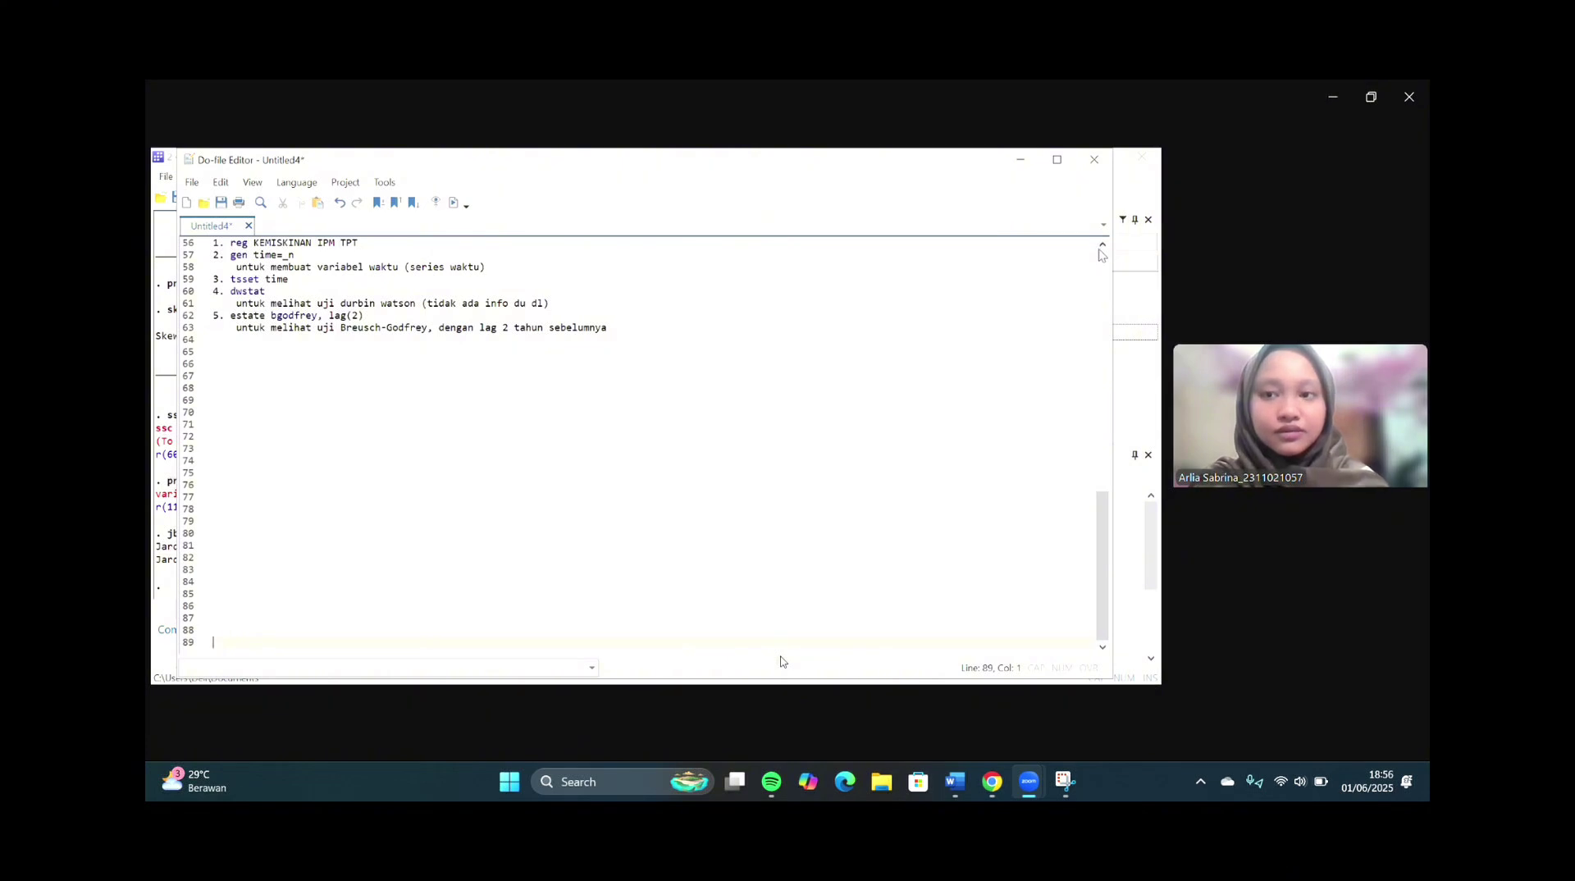
{"action": "left_click", "coordinate": [1102, 243]}
{"action": "scroll", "coordinate": [1099, 253], "scroll_direction": "up", "scroll_amount": 9}
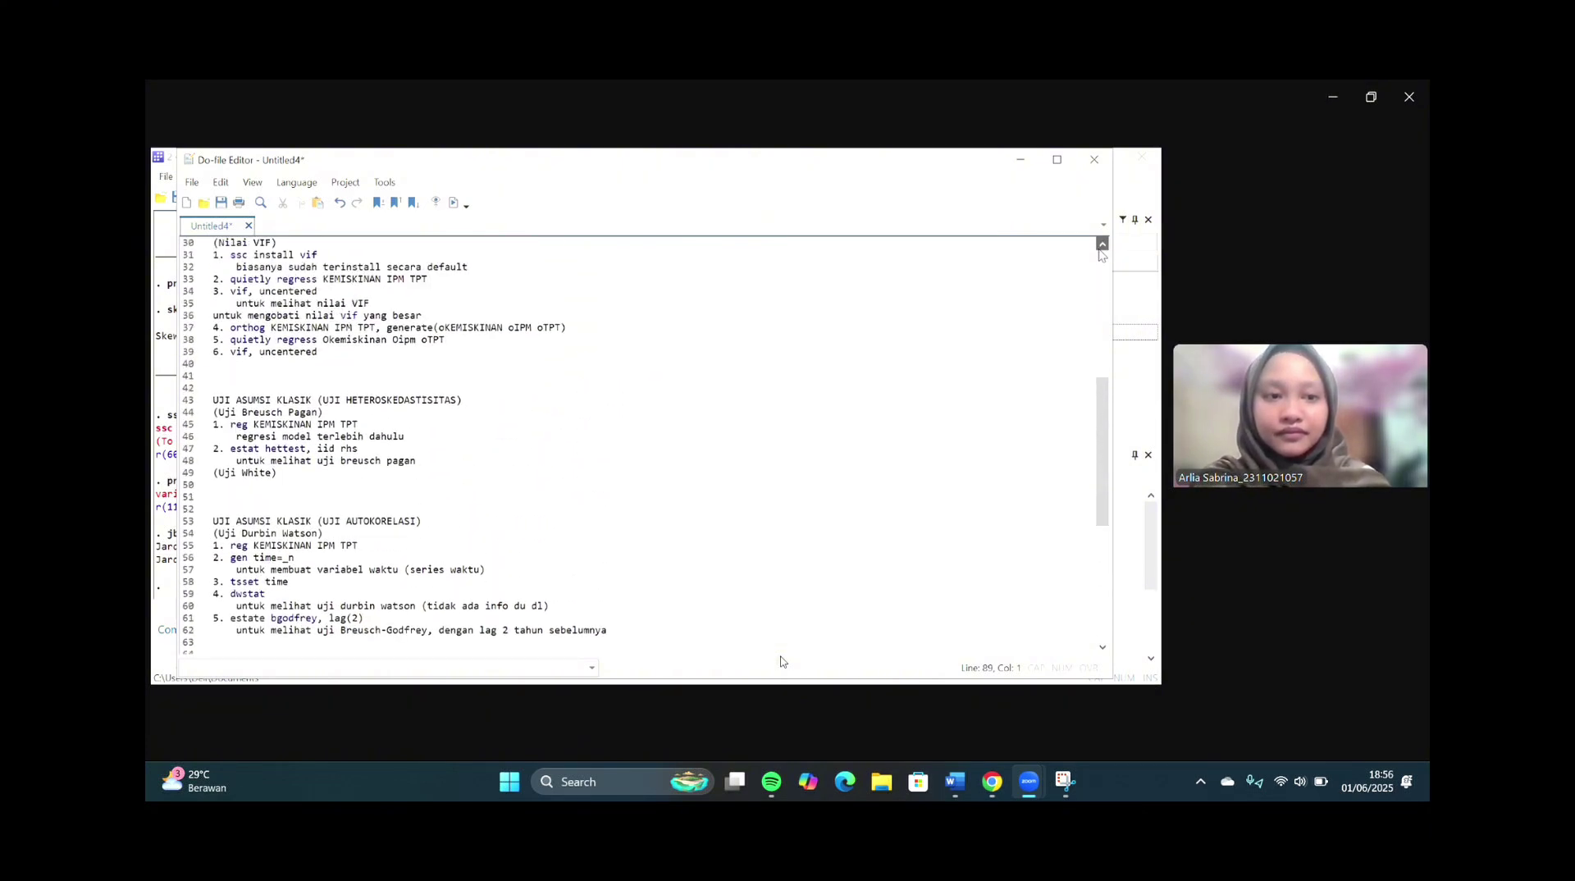
{"action": "scroll", "coordinate": [1101, 254], "scroll_direction": "up", "scroll_amount": 2}
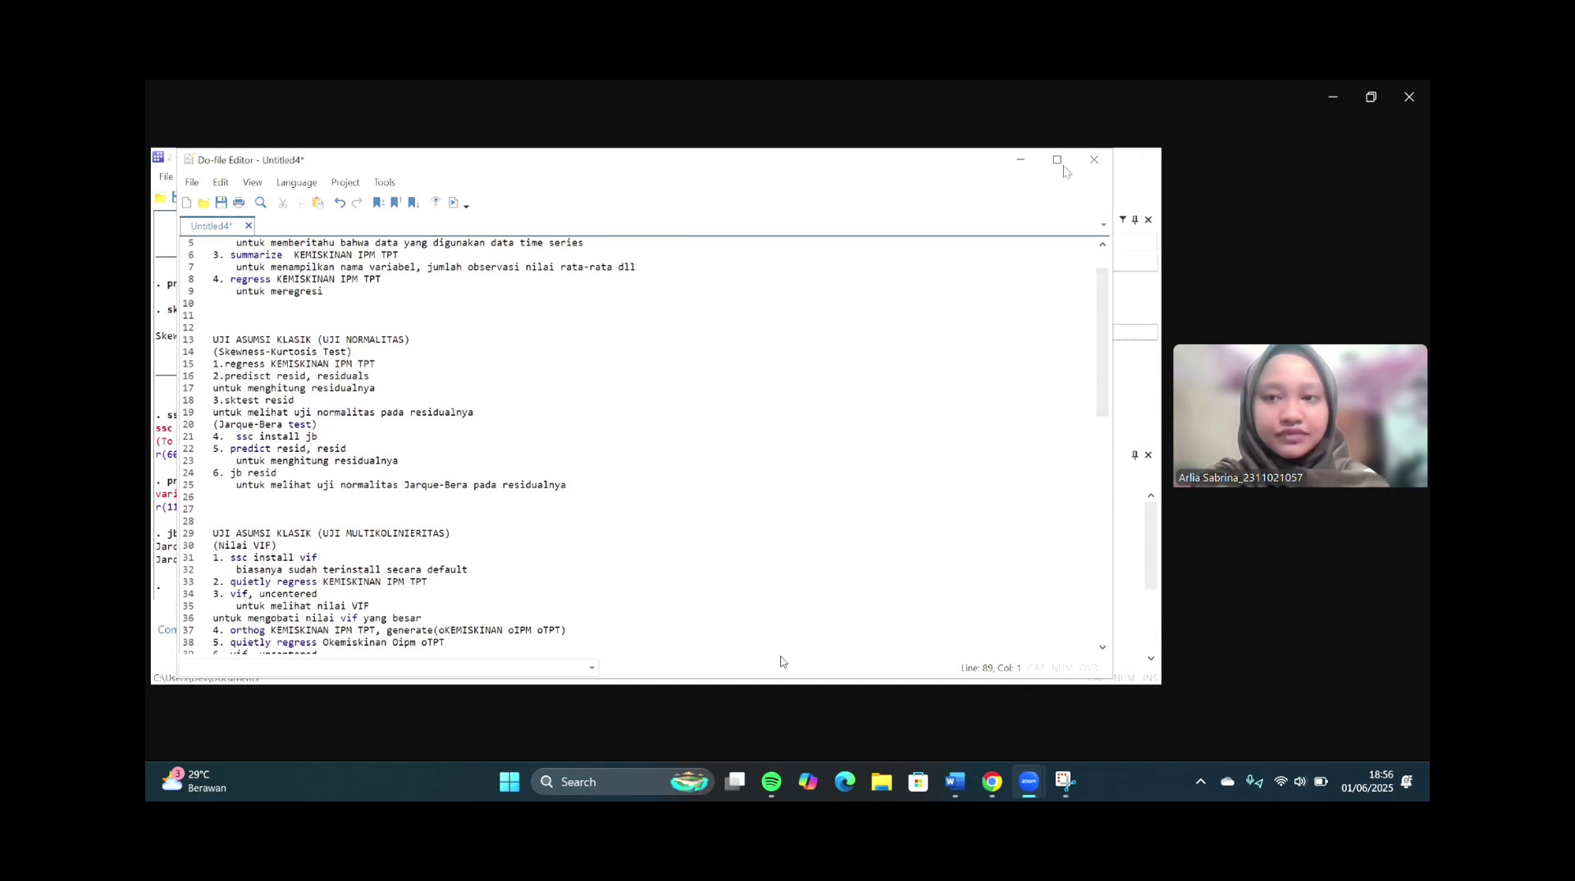
{"action": "left_click_drag", "start_coordinate": [1100, 350], "coordinate": [1098, 373]}
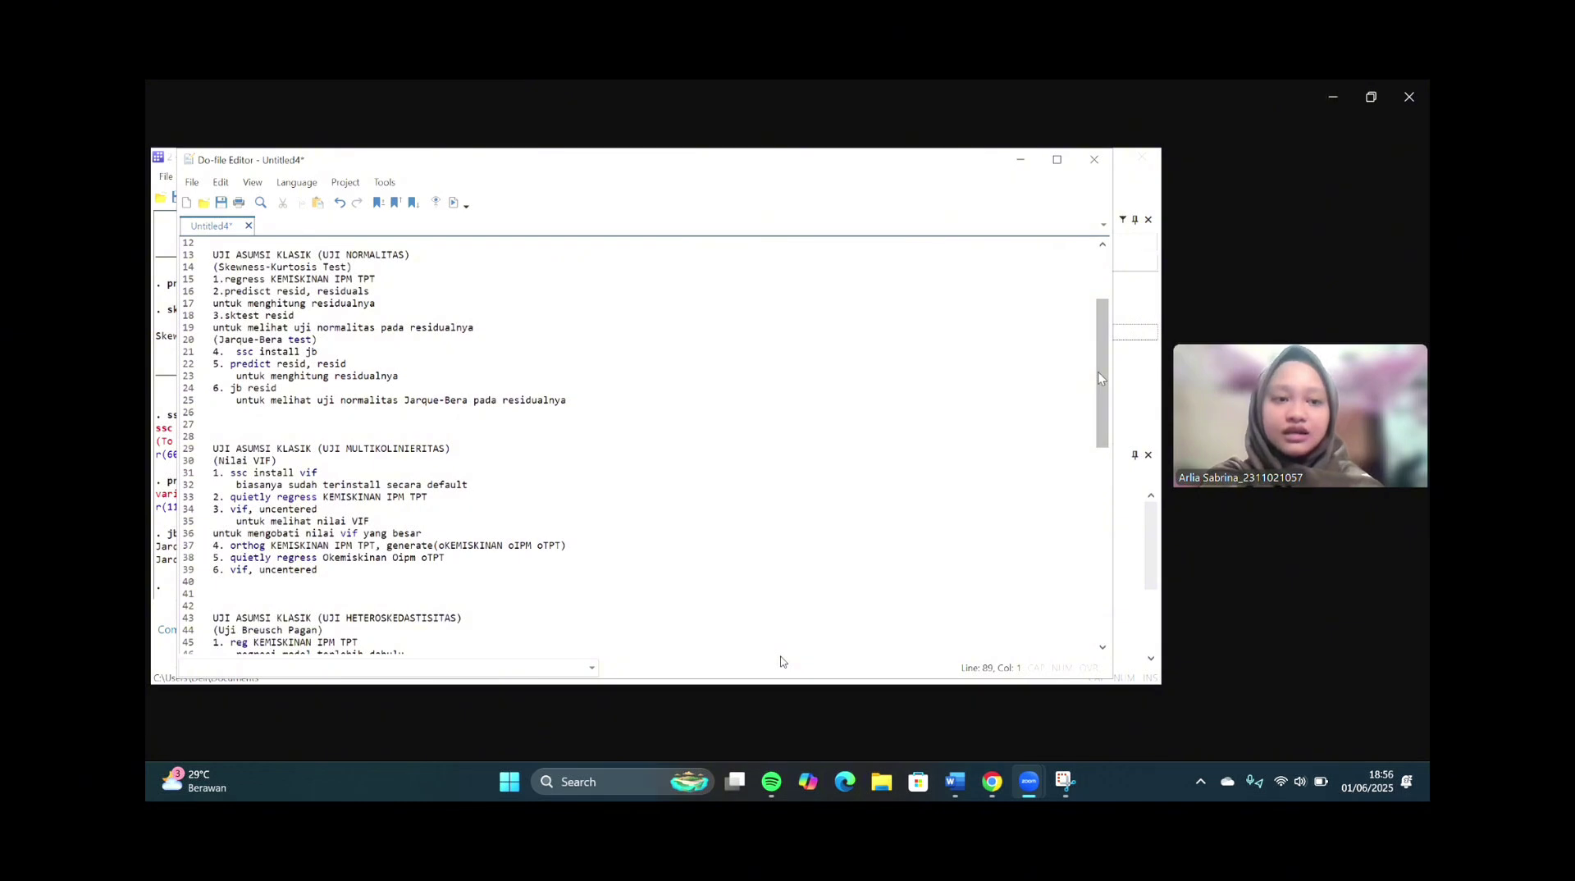
{"action": "left_click_drag", "start_coordinate": [1100, 358], "coordinate": [1090, 415]}
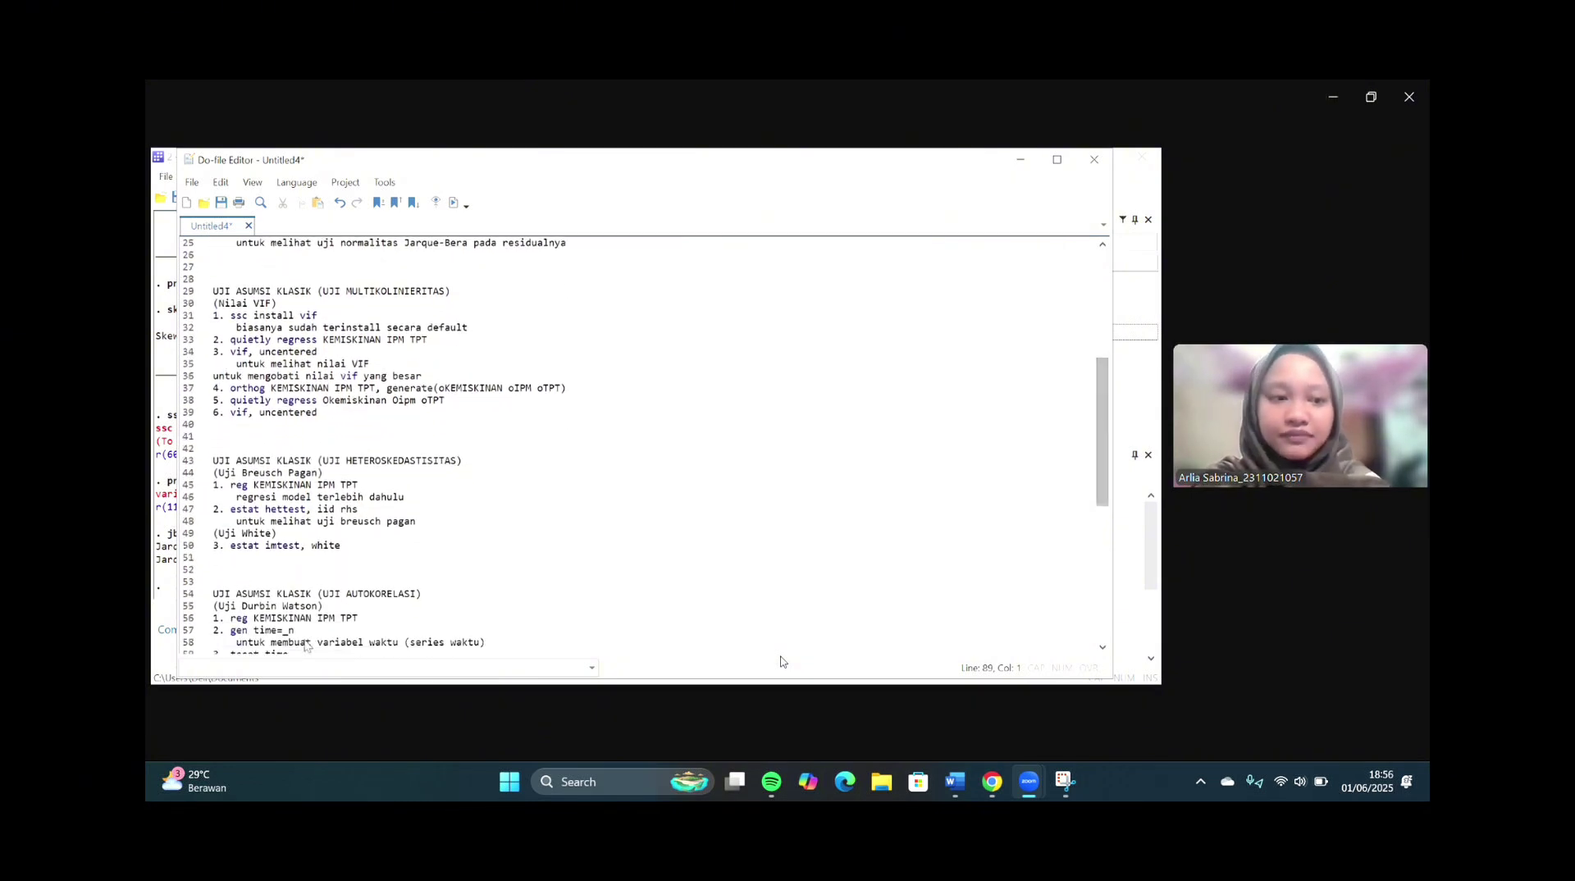
- Regress KEMISKINAN on IPM and TPT again with the regress command before the multicollinearity test
{"action": "left_click", "coordinate": [152, 657]}
{"action": "type", "text": "regress"}
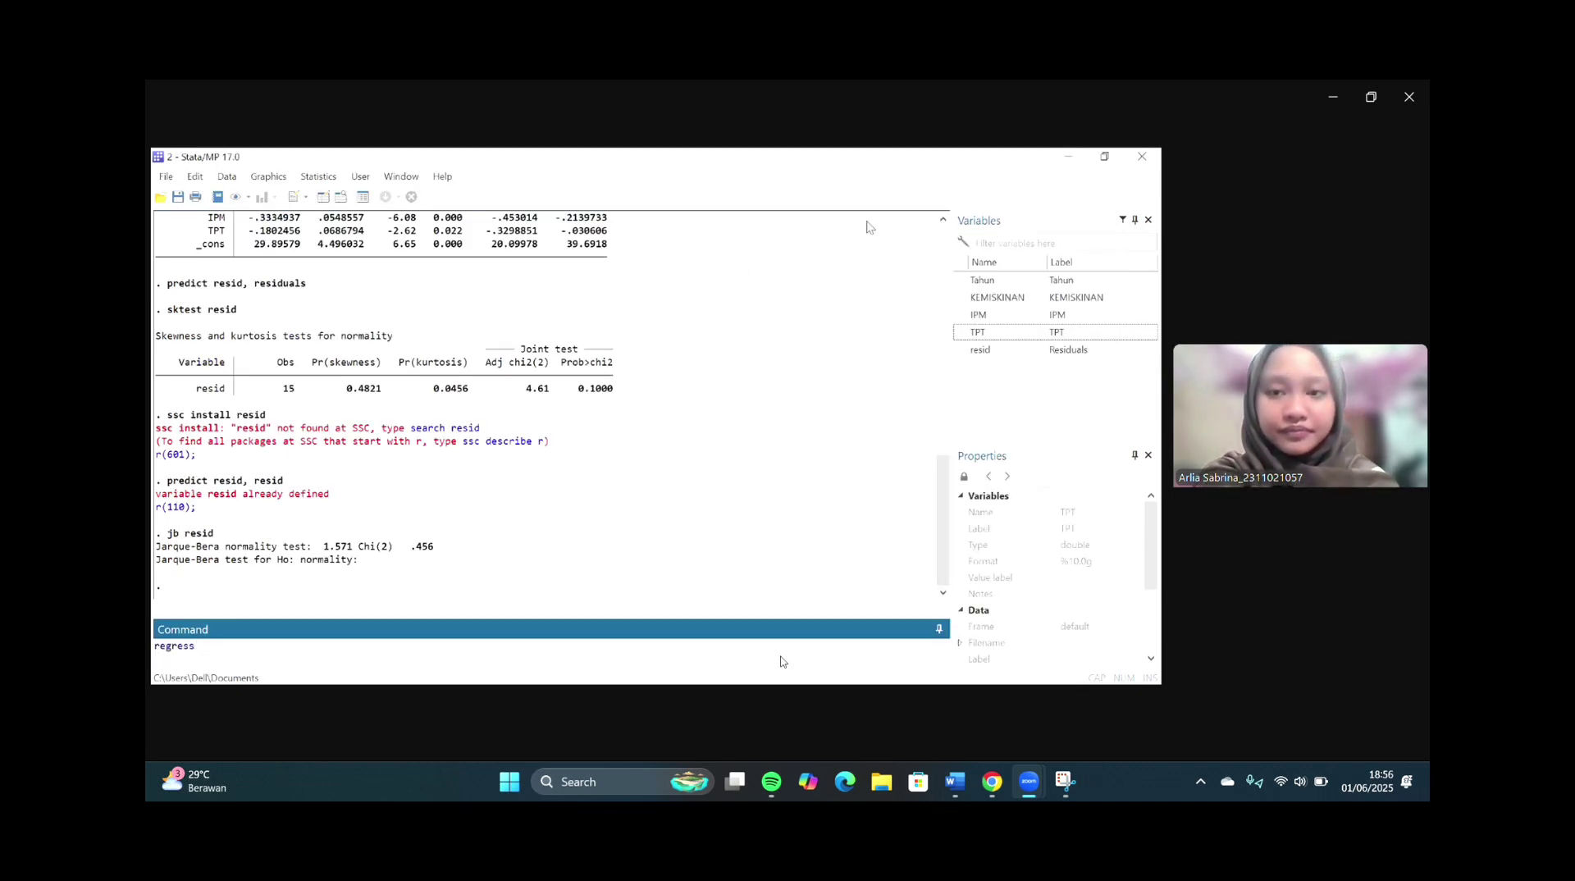
{"action": "double_click", "coordinate": [961, 297]}
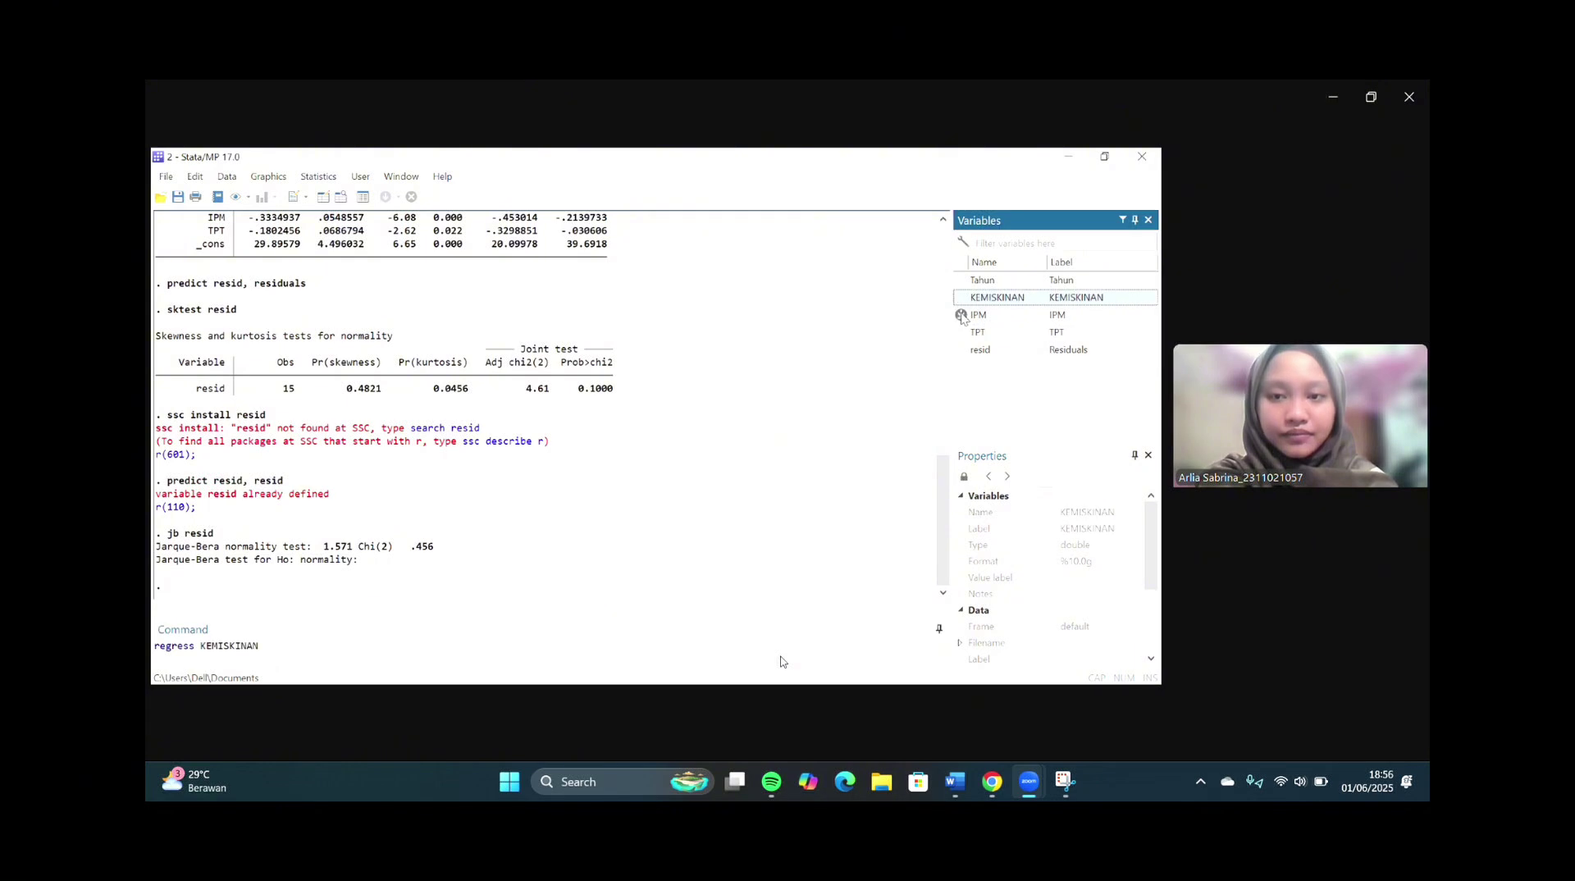
{"action": "double_click", "coordinate": [963, 314]}
{"action": "double_click", "coordinate": [965, 332]}
{"action": "key", "text": "Return"}
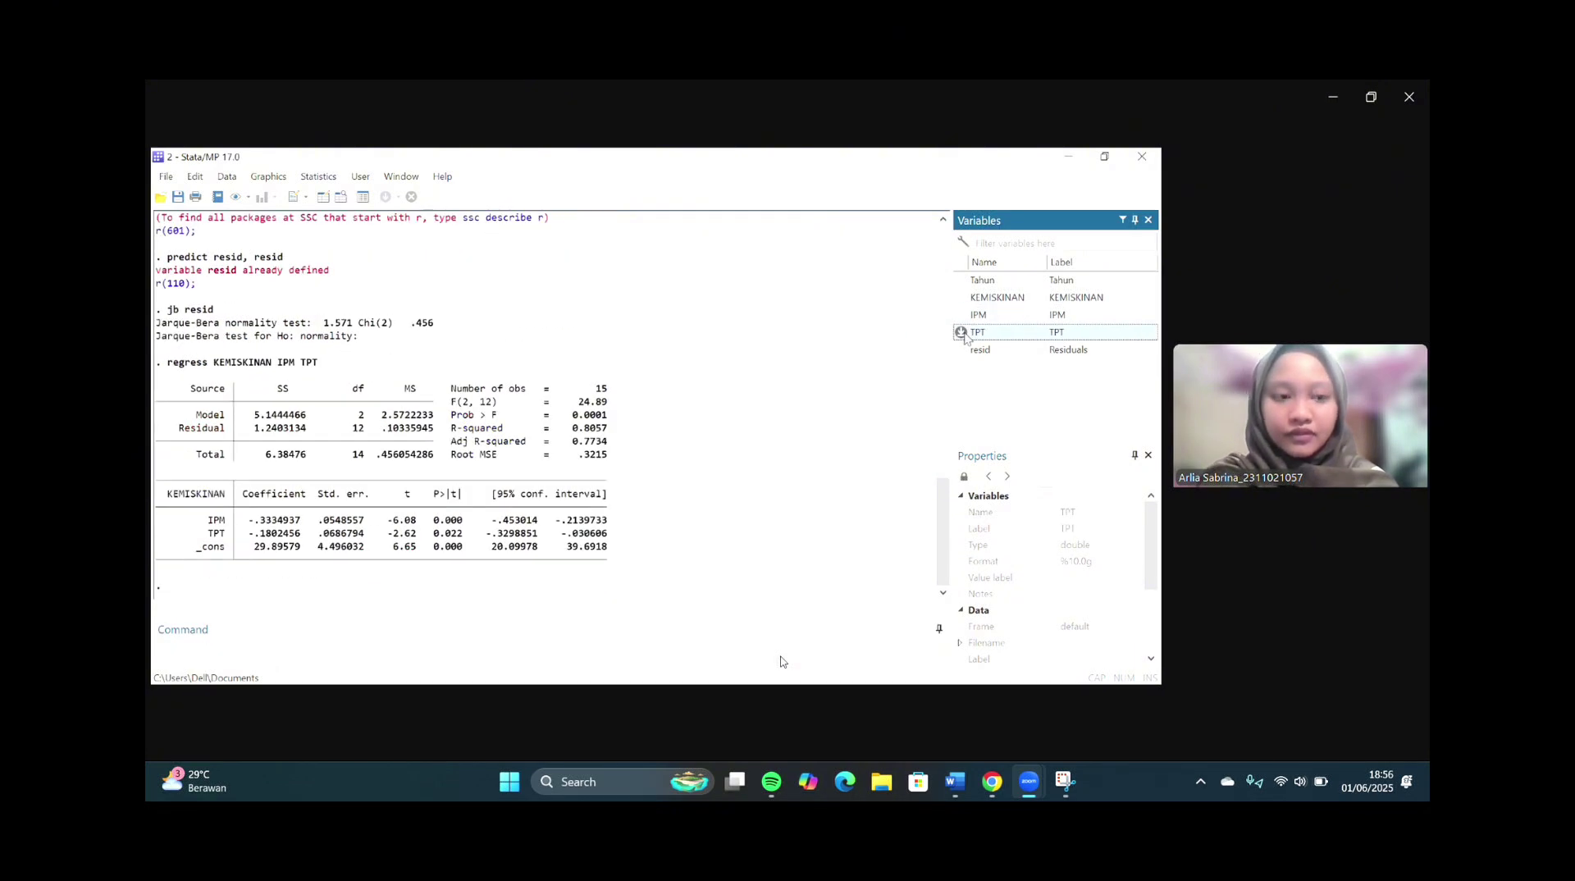
- Try to install the VIF package from SSC by running ssc install vif
{"action": "type", "text": "ss"}
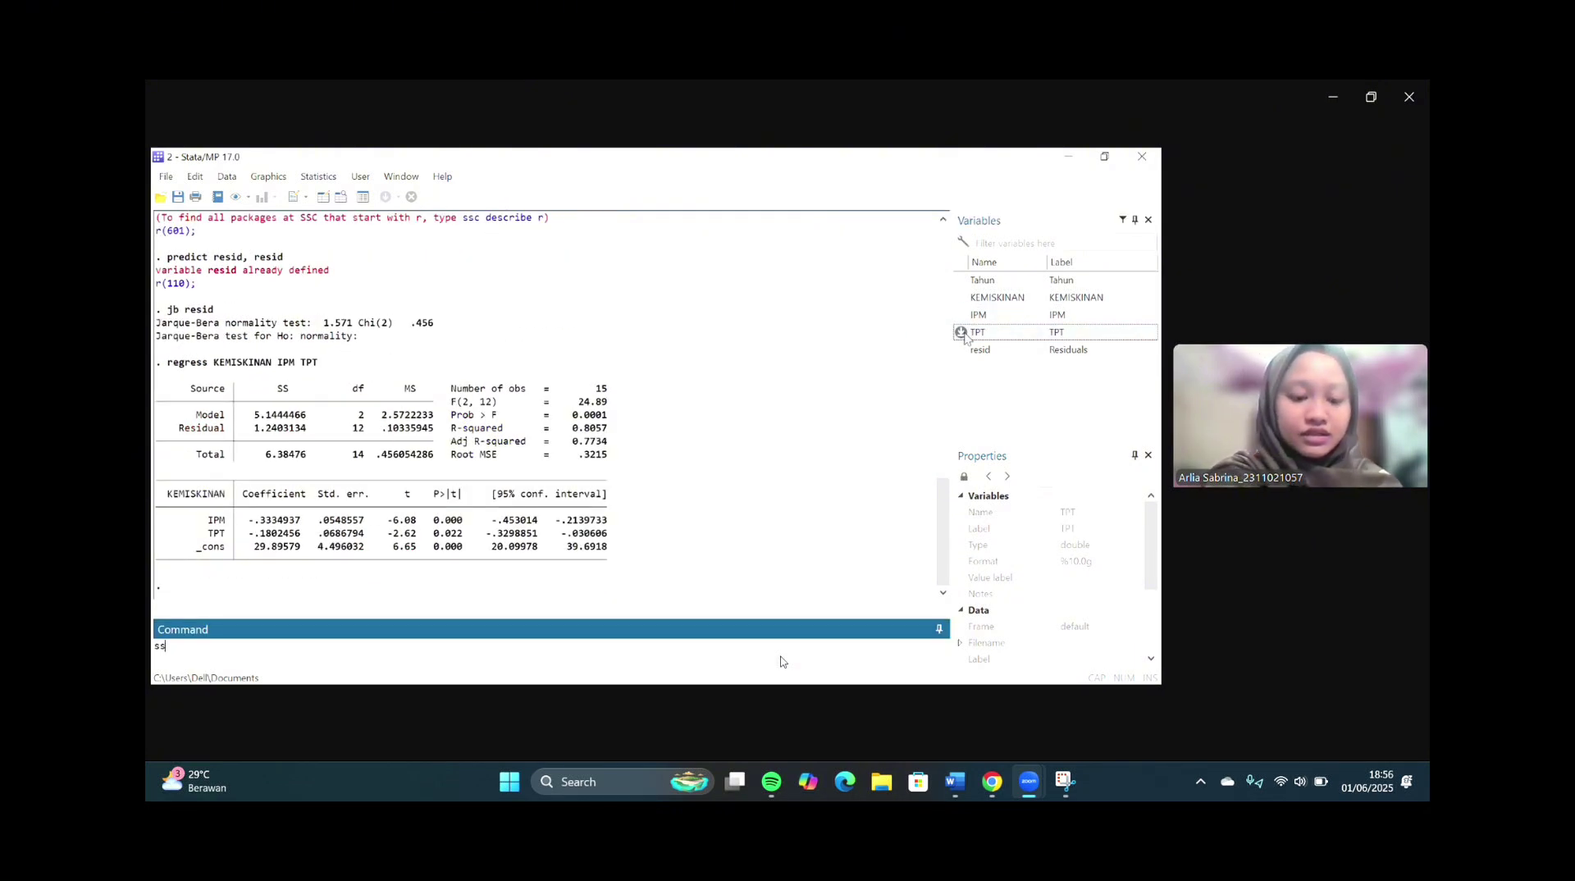
{"action": "type", "text": "c install"}
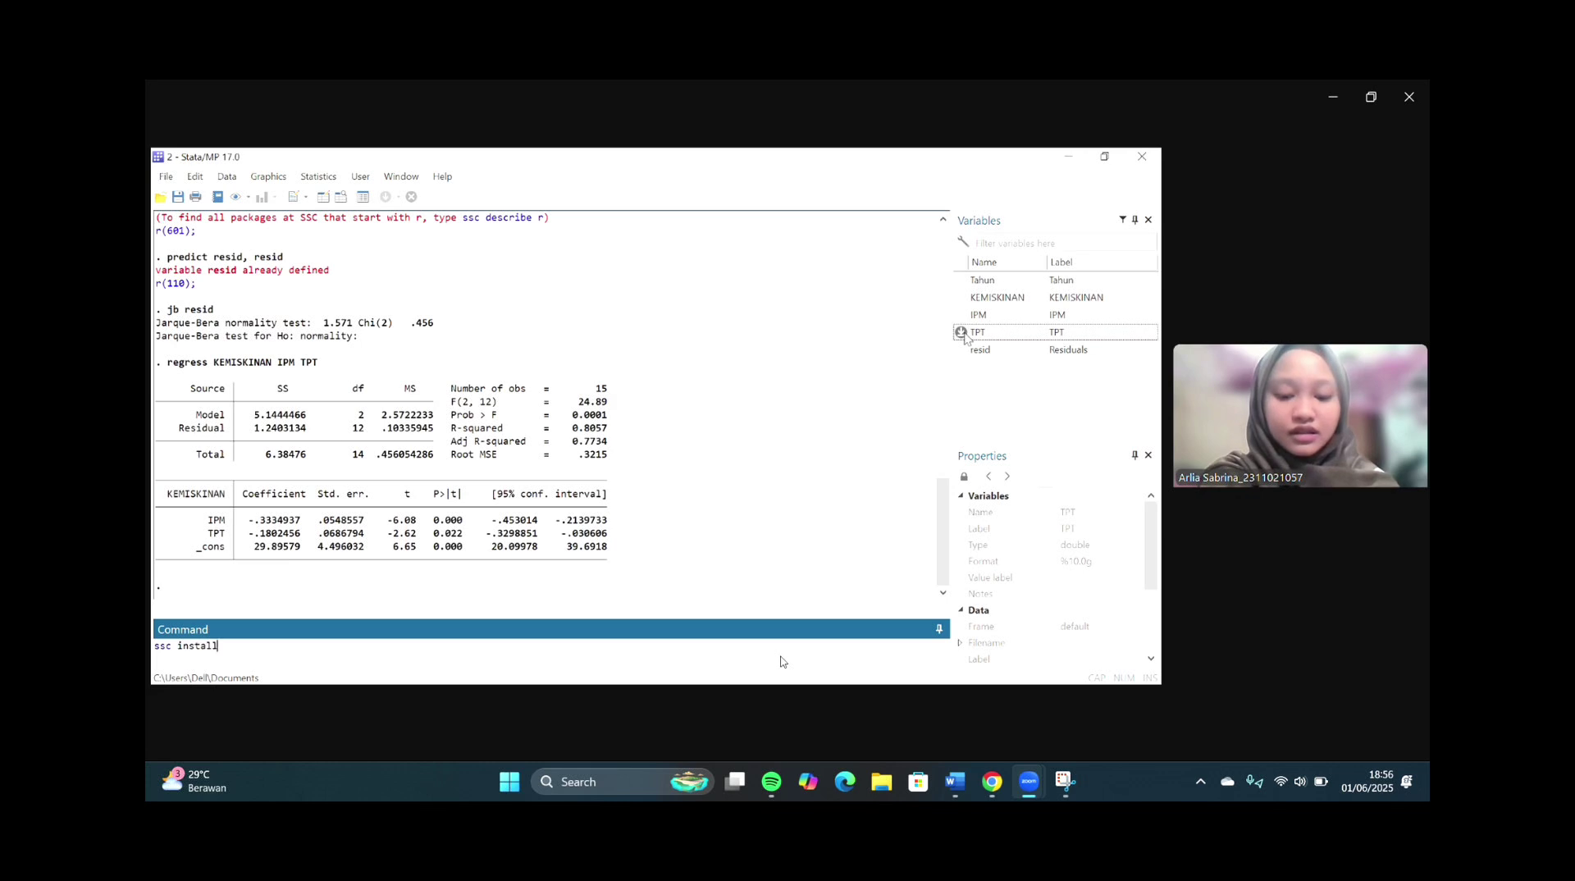
{"action": "type", "text": " vif"}
{"action": "key", "text": "Return"}
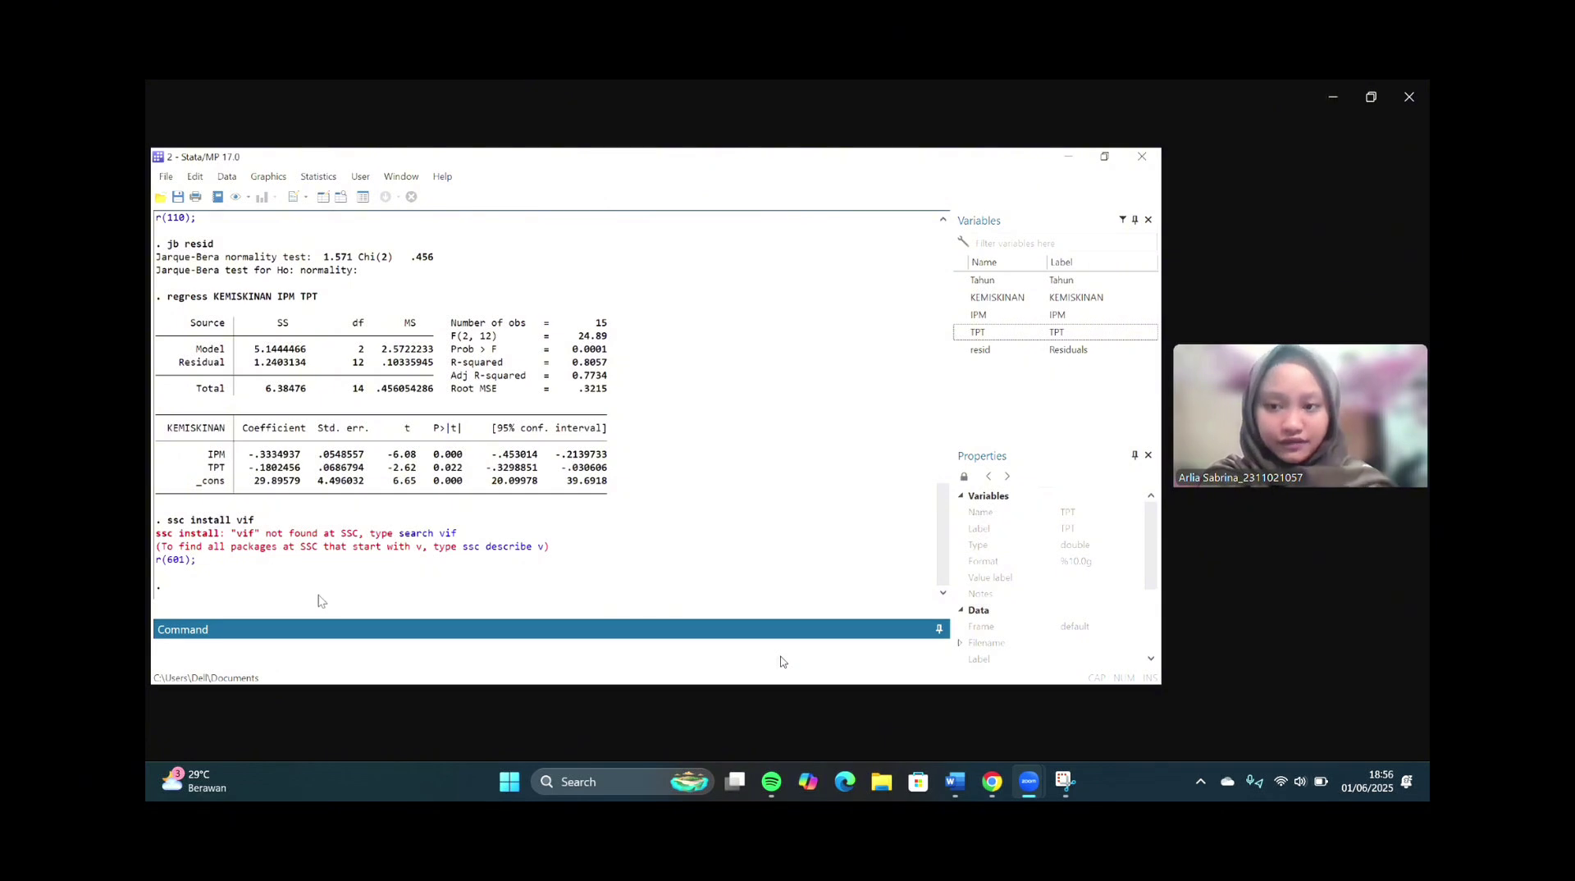
- Paste the command notes into a new do-file and consult the VIF commands in the Uji Multikolinieritas section
{"action": "left_click", "coordinate": [297, 199]}
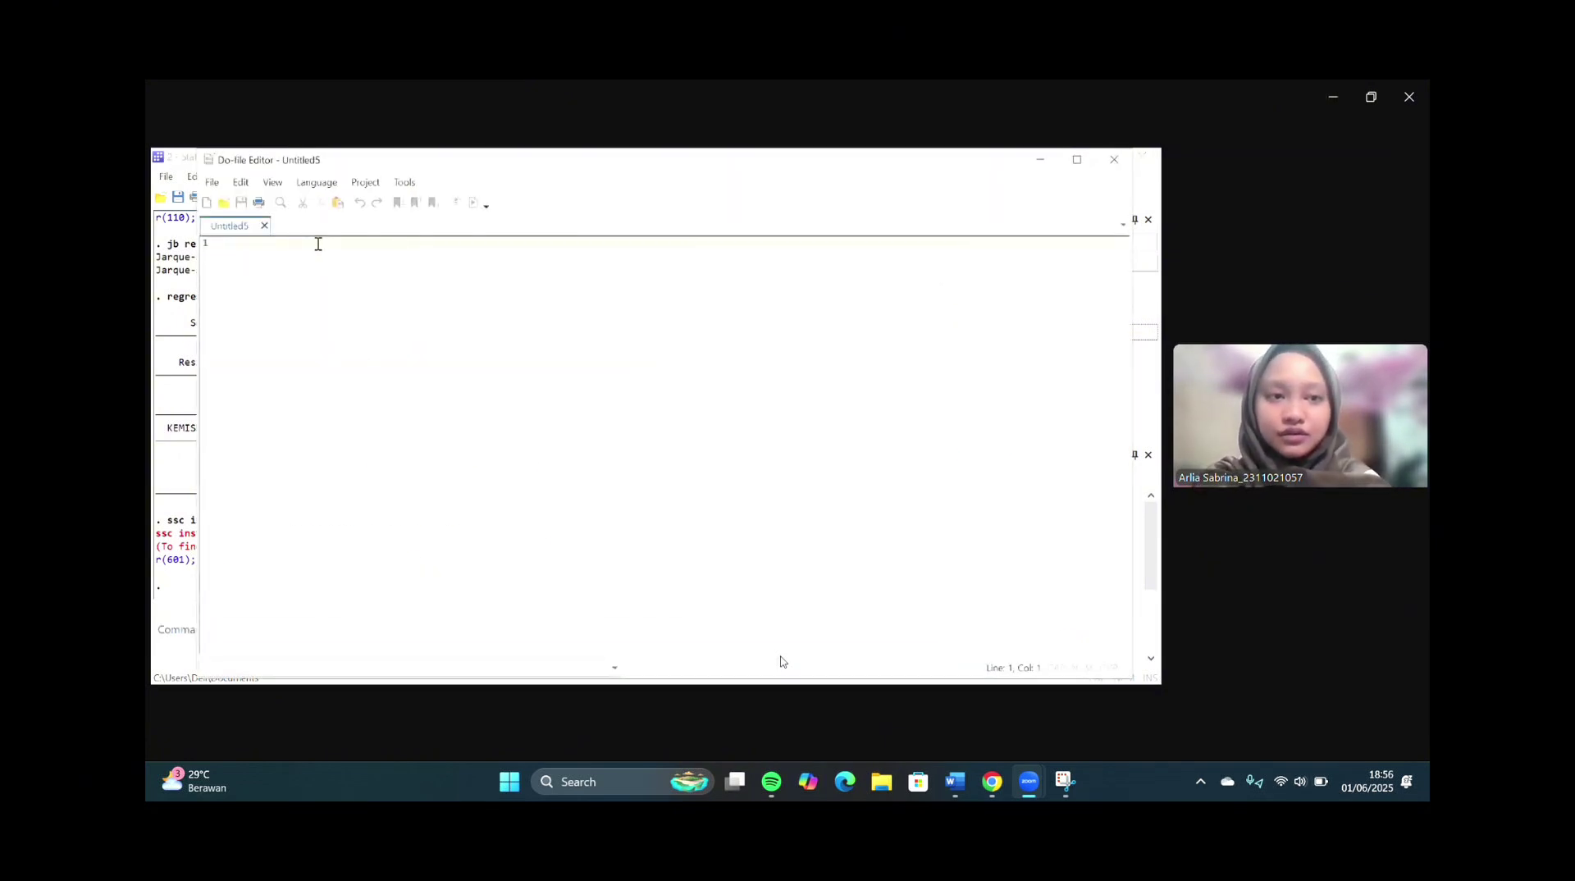
{"action": "right_click", "coordinate": [349, 296]}
{"action": "left_click", "coordinate": [364, 329]}
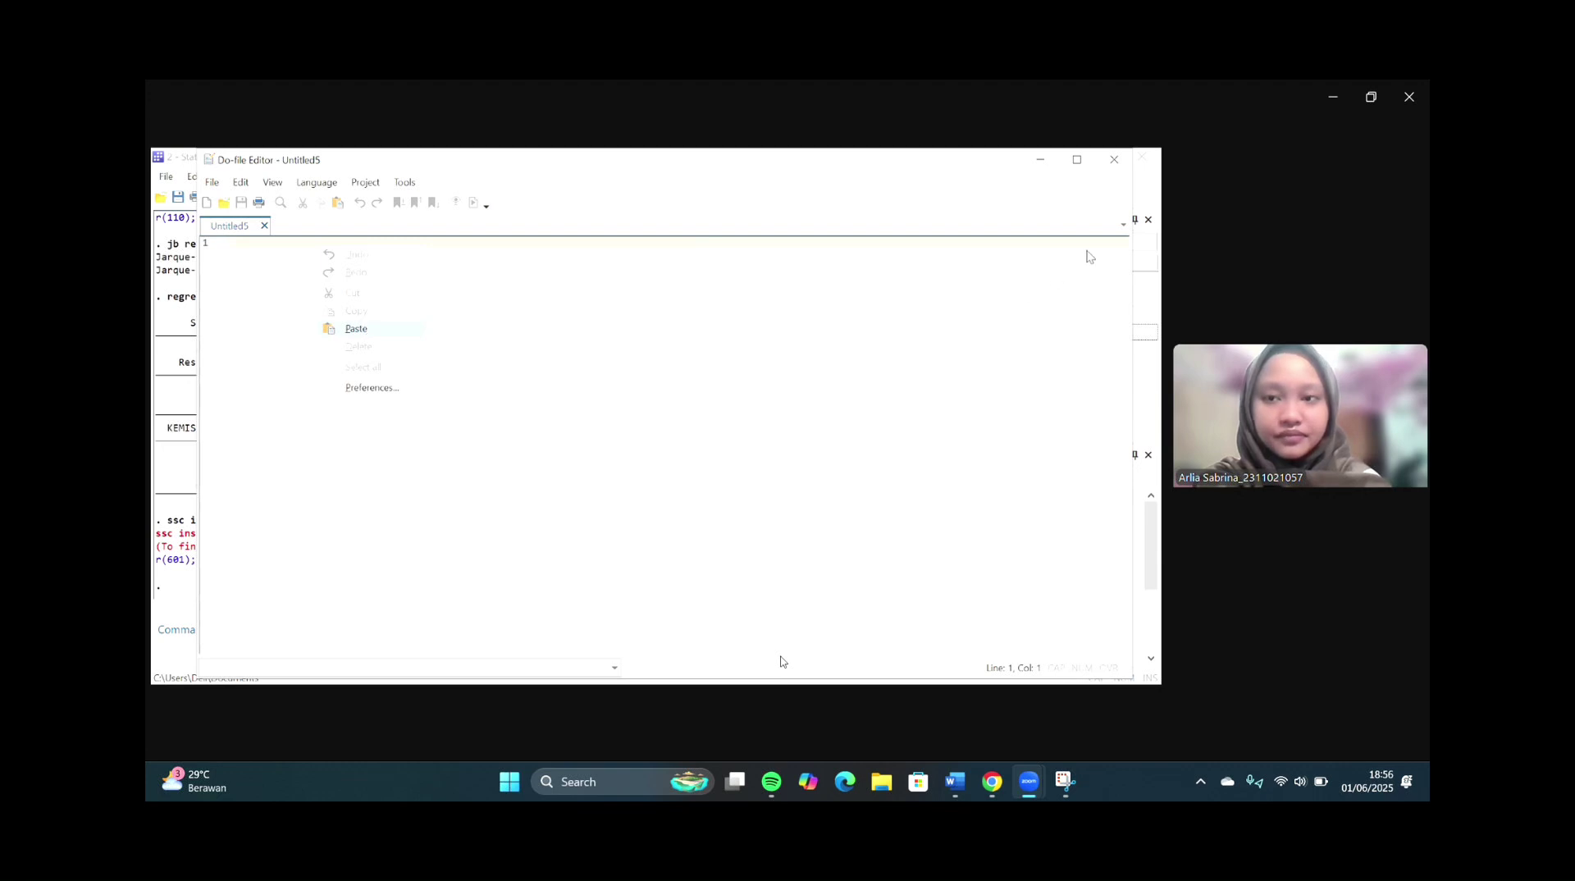
{"action": "left_click", "coordinate": [1121, 244]}
{"action": "left_click", "coordinate": [1121, 244]}
{"action": "left_click_drag", "start_coordinate": [1121, 245], "coordinate": [1121, 244]}
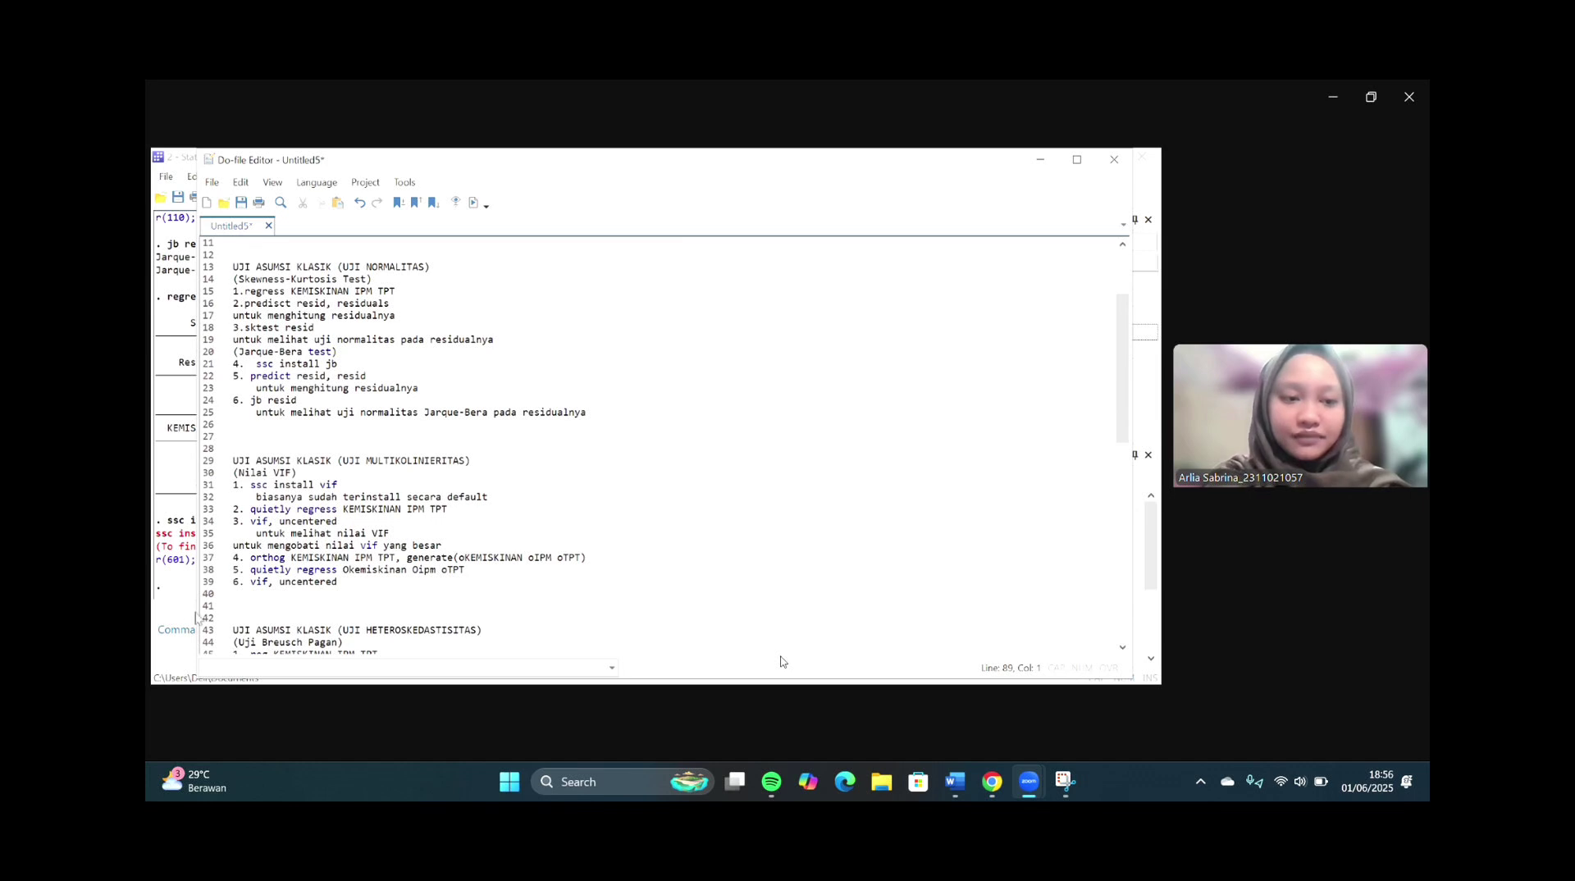
- Try to compute the VIF values by running vif uncentered without a comma
{"action": "left_click", "coordinate": [164, 640]}
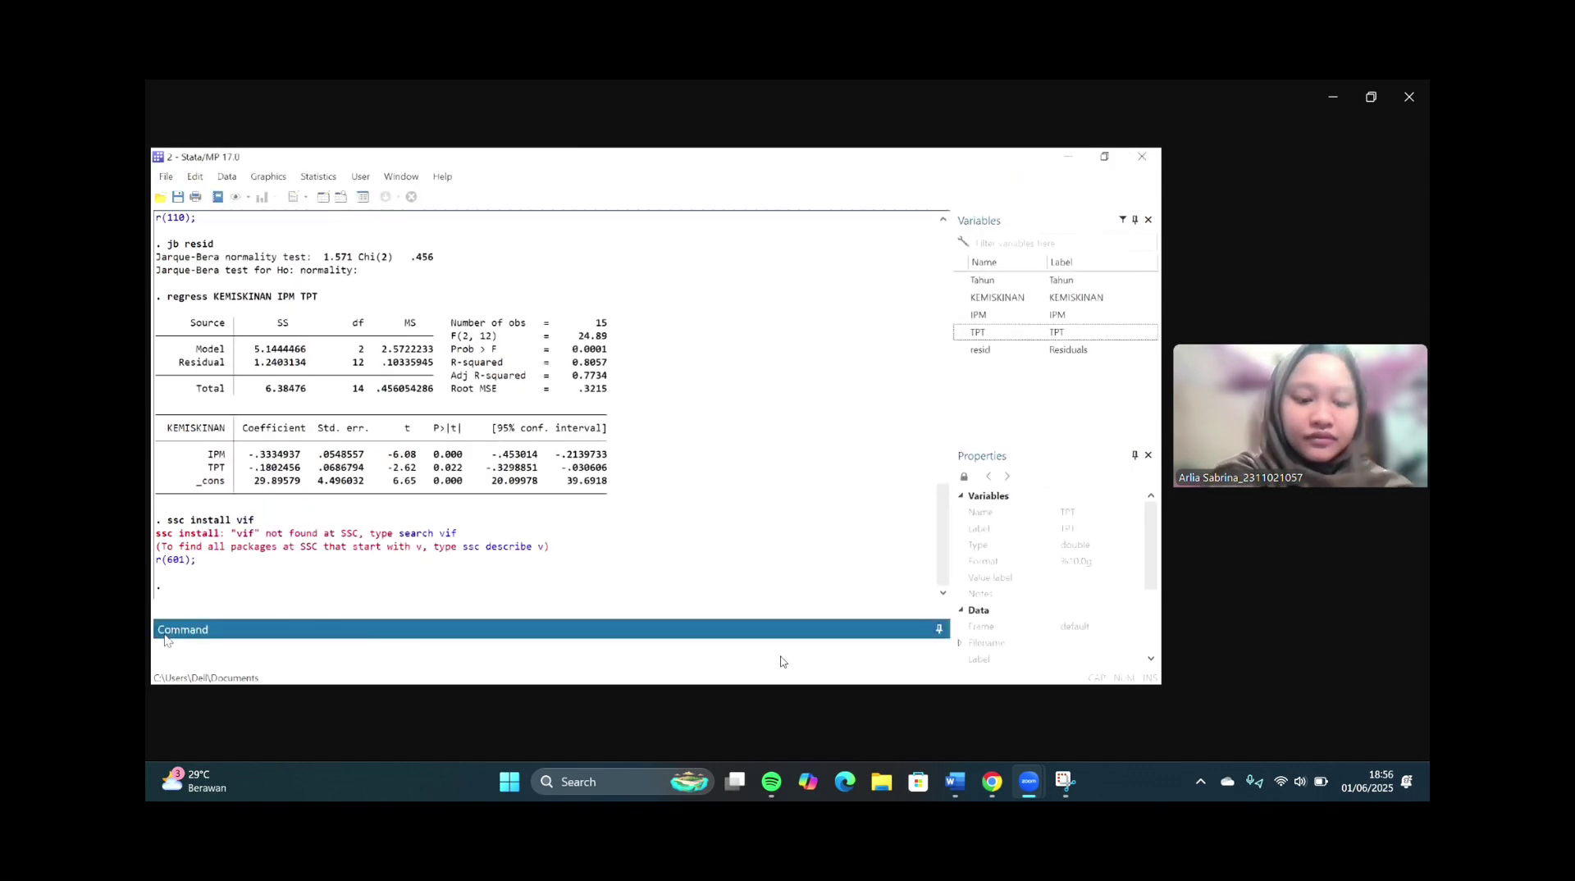
{"action": "type", "text": "vif unc"}
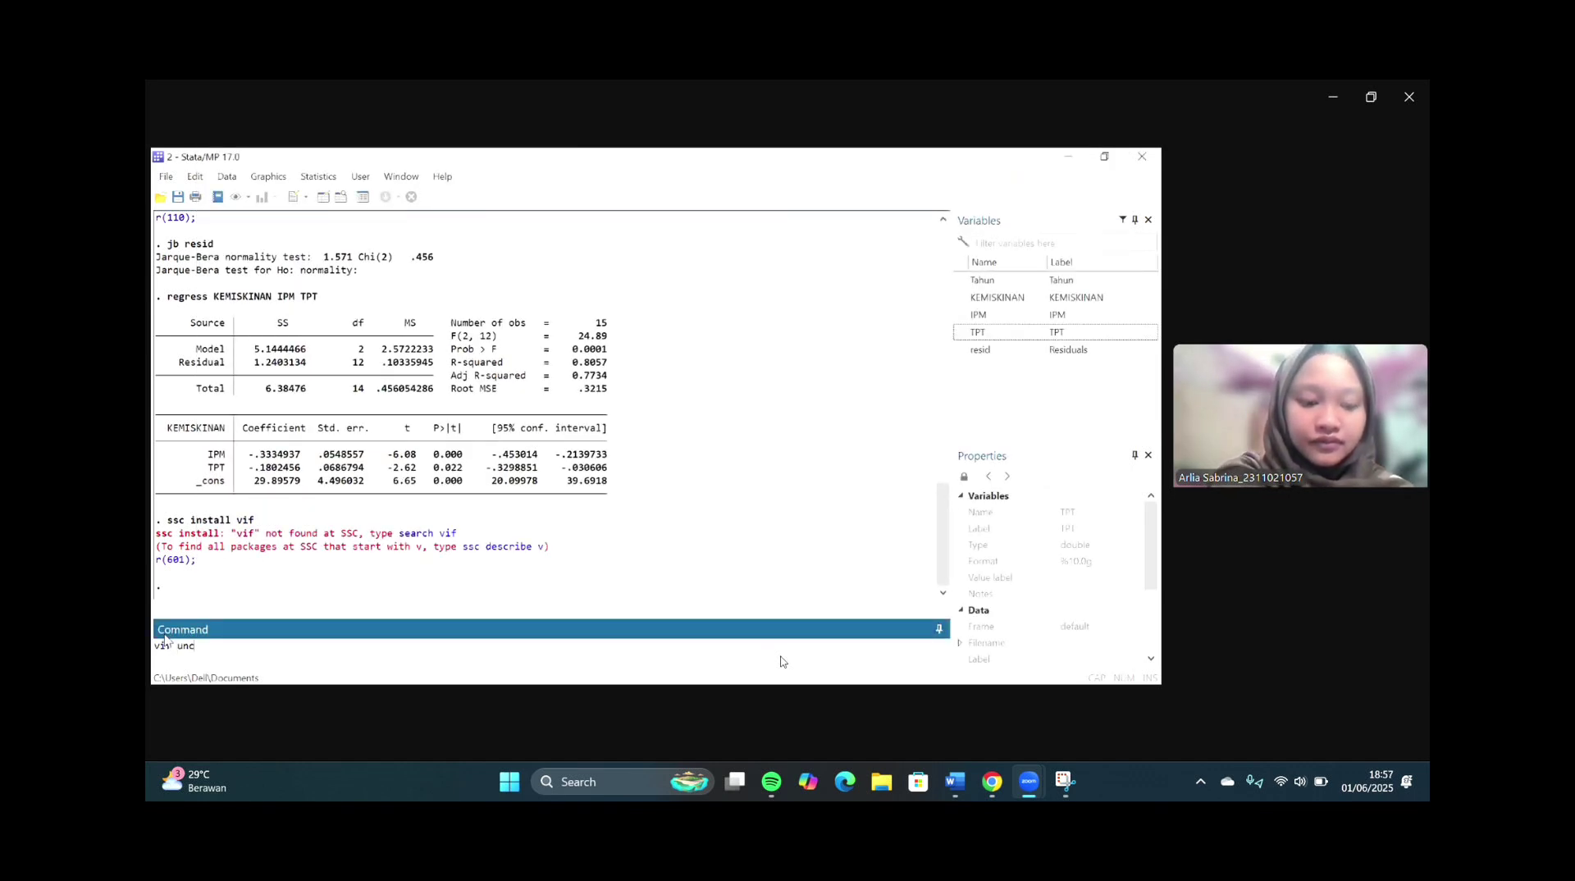
{"action": "type", "text": "enteres"}
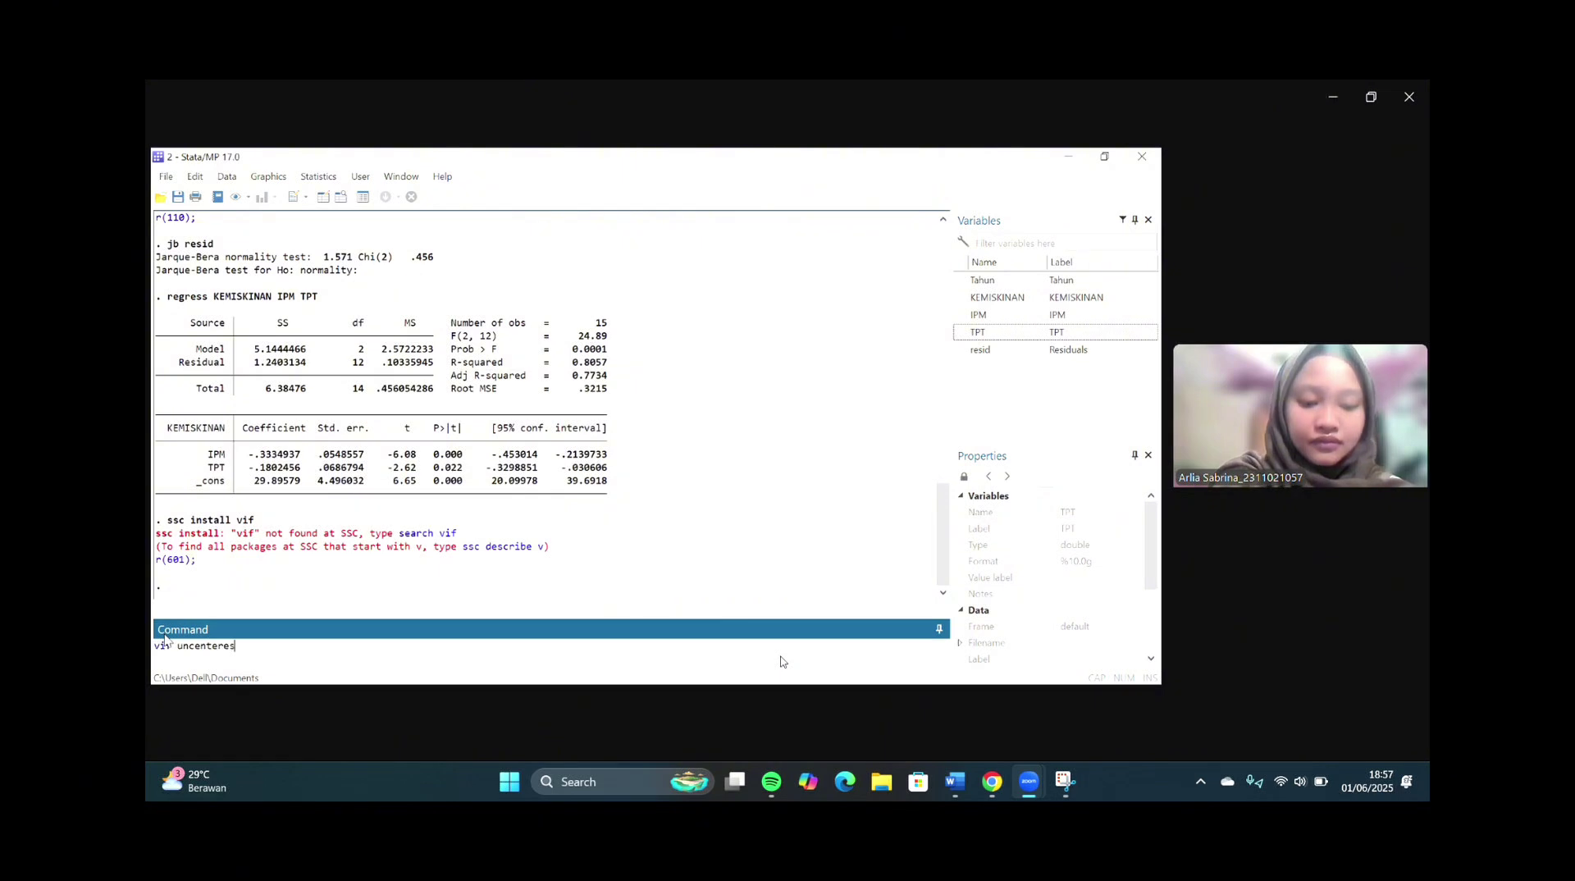
{"action": "key", "text": "Return"}
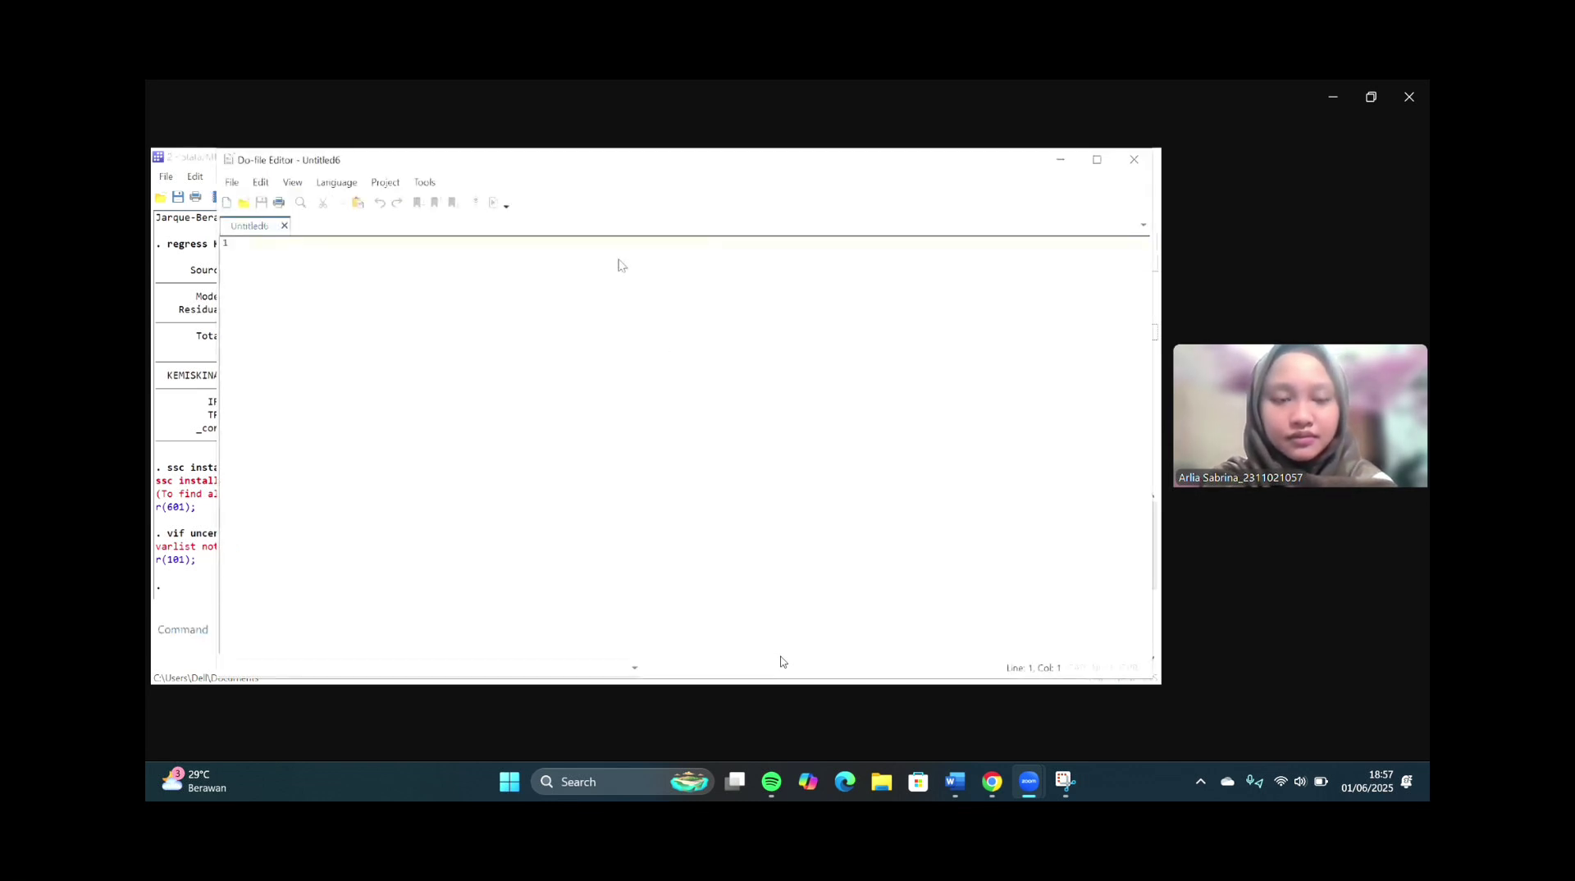
- Paste the notes into another new do-file and look up the quietly regress command that precedes vif, uncentered
{"action": "right_click", "coordinate": [617, 264]}
{"action": "left_click", "coordinate": [656, 344]}
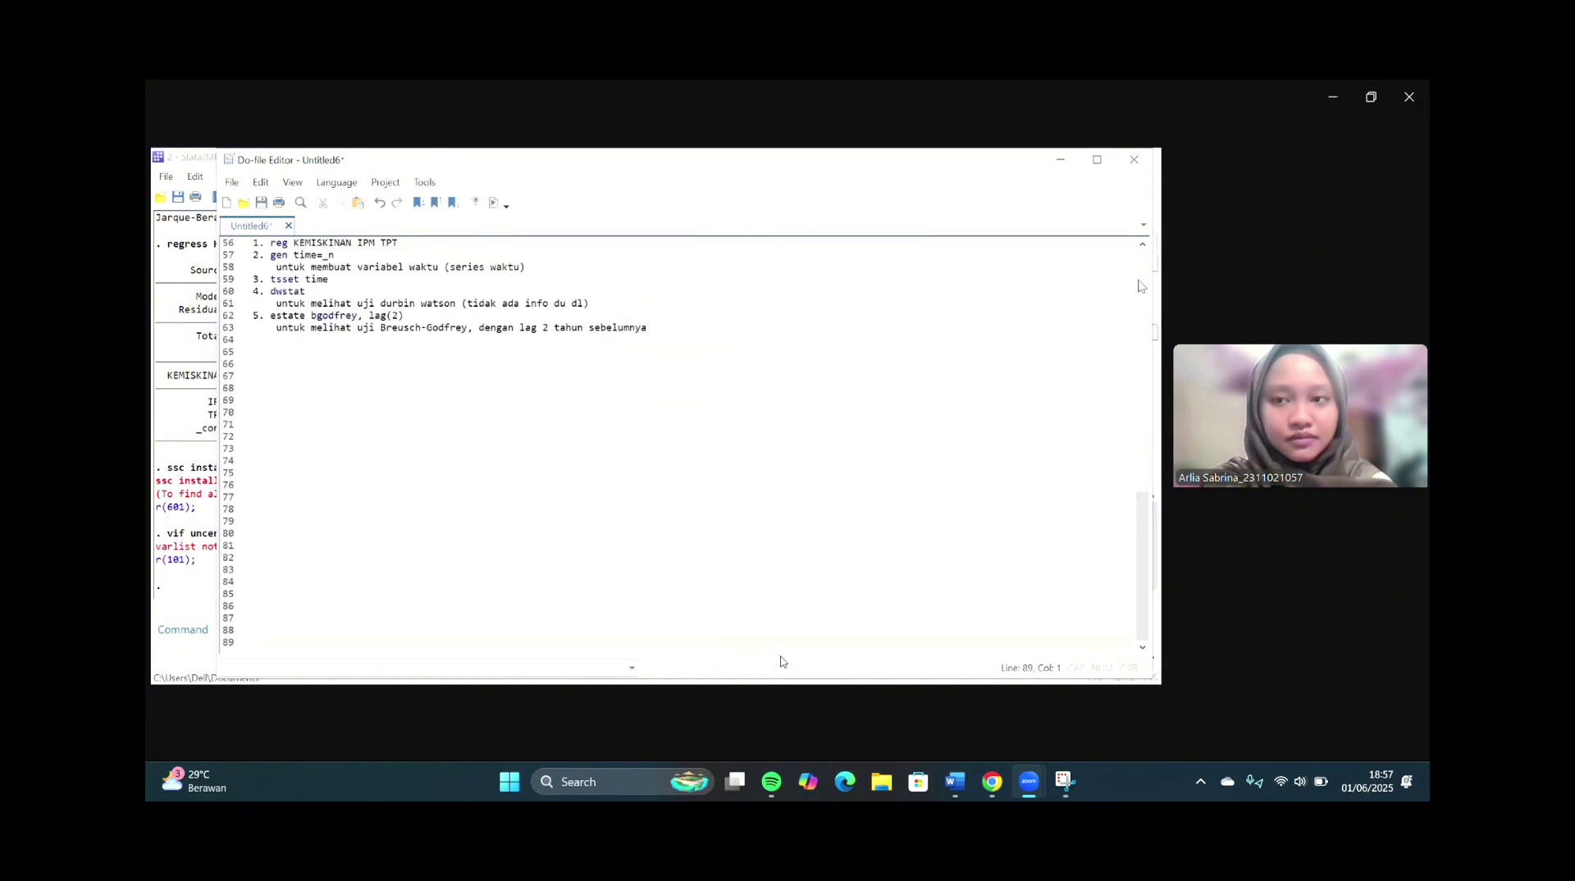
{"action": "scroll", "coordinate": [780, 661], "scroll_direction": "up", "scroll_amount": 10}
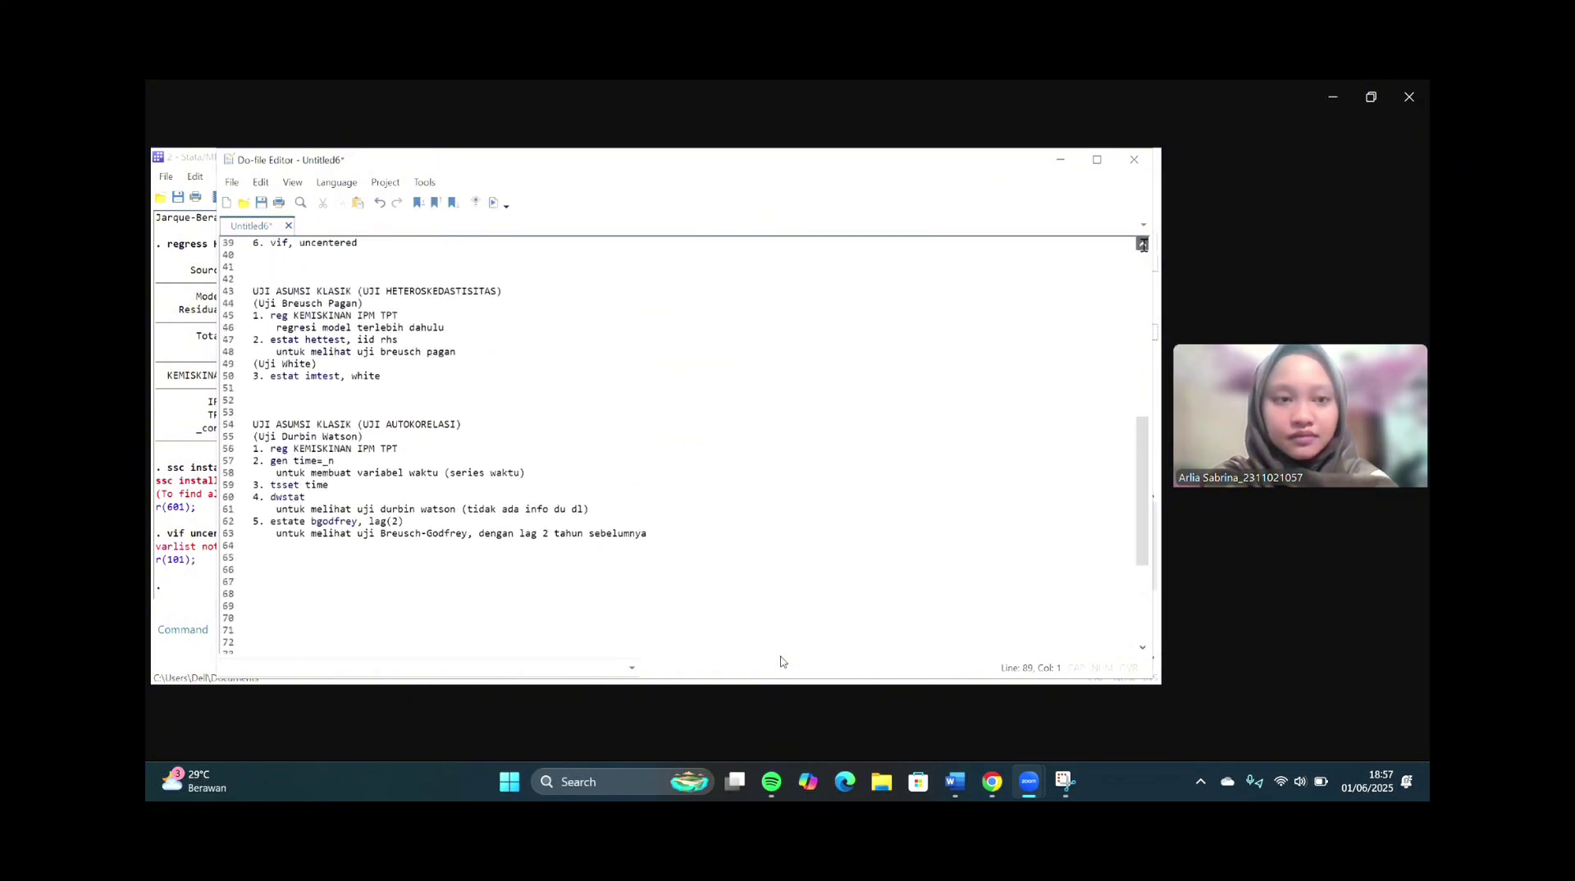
{"action": "scroll", "coordinate": [780, 661], "scroll_direction": "up", "scroll_amount": 5}
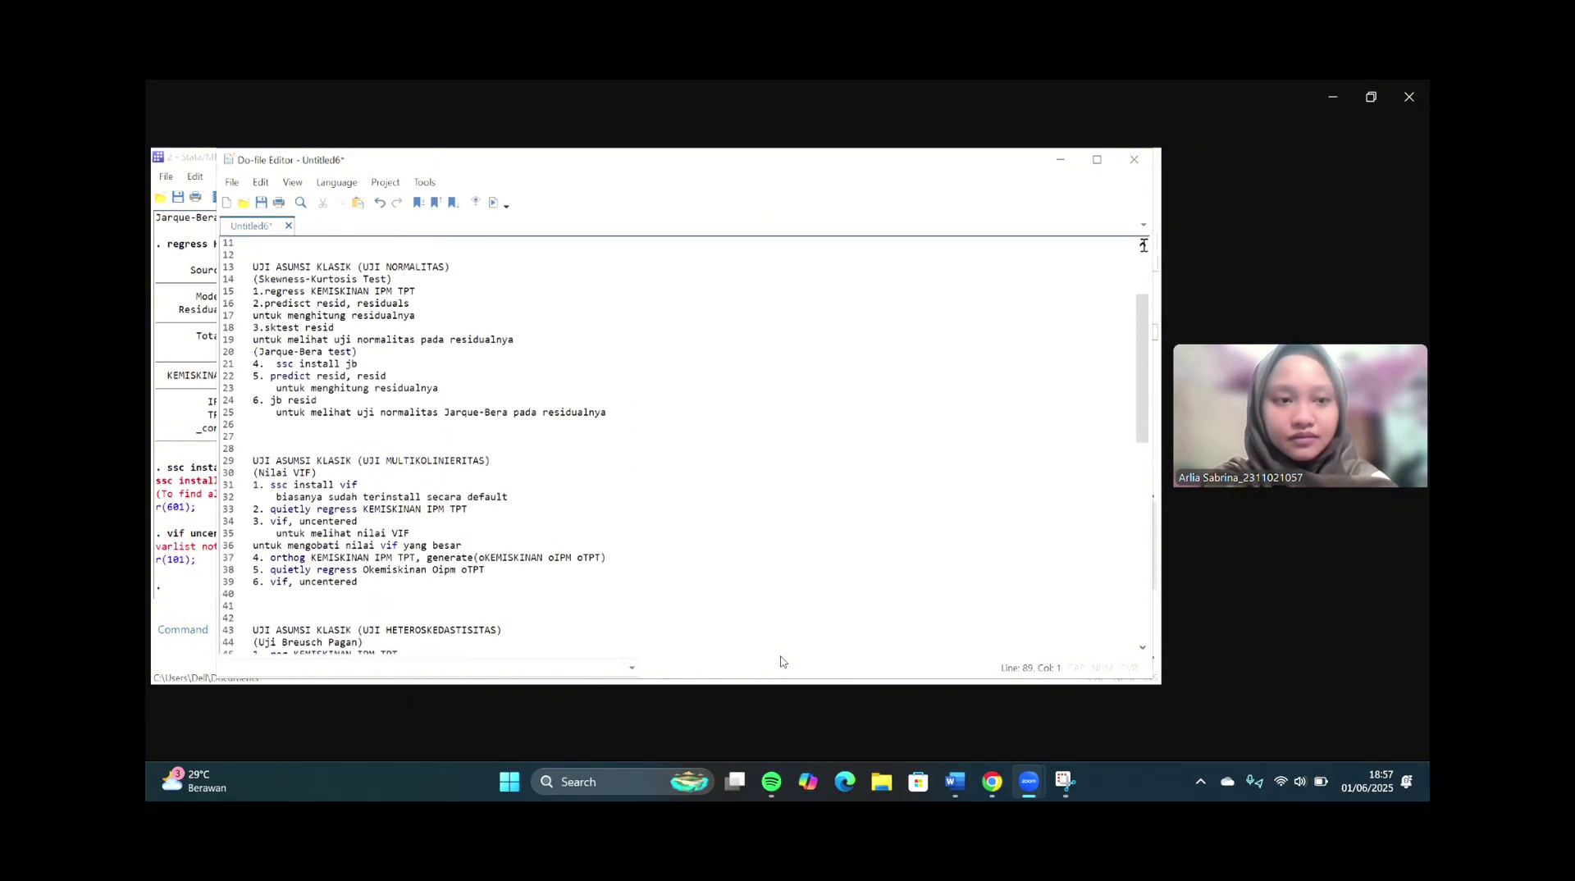
{"action": "scroll", "coordinate": [779, 661], "scroll_direction": "up", "scroll_amount": 1}
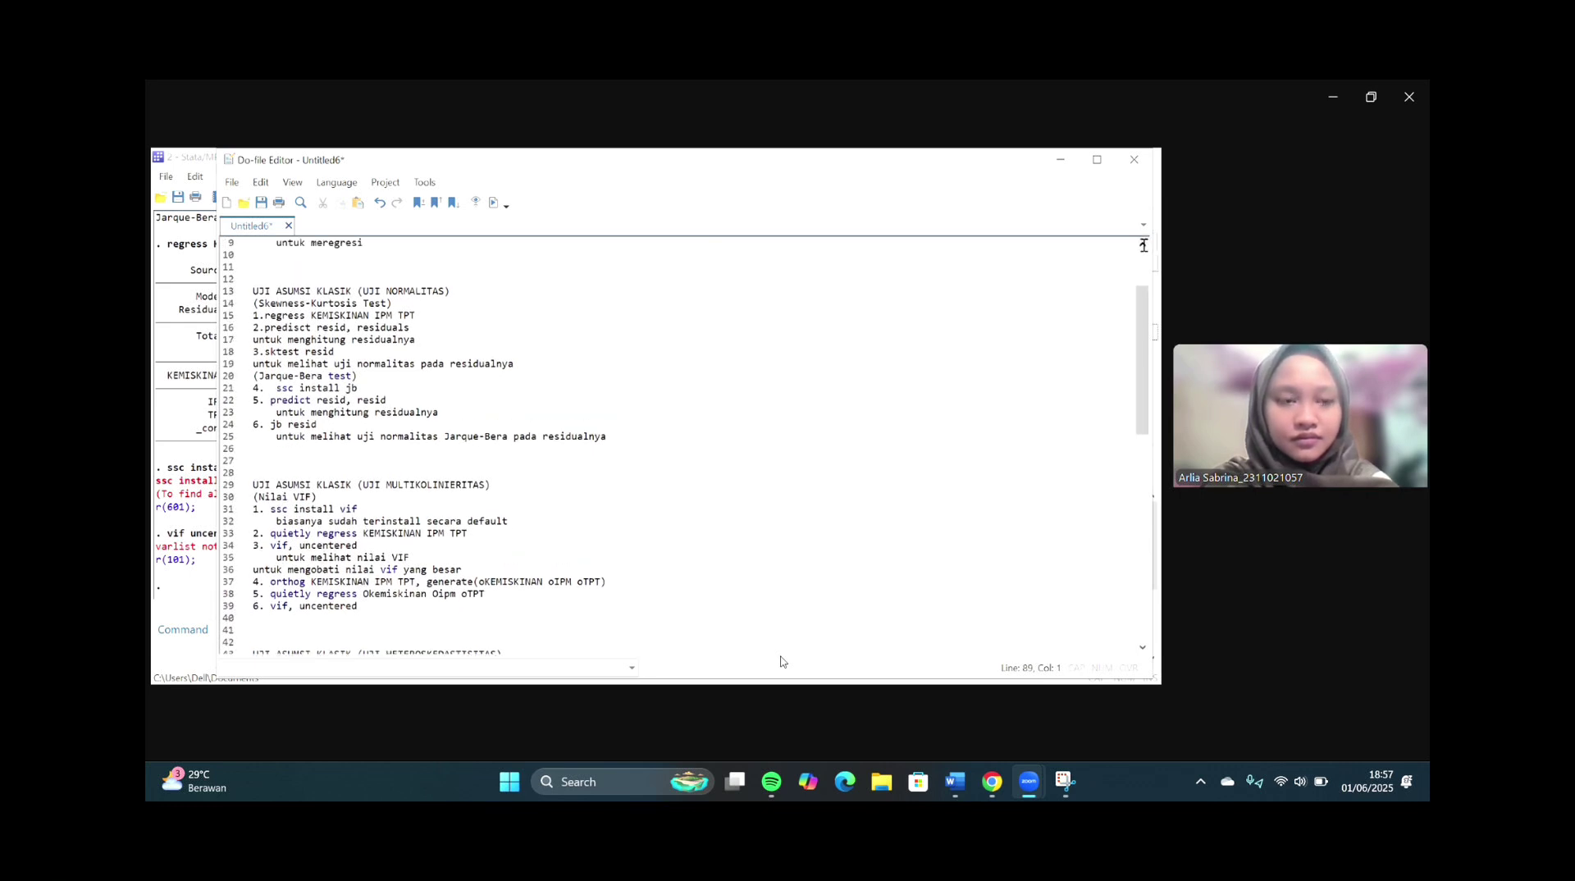
{"action": "scroll", "coordinate": [780, 661], "scroll_direction": "up", "scroll_amount": 2}
{"action": "scroll", "coordinate": [780, 661], "scroll_direction": "up", "scroll_amount": 1}
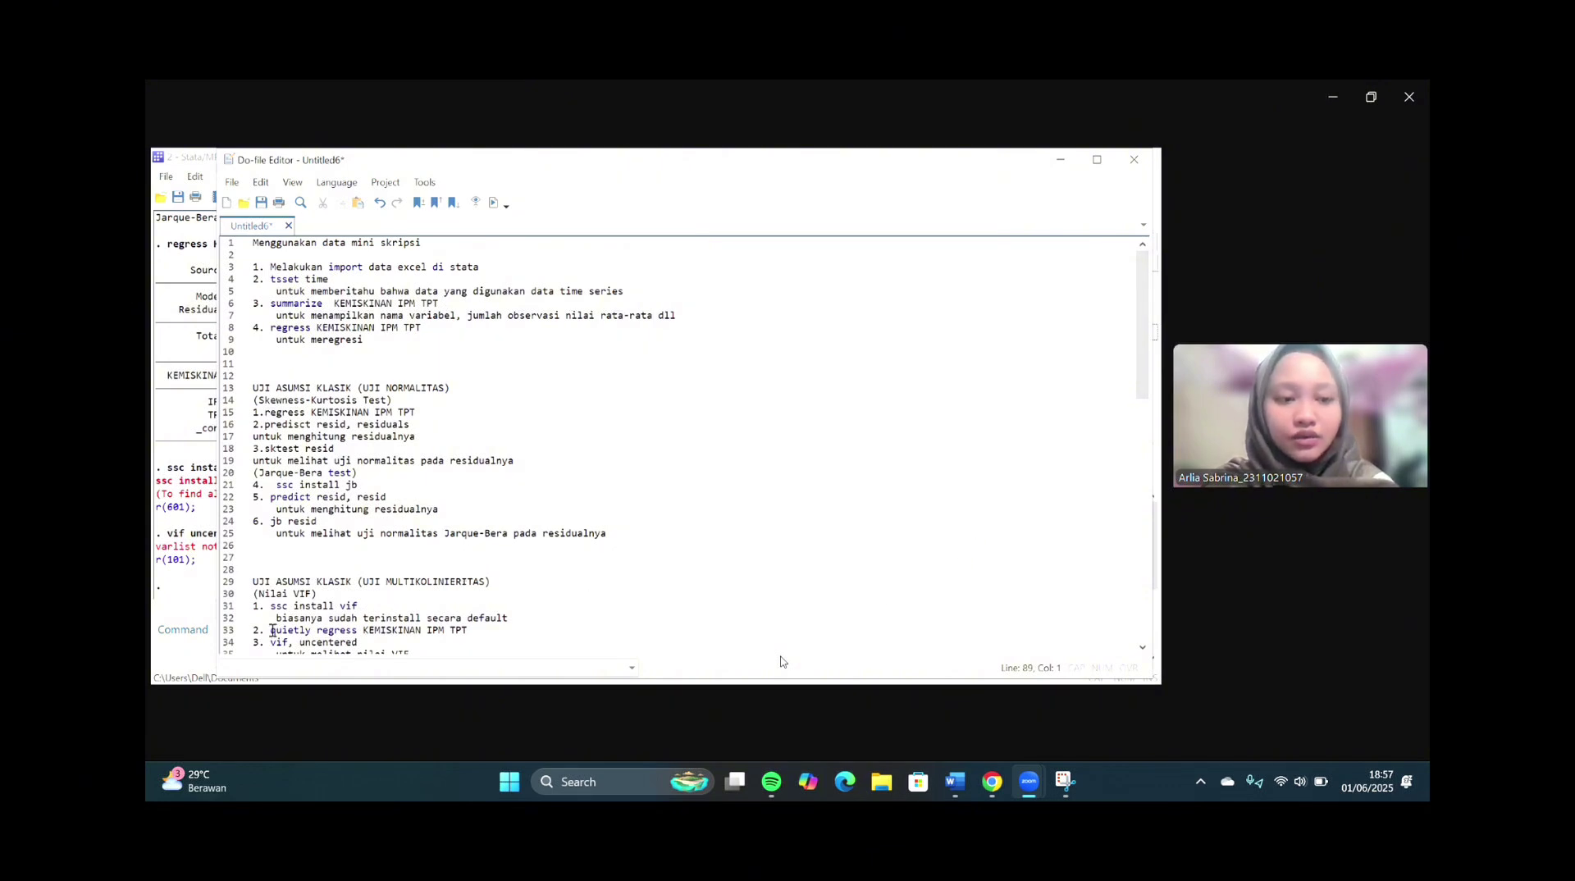
{"action": "left_click", "coordinate": [303, 632]}
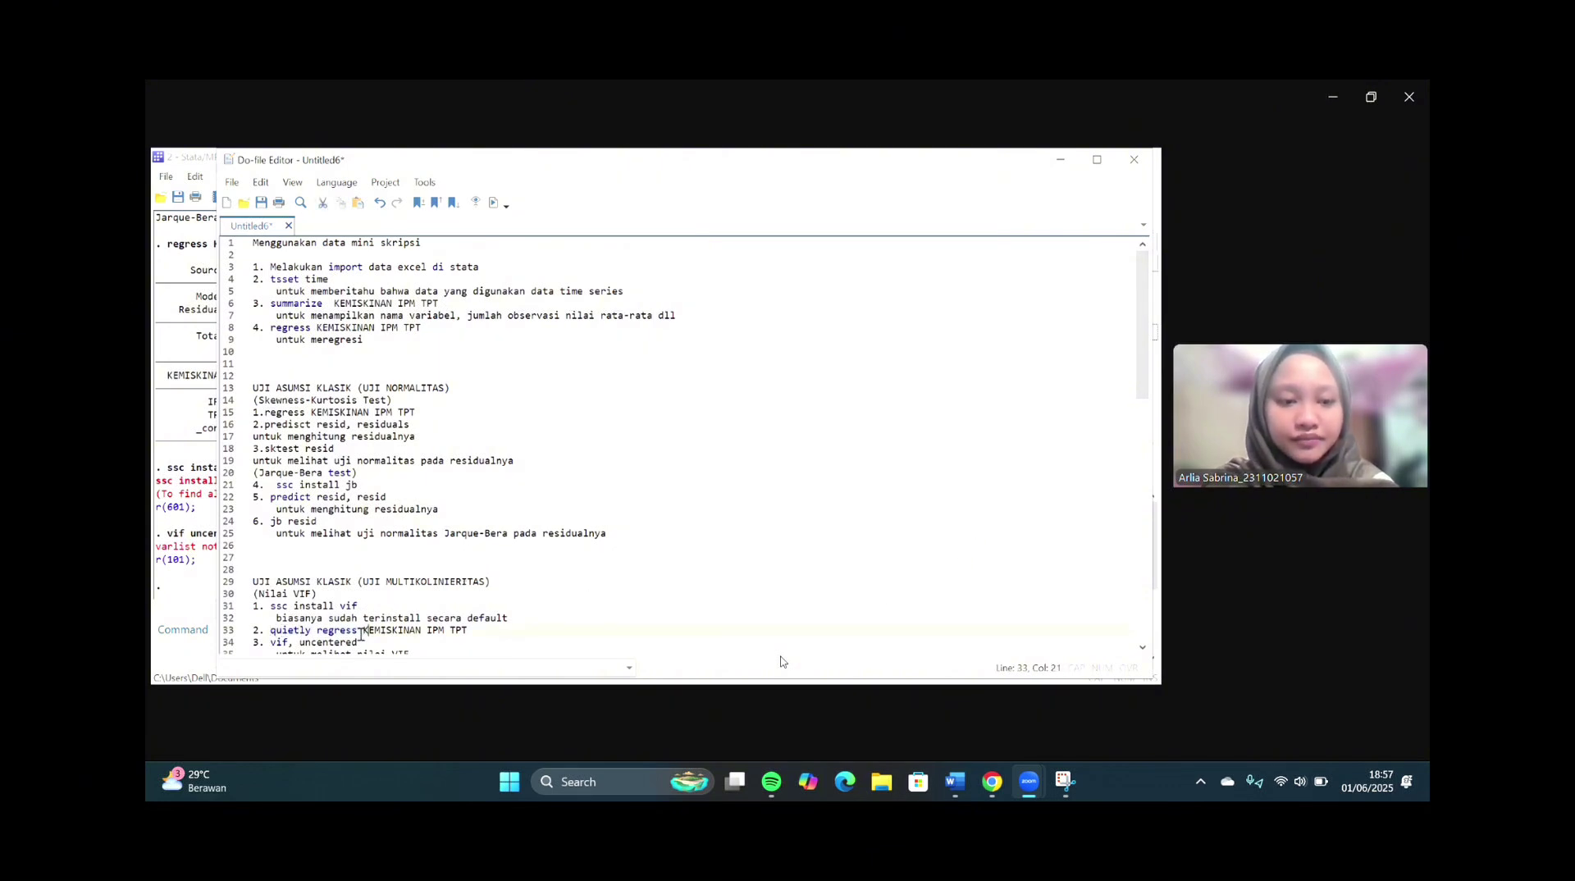
{"action": "left_click", "coordinate": [361, 632]}
{"action": "right_click", "coordinate": [361, 633]}
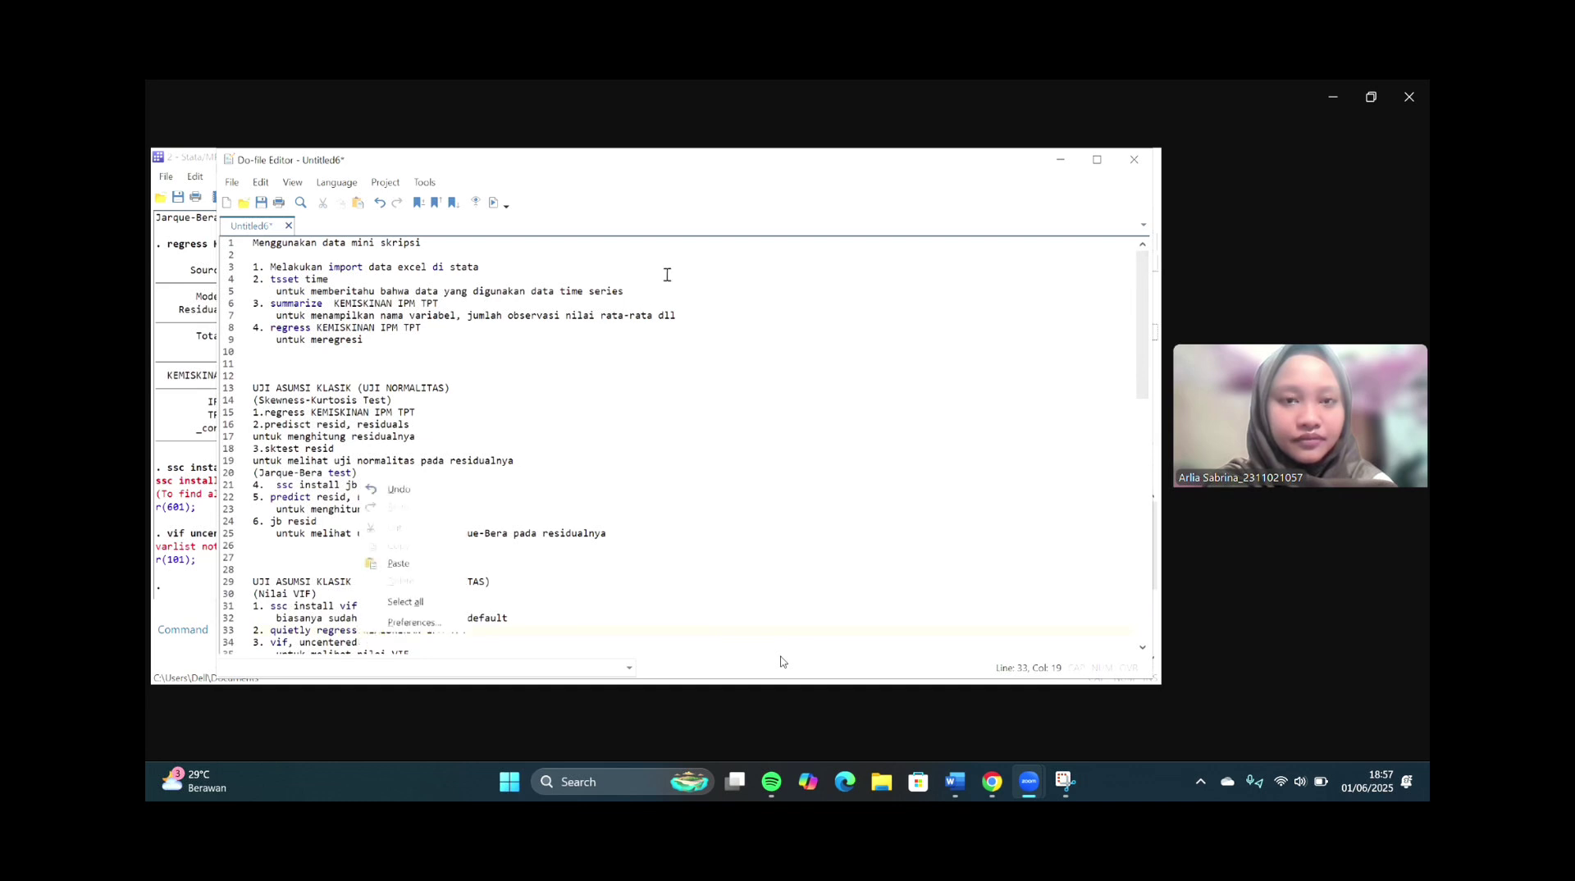
{"action": "left_click", "coordinate": [849, 182]}
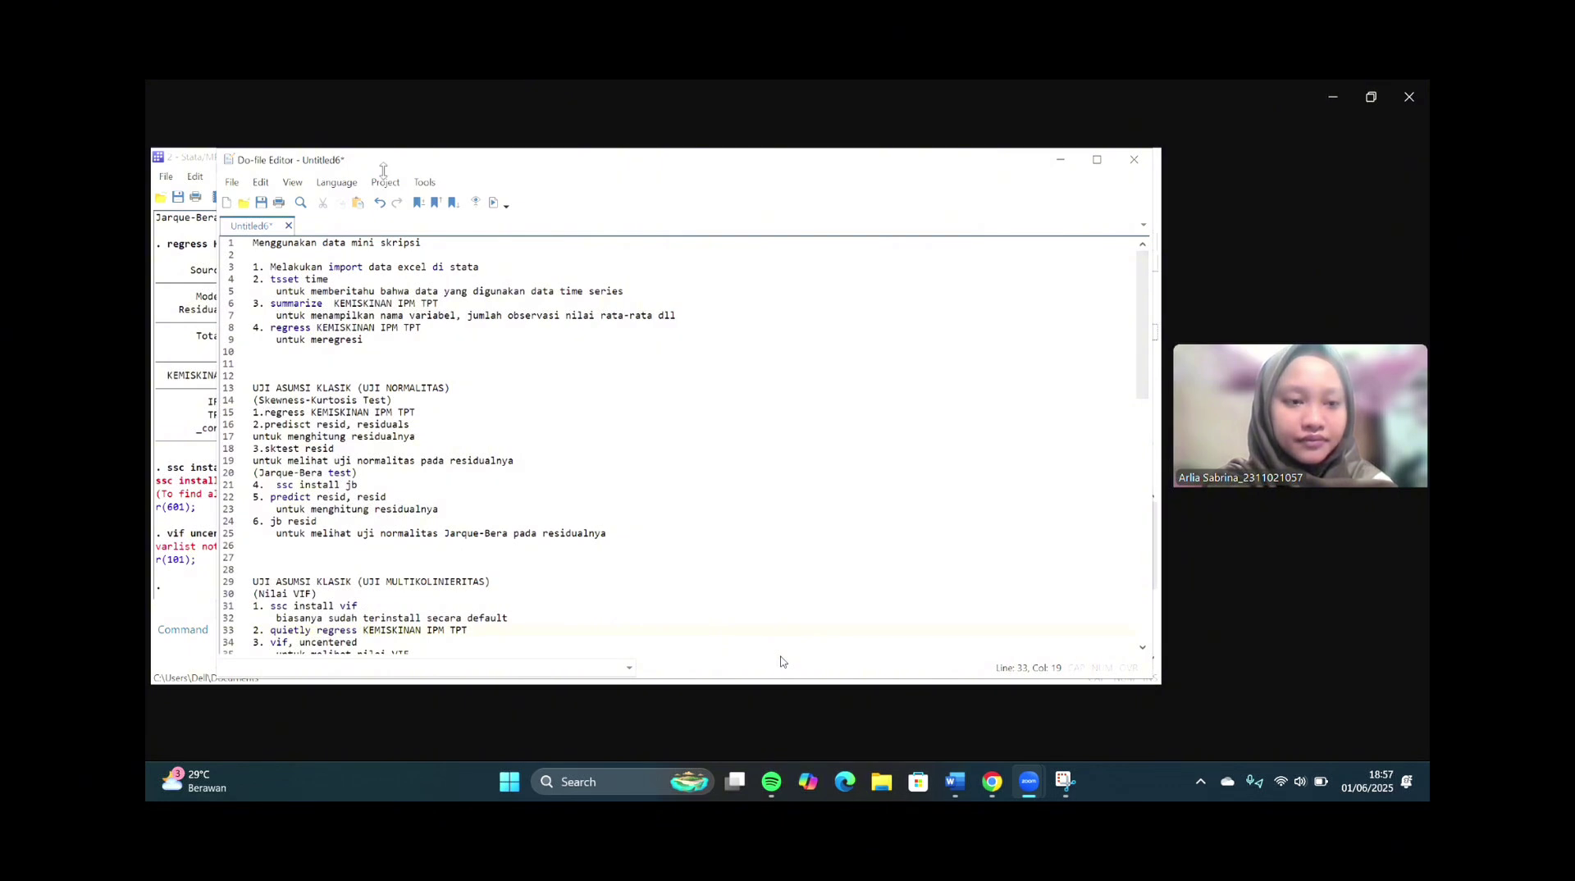
- Run quietly regress KEMISKINAN IPM TPT to re-estimate the model without displaying output
{"action": "left_click", "coordinate": [210, 654]}
{"action": "type", "text": "quietl"}
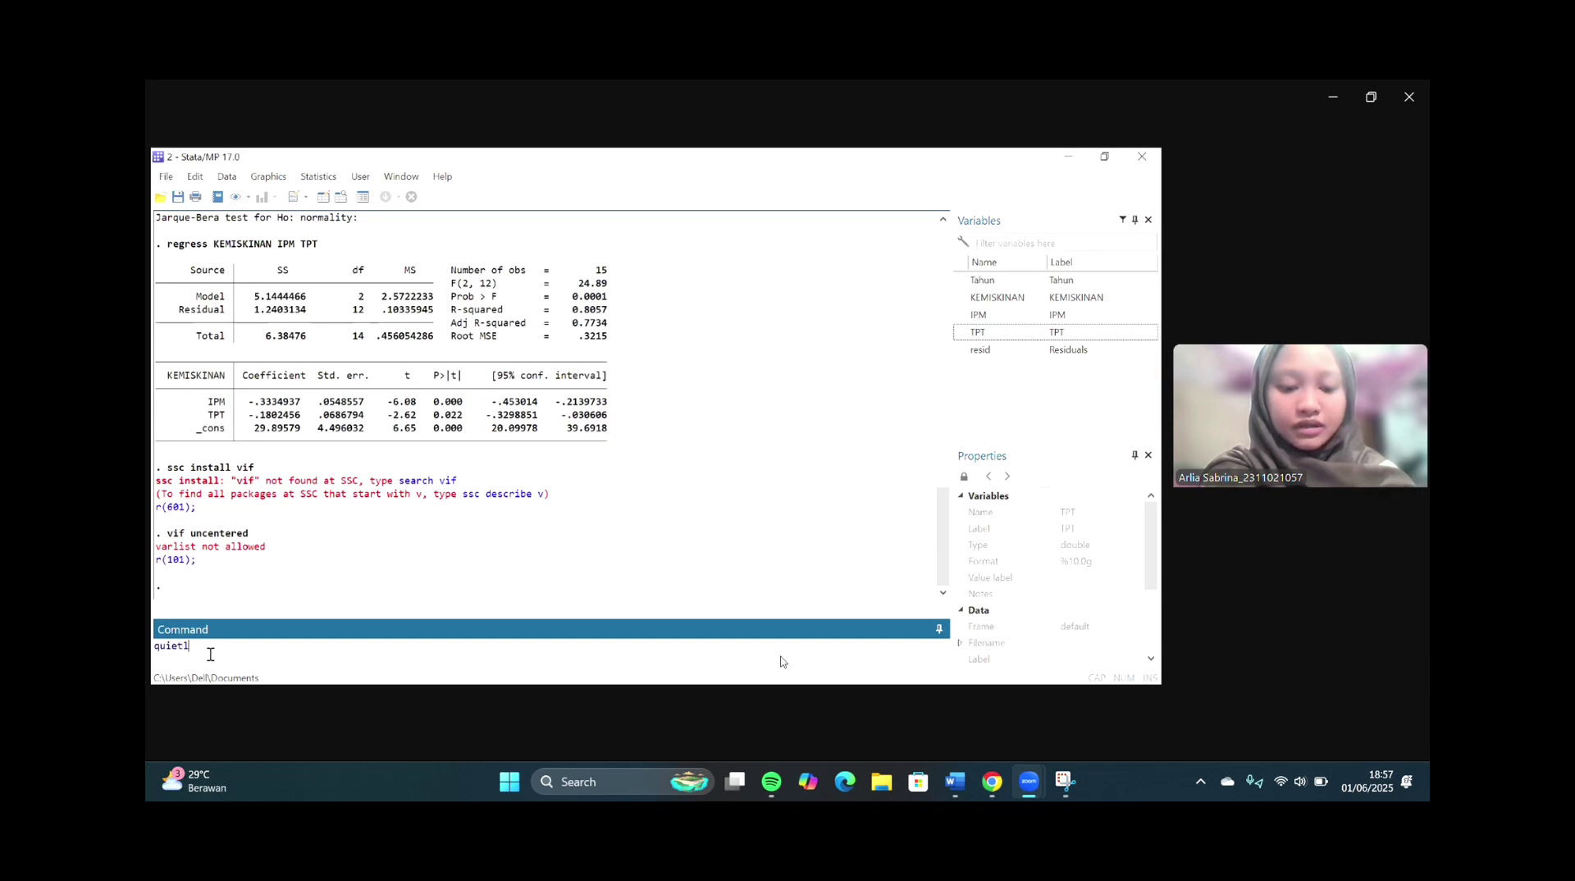
{"action": "type", "text": "y regre"}
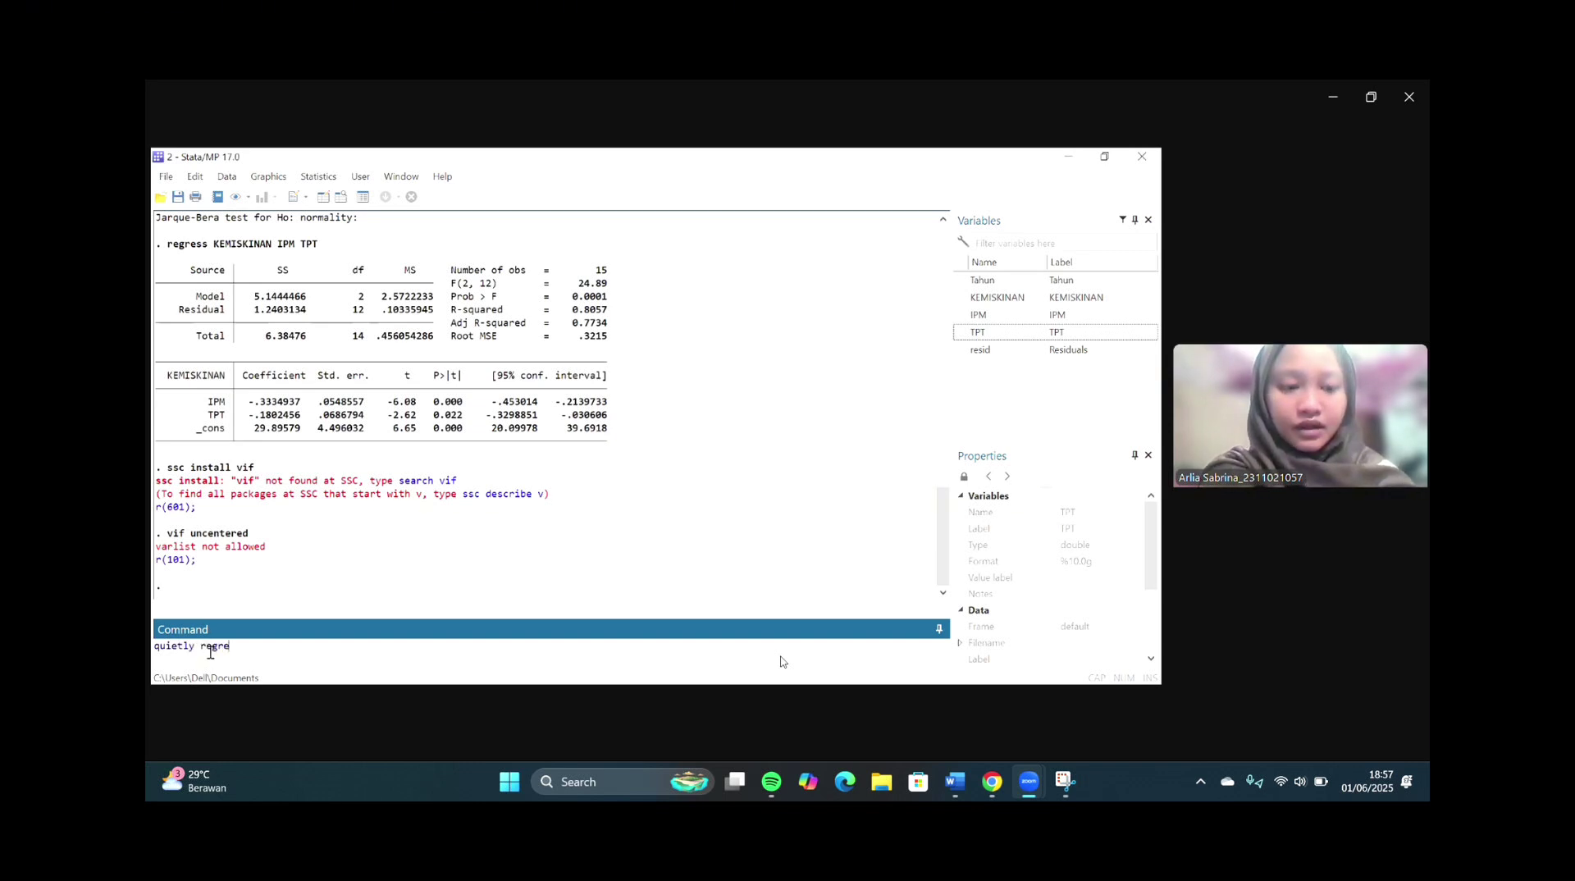
{"action": "type", "text": "ss"}
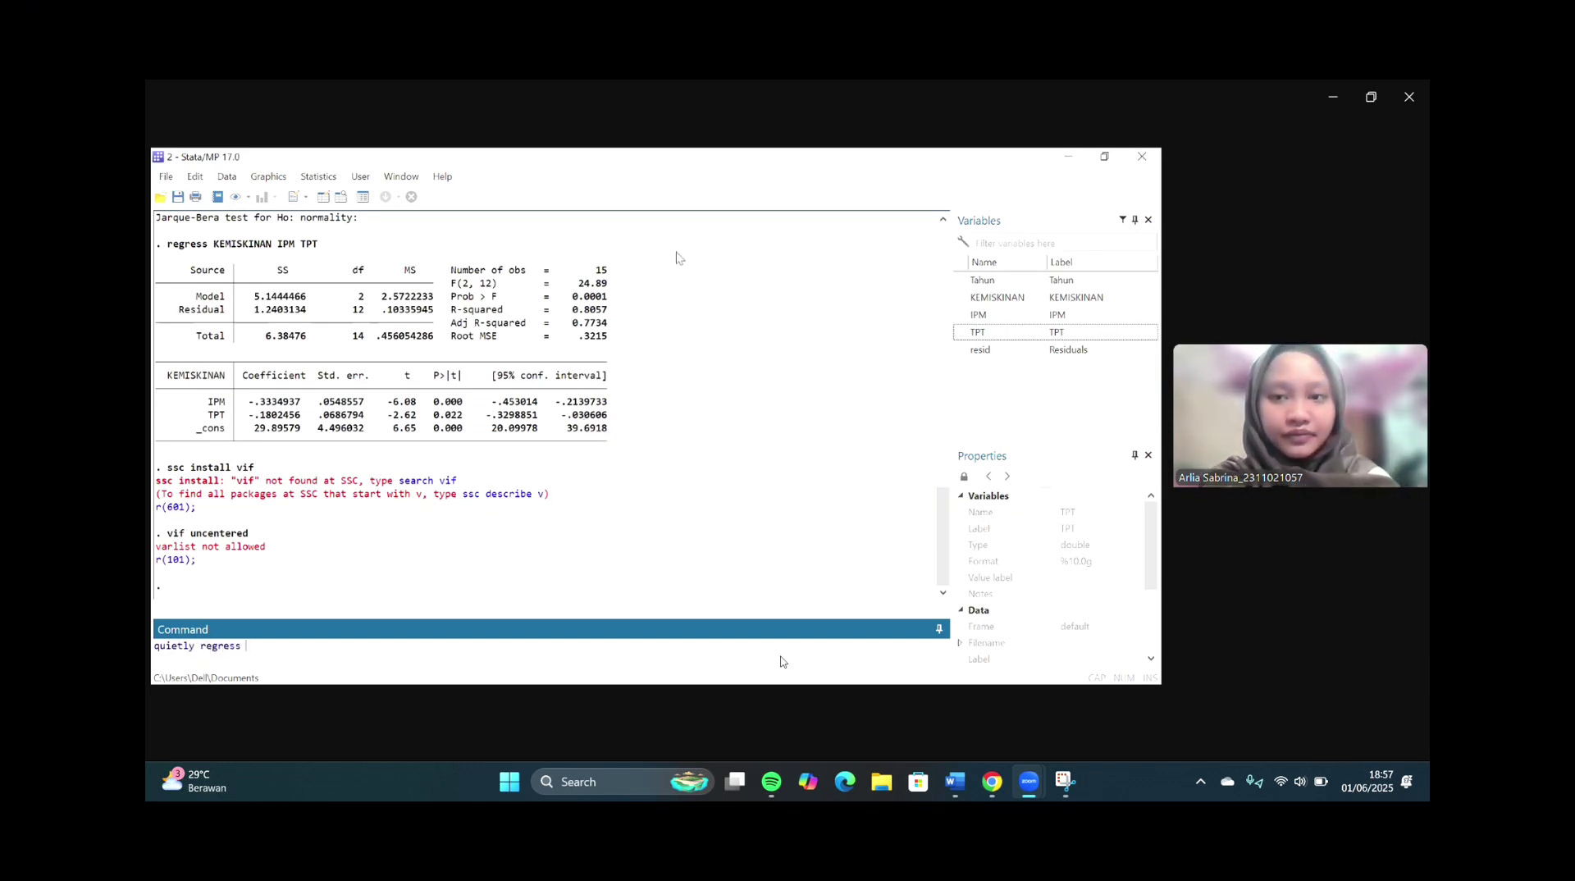
{"action": "double_click", "coordinate": [984, 298]}
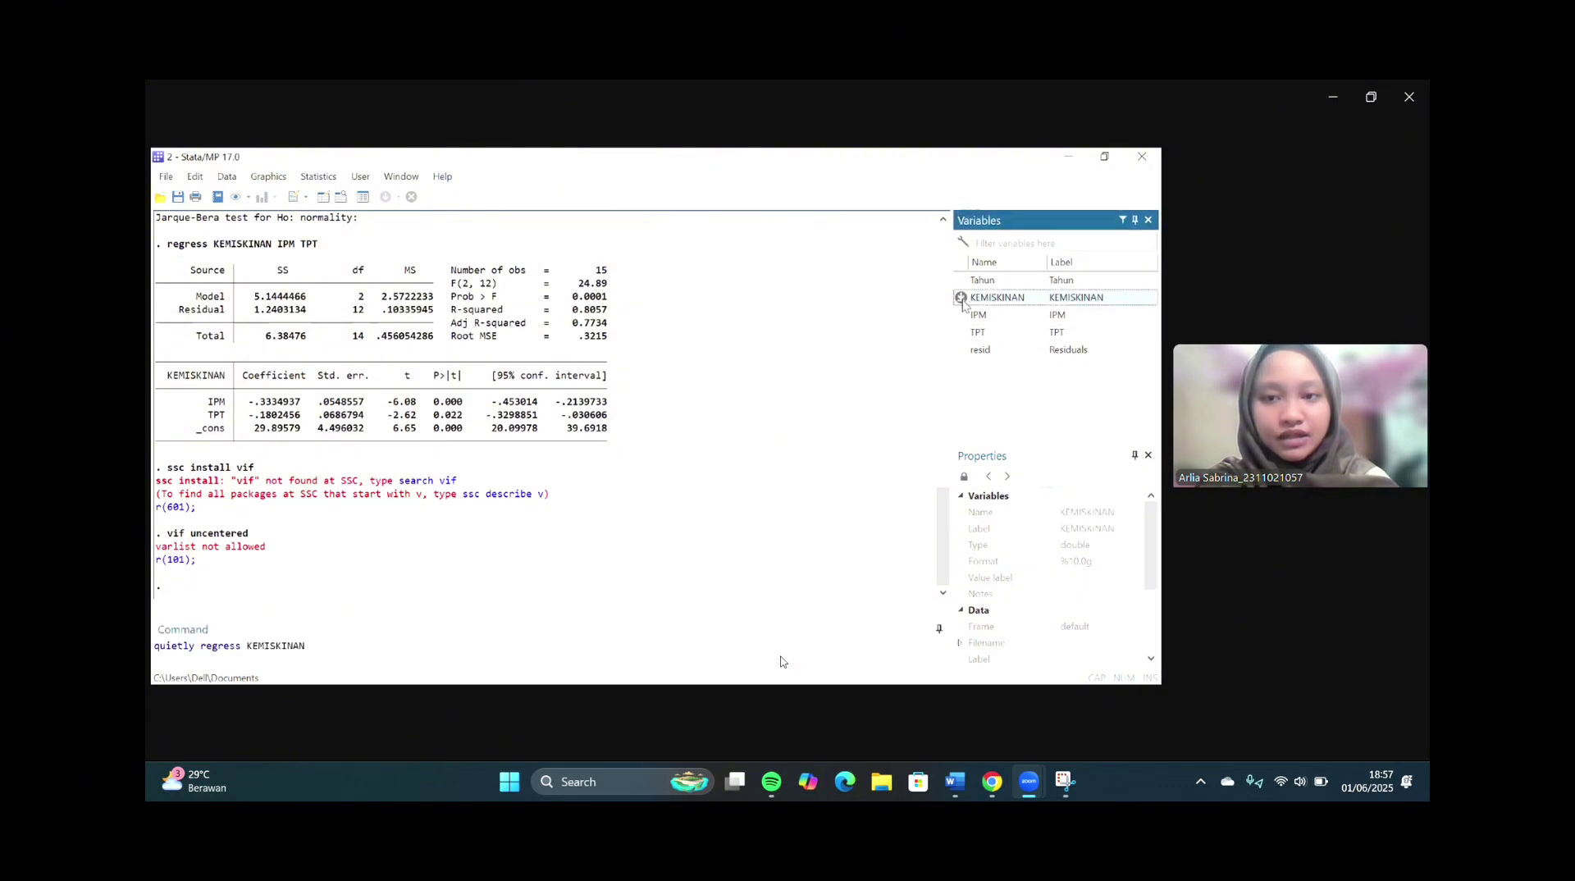
{"action": "double_click", "coordinate": [978, 315]}
{"action": "double_click", "coordinate": [977, 332]}
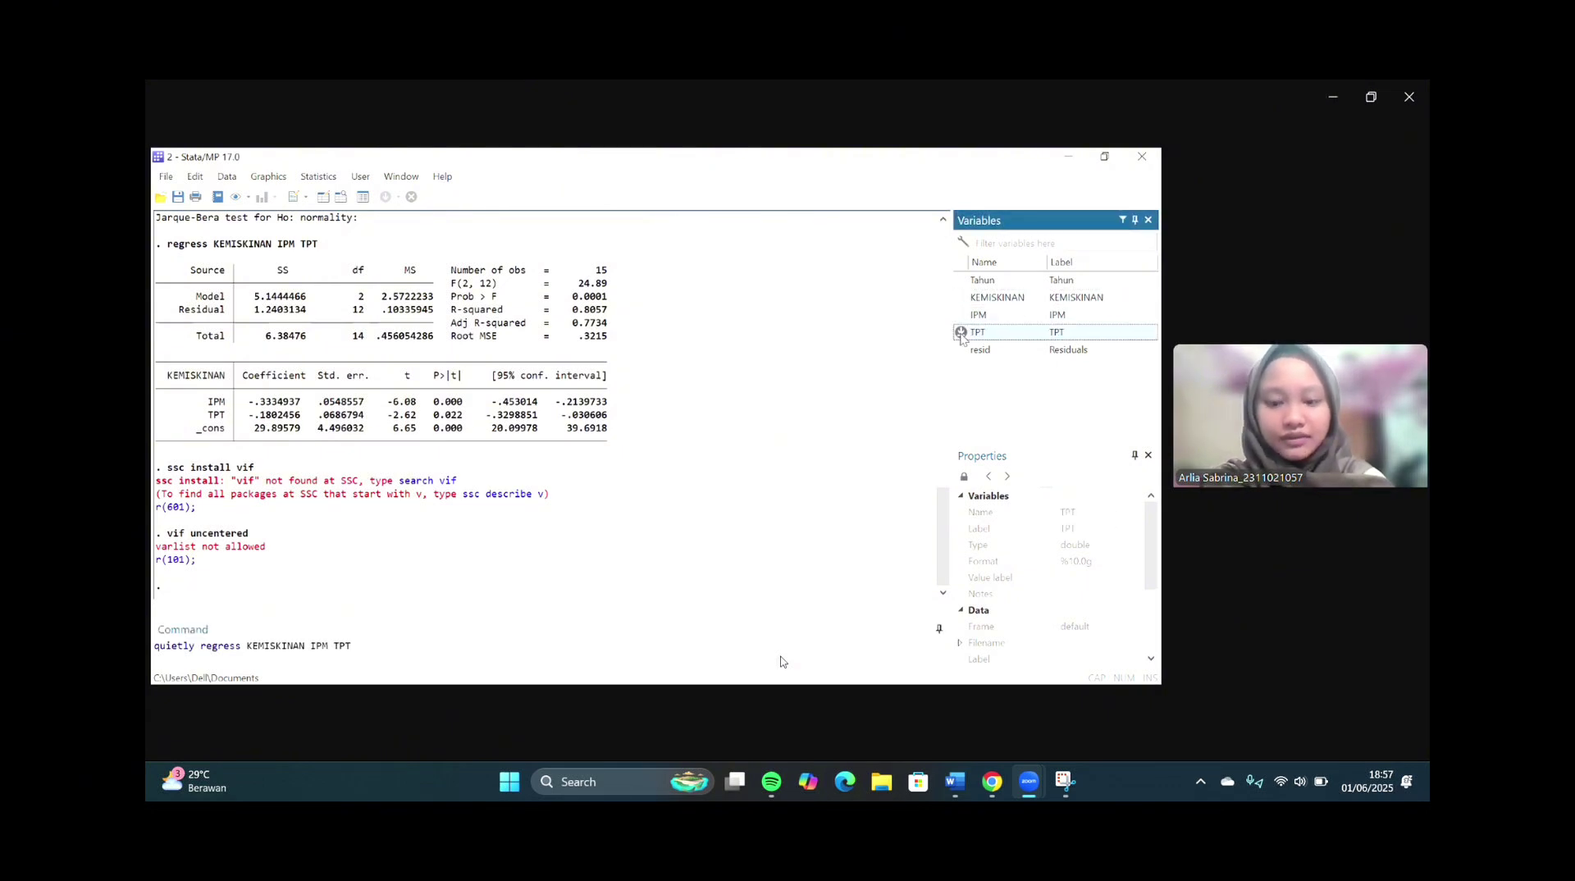
{"action": "key", "text": "Return"}
- Compute the uncentered VIF values of the model by running vif, uncentered
{"action": "left_click", "coordinate": [497, 655]}
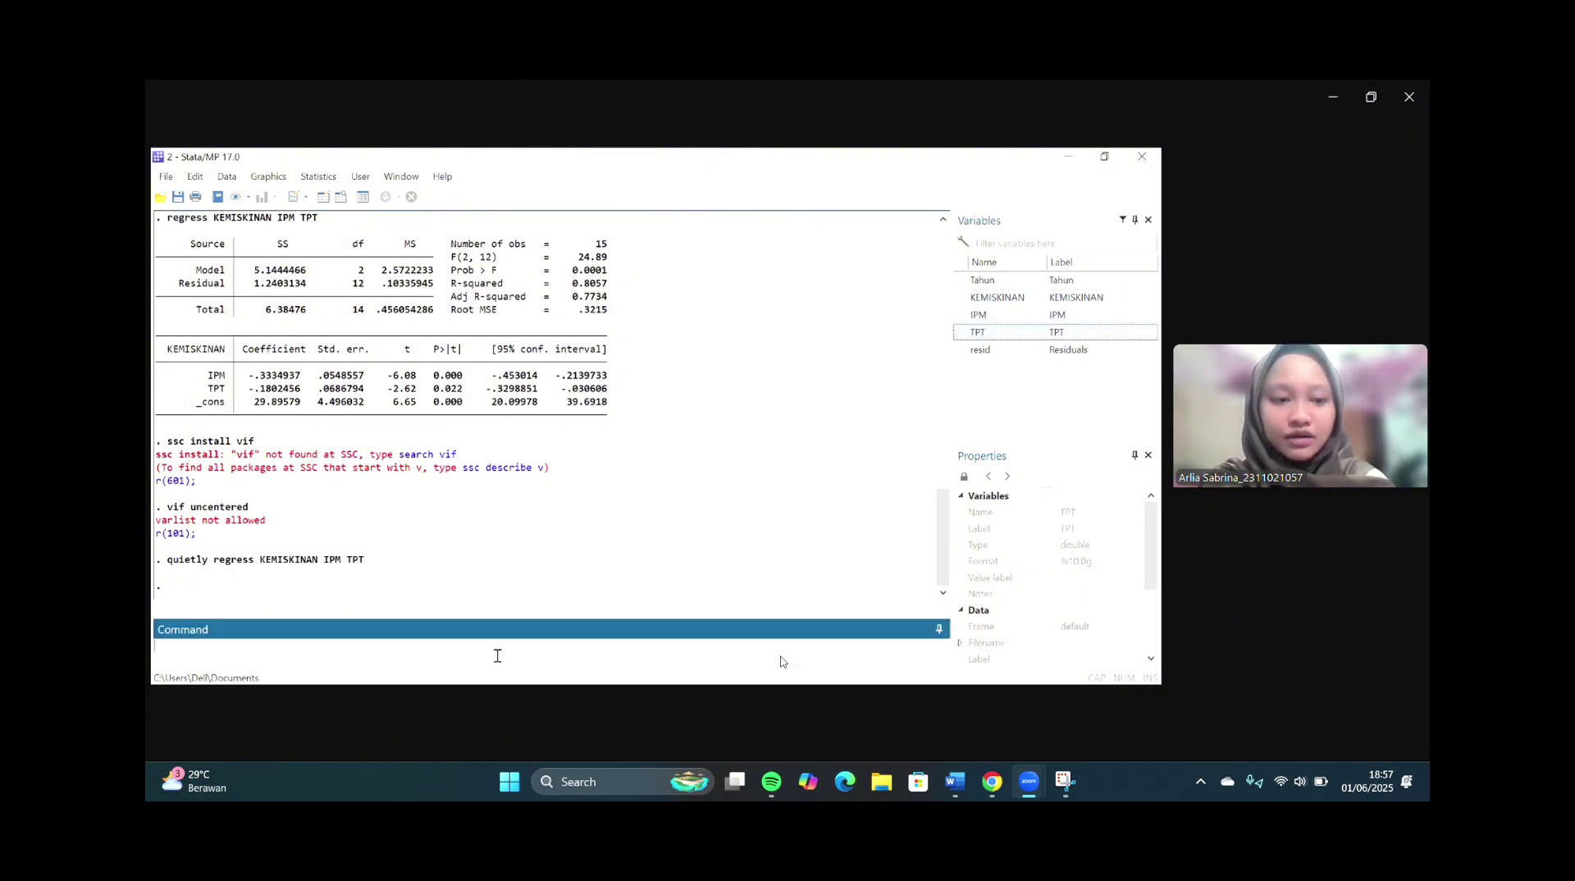
{"action": "type", "text": "vif"}
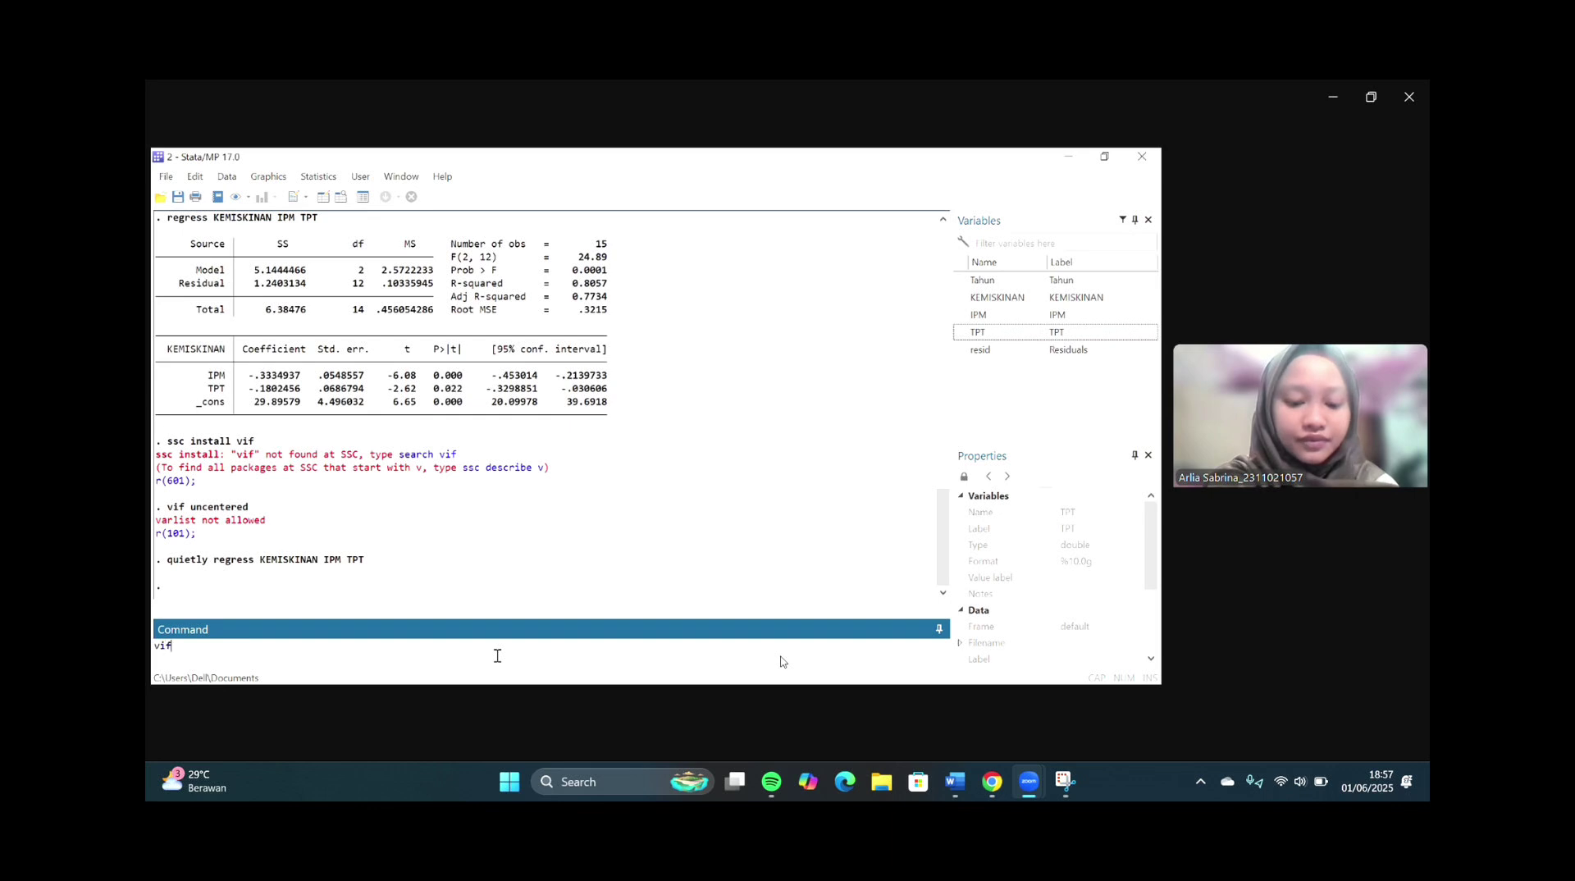
{"action": "type", "text": ", uncen"}
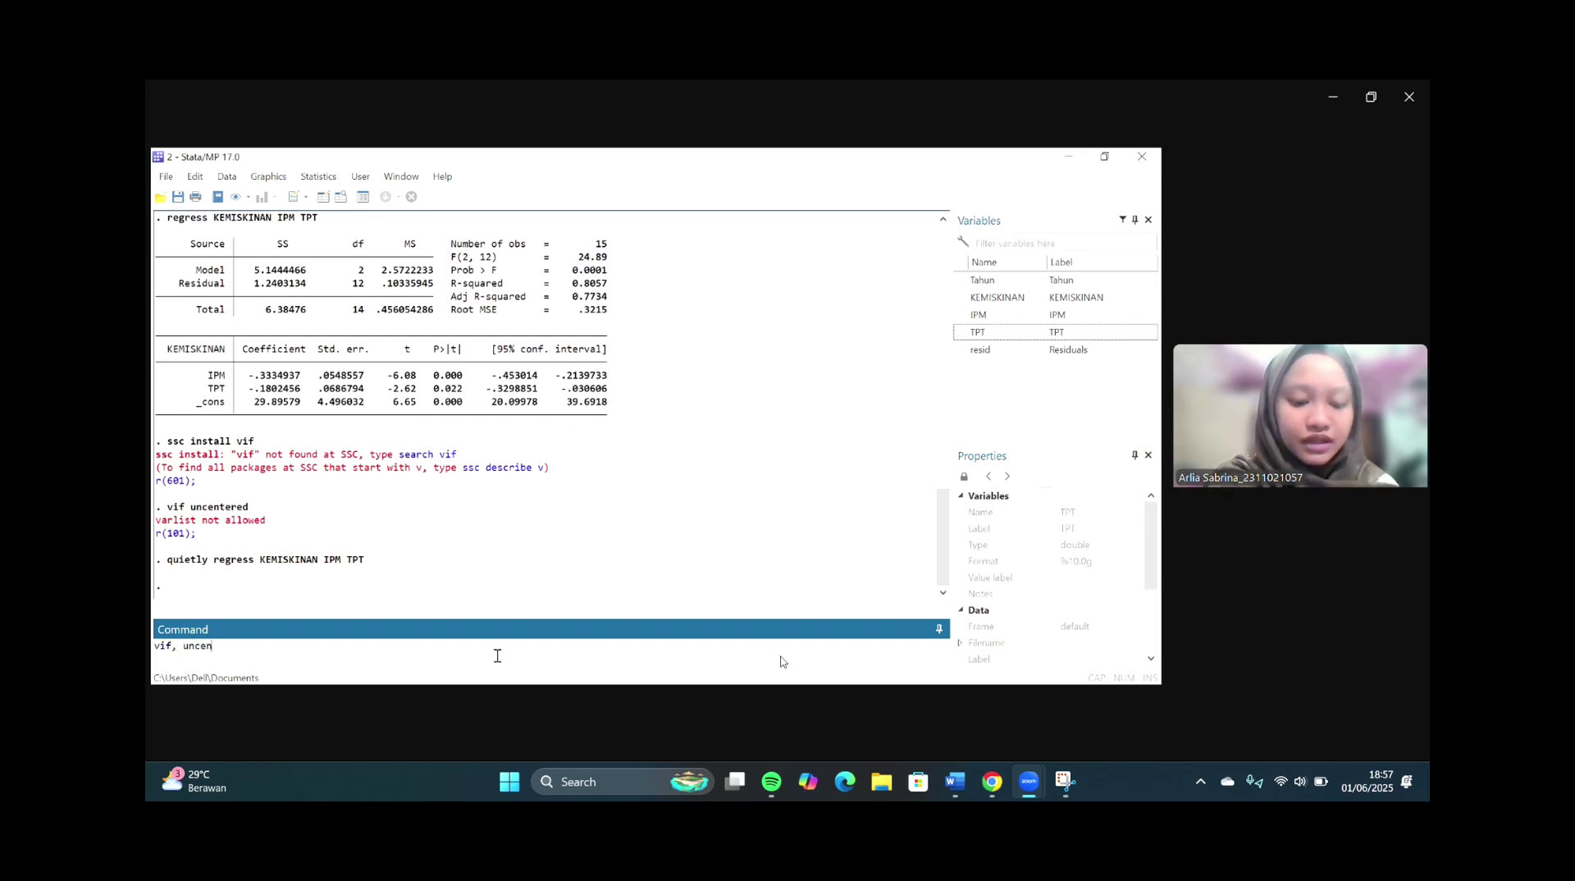
{"action": "type", "text": "tered"}
{"action": "key", "text": "Return"}
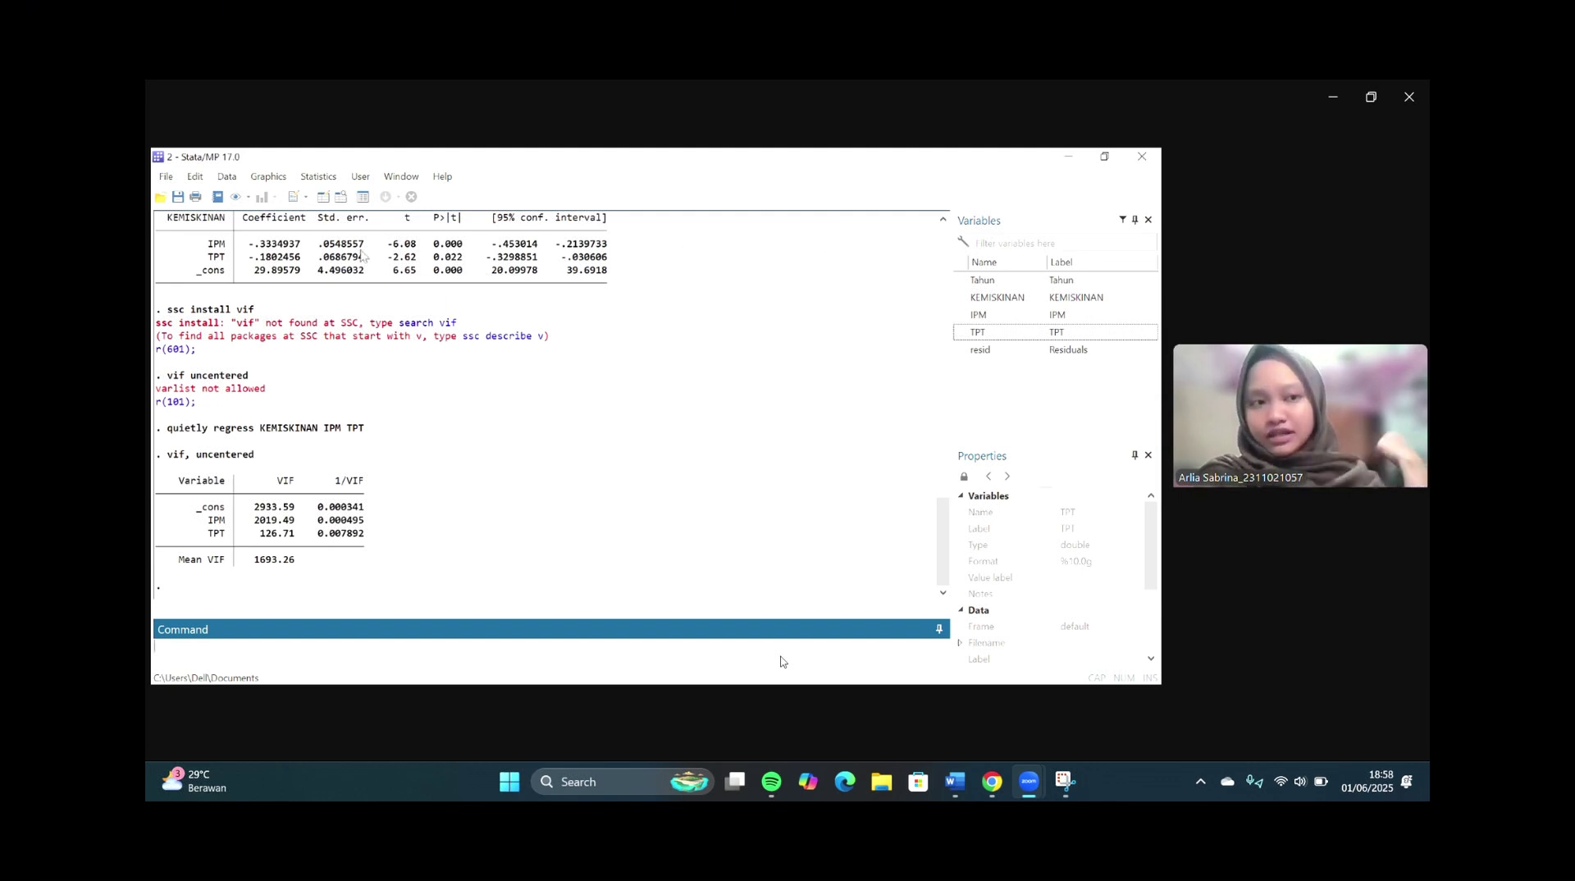
- Paste the notes into a new do-file and copy the orthog command for treating high VIF values
{"action": "left_click", "coordinate": [292, 198]}
{"action": "right_click", "coordinate": [254, 259]}
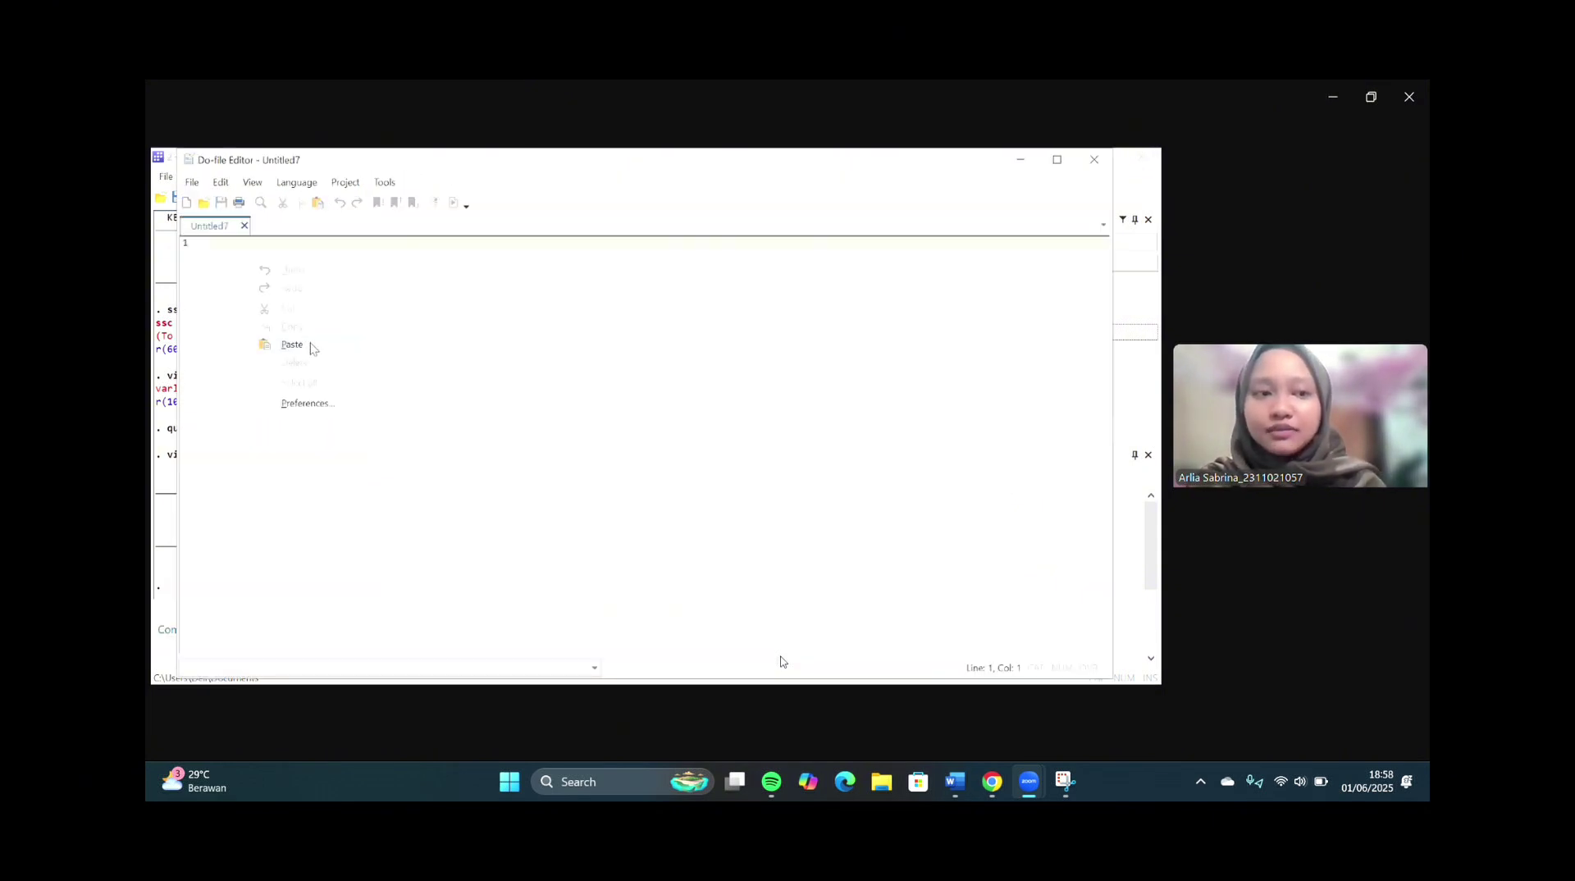
{"action": "left_click", "coordinate": [292, 345]}
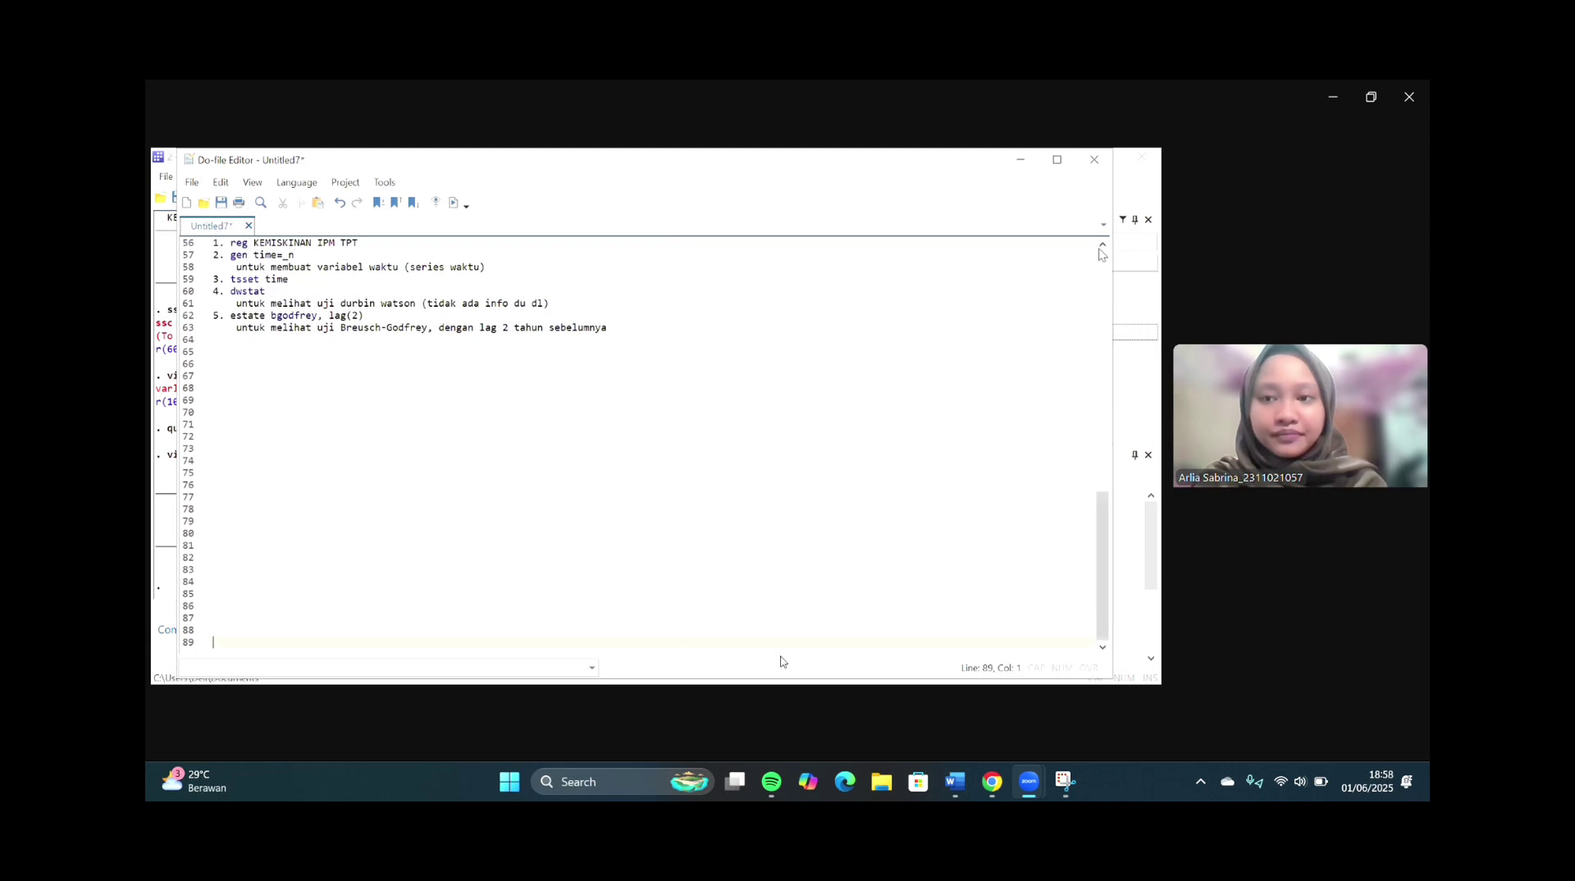
{"action": "scroll", "coordinate": [1102, 254], "scroll_direction": "up", "scroll_amount": 10}
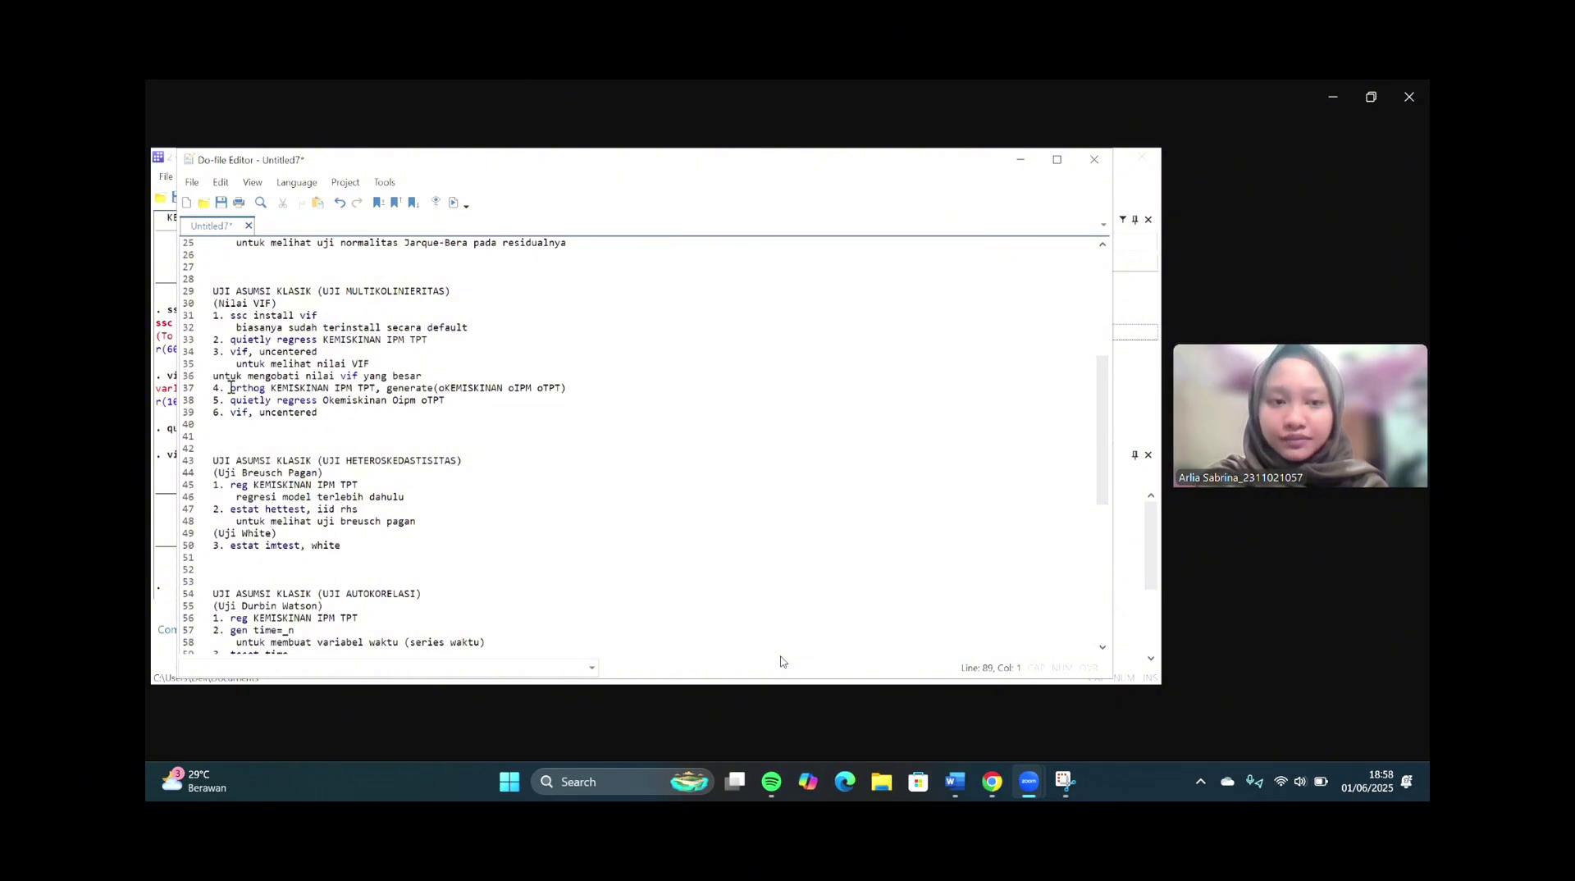
{"action": "left_click_drag", "start_coordinate": [232, 387], "coordinate": [571, 387]}
{"action": "key", "text": "ctrl+c"}
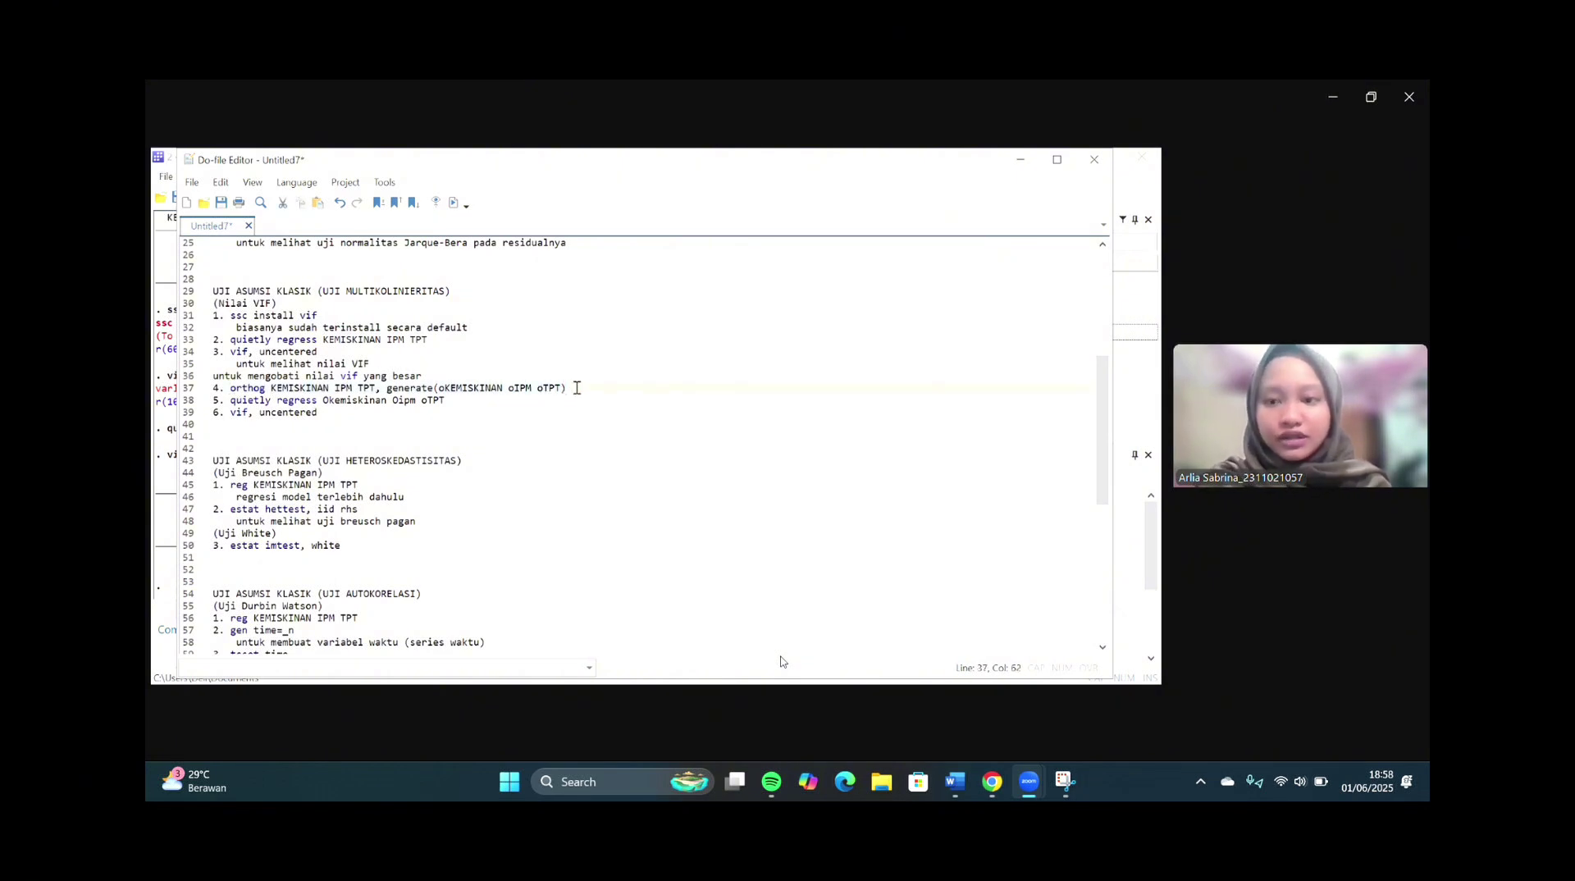
{"action": "right_click", "coordinate": [577, 388]}
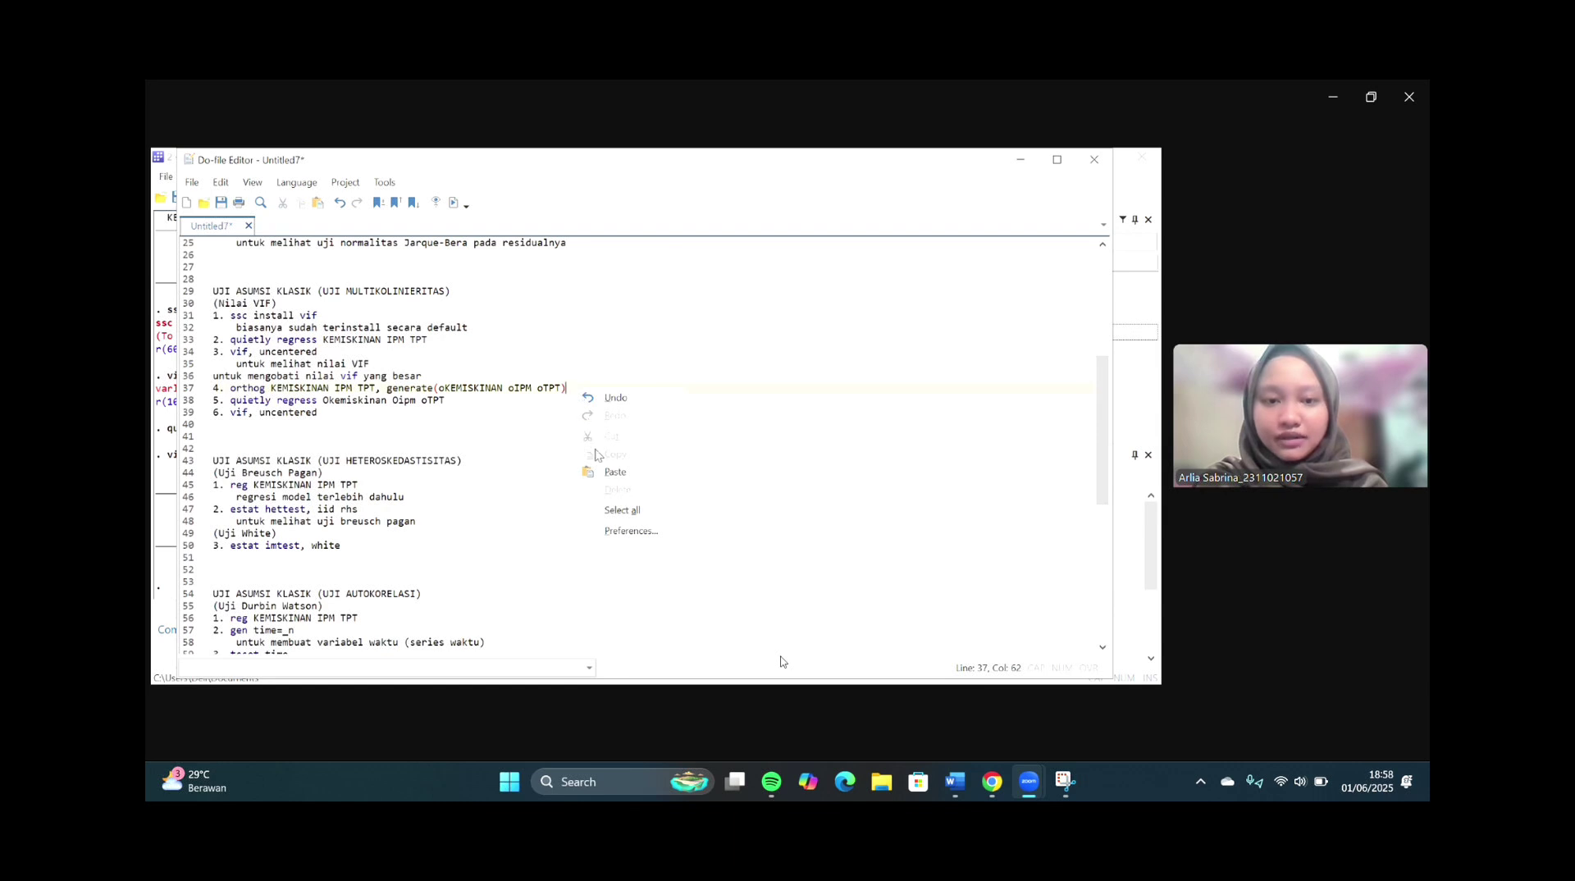
{"action": "left_click", "coordinate": [407, 388]}
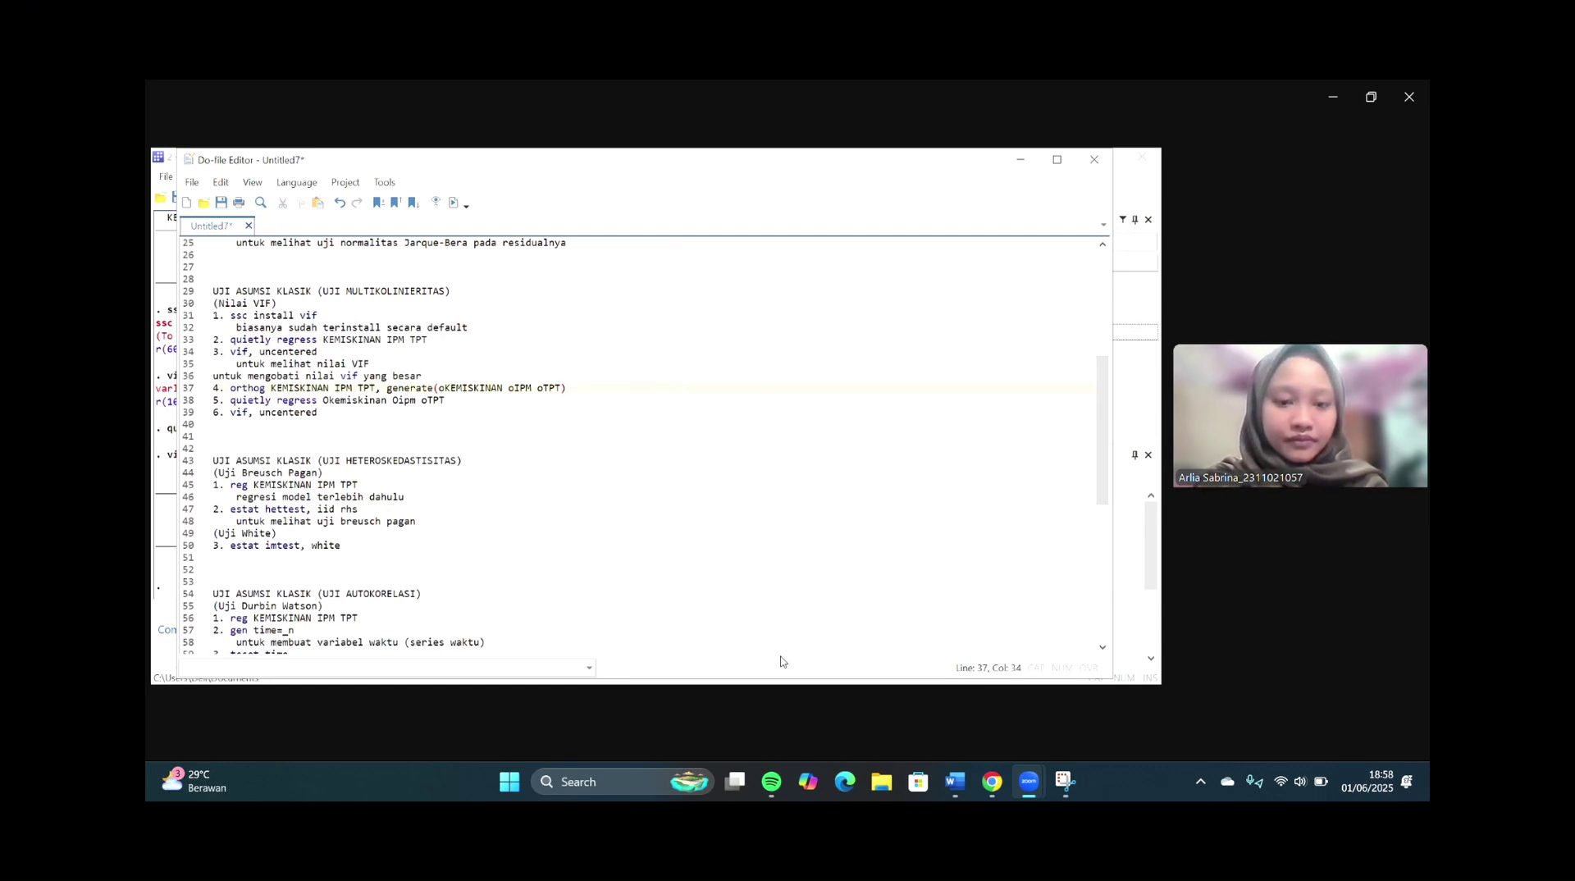
- Generate orthogonalized variables by running orthog KEMISKINAN IPM TPT, generate(oKEMISKINAN oIPM oTPT)
{"action": "key", "text": "alt+Tab"}
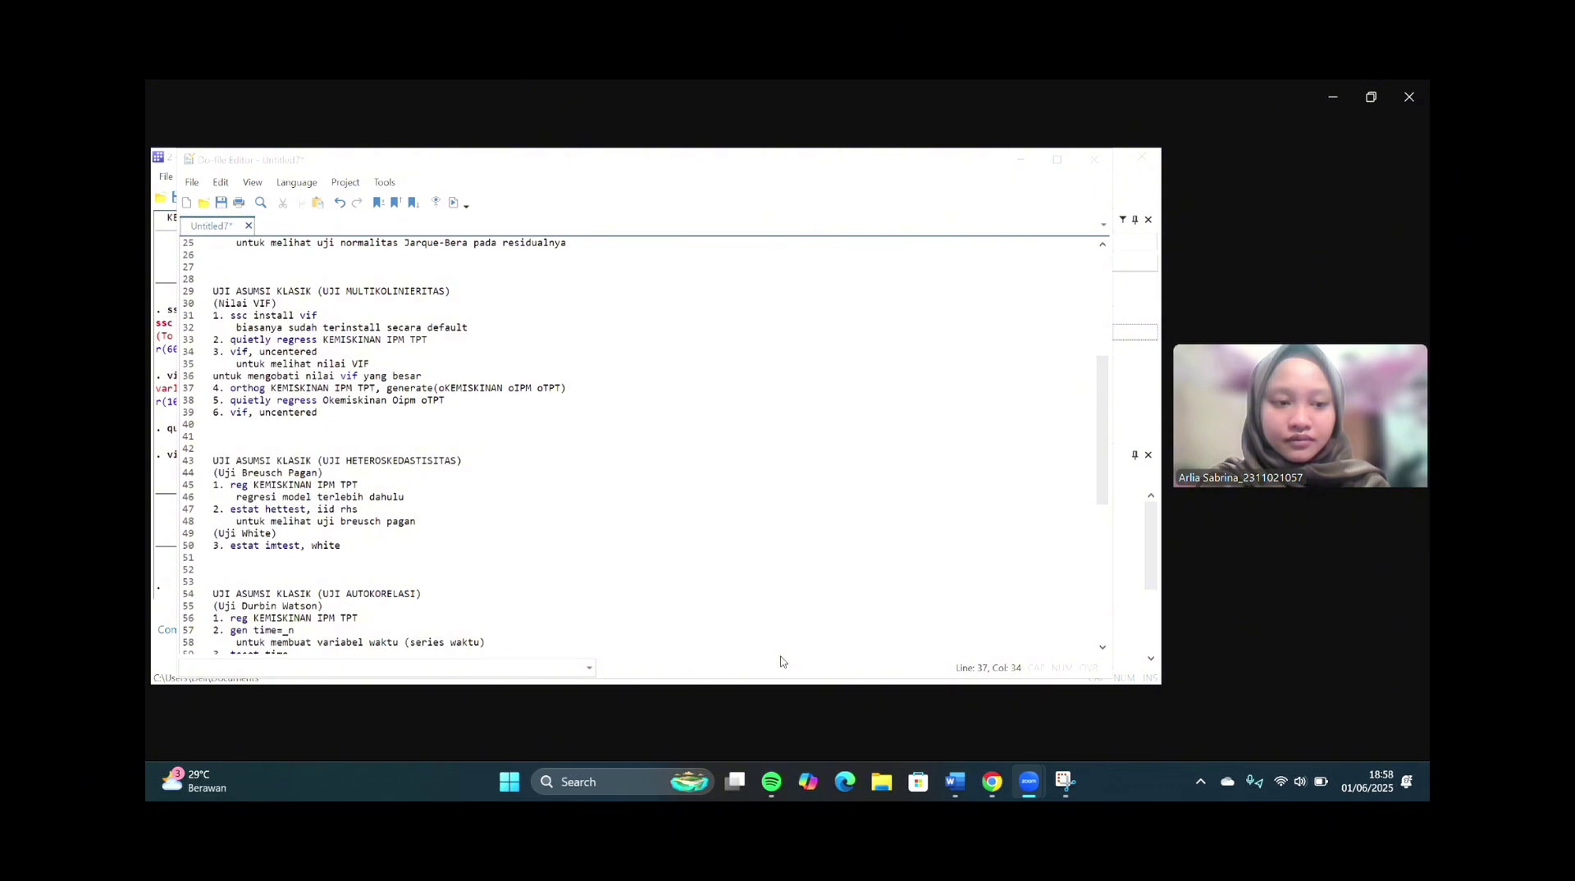
{"action": "left_click", "coordinate": [240, 576]}
{"action": "key", "text": "Return"}
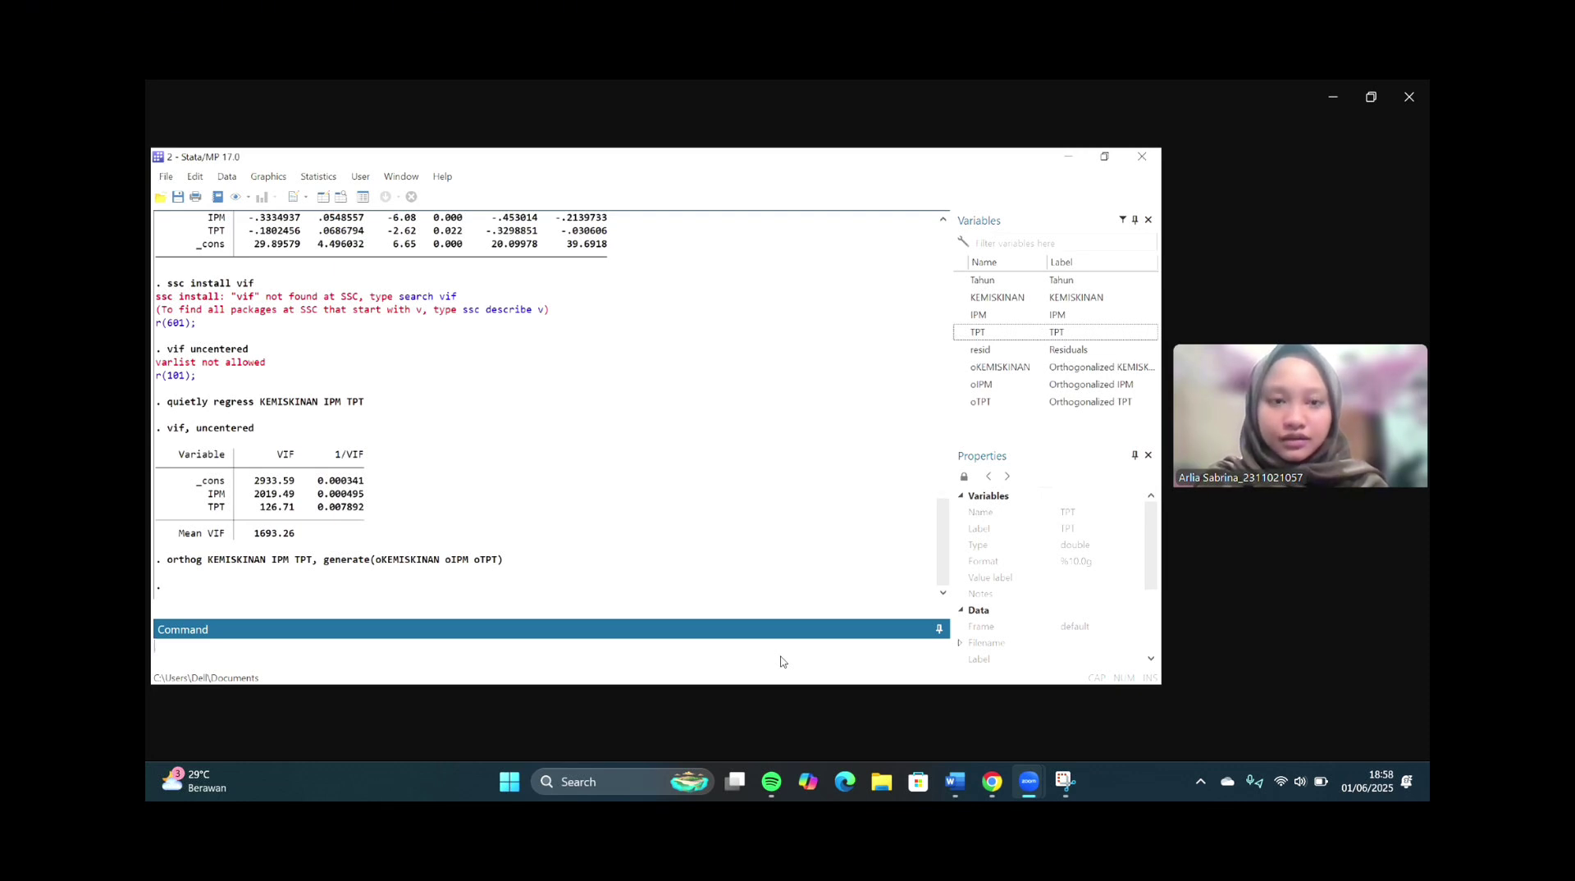
- Try to run quietly regress okemiskinan oipm oTPT from the copied command, with the variable prefixes changed to lowercase o
{"action": "left_click", "coordinate": [783, 662]}
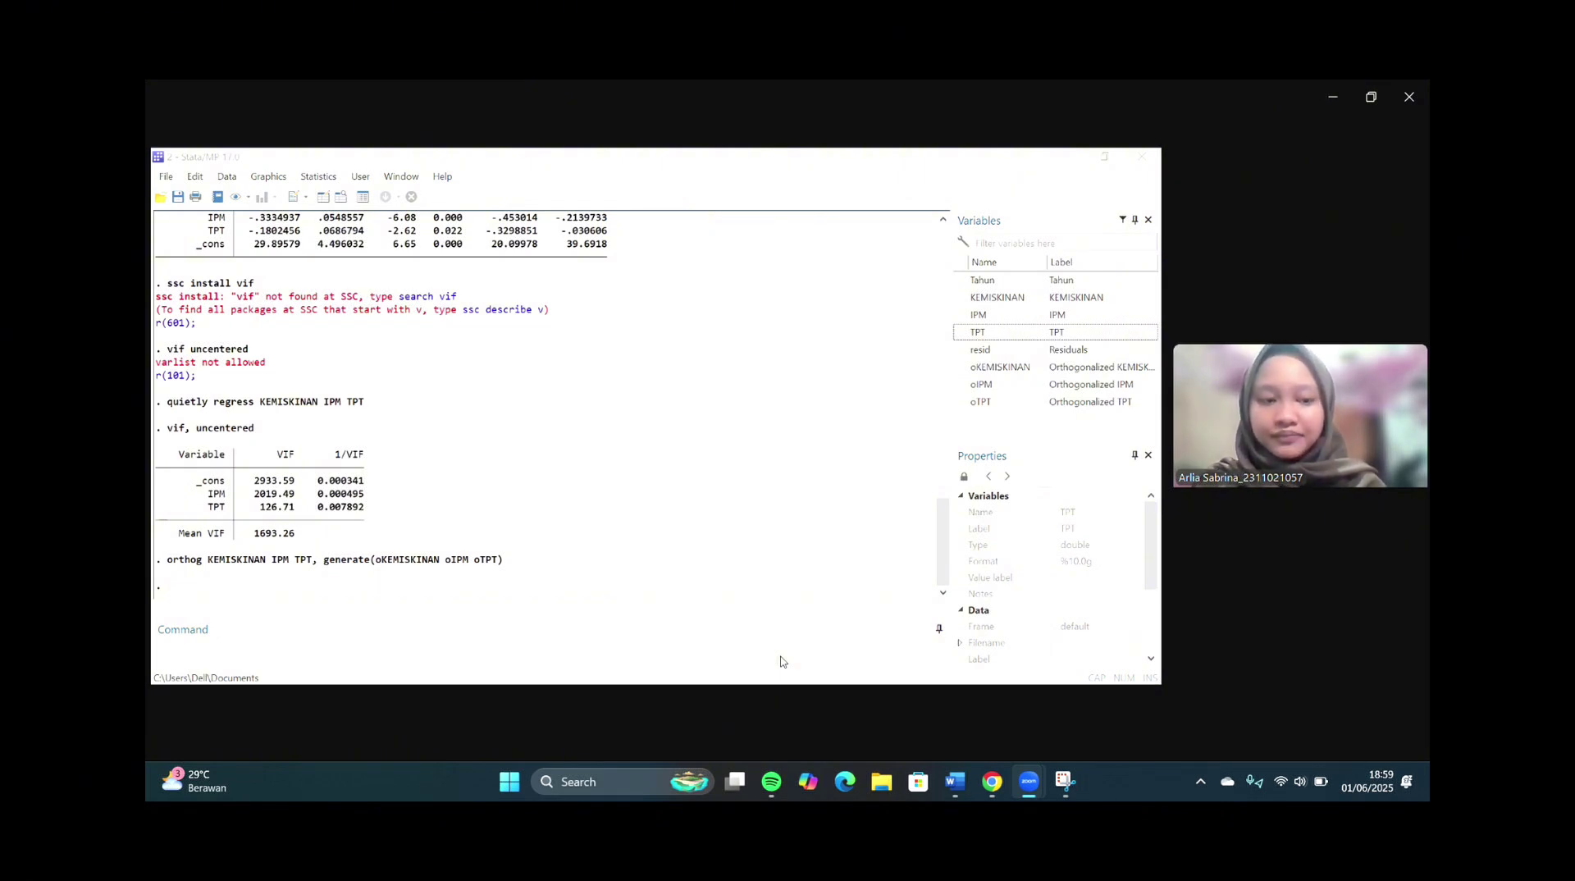
{"action": "left_click", "coordinate": [240, 642]}
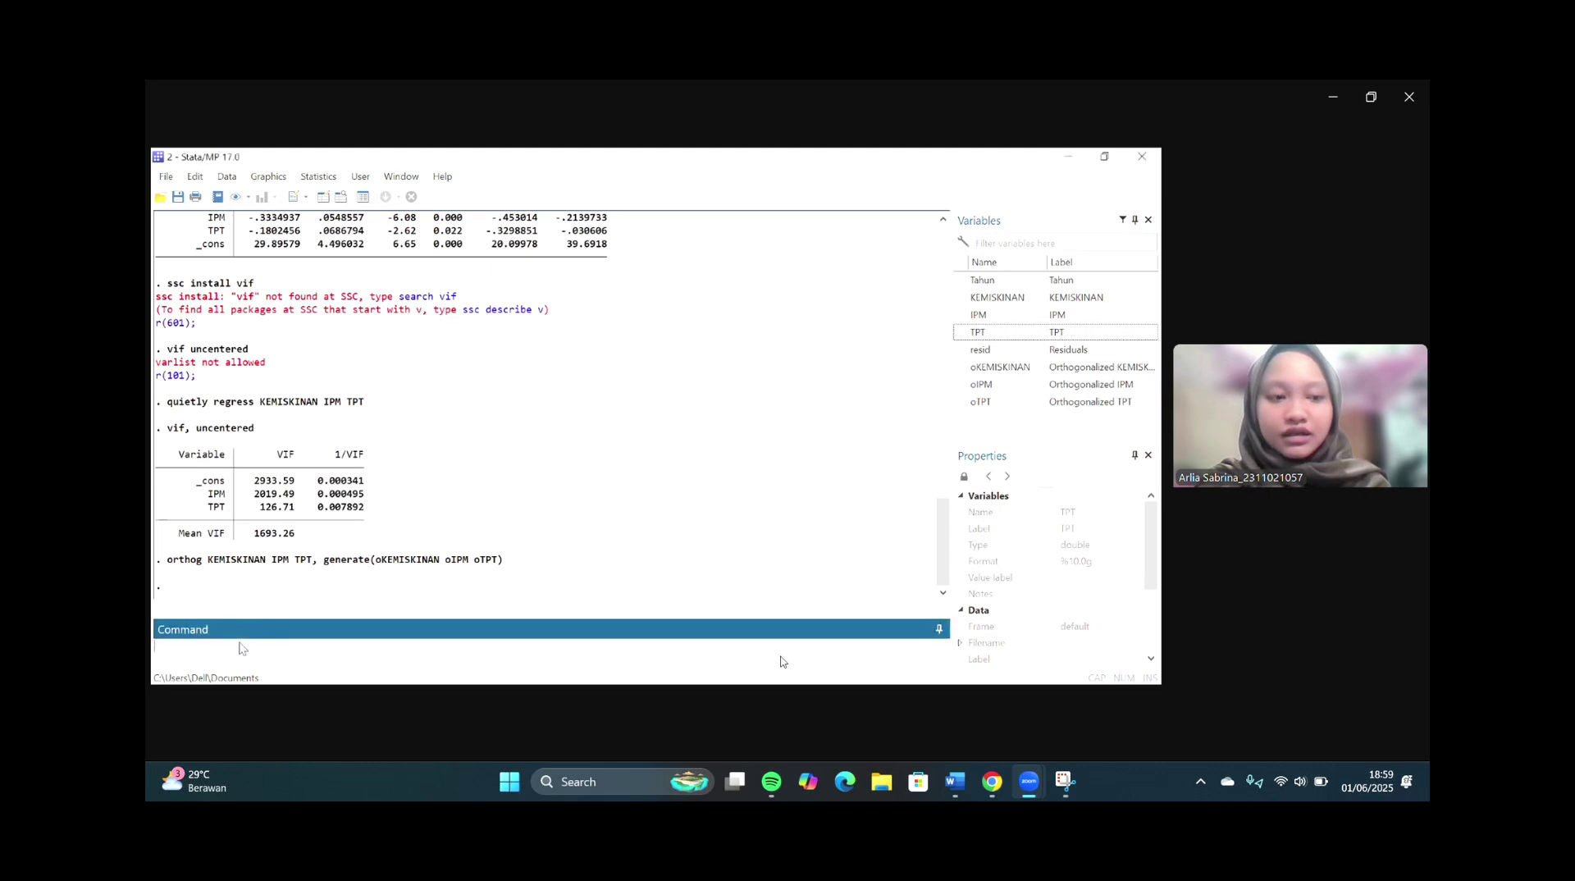
{"action": "right_click", "coordinate": [242, 643]}
{"action": "left_click", "coordinate": [275, 577]}
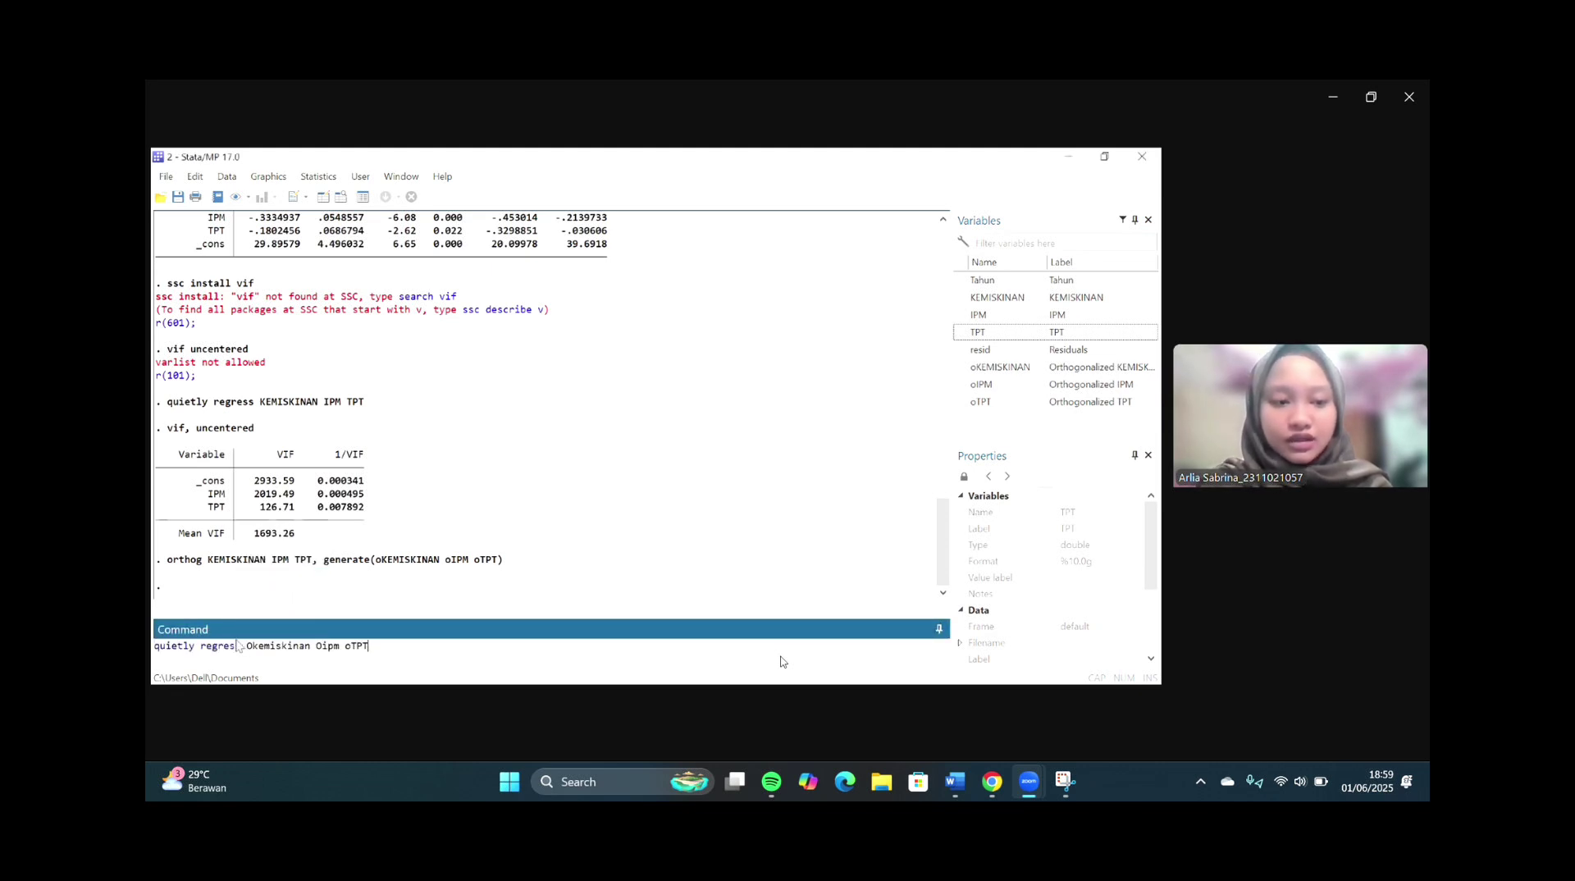
{"action": "left_click", "coordinate": [253, 646]}
{"action": "key", "text": "BackSpace"}
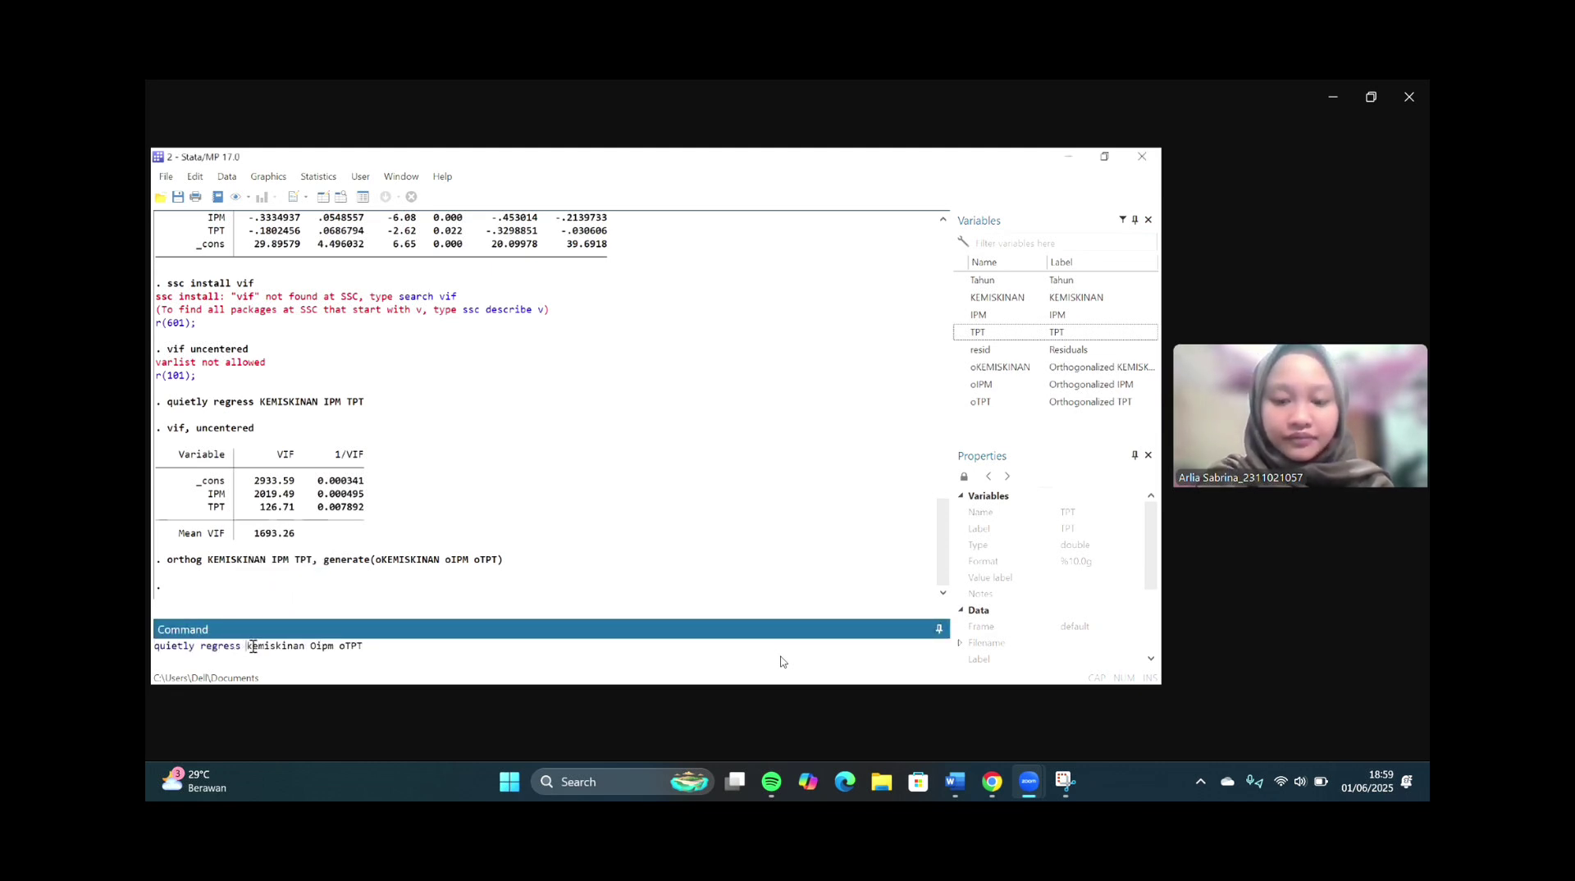
{"action": "type", "text": "o"}
{"action": "left_click", "coordinate": [322, 645]}
{"action": "key", "text": "BackSpace"}
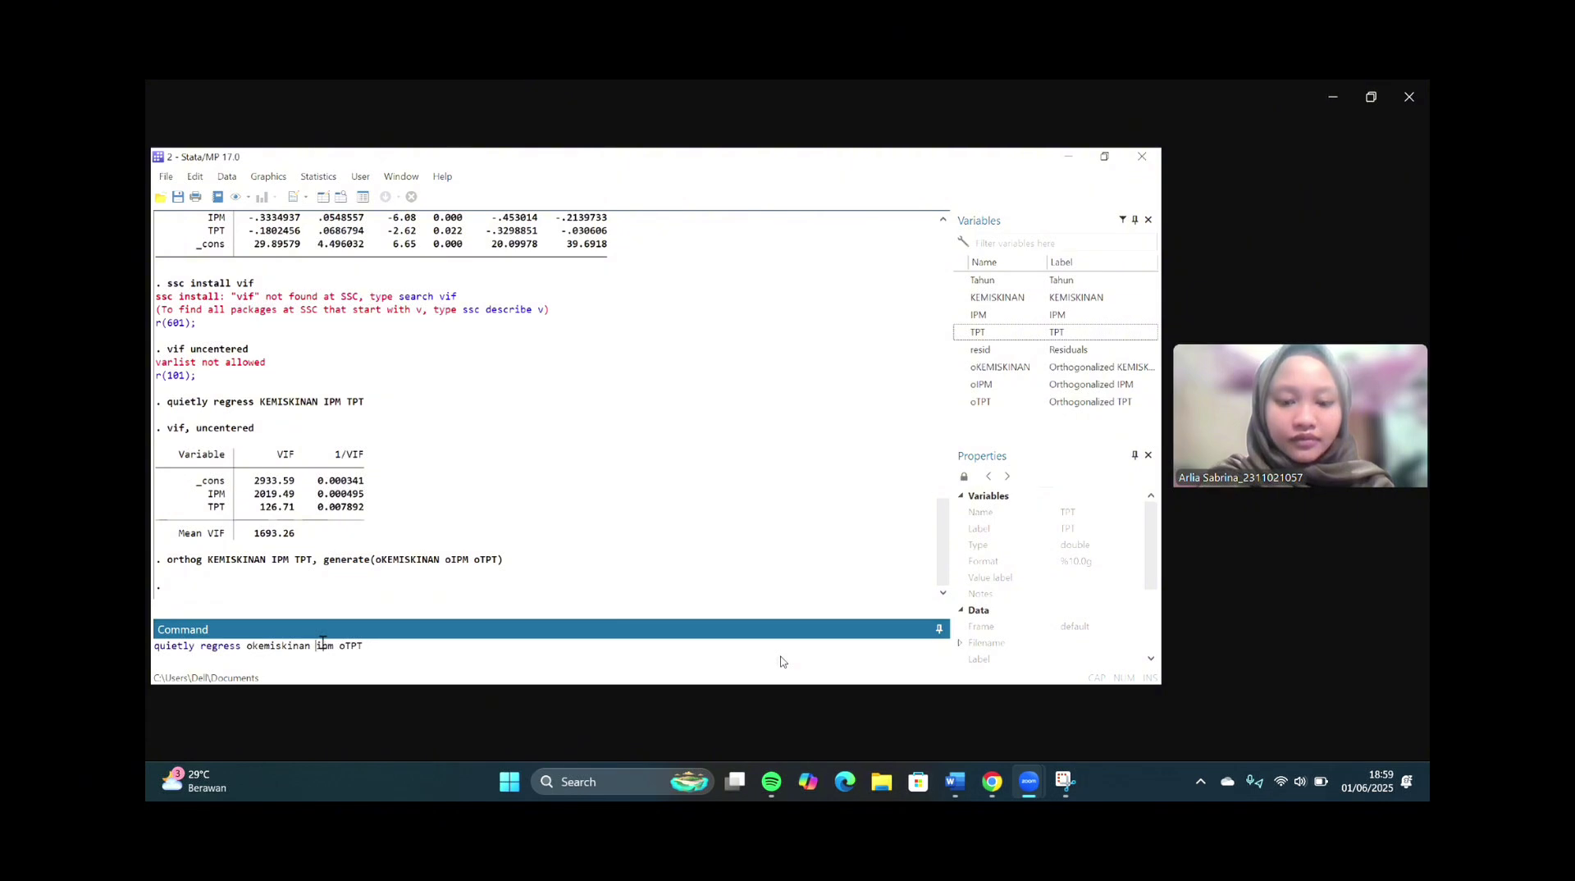
{"action": "type", "text": "o"}
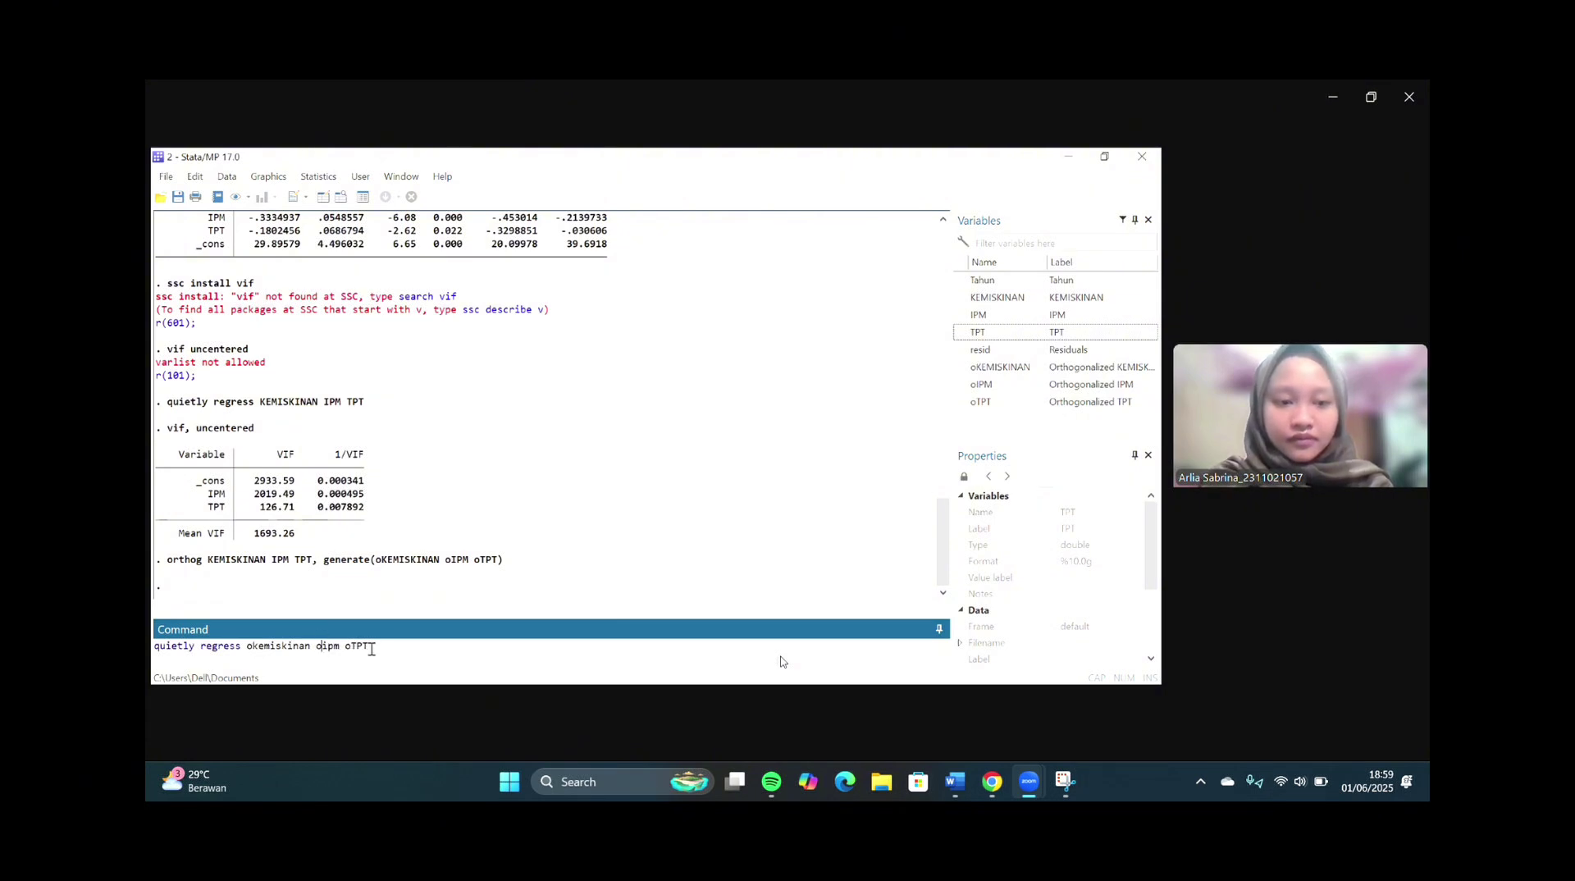
{"action": "key", "text": "Return"}
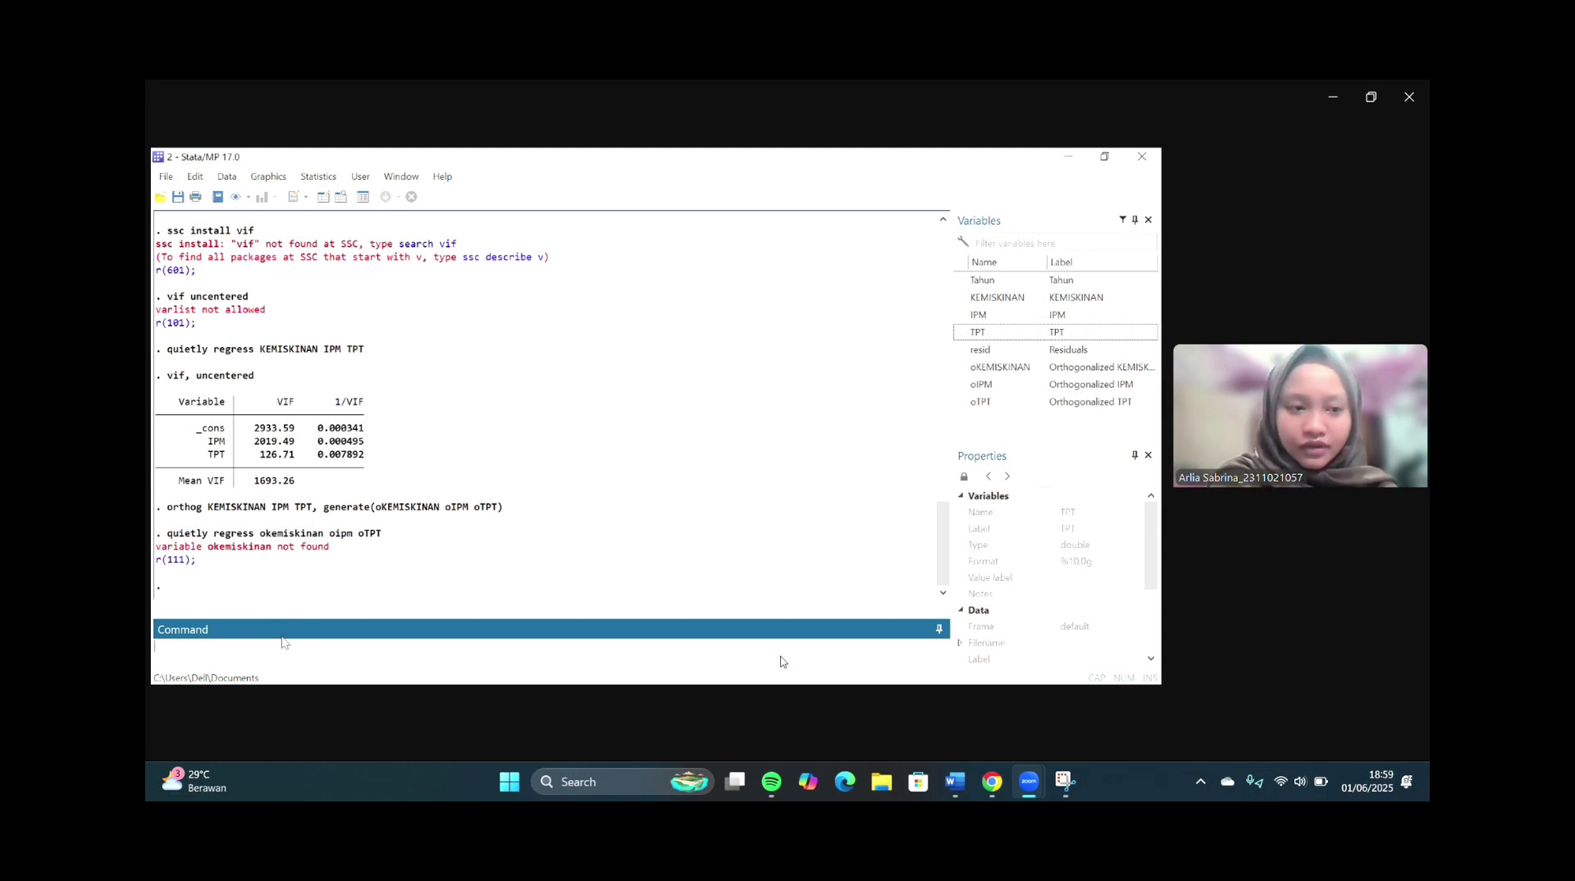
- Paste the copied quietly regress command again and replace its dependent variable with KEMISKINAN
{"action": "right_click", "coordinate": [234, 652]}
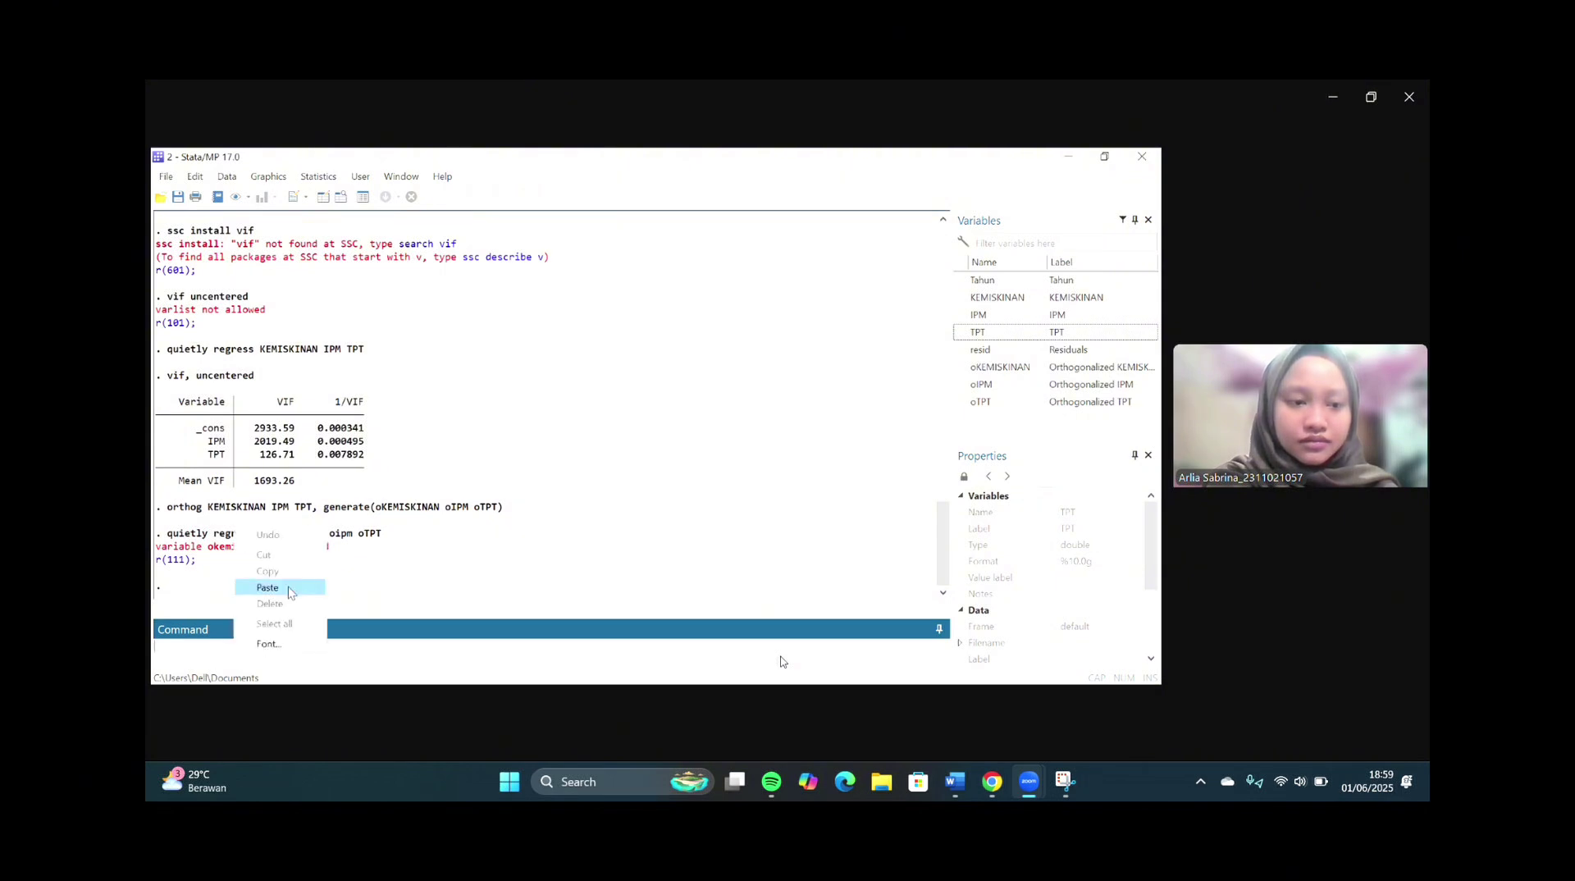
{"action": "left_click", "coordinate": [268, 587]}
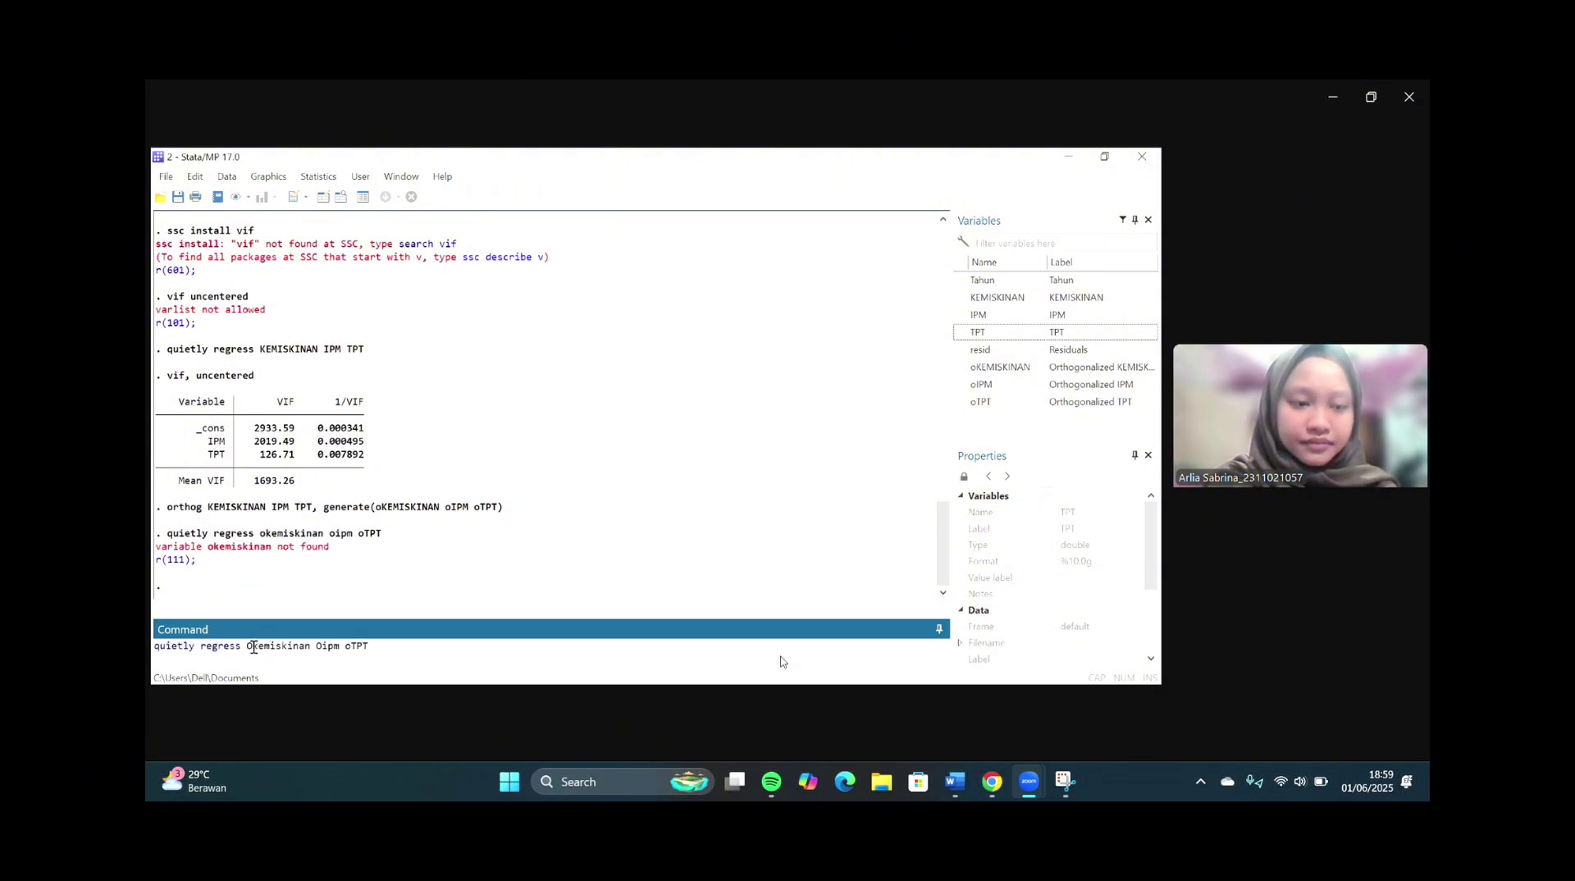
{"action": "left_click", "coordinate": [253, 648]}
{"action": "key", "text": "BackSpace"}
{"action": "type", "text": "o"}
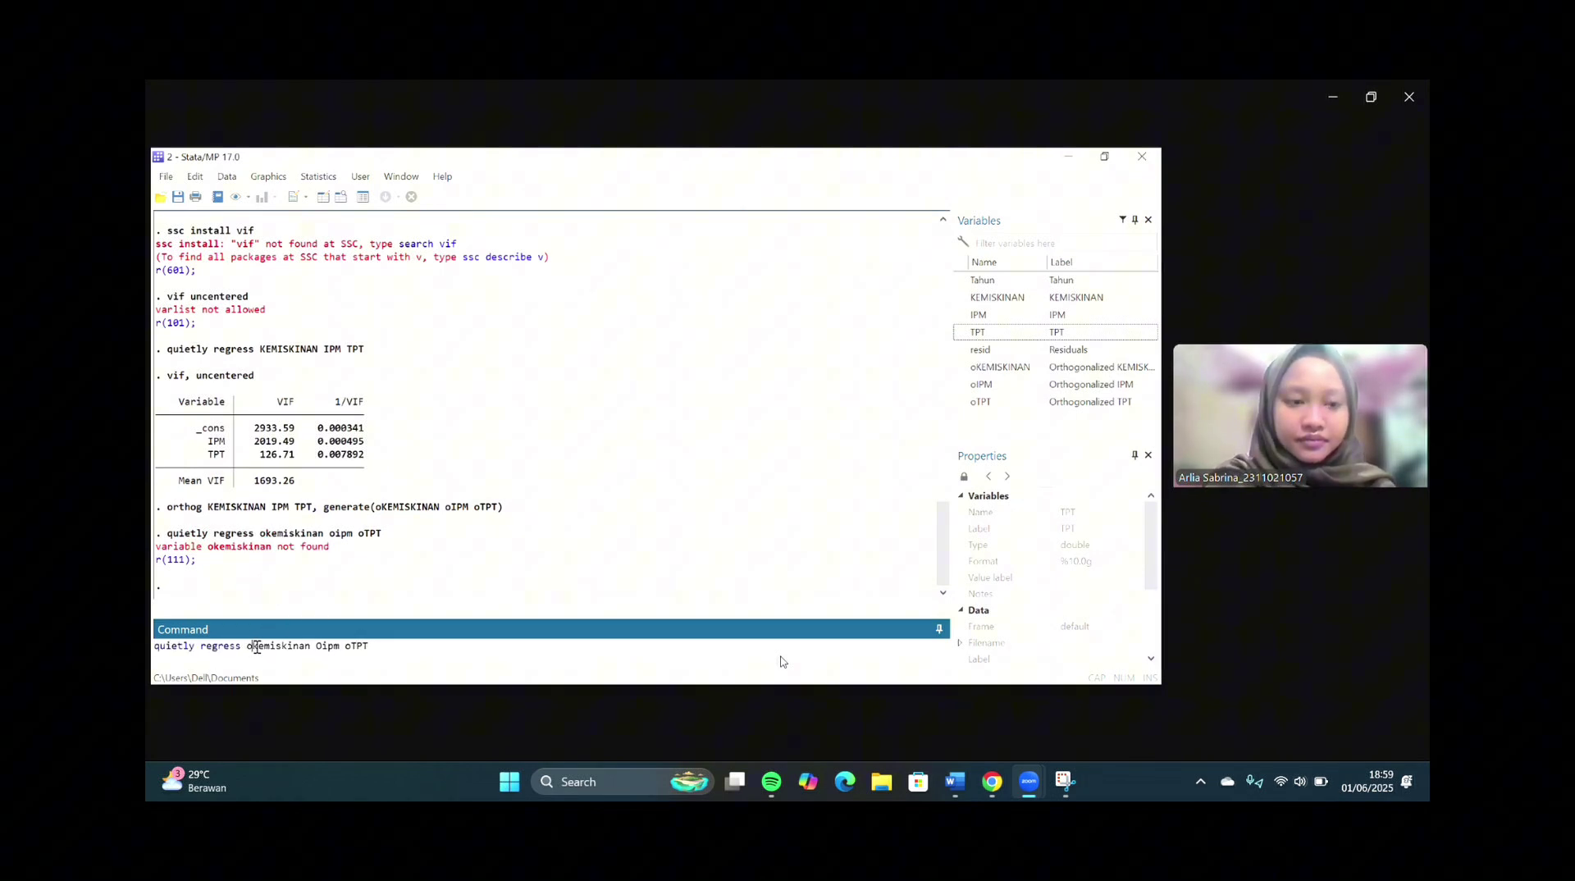
{"action": "left_click", "coordinate": [311, 648]}
{"action": "key", "text": "BackSpace"}
{"action": "key", "text": "BackSpace"}
{"action": "key", "text": "BackSpace"}
{"action": "key", "text": "BackSpace"}
{"action": "key", "text": "BackSpace"}
{"action": "key", "text": "BackSpace"}
{"action": "key", "text": "BackSpace"}
{"action": "key", "text": "BackSpace"}
{"action": "key", "text": "BackSpace"}
{"action": "key", "text": "BackSpace"}
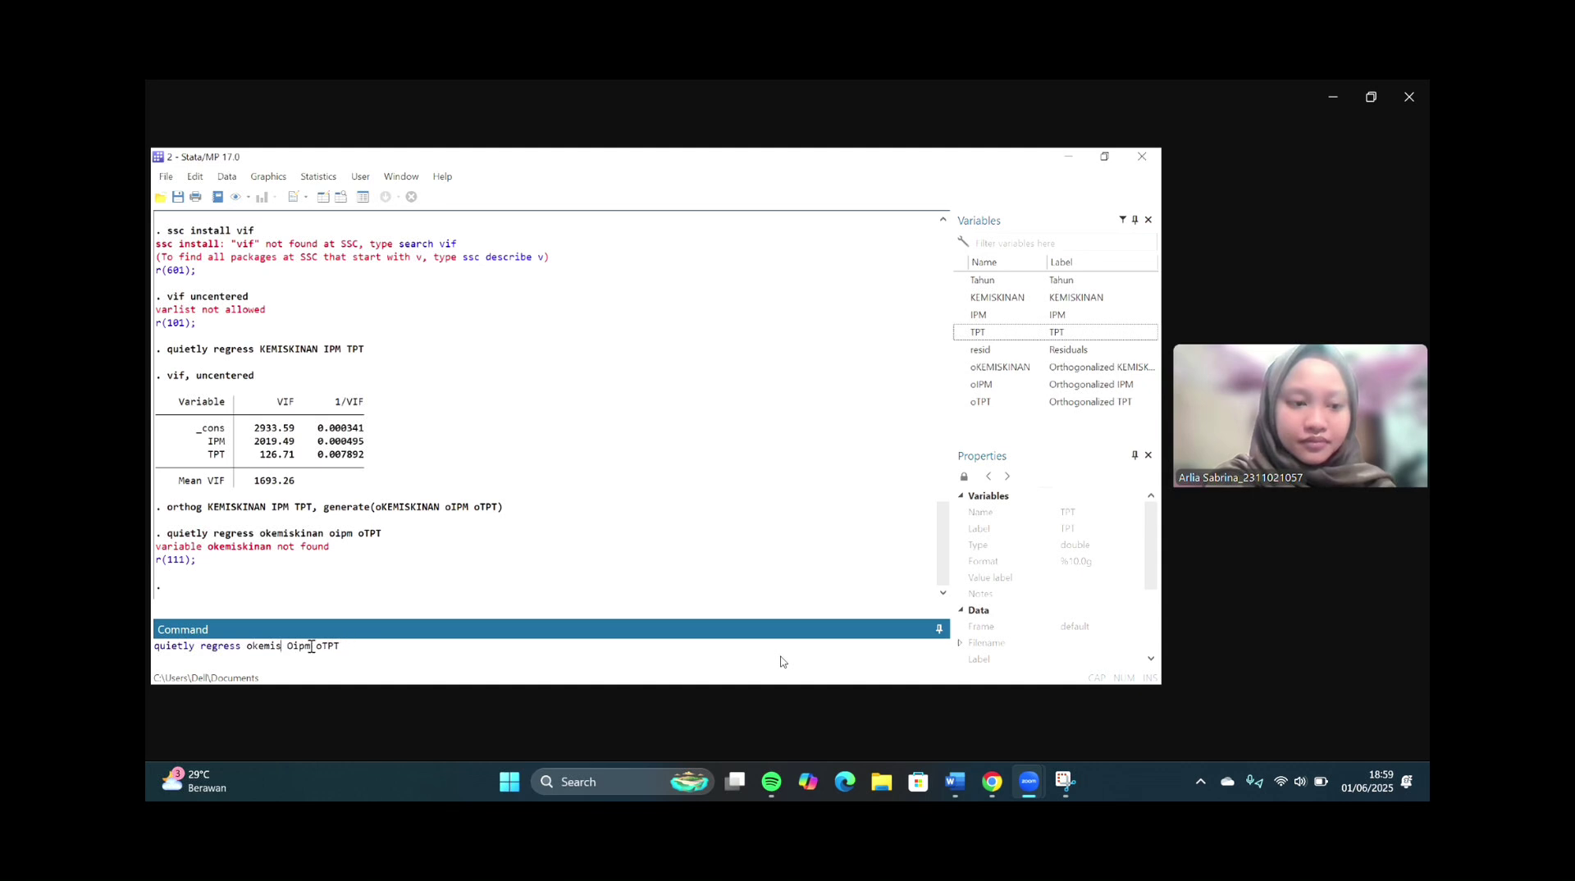
{"action": "key", "text": "BackSpace"}
{"action": "key", "text": "Caps_Lock"}
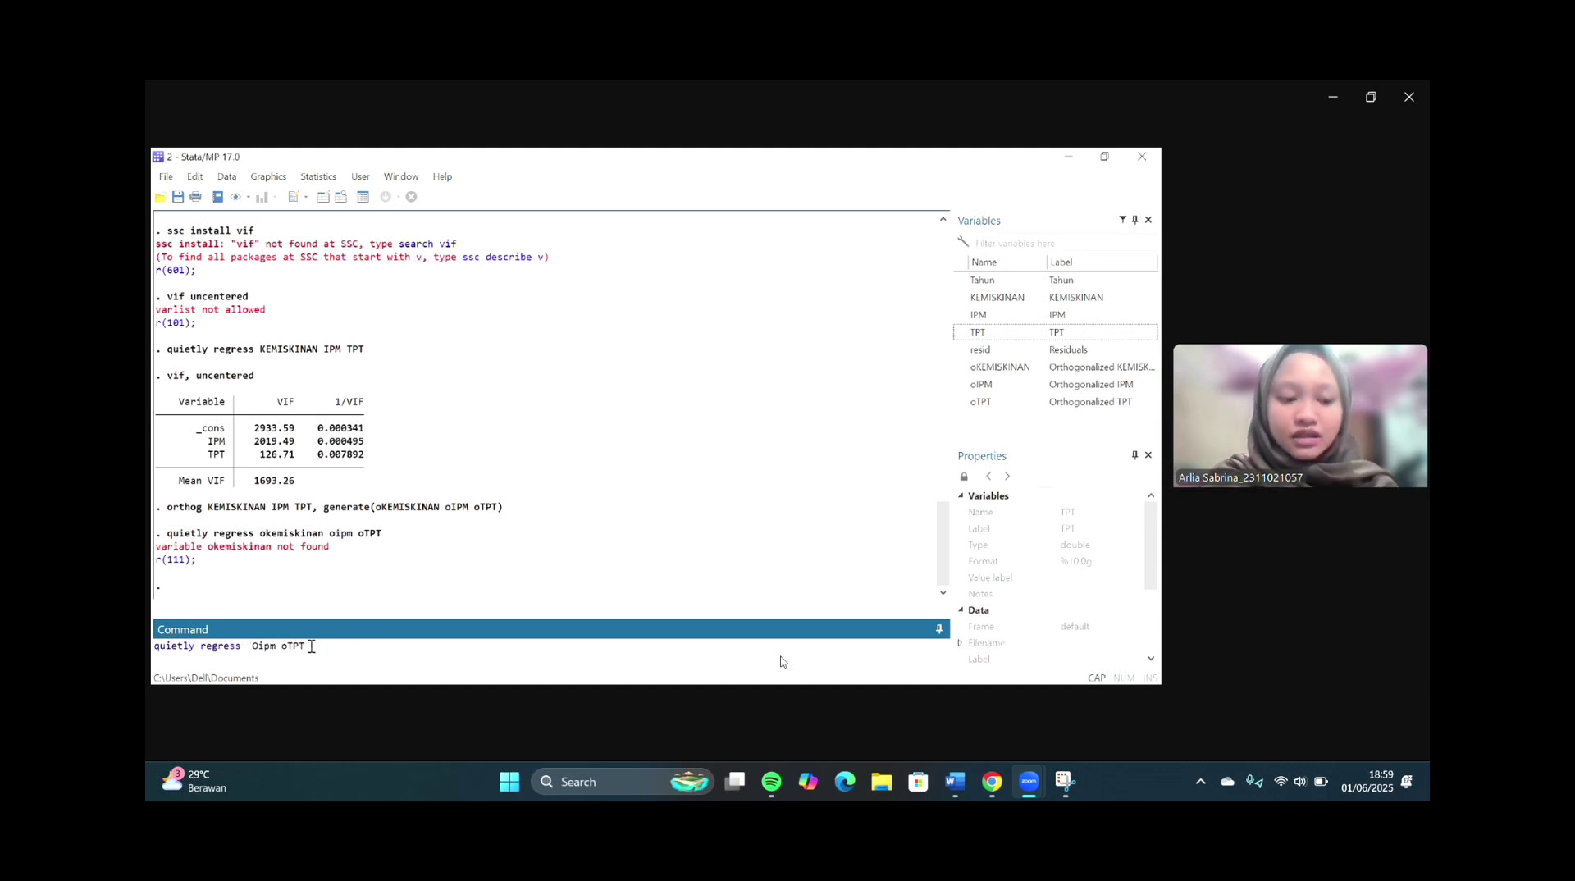
{"action": "type", "text": "KEMISKINA"}
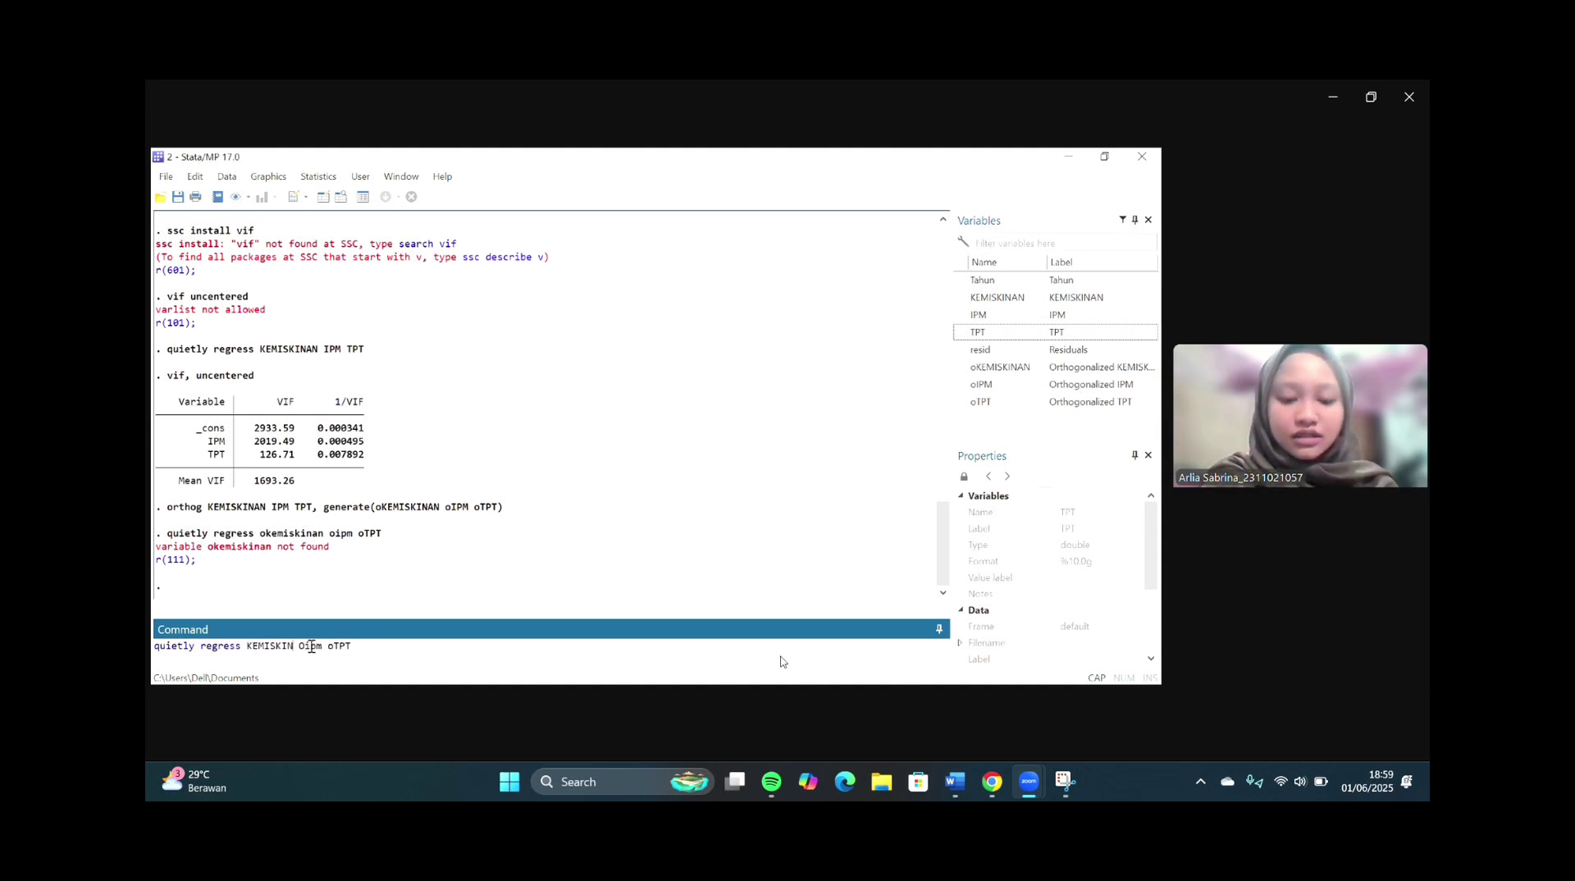
{"action": "type", "text": "N"}
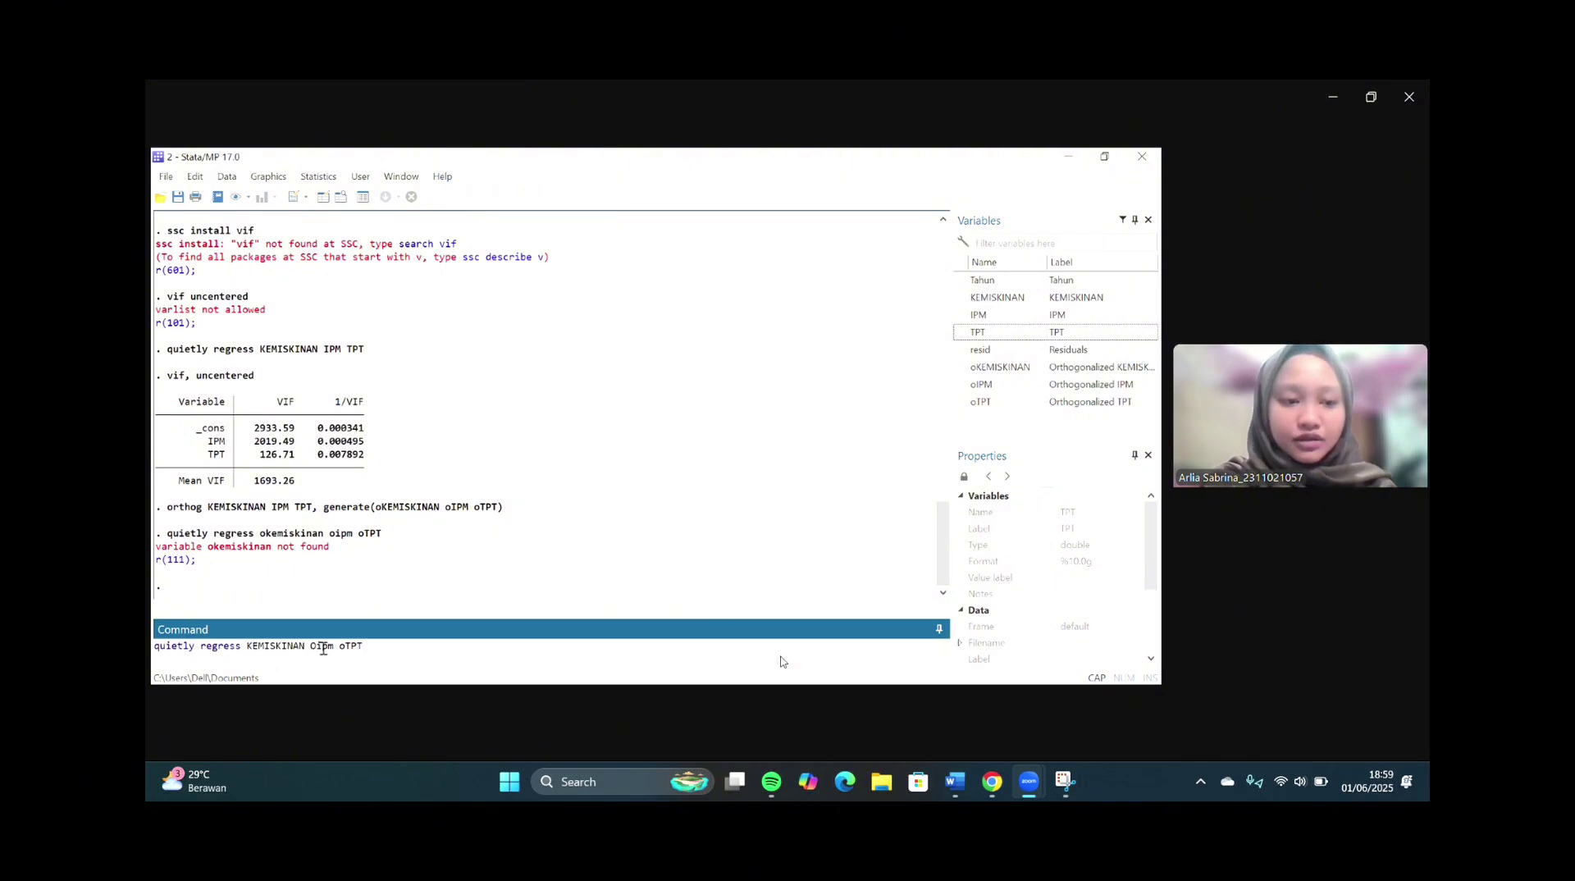
- Correct the first predictor to oIPM and run quietly regress KEMISKINAN oIPM oTPT
{"action": "key", "text": "Right"}
{"action": "key", "text": "Delete"}
{"action": "key", "text": "Delete"}
{"action": "key", "text": "Delete"}
{"action": "key", "text": "Delete"}
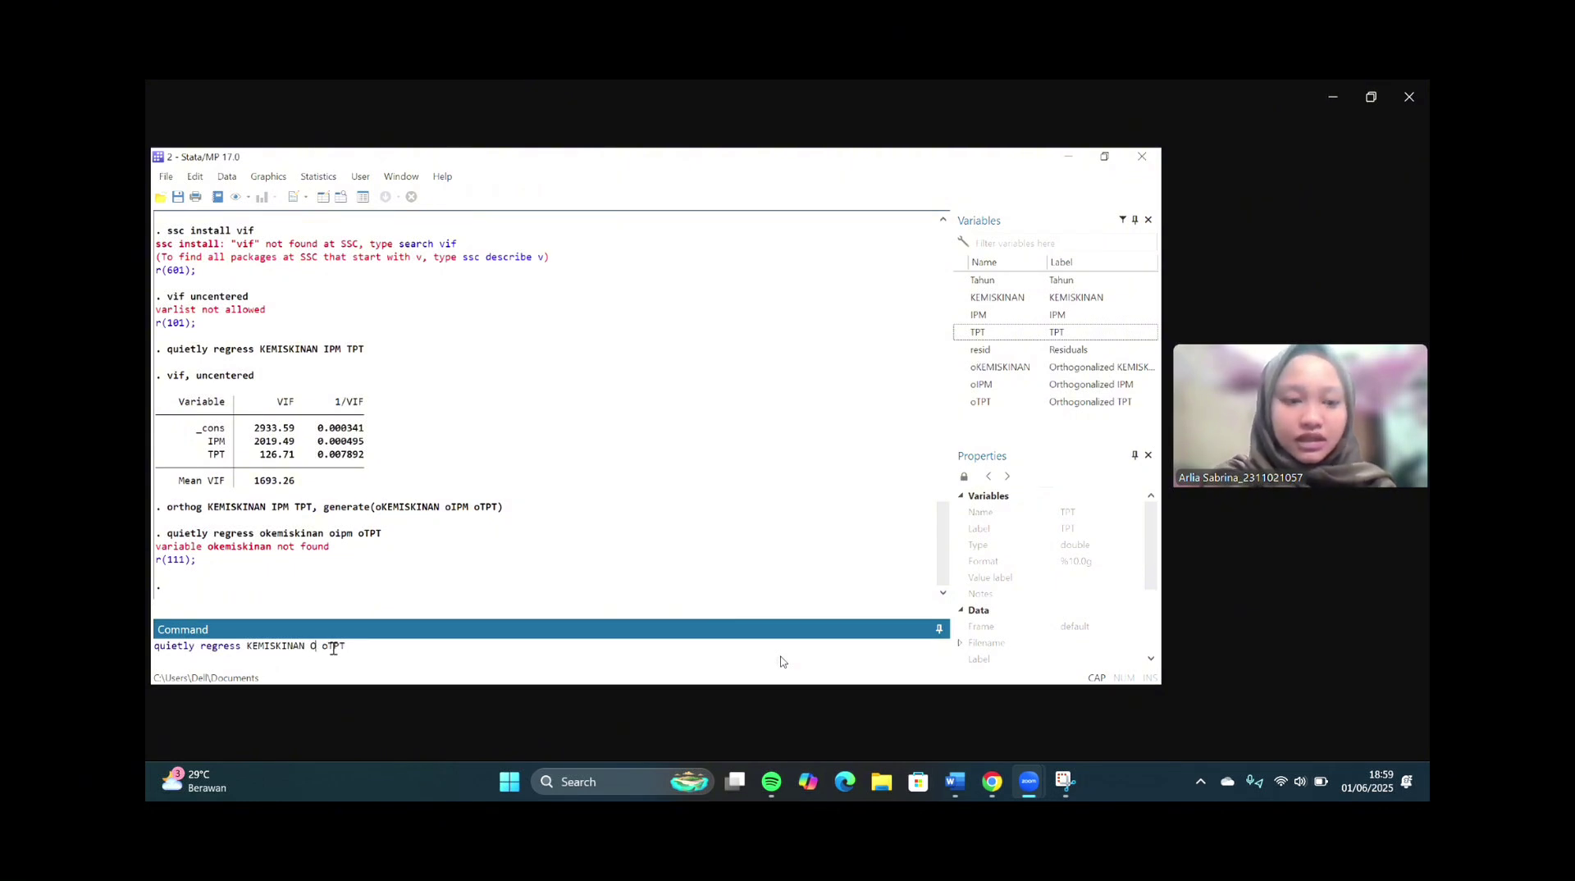
{"action": "type", "text": "o"}
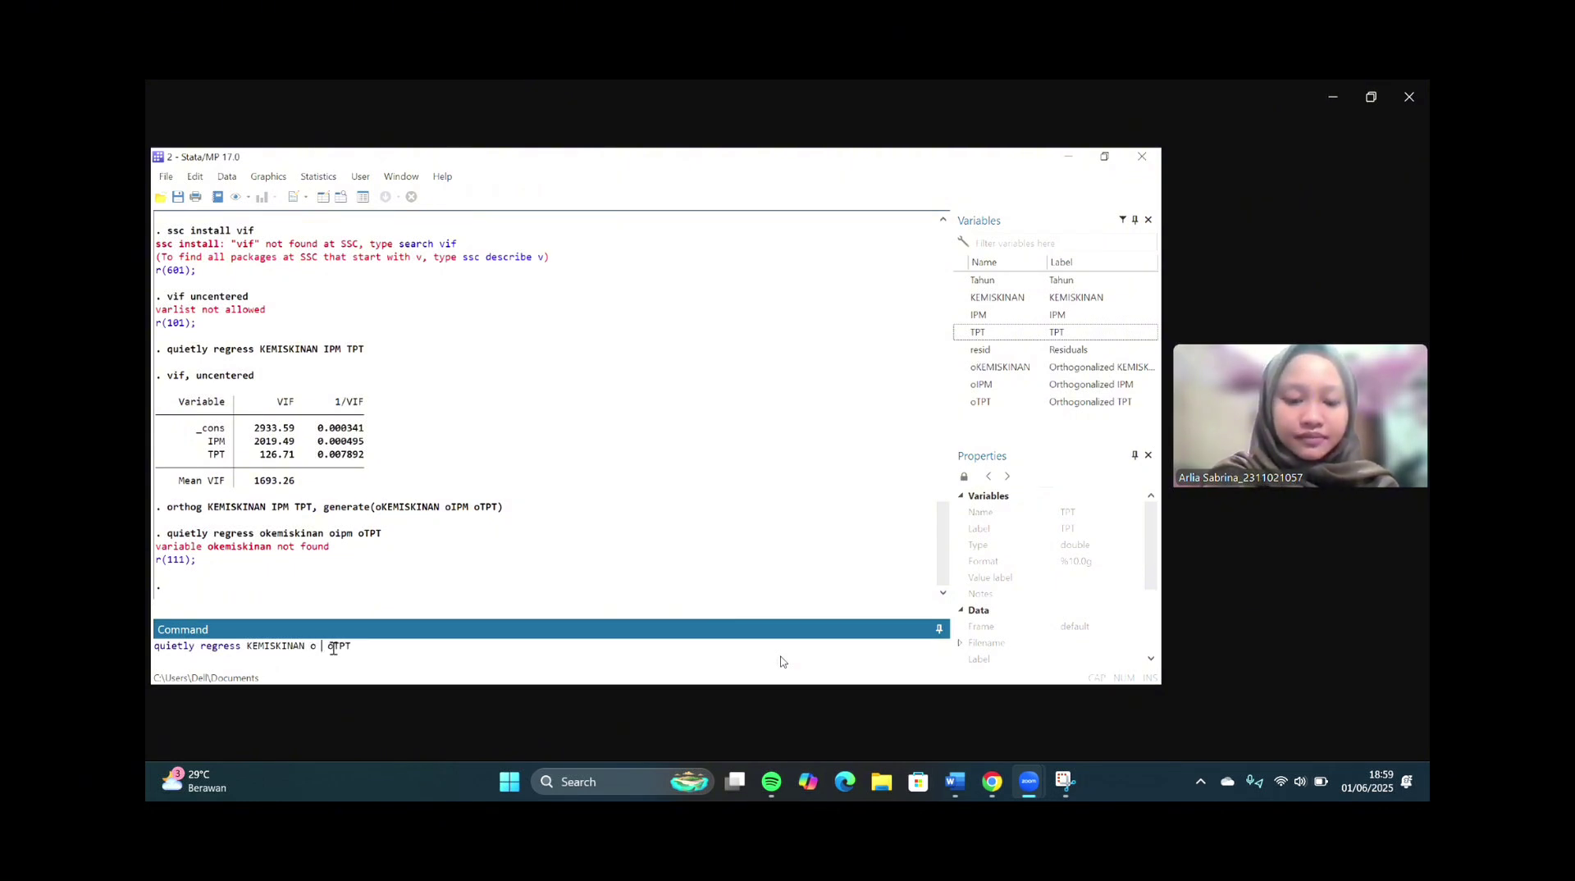
{"action": "key", "text": "Caps_Lock"}
{"action": "type", "text": "IPM"}
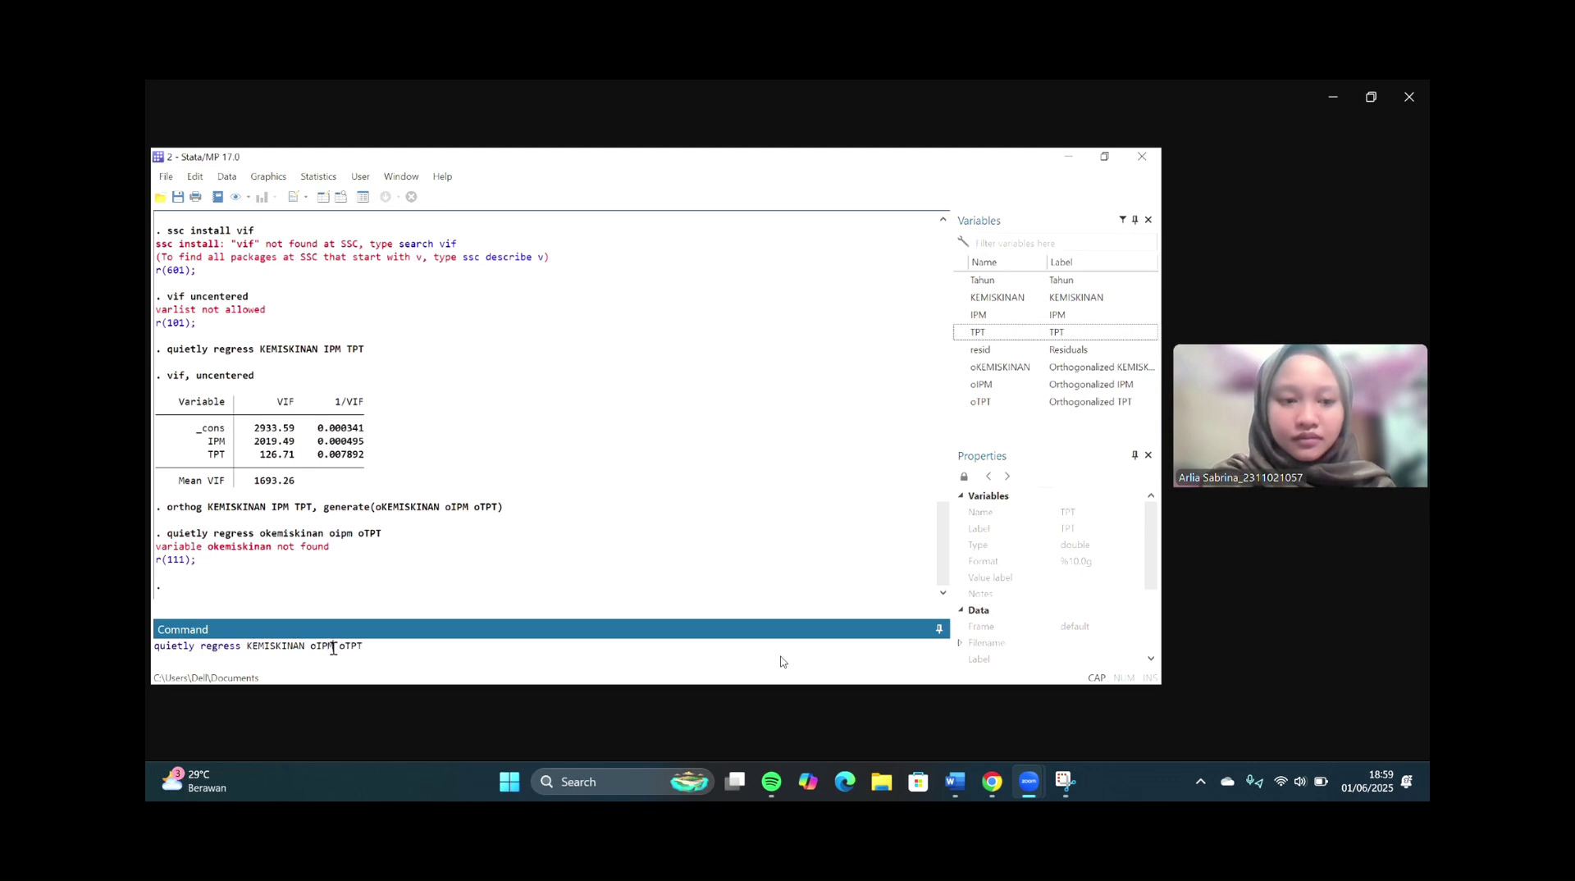
{"action": "key", "text": "Return"}
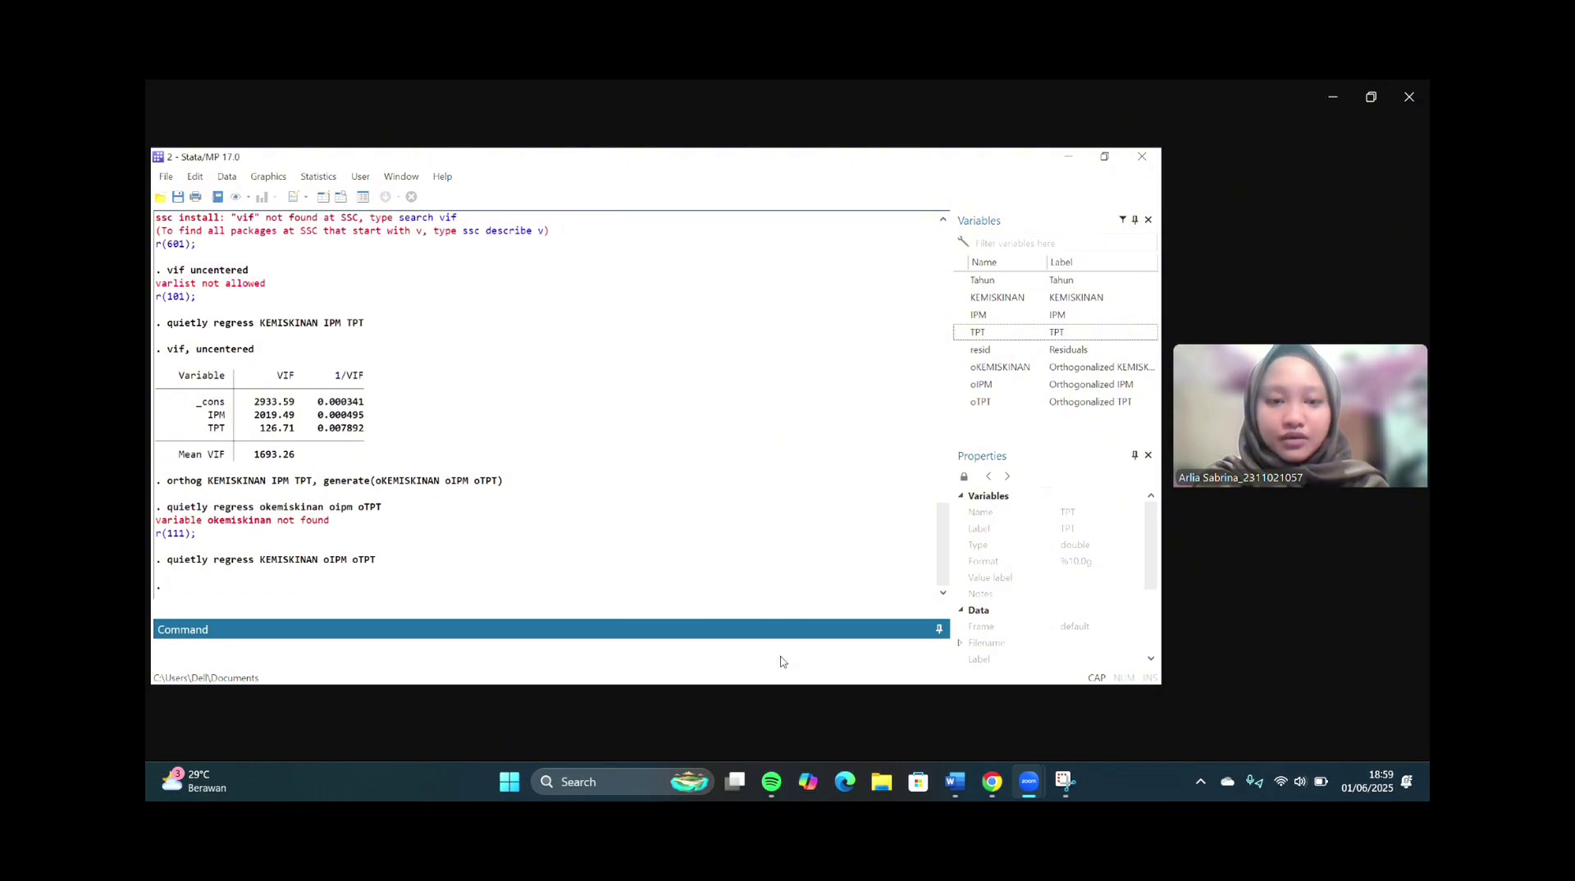
- Compute the uncentered VIF values of the orthogonalized model by running vif, uncentered
{"action": "left_click", "coordinate": [782, 661]}
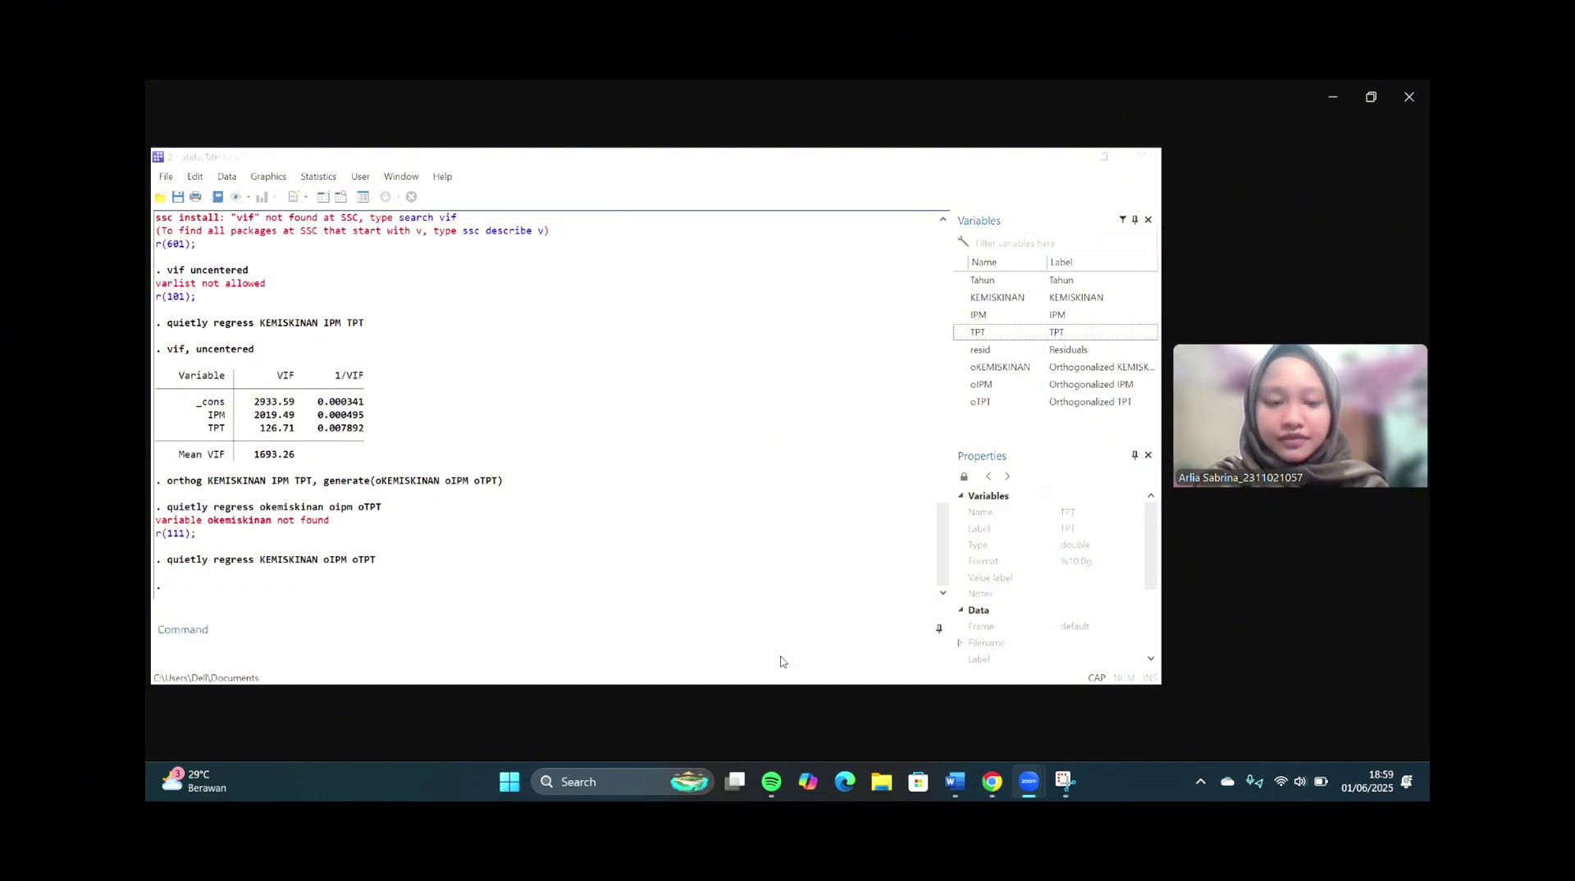
{"action": "left_click", "coordinate": [230, 650]}
{"action": "type", "text": "V"}
{"action": "key", "text": "Caps_Lock"}
{"action": "key", "text": "BackSpace"}
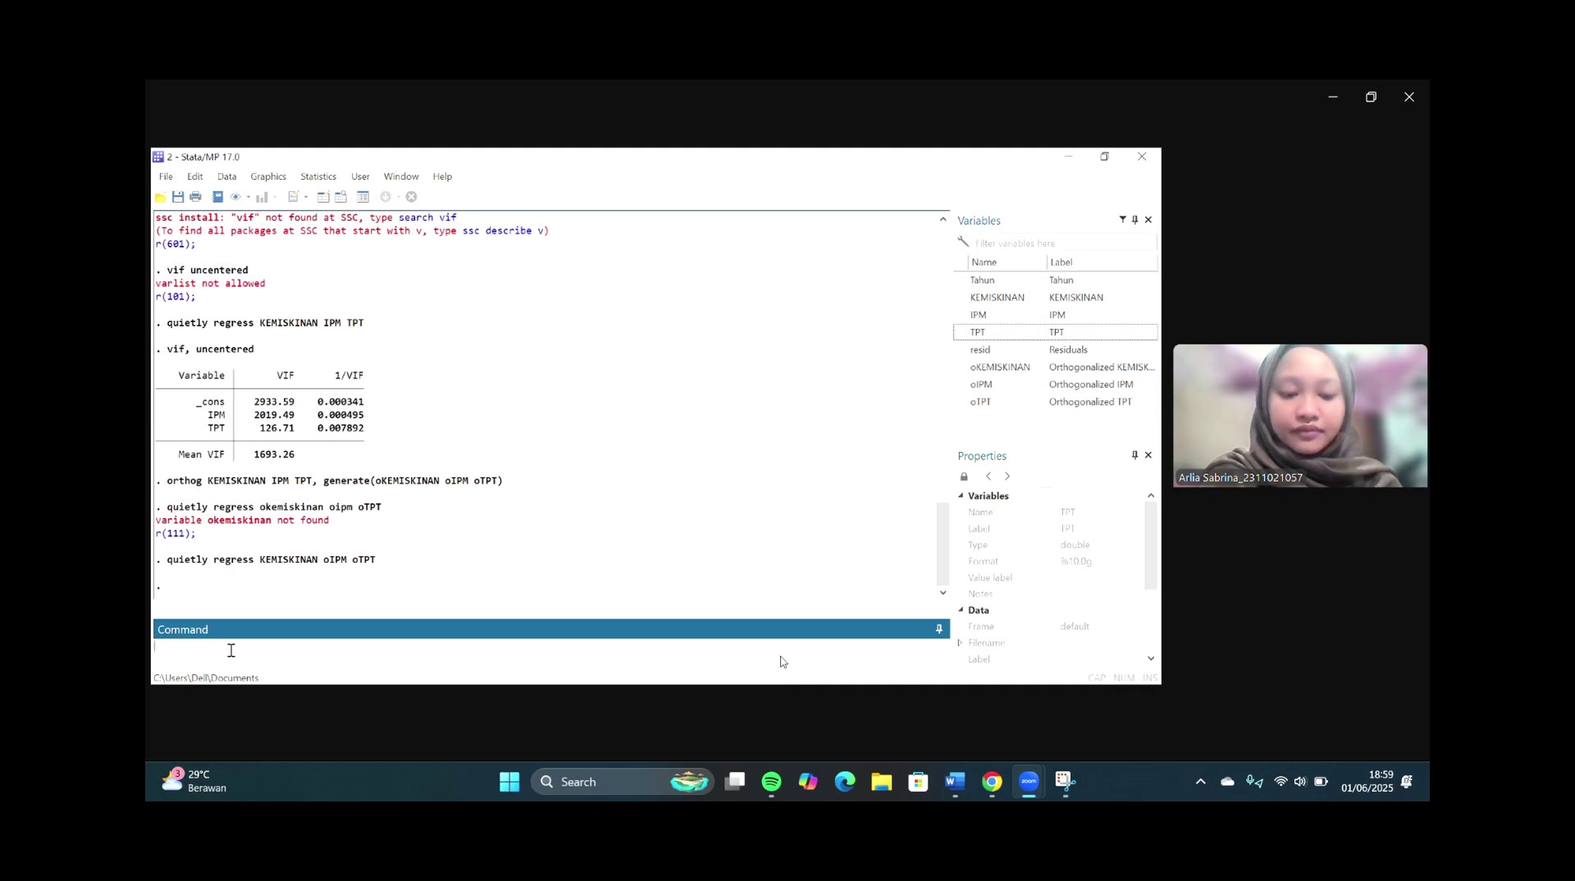
{"action": "type", "text": "vif, uncentered"}
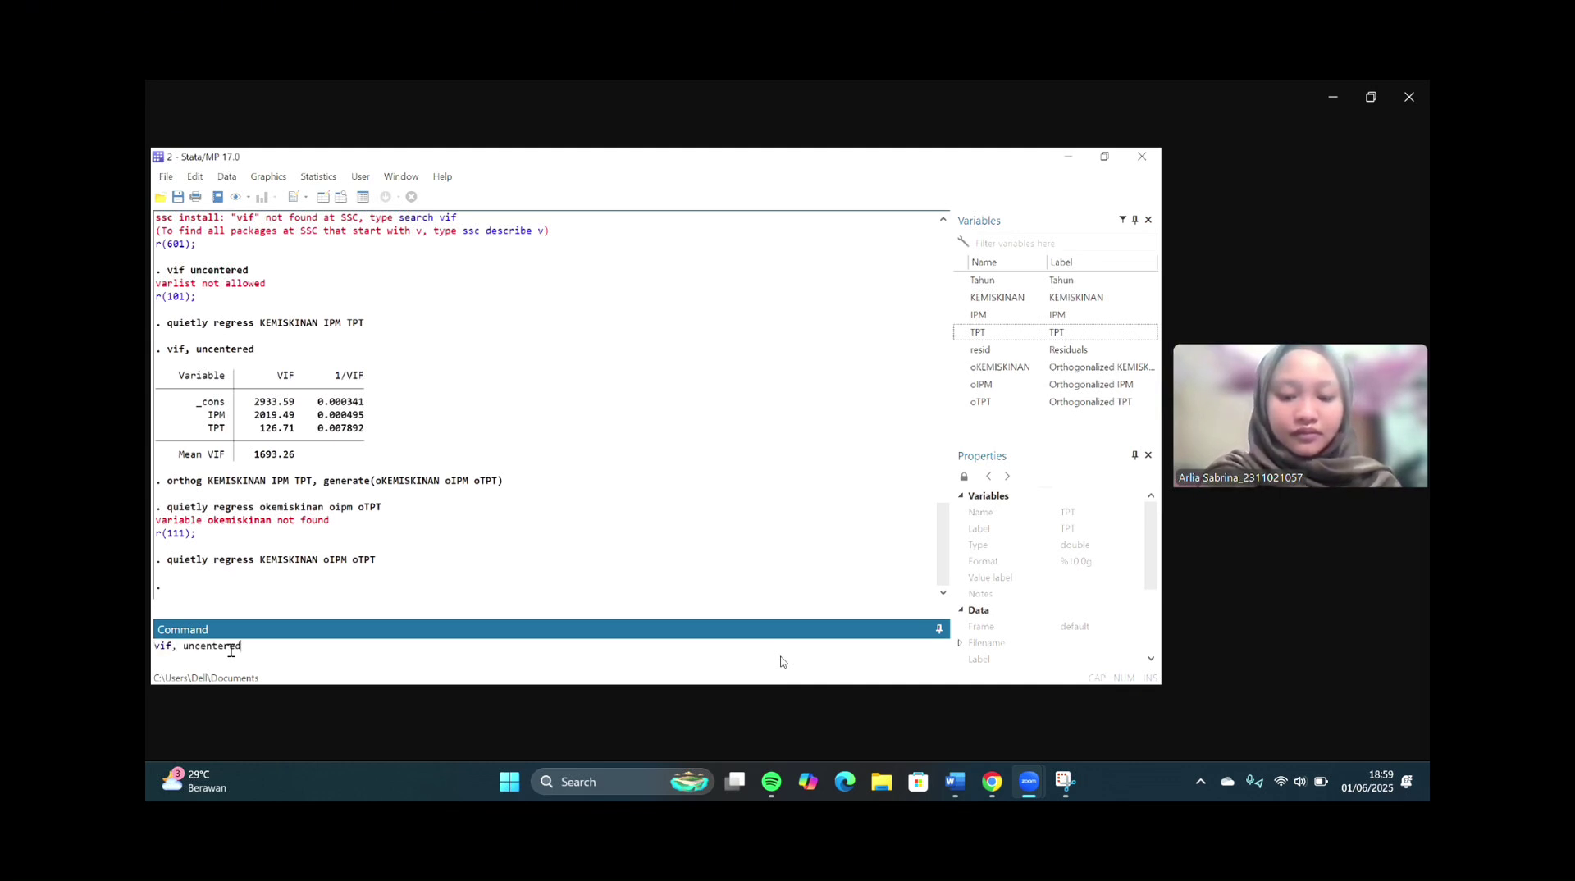
{"action": "key", "text": "Return"}
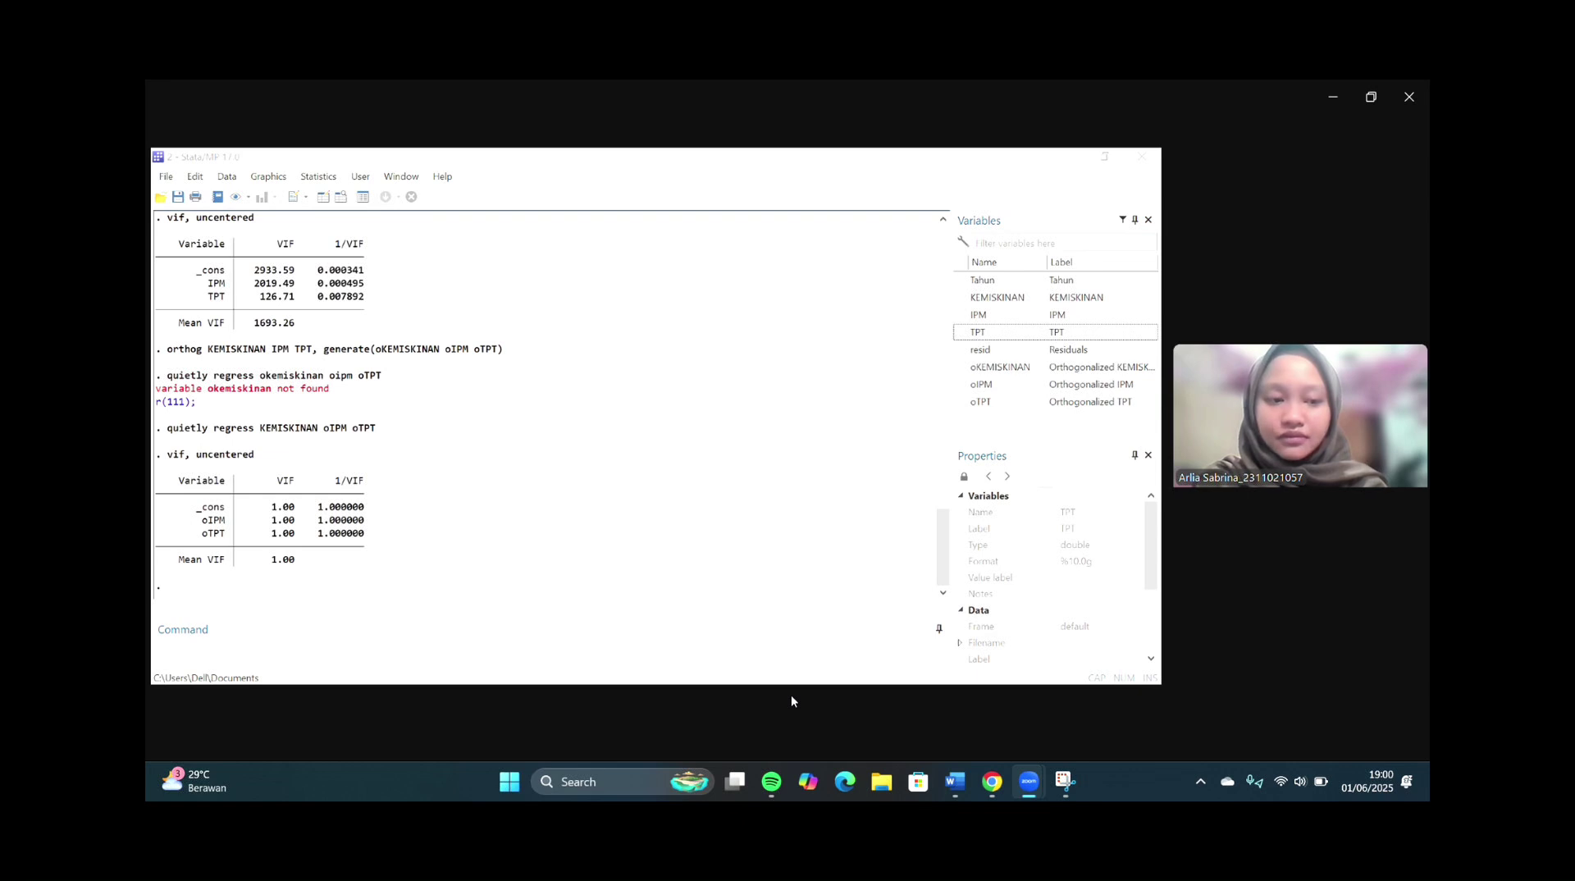
- Re-estimate the original model by running reg KEMISKINAN IPM TPT
{"action": "left_click", "coordinate": [250, 655]}
{"action": "type", "text": "reg"}
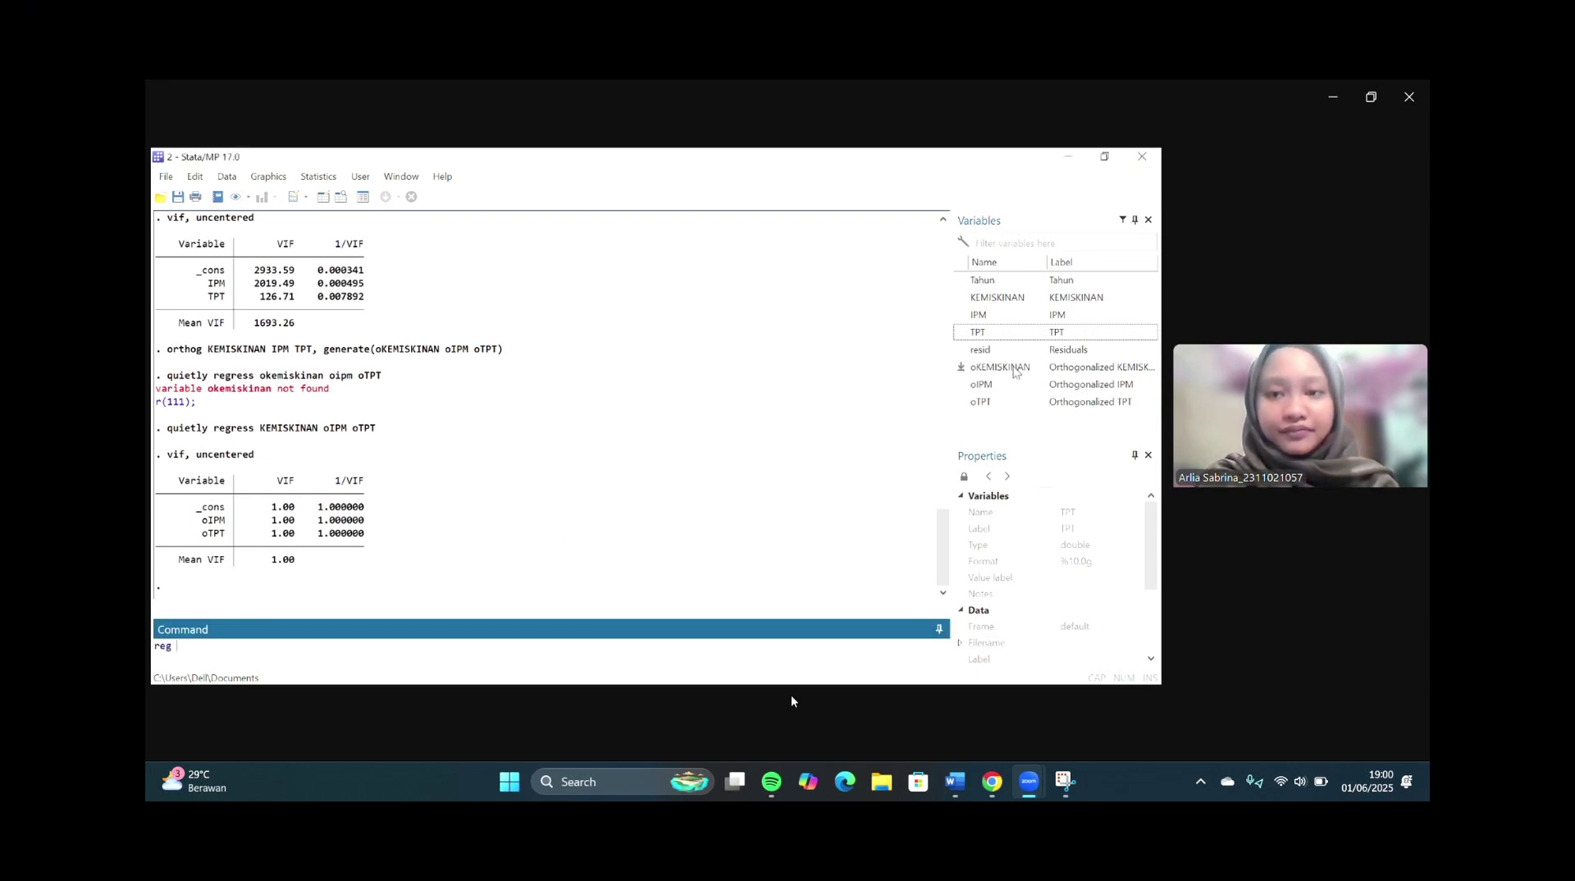
{"action": "double_click", "coordinate": [984, 298]}
{"action": "double_click", "coordinate": [977, 315]}
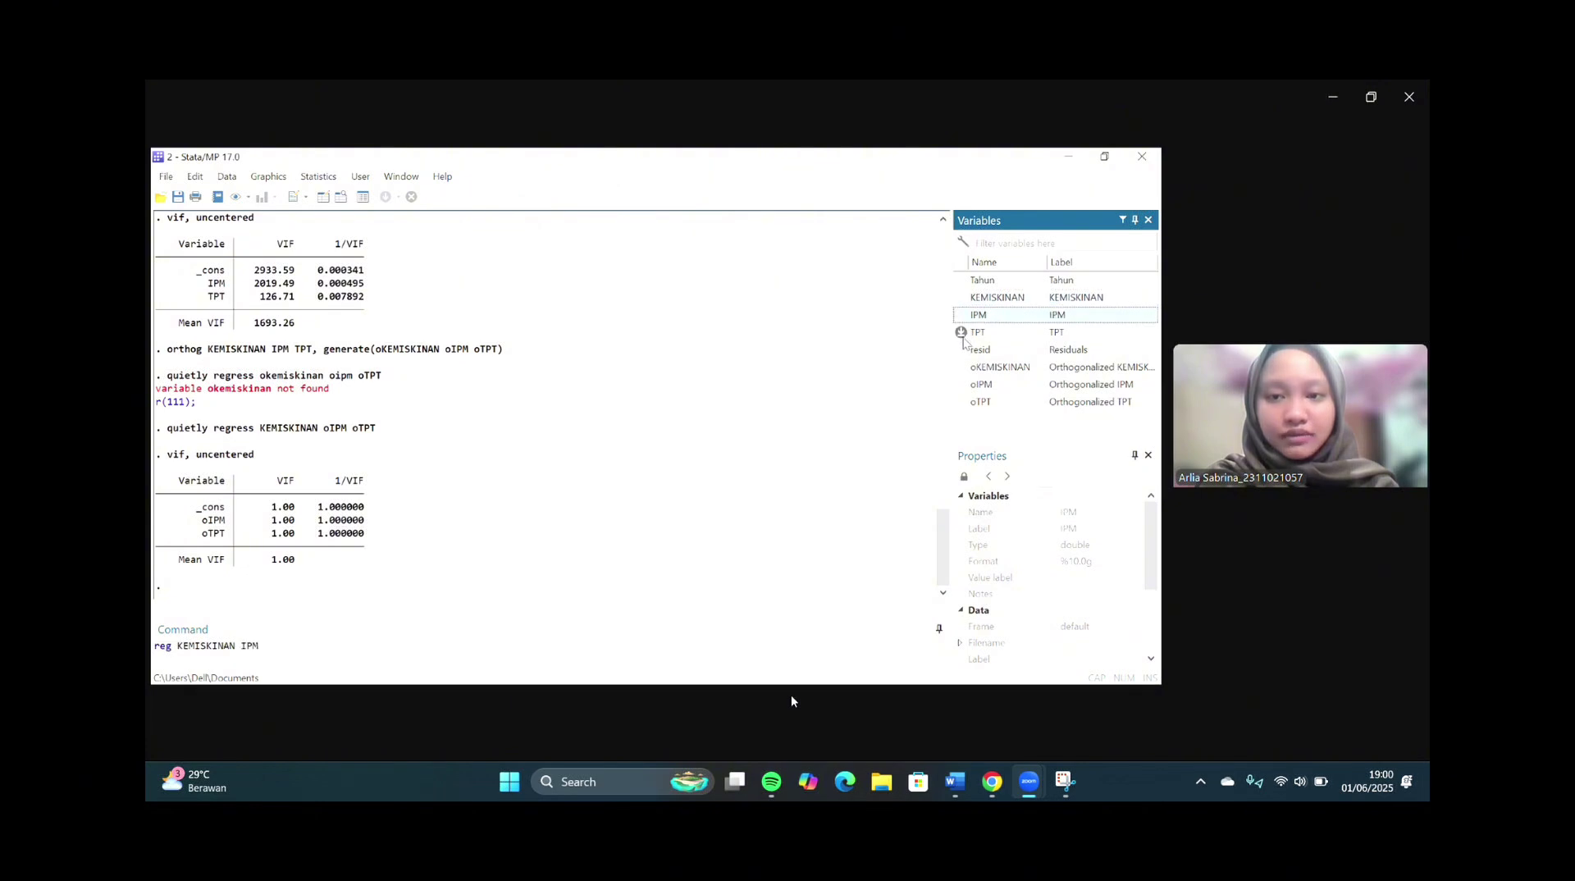
{"action": "double_click", "coordinate": [972, 332]}
{"action": "key", "text": "Return"}
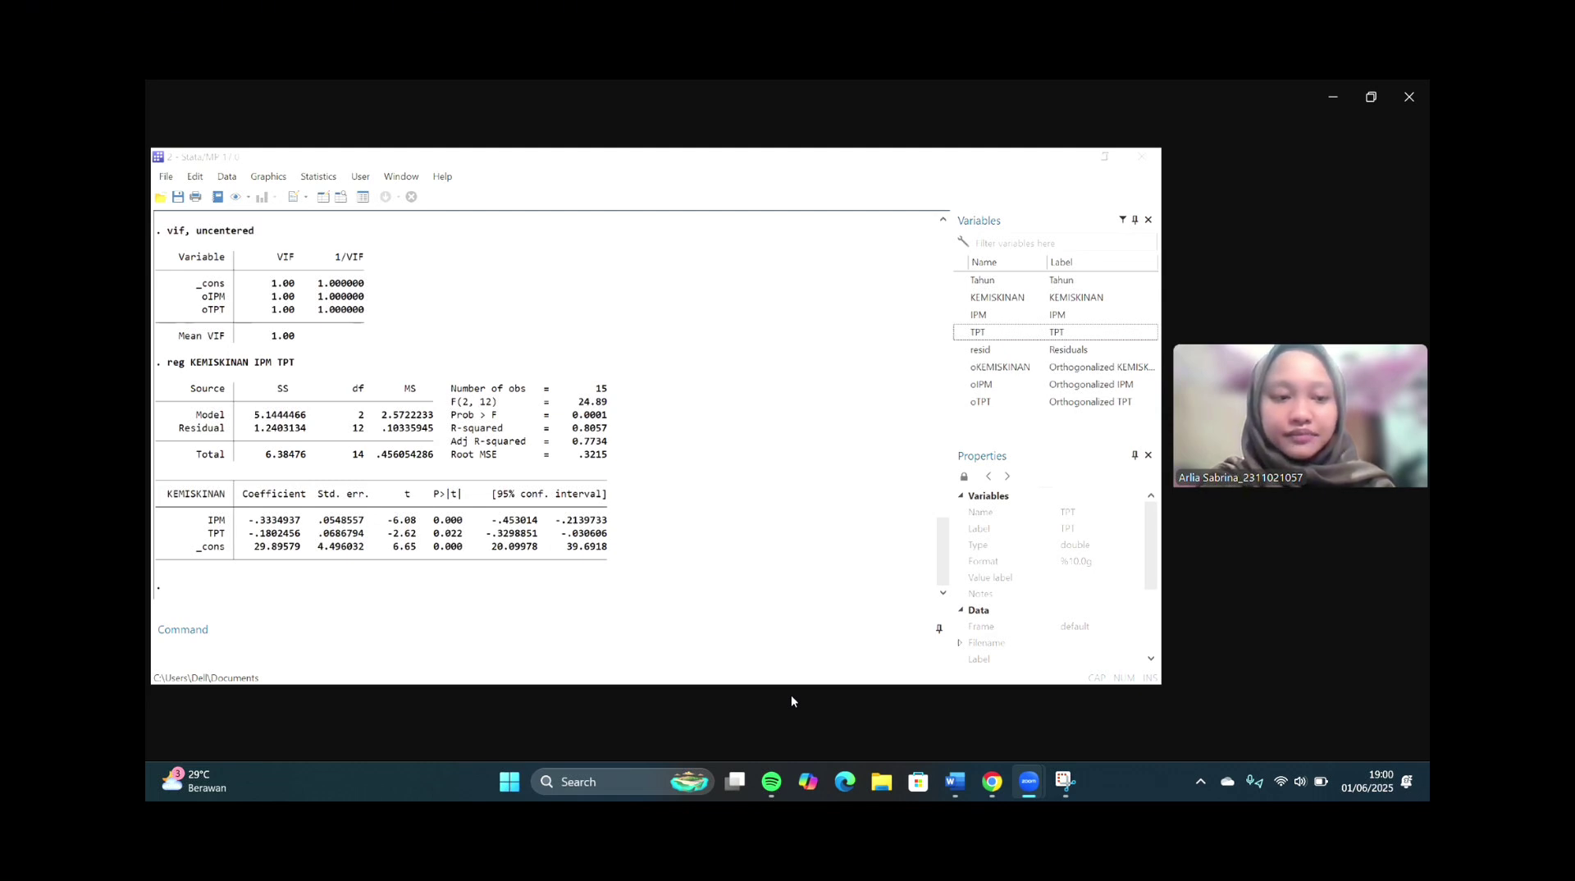
- Run the Breusch-Pagan heteroskedasticity test on all independent variables with estat hettest, iid rhs
{"action": "left_click", "coordinate": [231, 657]}
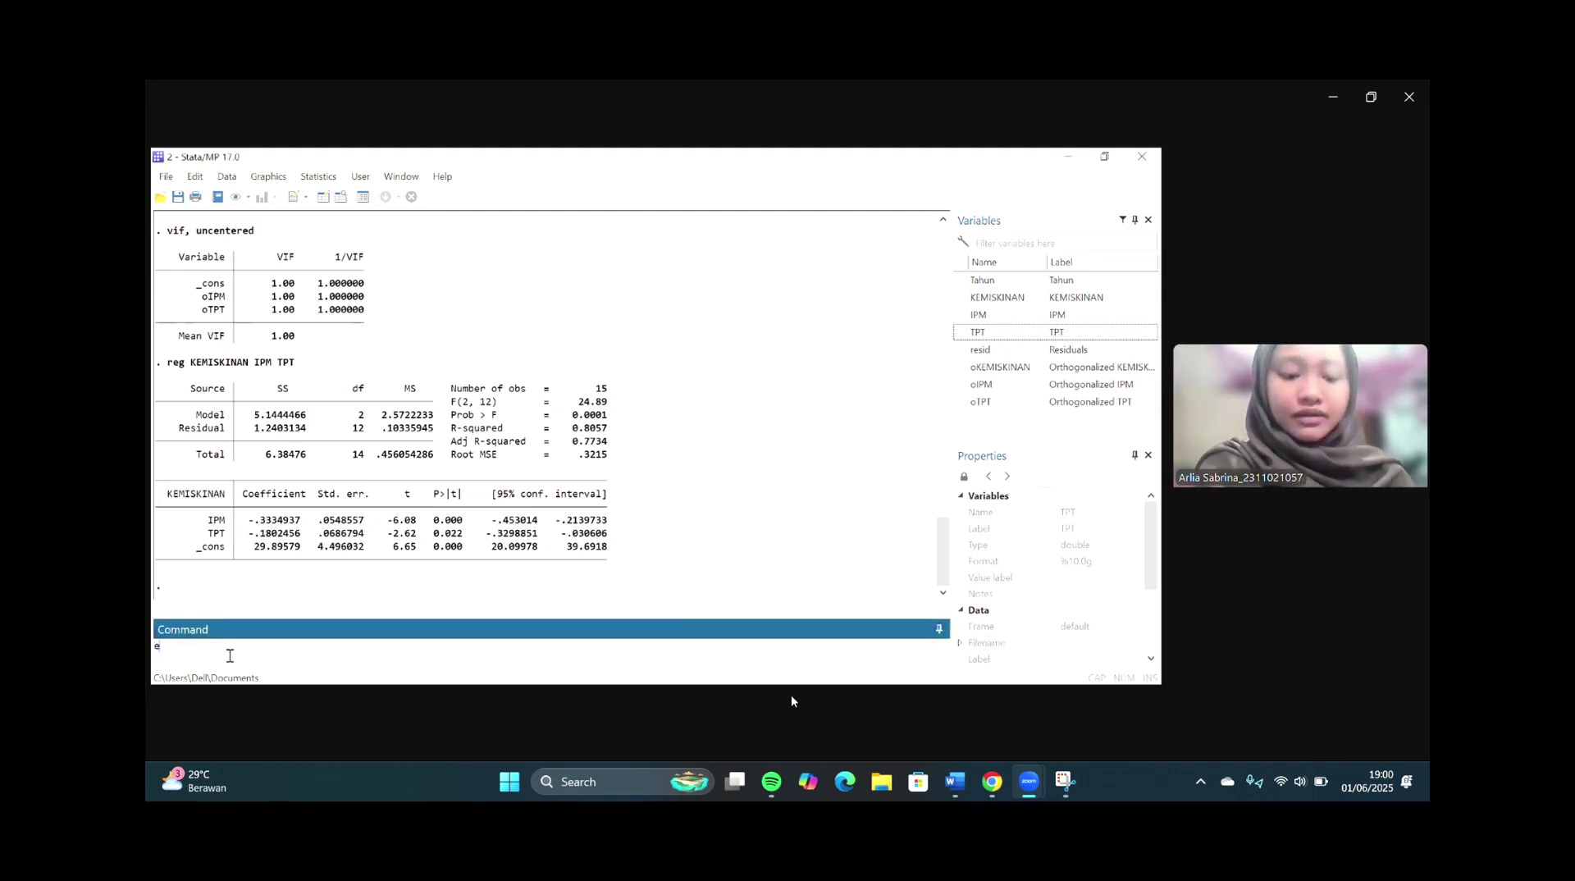
{"action": "type", "text": "estat hettest"}
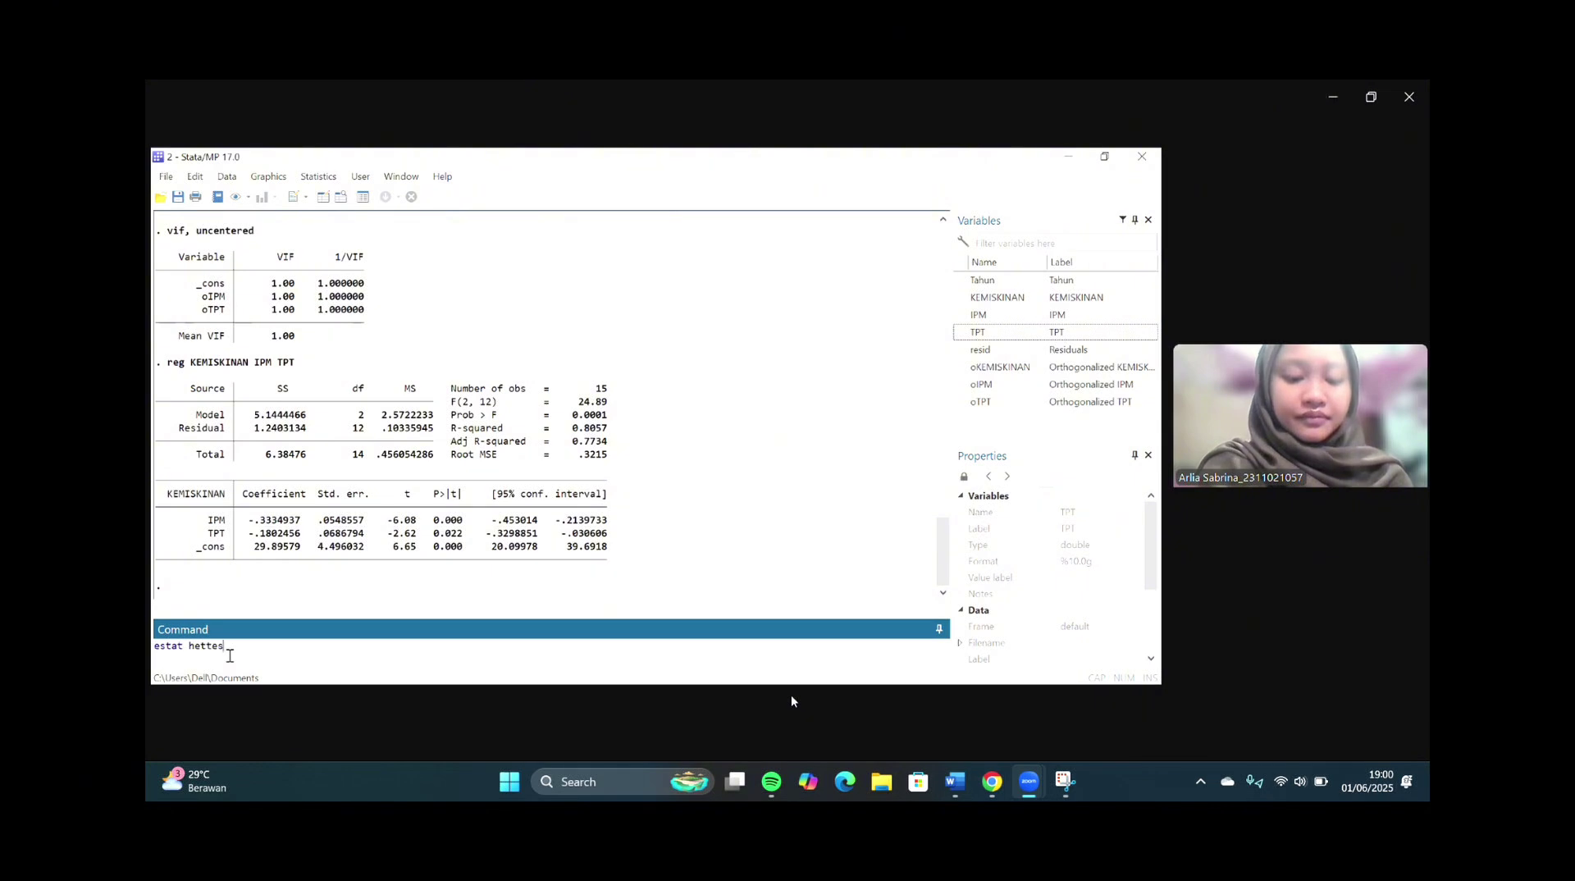
{"action": "type", "text": ", iid rhs"}
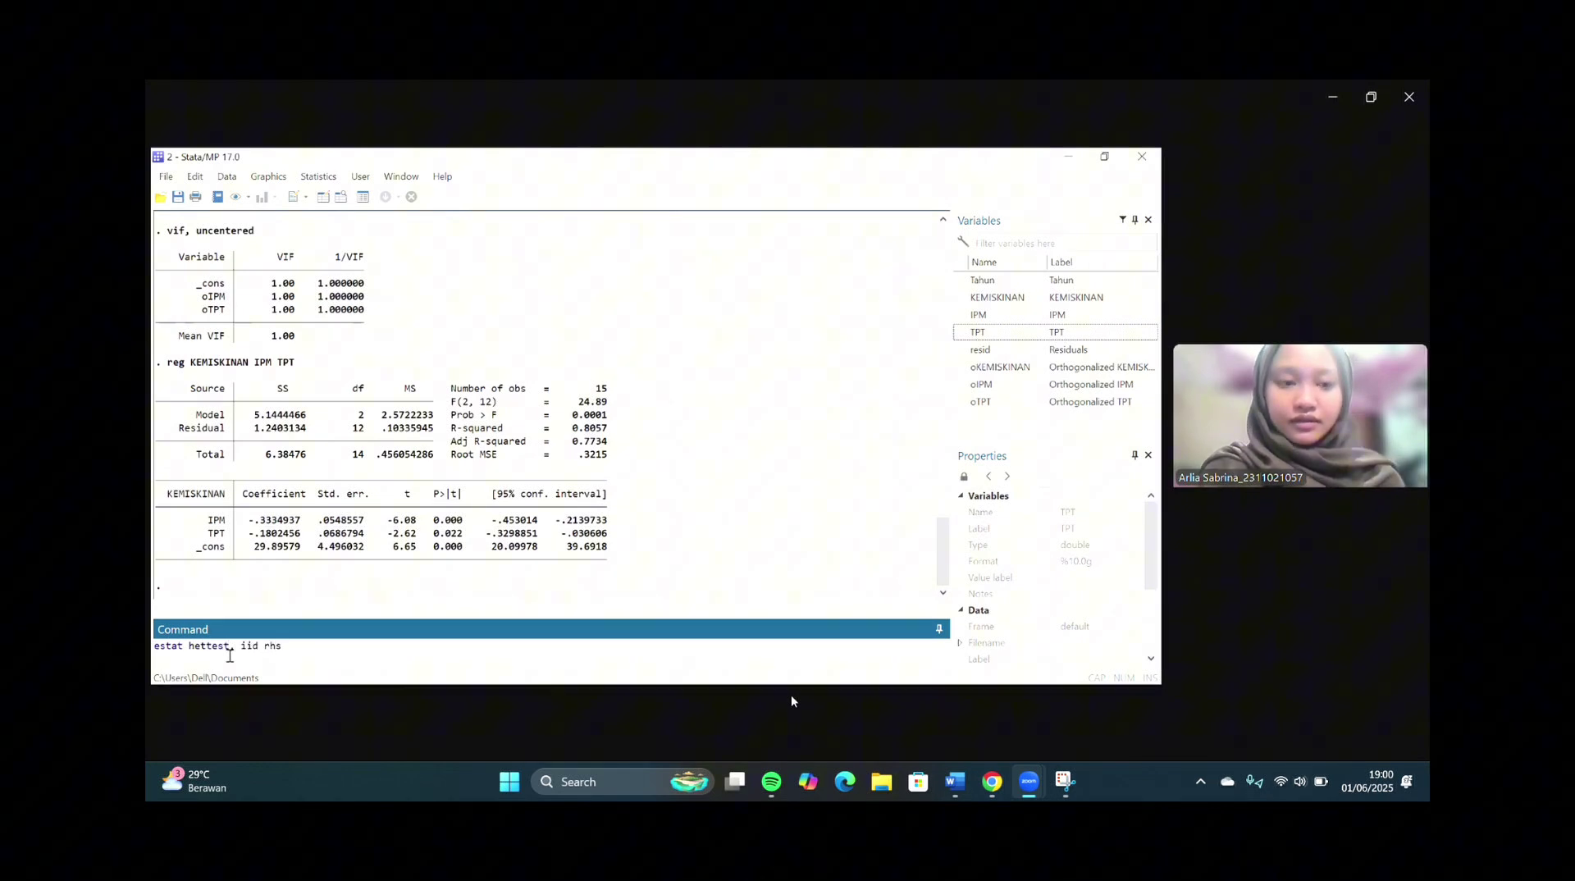
{"action": "key", "text": "Return"}
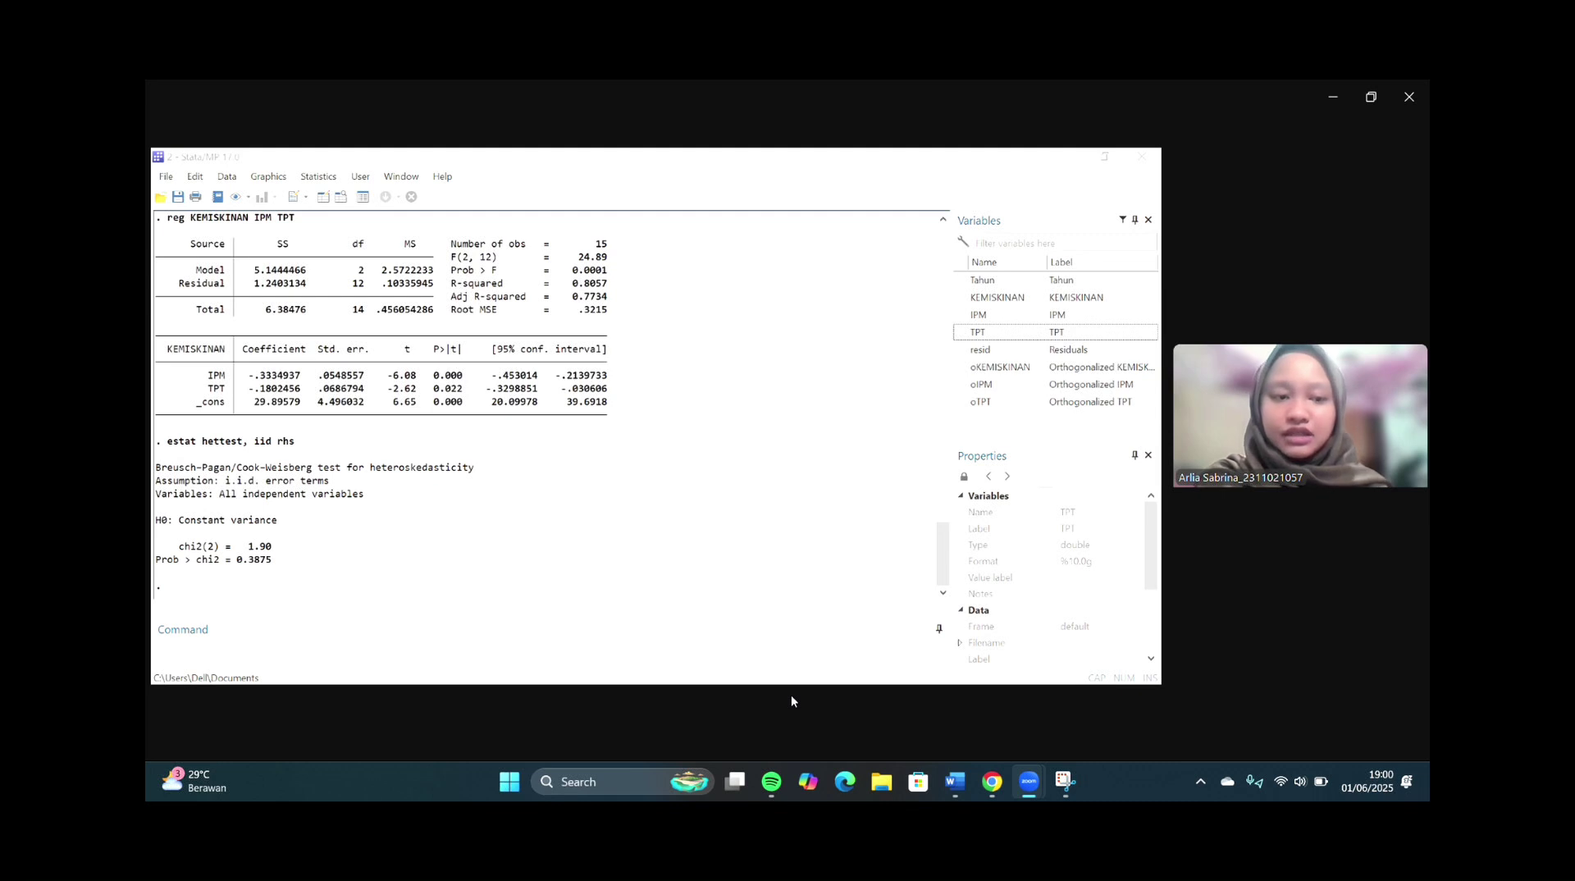
- Run White's heteroskedasticity test with estat imtest, white
{"action": "left_click", "coordinate": [215, 652]}
{"action": "type", "text": "estat"}
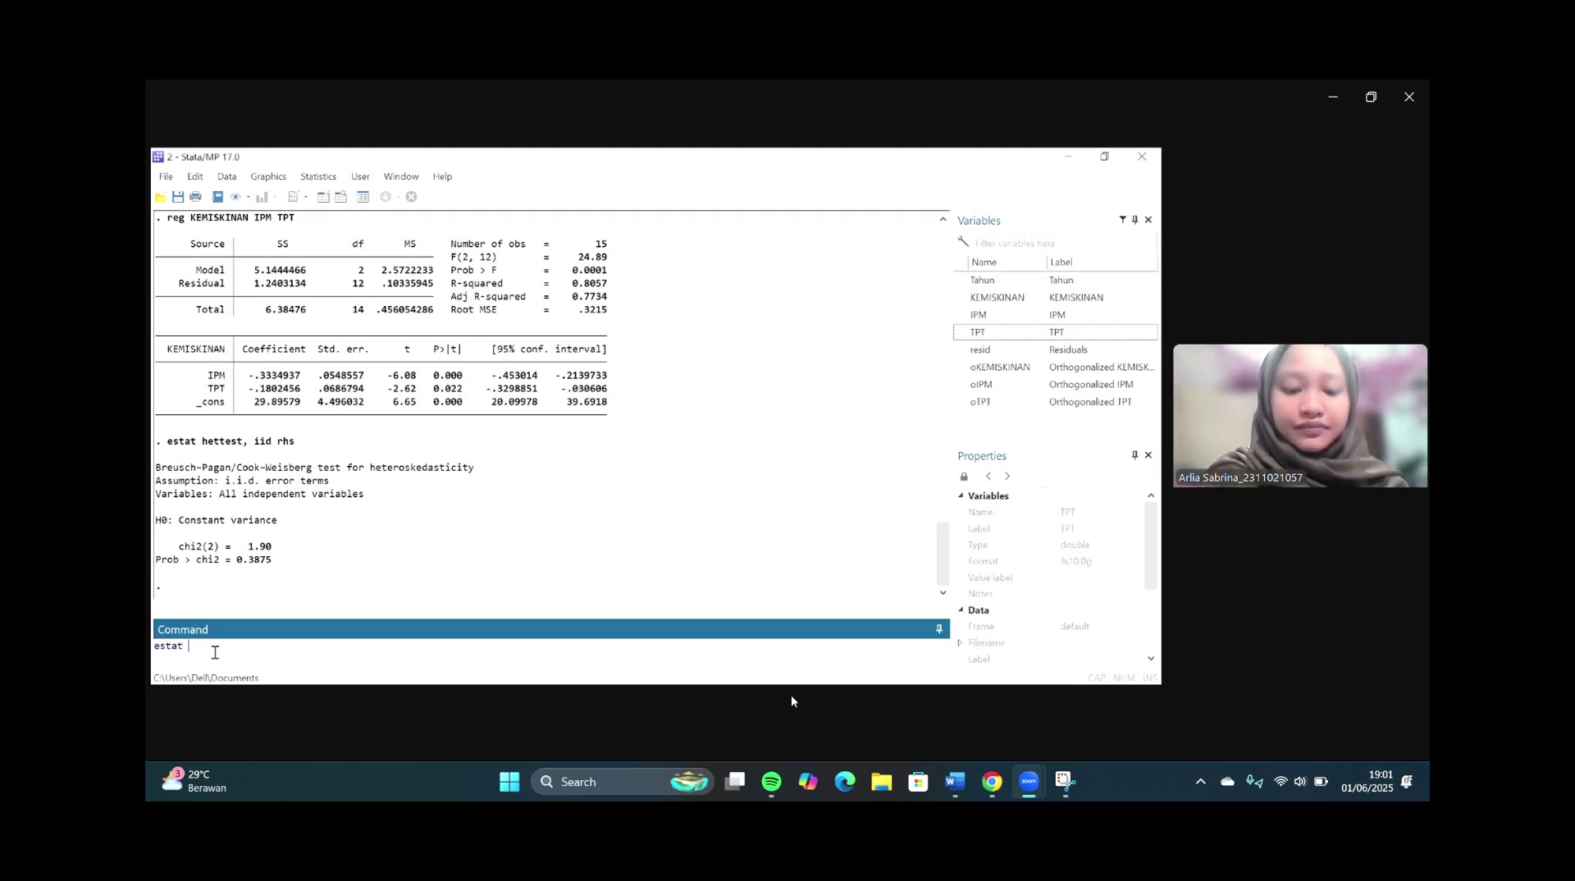
{"action": "type", "text": " imtest,"}
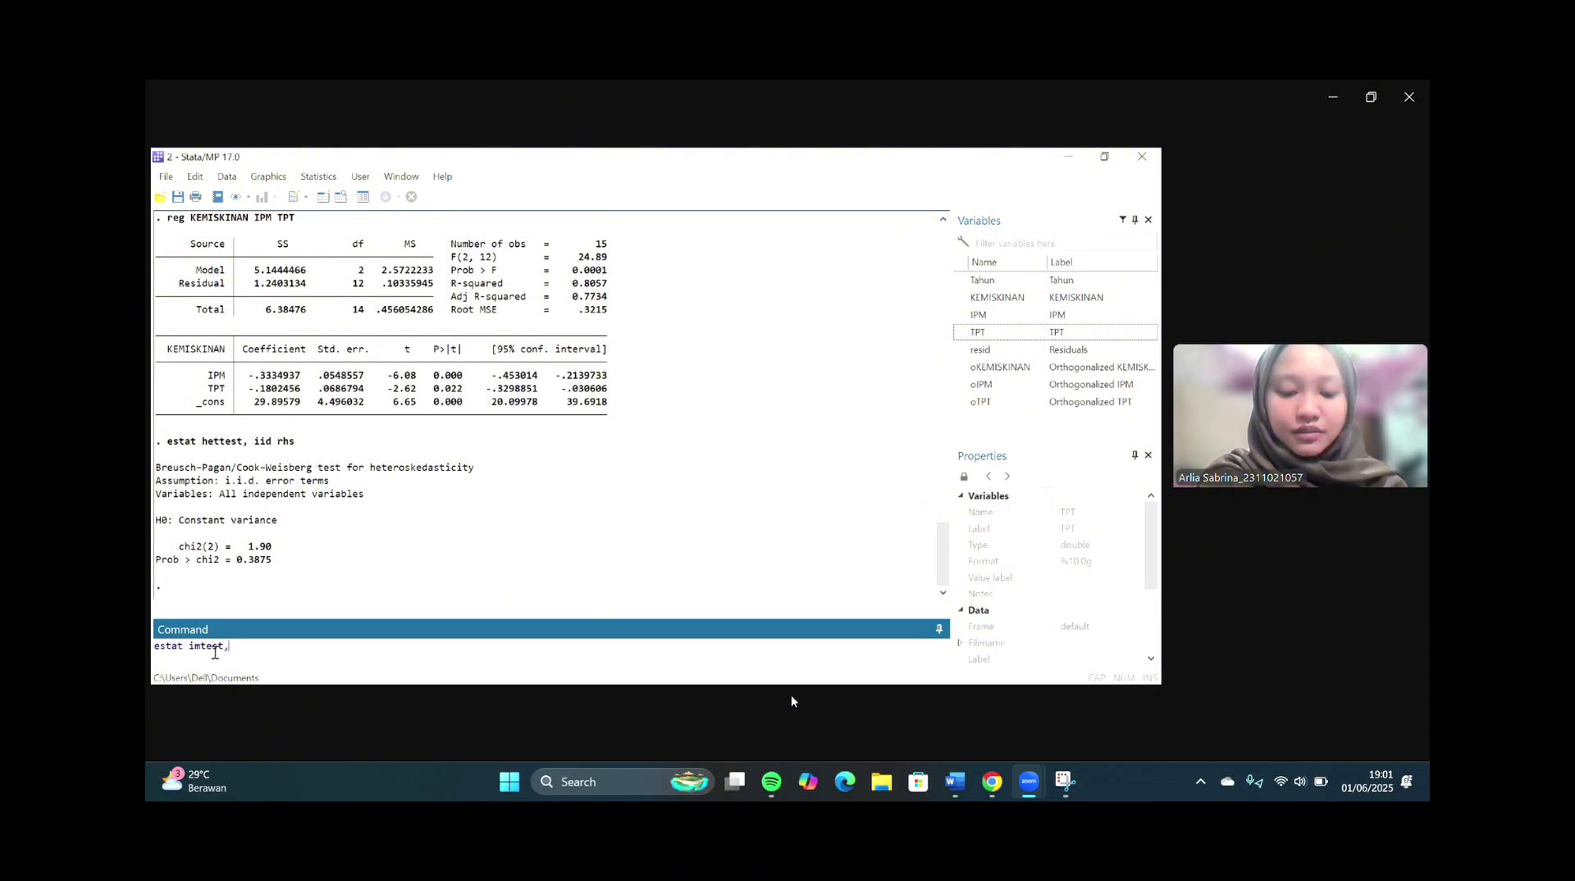
{"action": "type", "text": " white"}
{"action": "key", "text": "Return"}
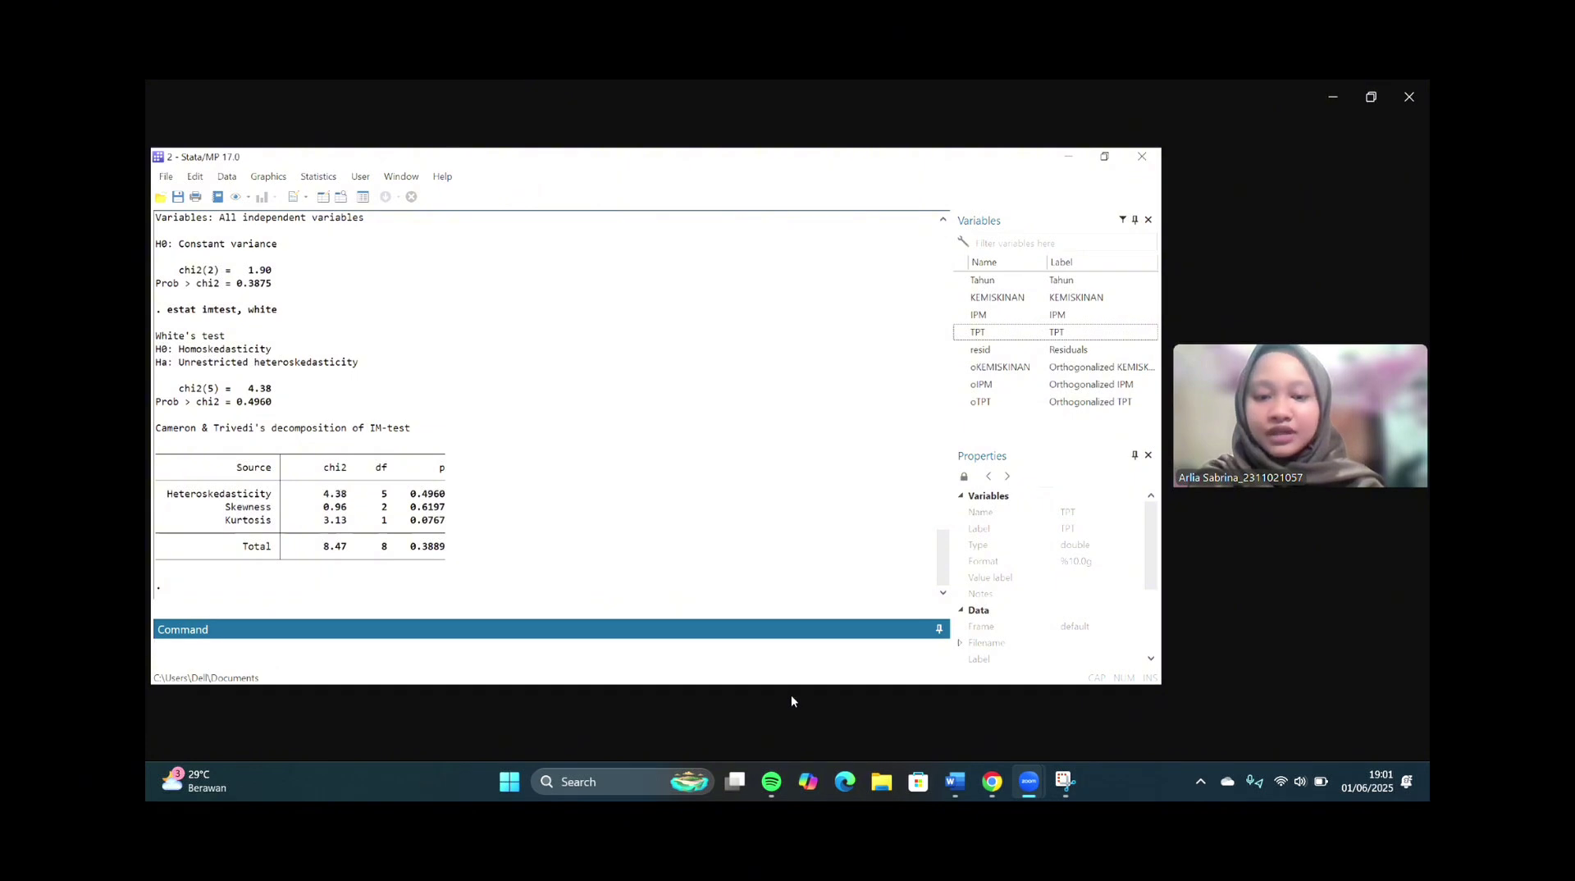
- Re-estimate the linear regression by running reg KEMISKINAN IPM TPT ahead of the autocorrelation tests
{"action": "left_click", "coordinate": [792, 701]}
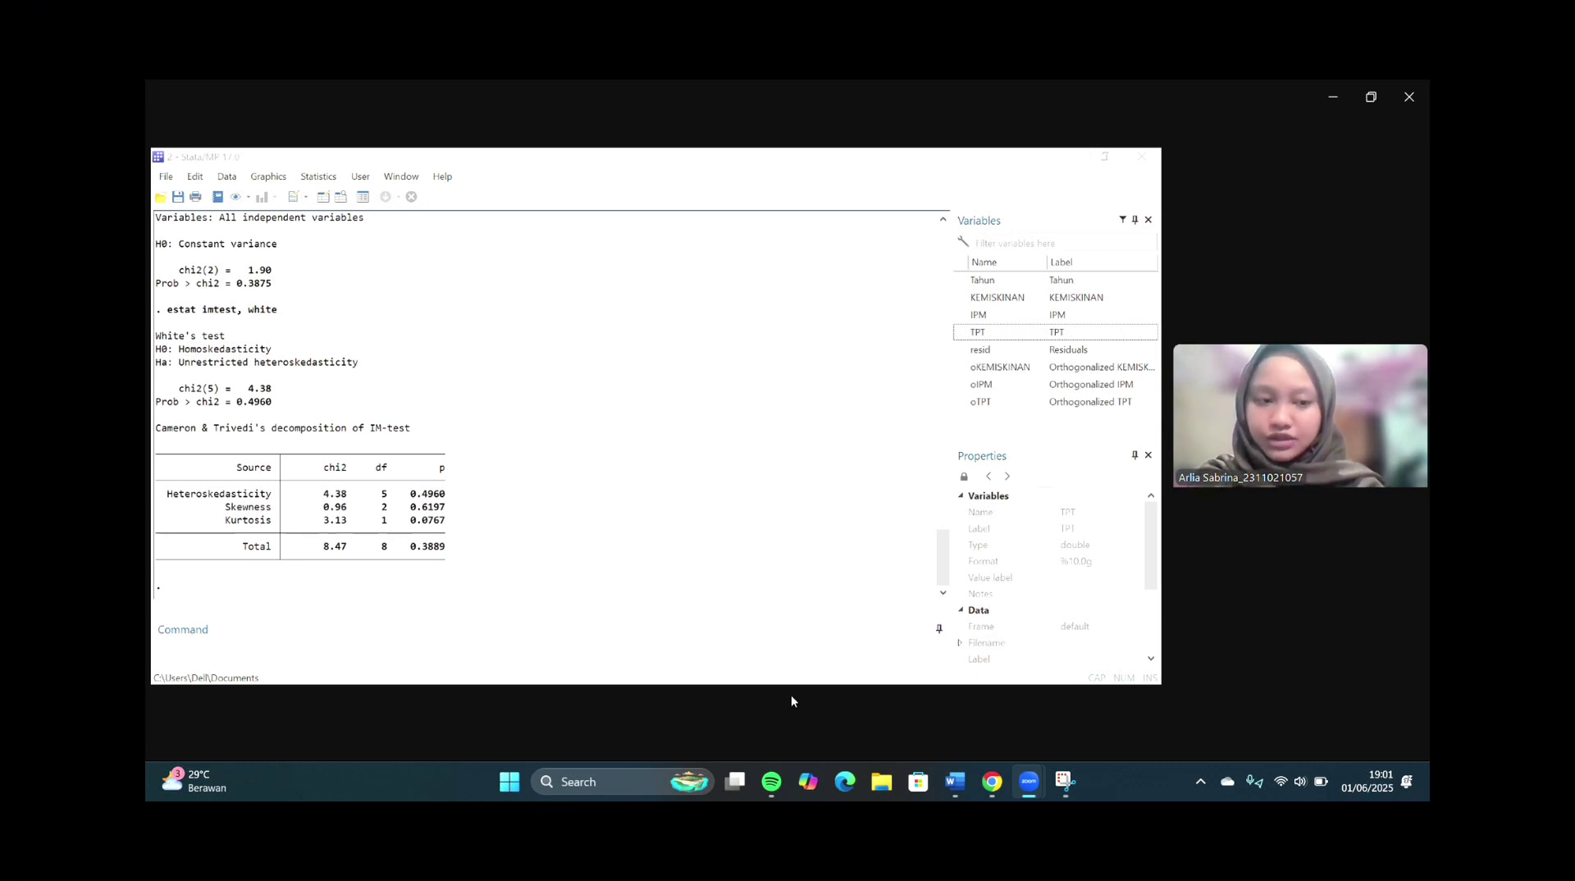
{"action": "key", "text": "alt+Tab"}
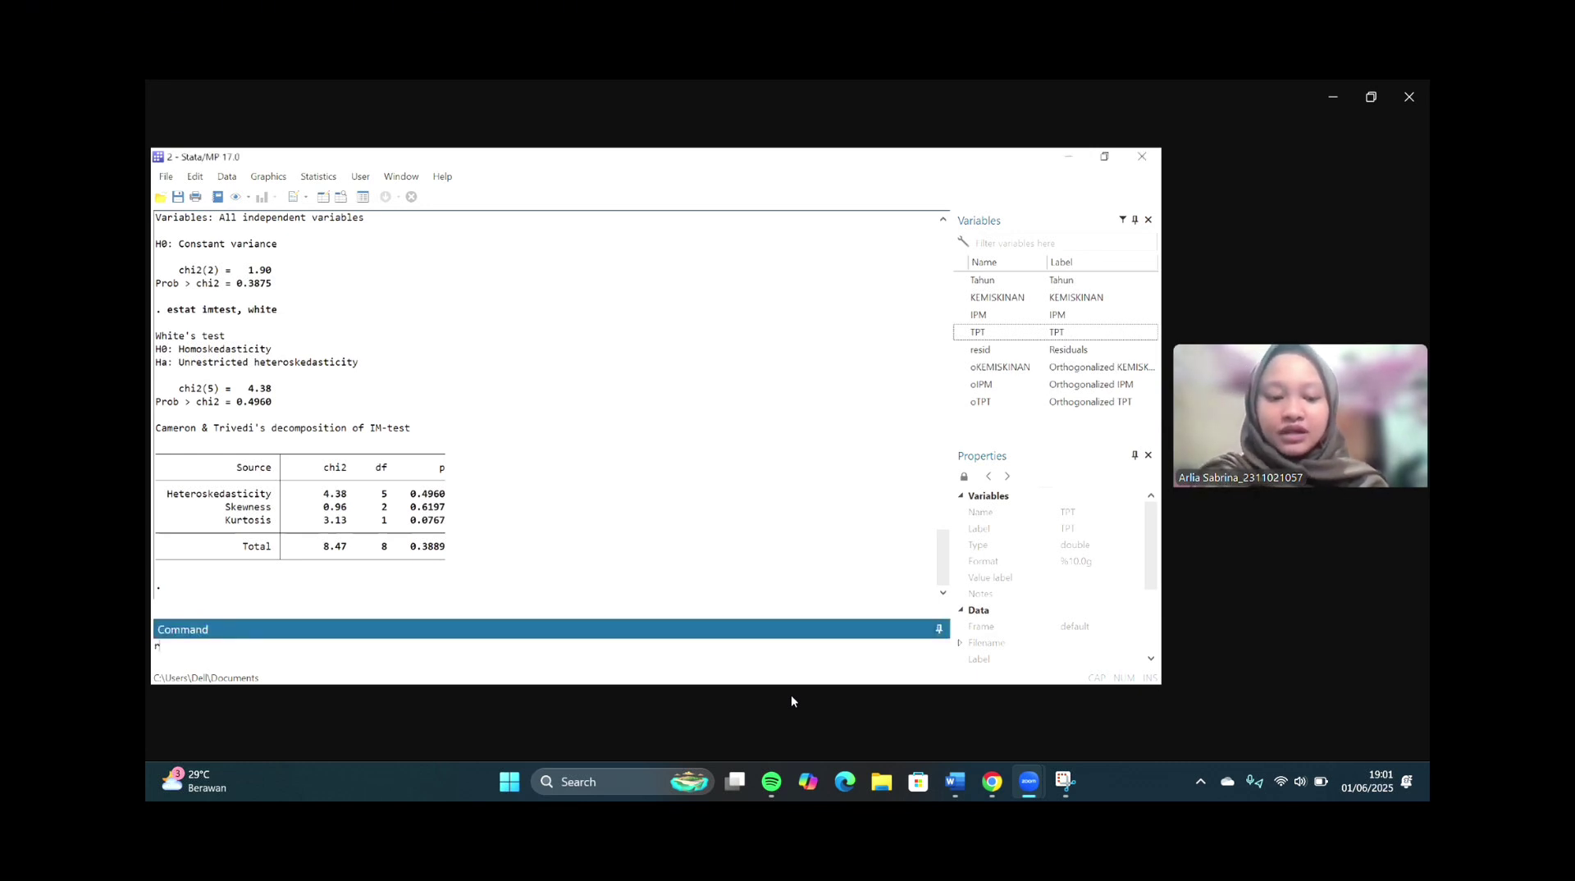
{"action": "type", "text": "reg"}
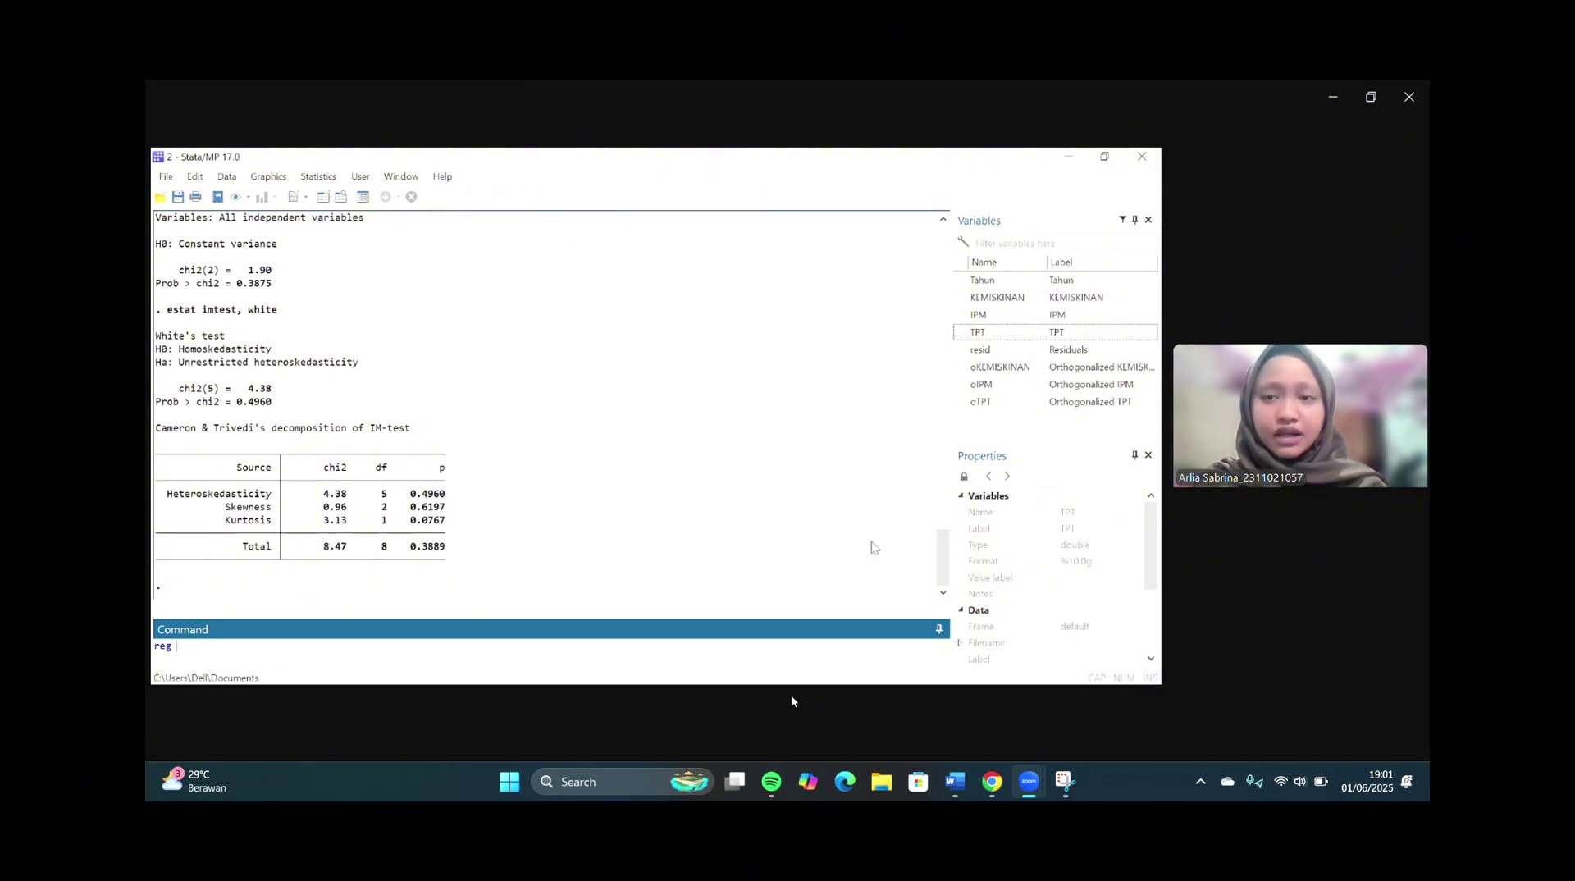
{"action": "double_click", "coordinate": [967, 298]}
{"action": "double_click", "coordinate": [967, 315]}
{"action": "double_click", "coordinate": [964, 332]}
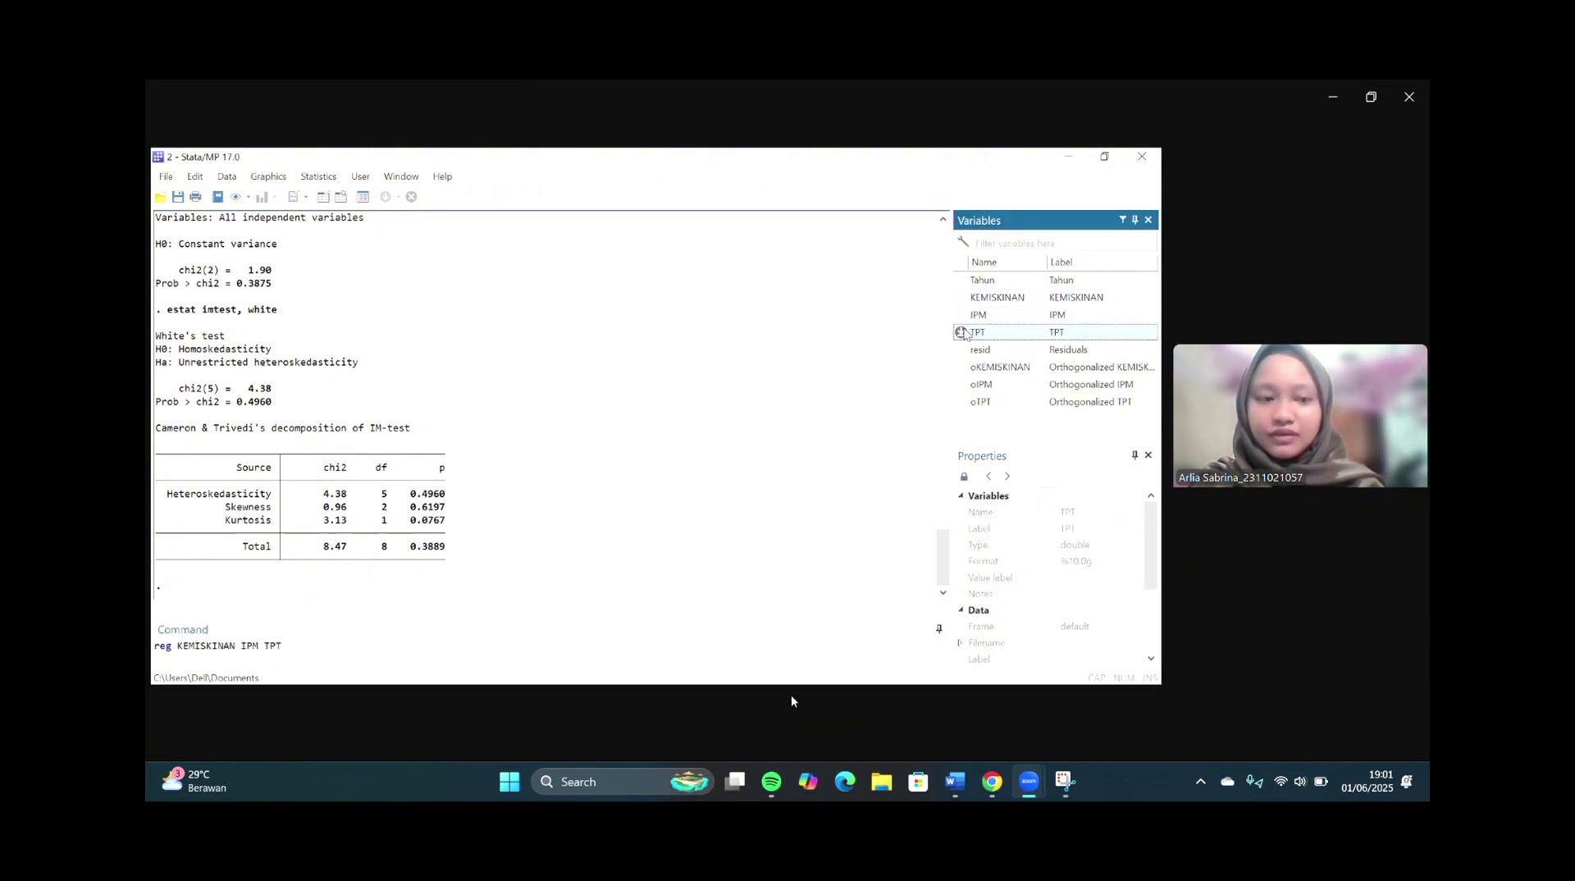
{"action": "key", "text": "Return"}
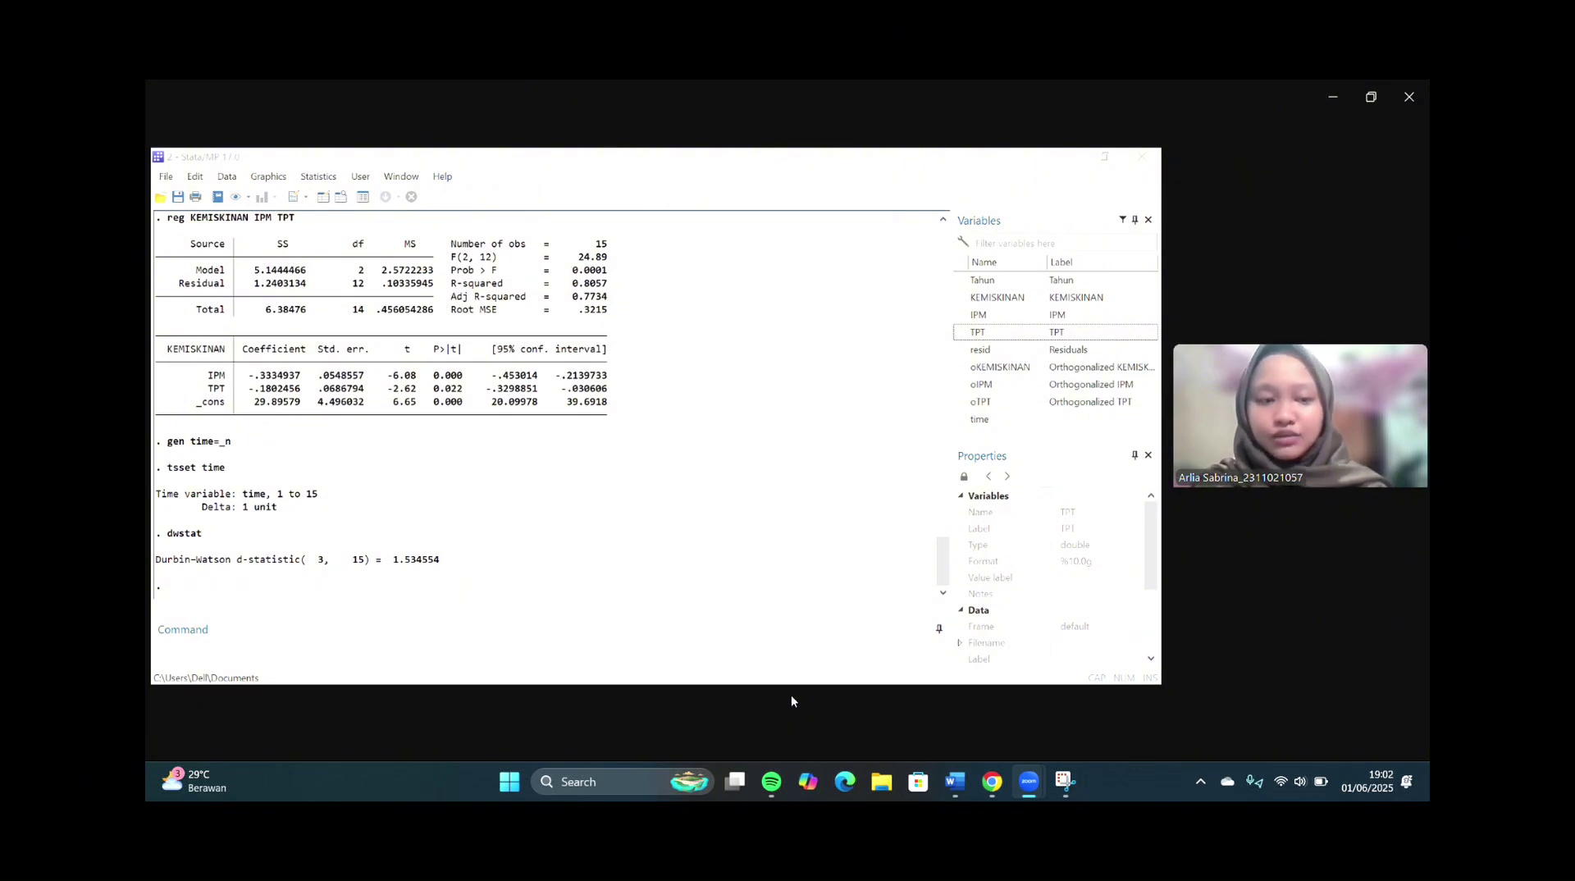
{"action": "right_click", "coordinate": [215, 649]}
{"action": "left_click", "coordinate": [246, 579]}
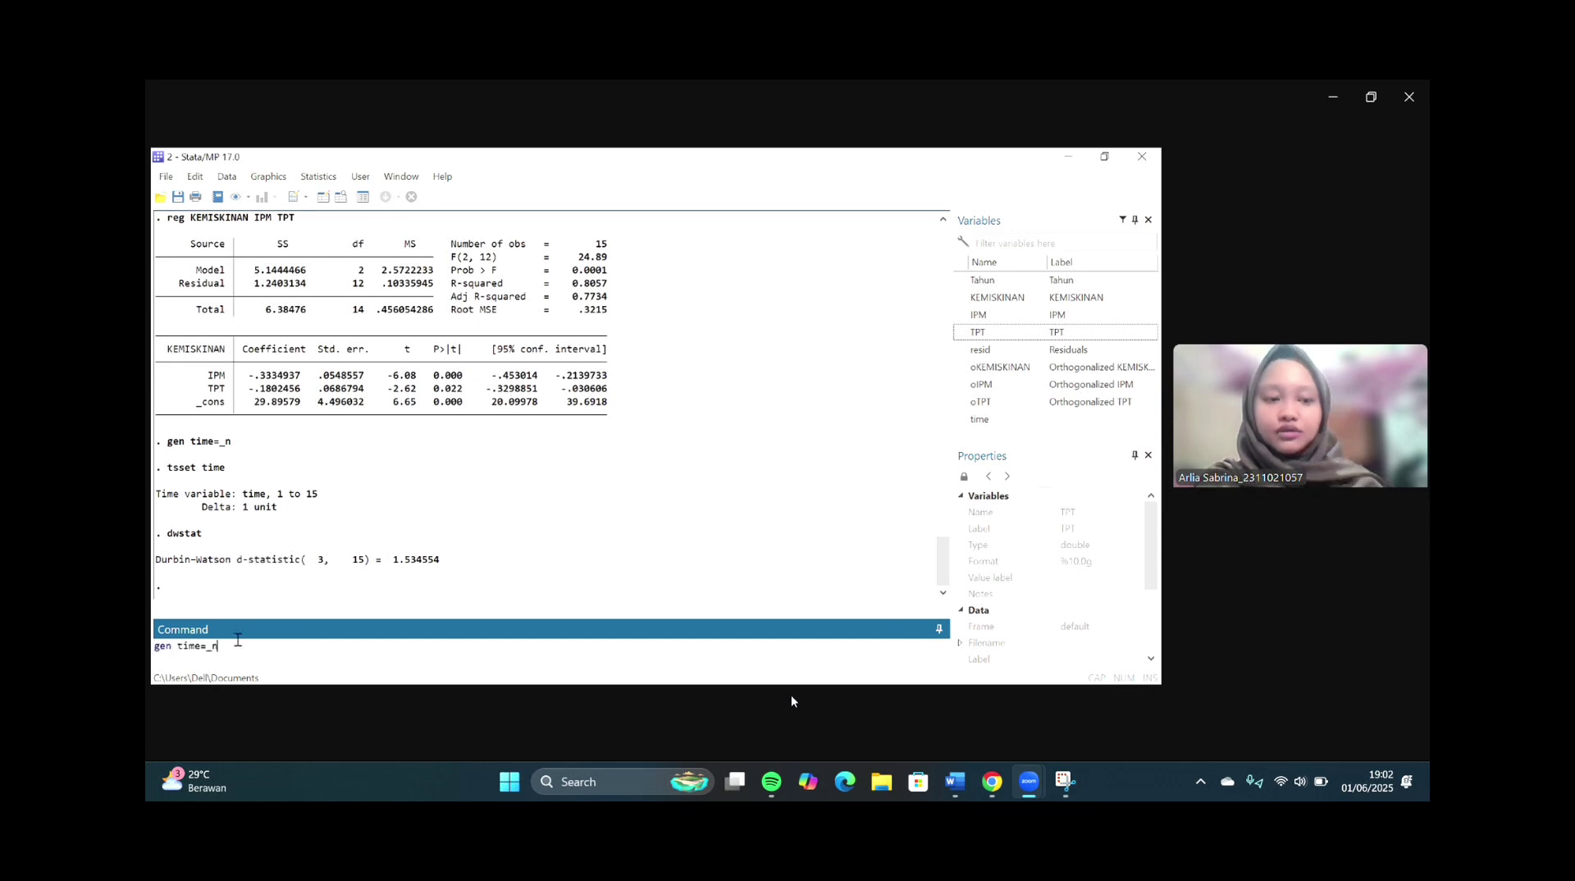
{"action": "key", "text": "BackSpace"}
{"action": "key", "text": "BackSpace"}
{"action": "key", "text": "BackSpace"}
{"action": "key", "text": "BackSpace"}
{"action": "key", "text": "BackSpace"}
{"action": "key", "text": "BackSpace"}
{"action": "key", "text": "BackSpace"}
{"action": "key", "text": "BackSpace"}
{"action": "key", "text": "BackSpace"}
{"action": "key", "text": "BackSpace"}
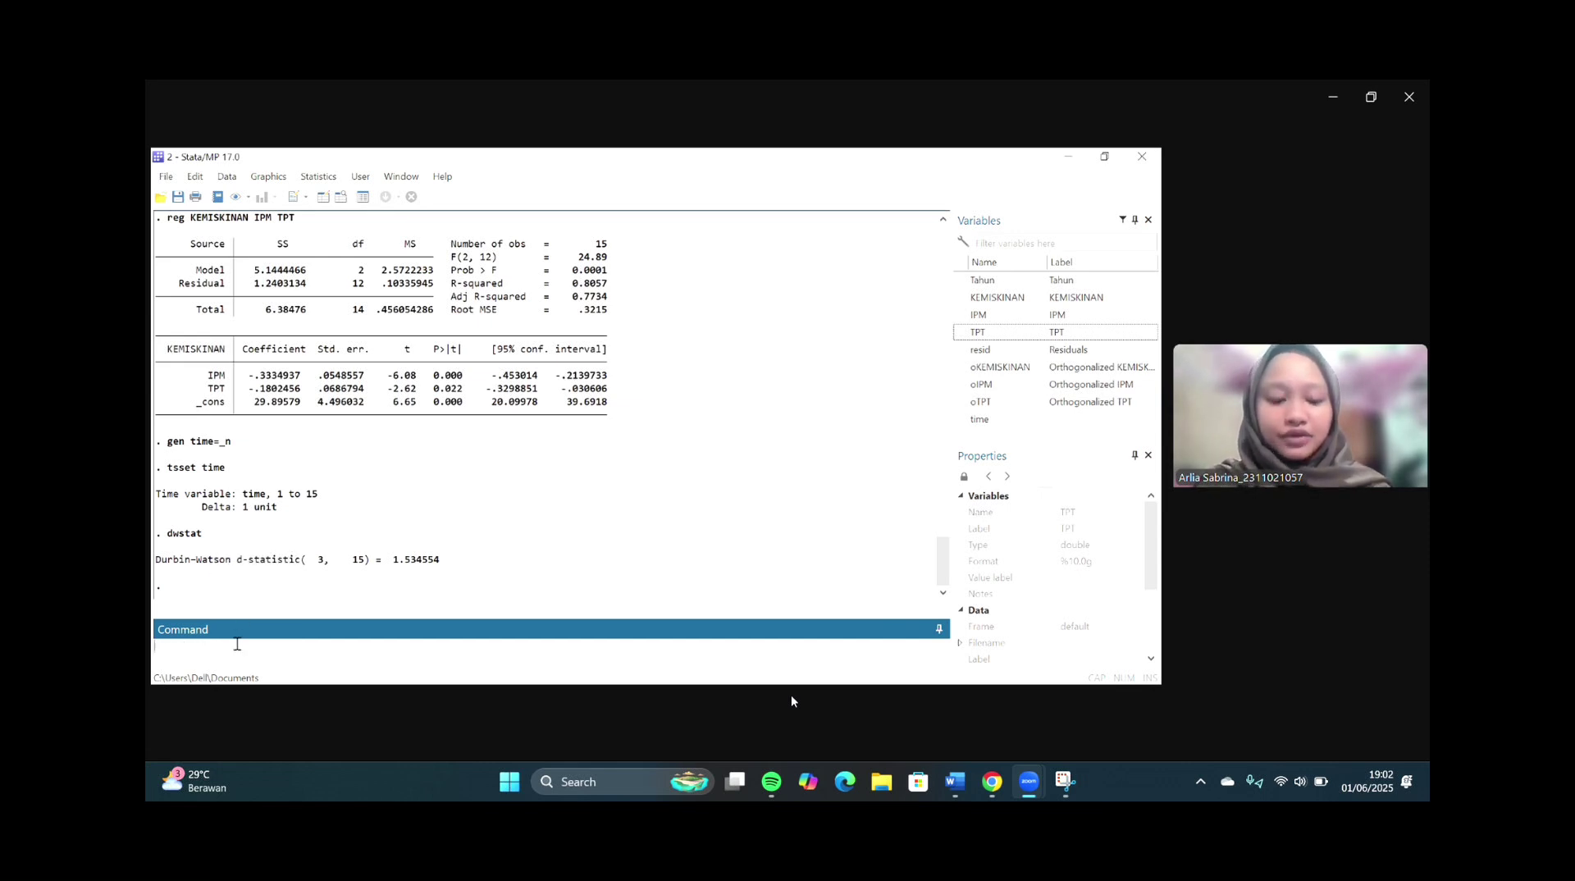
{"action": "right_click", "coordinate": [237, 644]}
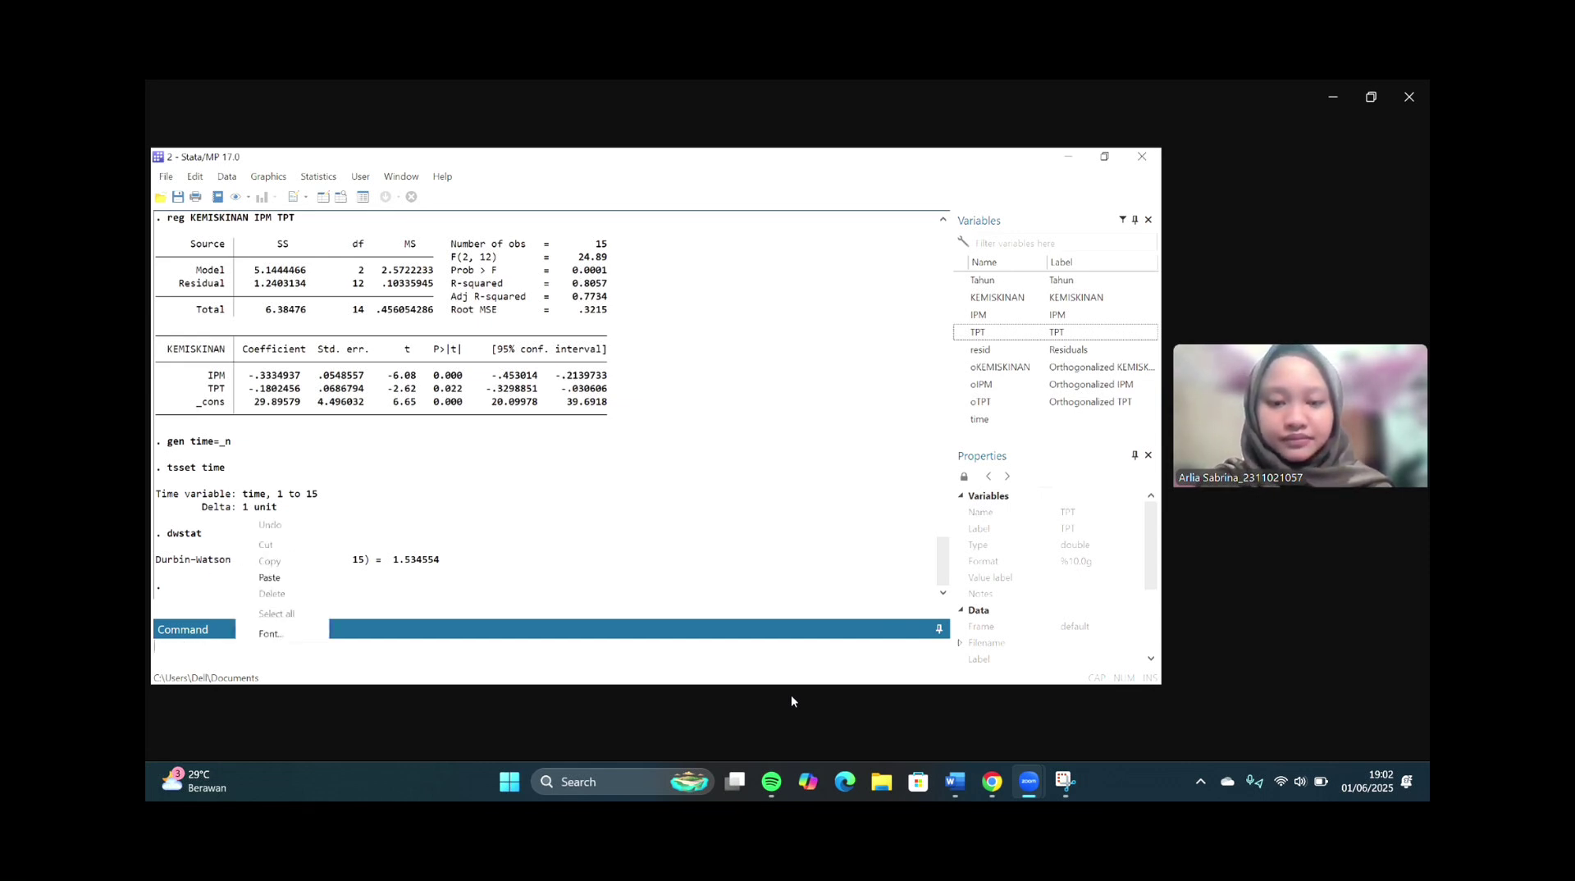
{"action": "left_click", "coordinate": [791, 701]}
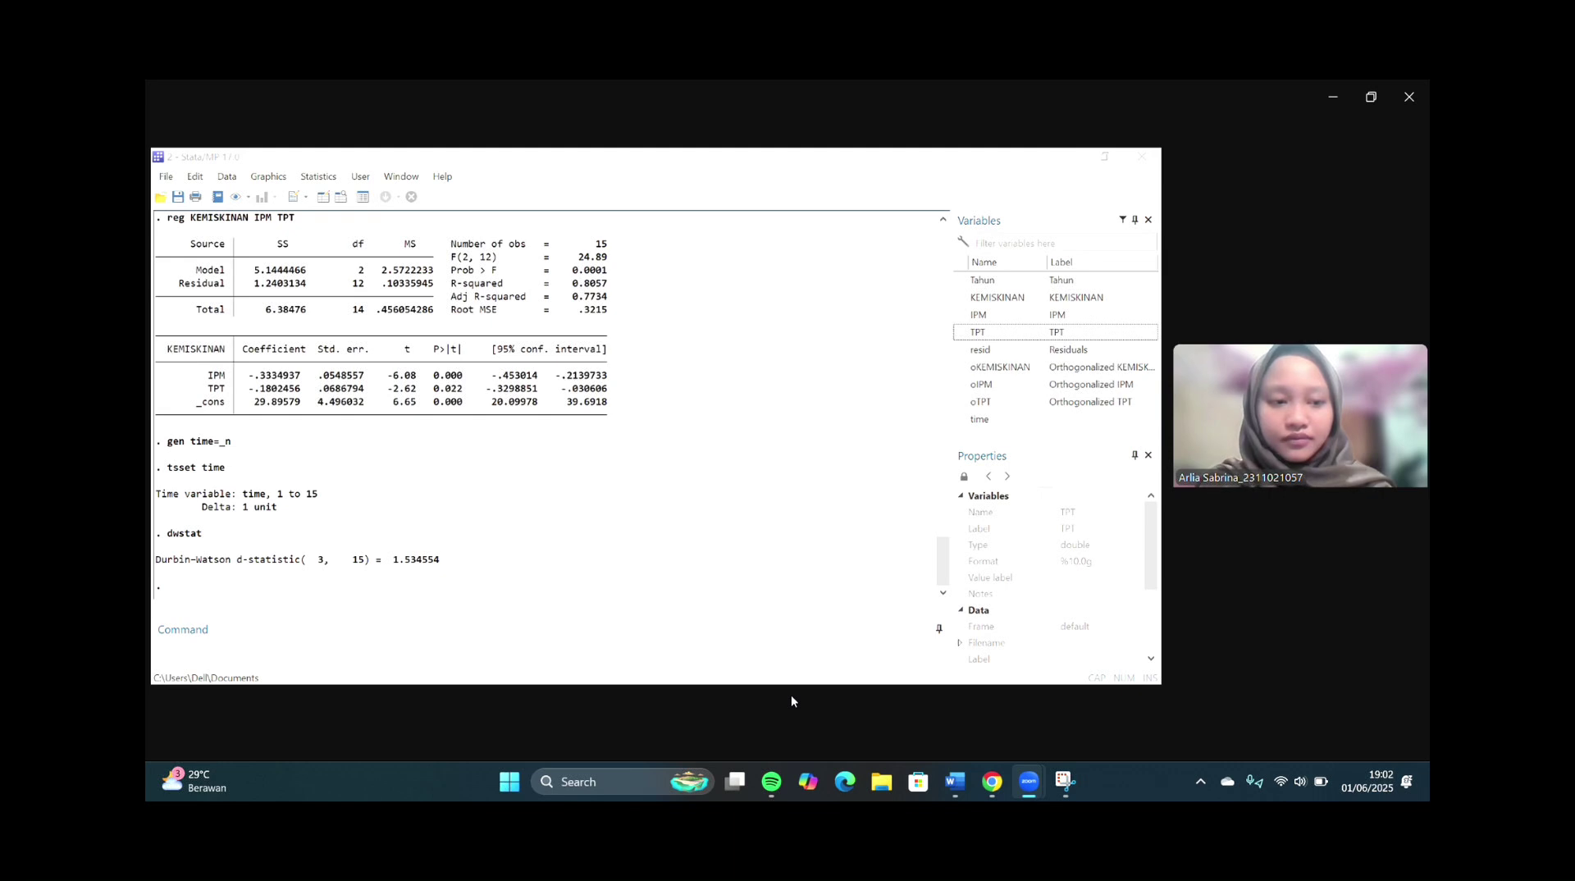
- Try the Breusch-Godfrey autocorrelation test with two lags by running estate bgodfrey, lag(2)
{"action": "left_click", "coordinate": [205, 644]}
{"action": "right_click", "coordinate": [205, 643]}
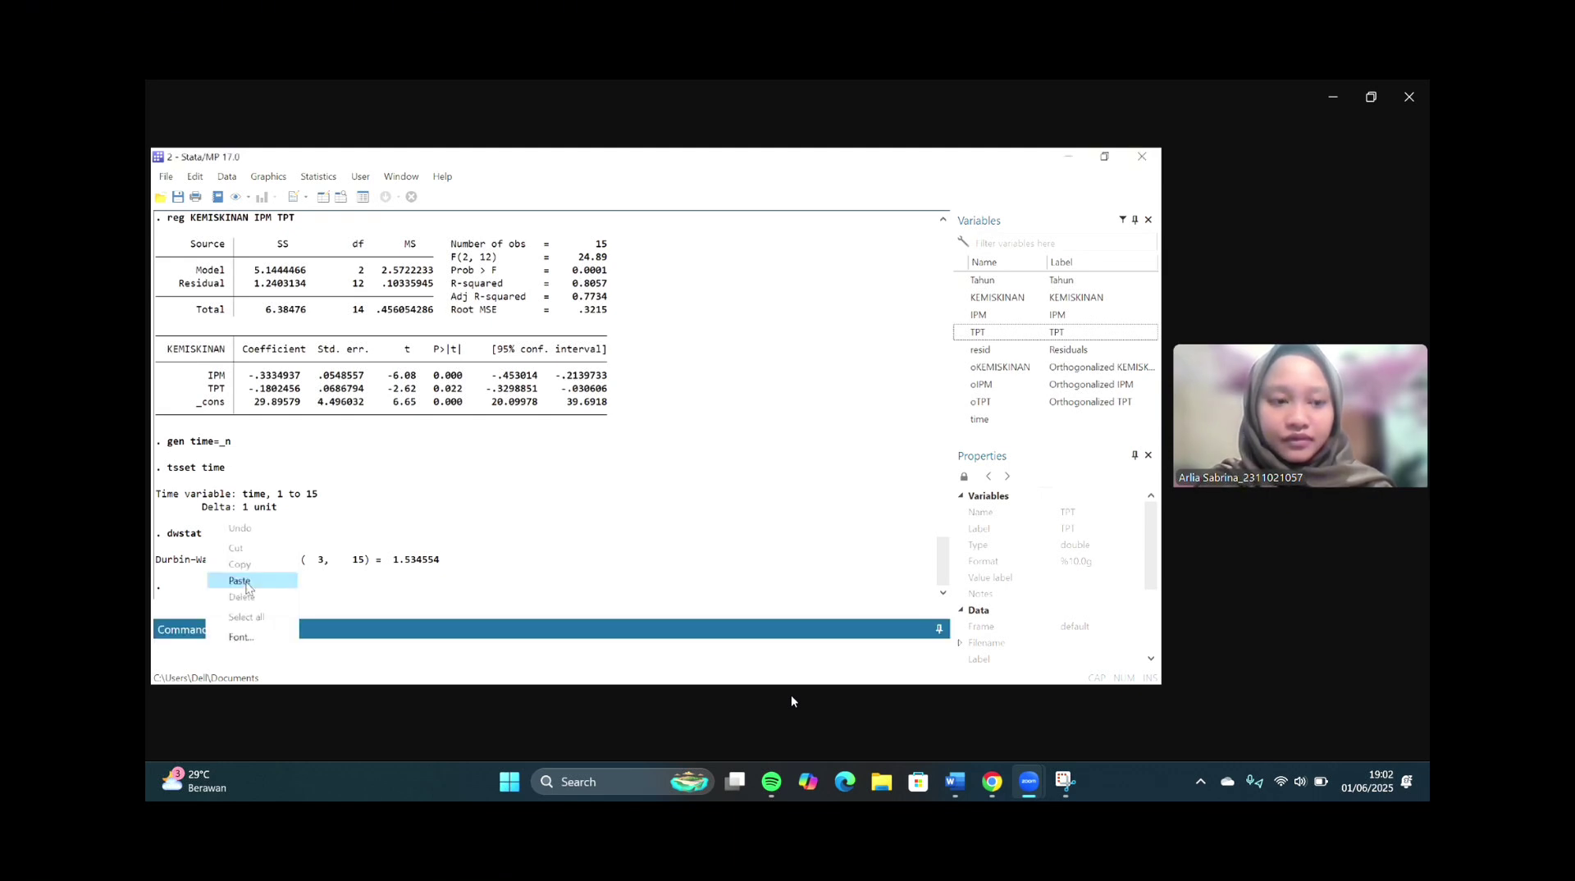
{"action": "left_click", "coordinate": [239, 580]}
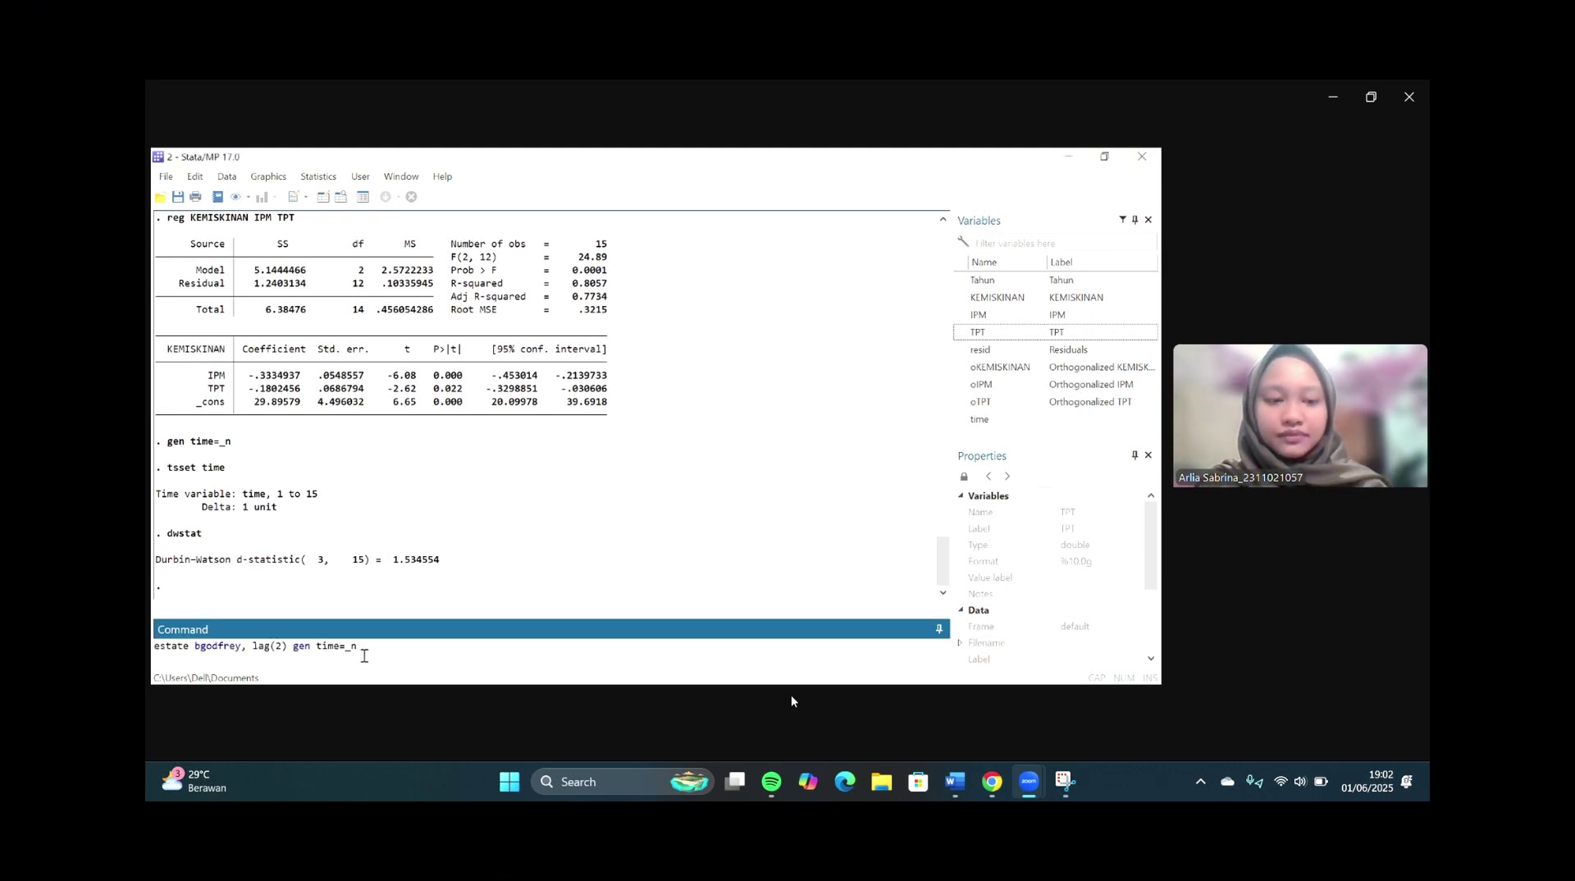
{"action": "key", "text": "BackSpace"}
{"action": "key", "text": "BackSpace"}
{"action": "key", "text": "BackSpace"}
{"action": "key", "text": "BackSpace"}
{"action": "key", "text": "BackSpace"}
{"action": "key", "text": "BackSpace"}
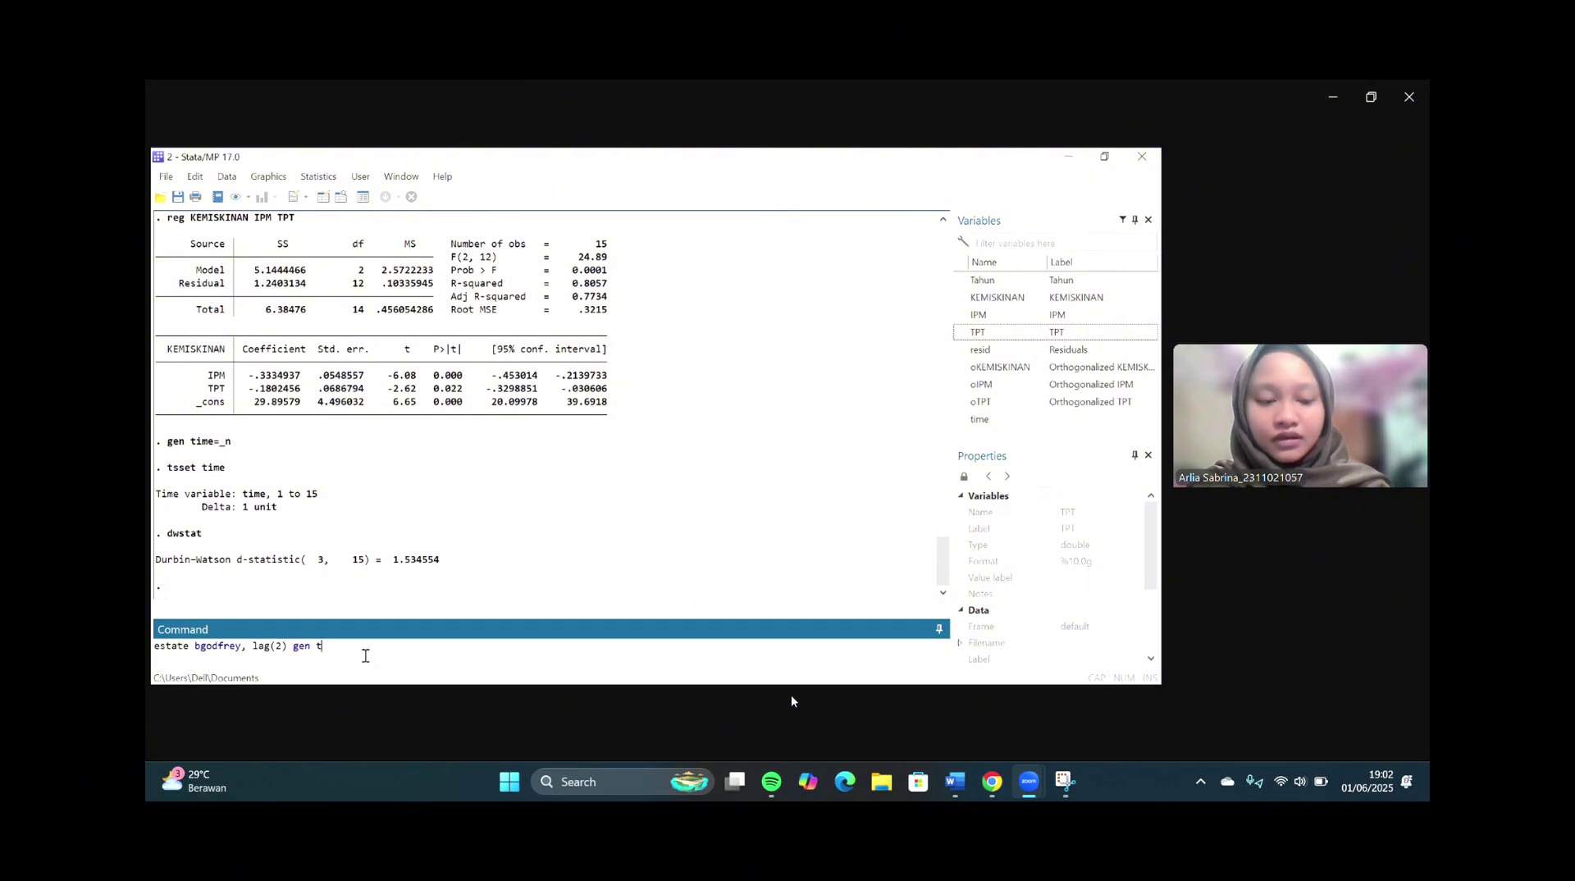
{"action": "key", "text": "BackSpace"}
{"action": "key", "text": "BackSpace"}
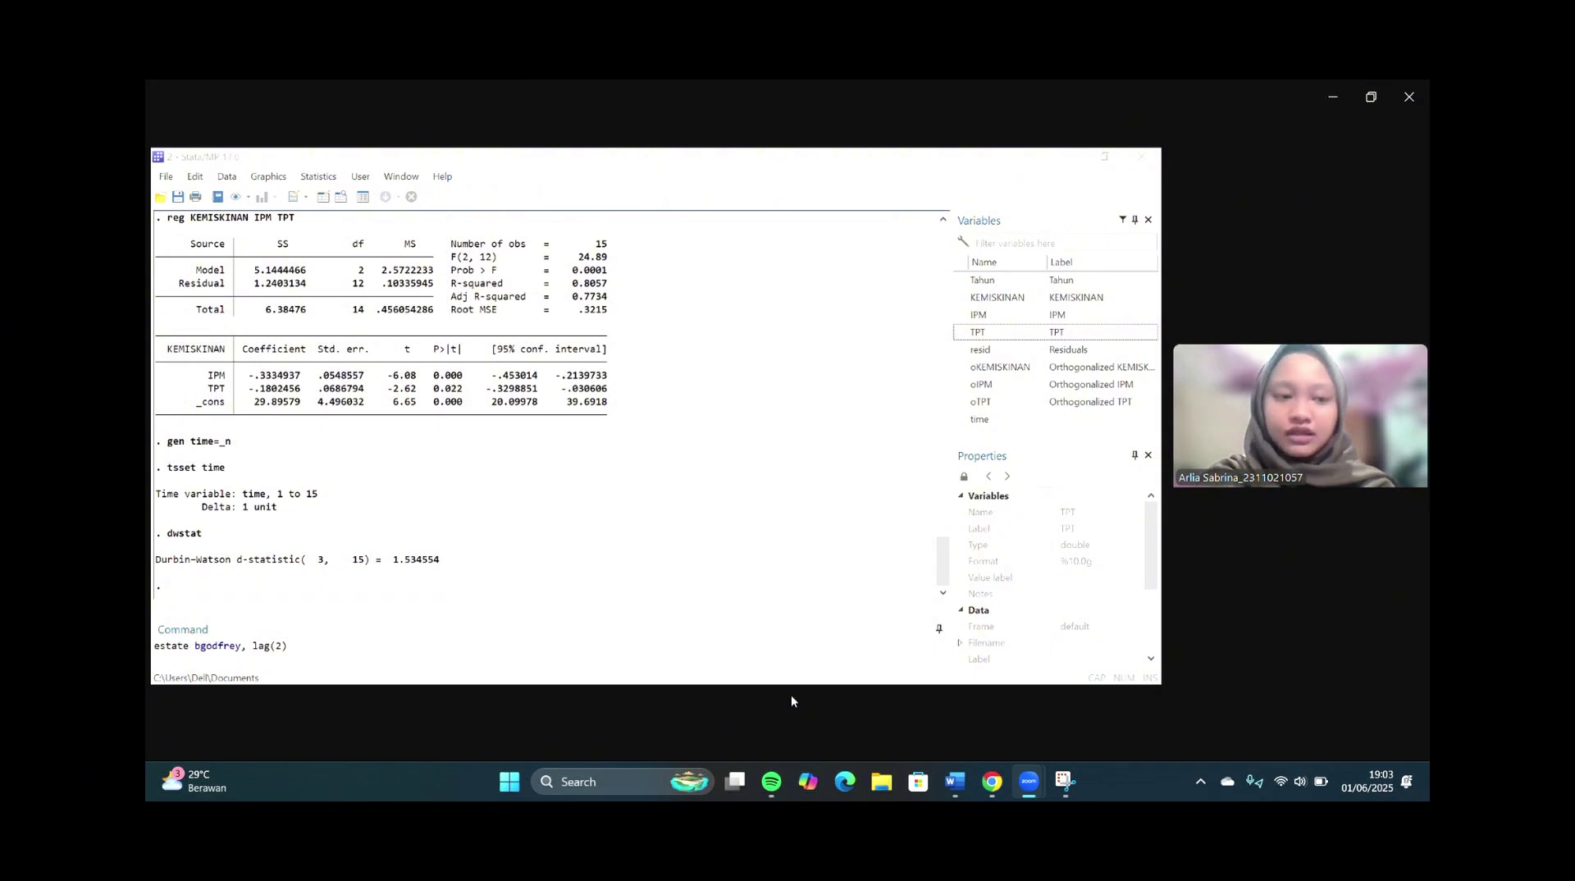
{"action": "key", "text": "Return"}
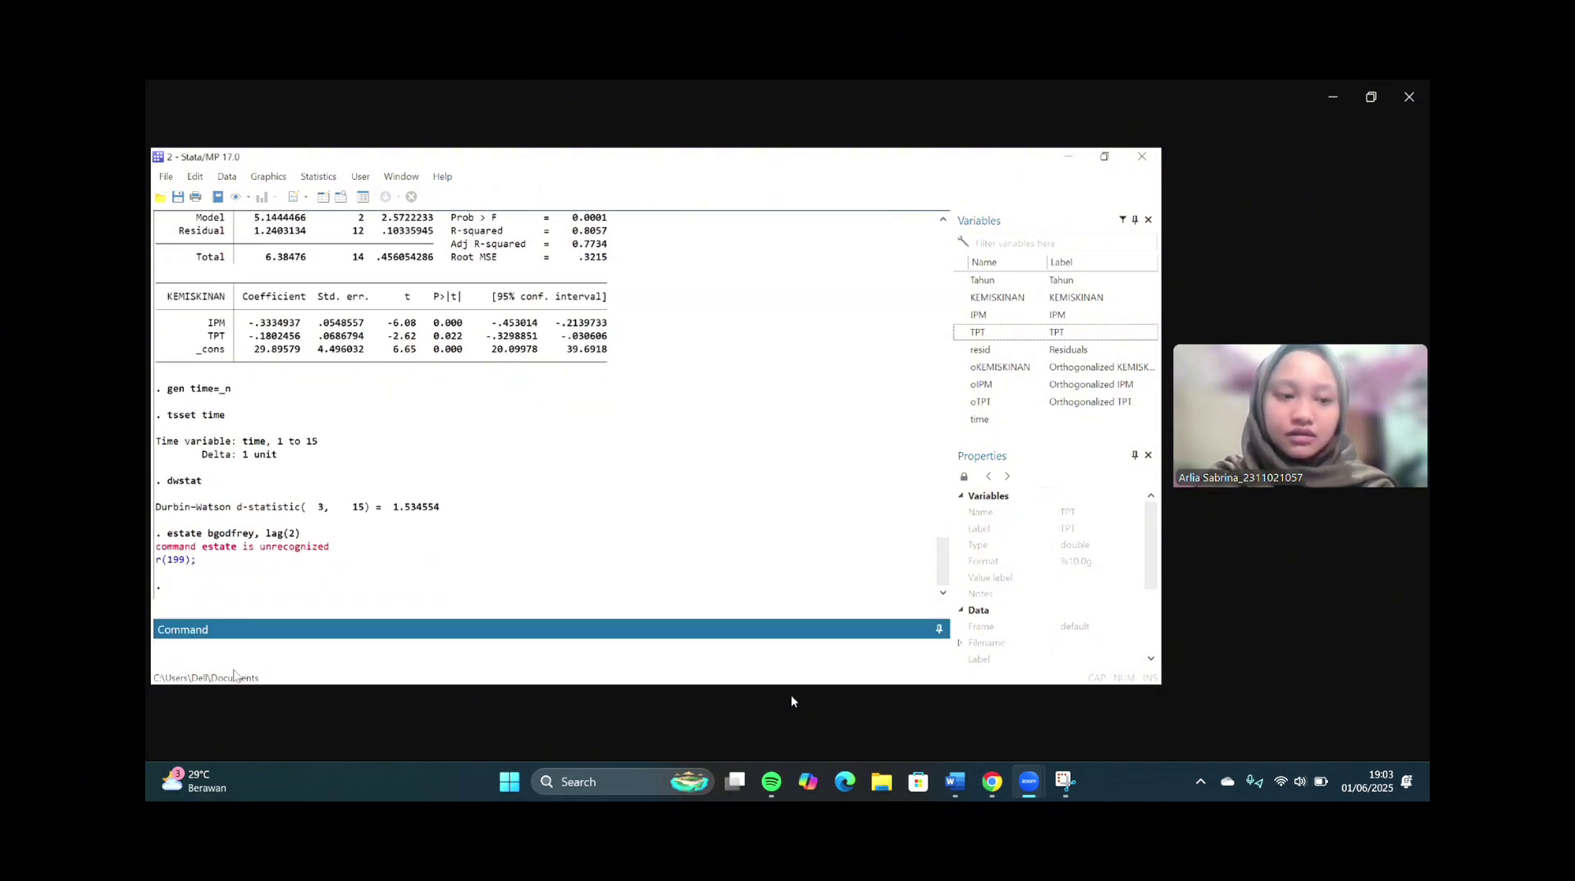
- Try running the full copied line estate bgodfrey, lag(2) gen time=_n
{"action": "right_click", "coordinate": [233, 656]}
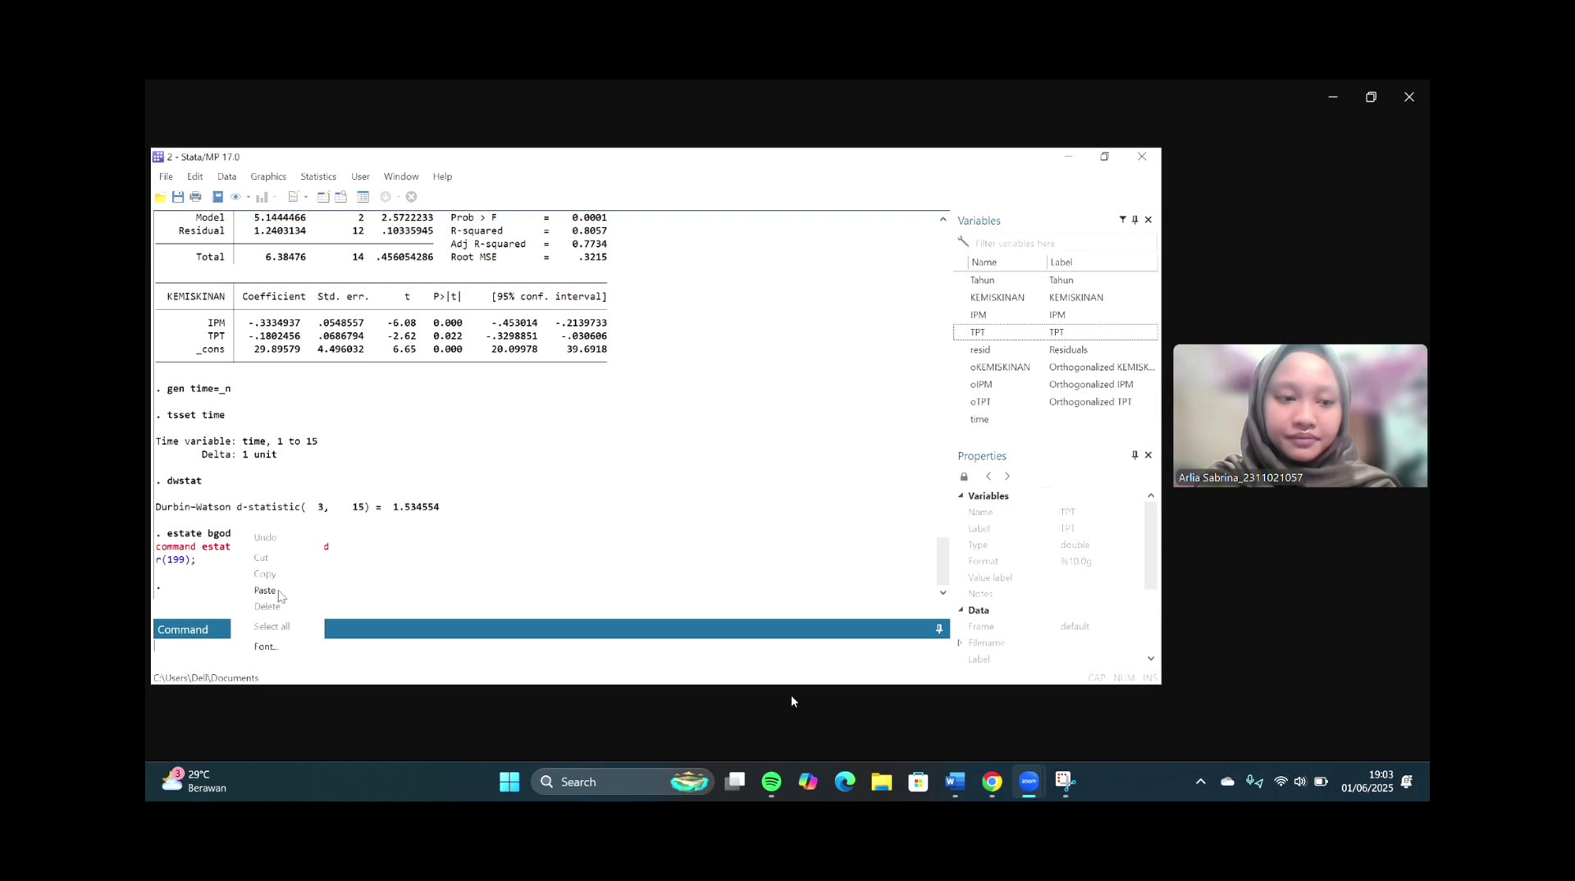
{"action": "left_click", "coordinate": [278, 594]}
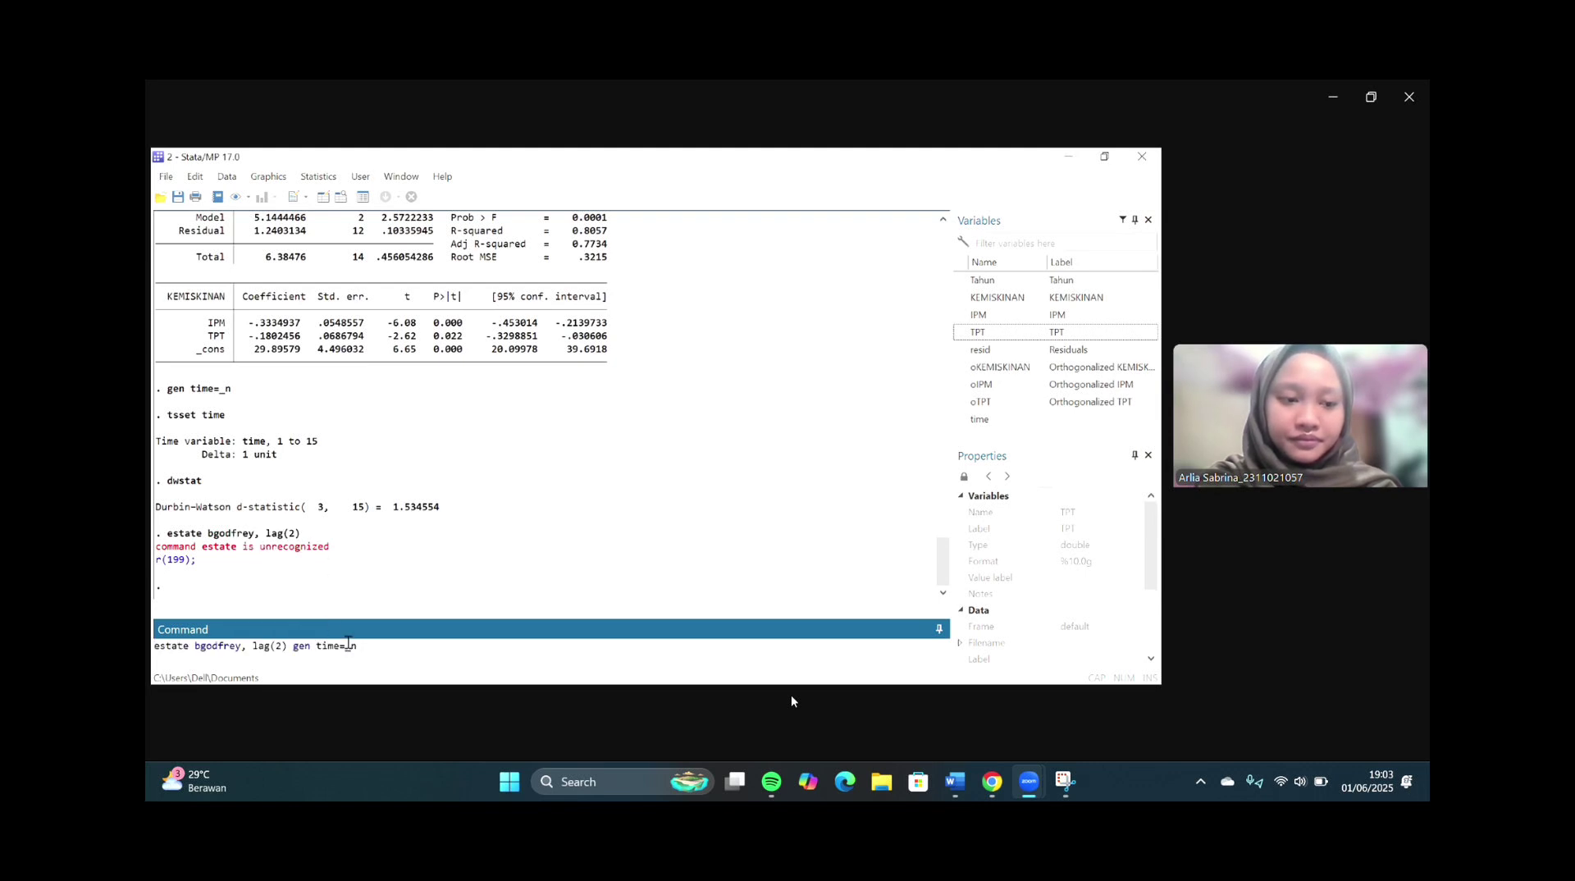
{"action": "key", "text": "Return"}
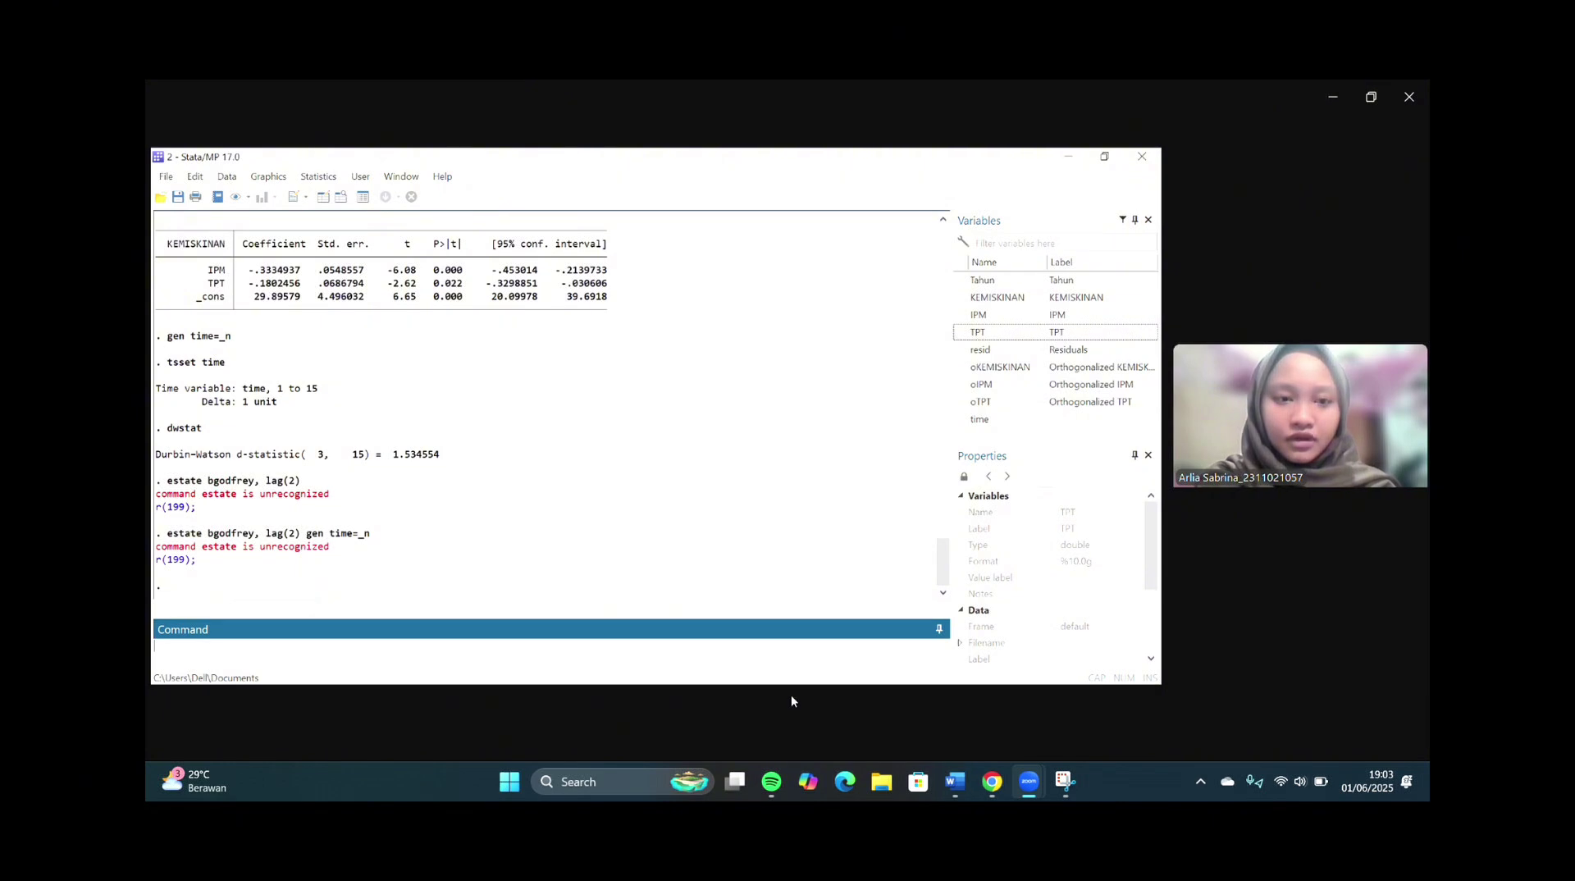
{"action": "key", "text": "alt+Tab"}
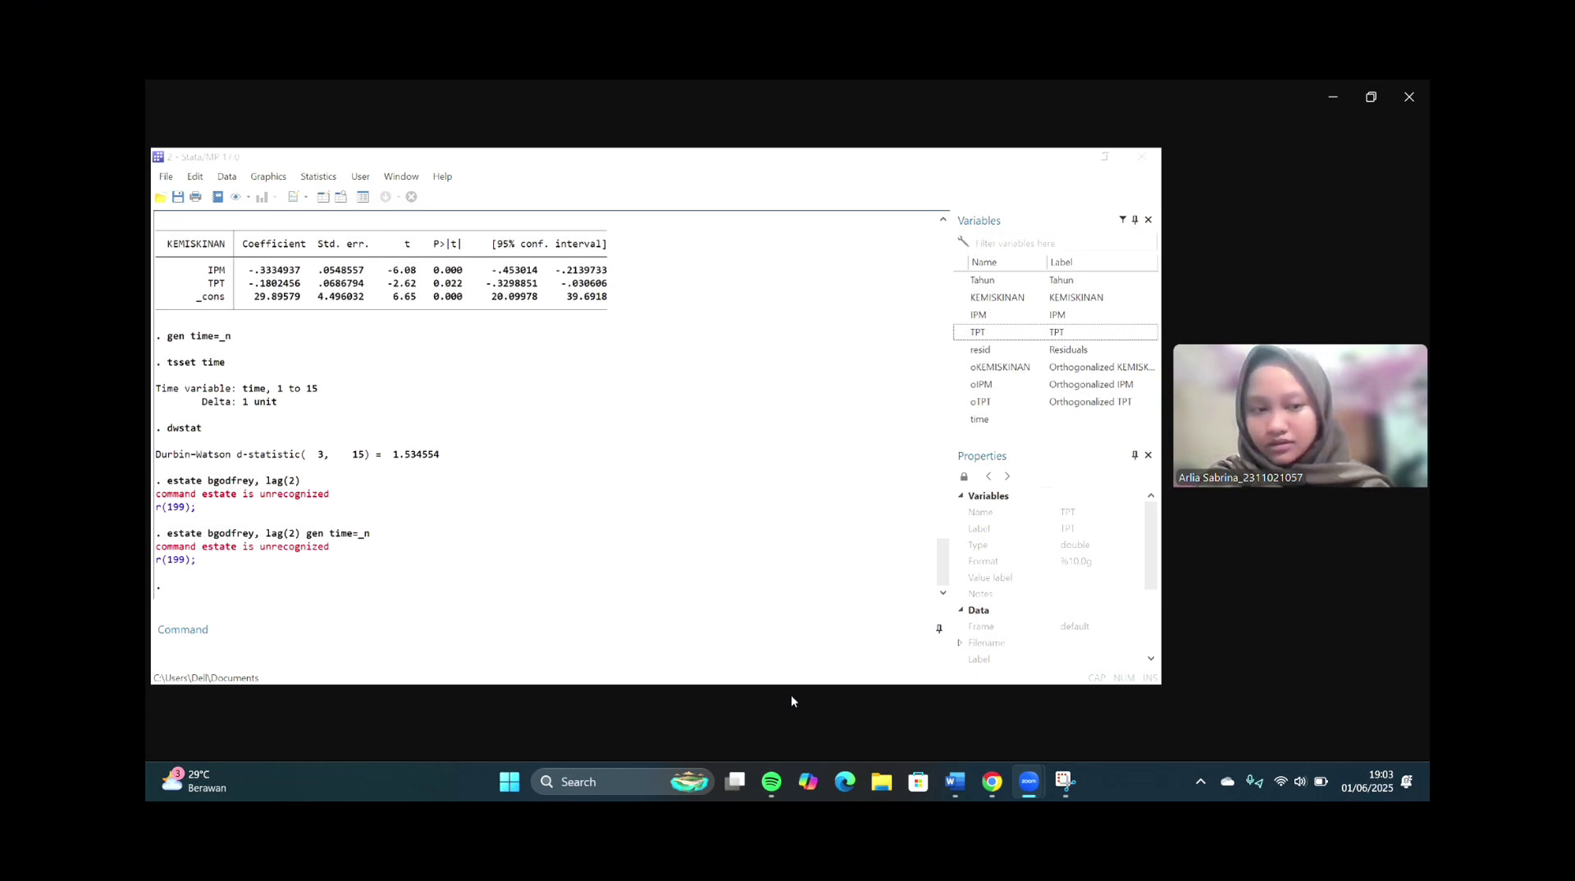
- Retry estate bgodfrey, lag(2) after removing gen time=_n from the copied line
{"action": "left_click", "coordinate": [242, 661]}
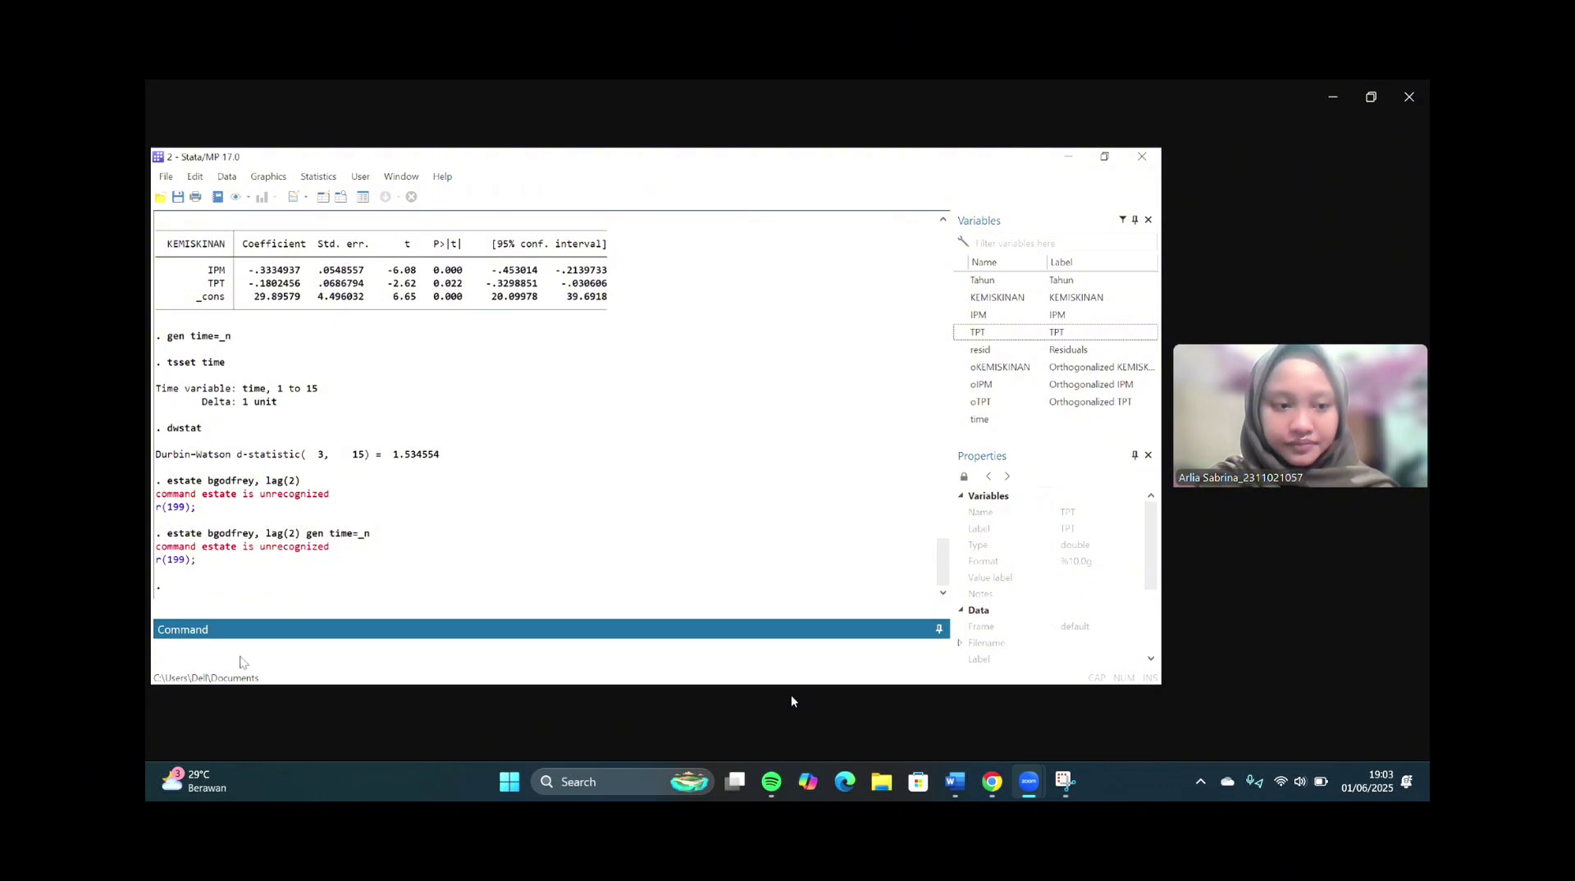
{"action": "right_click", "coordinate": [242, 661]}
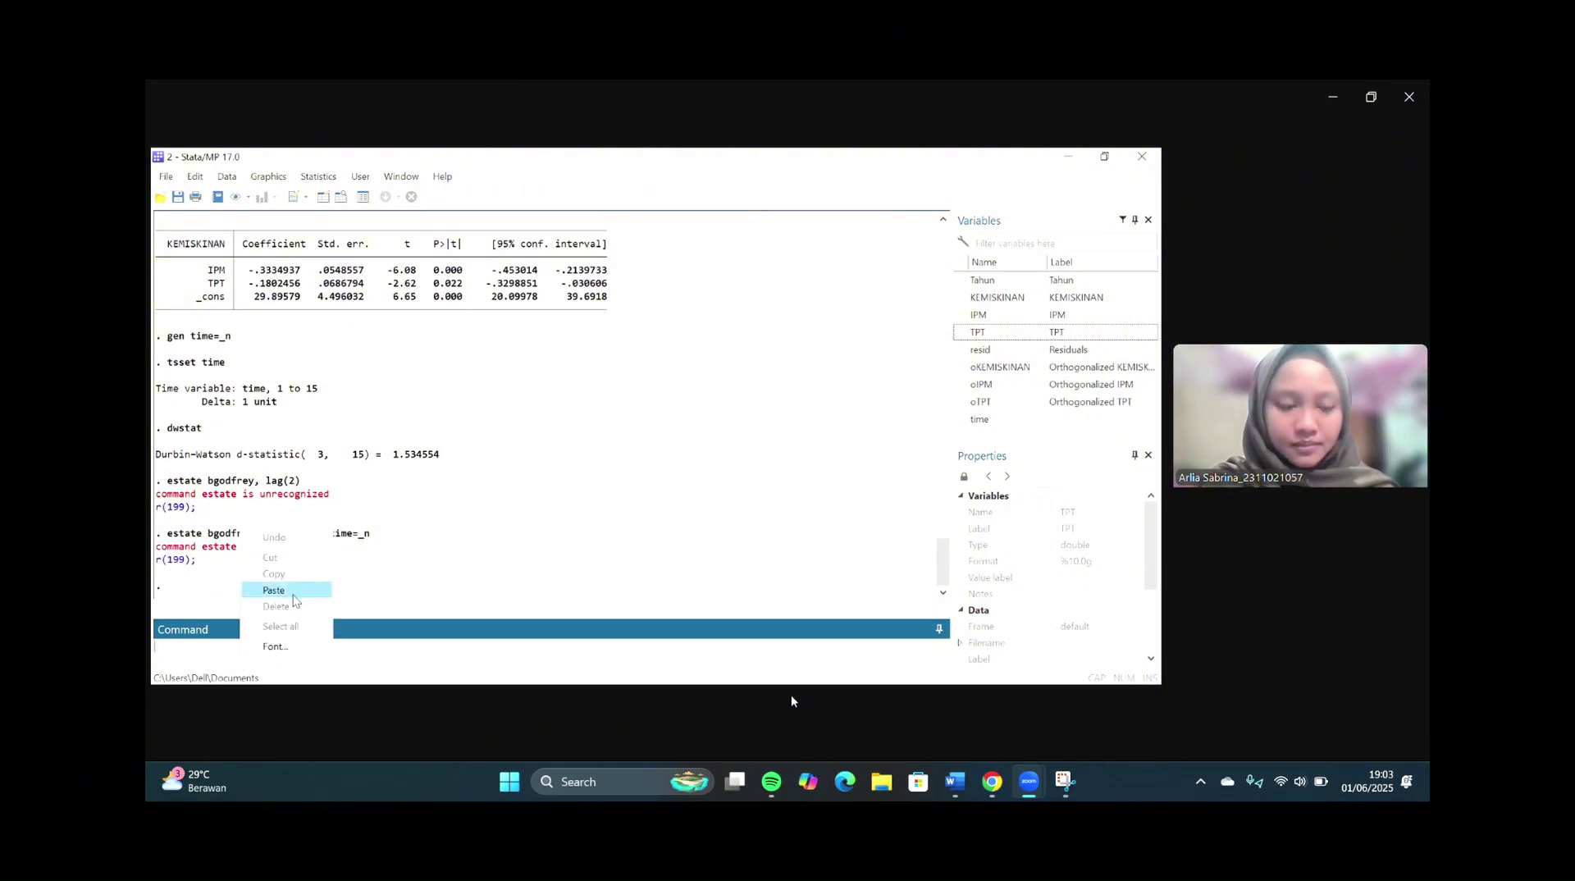
{"action": "left_click", "coordinate": [278, 591]}
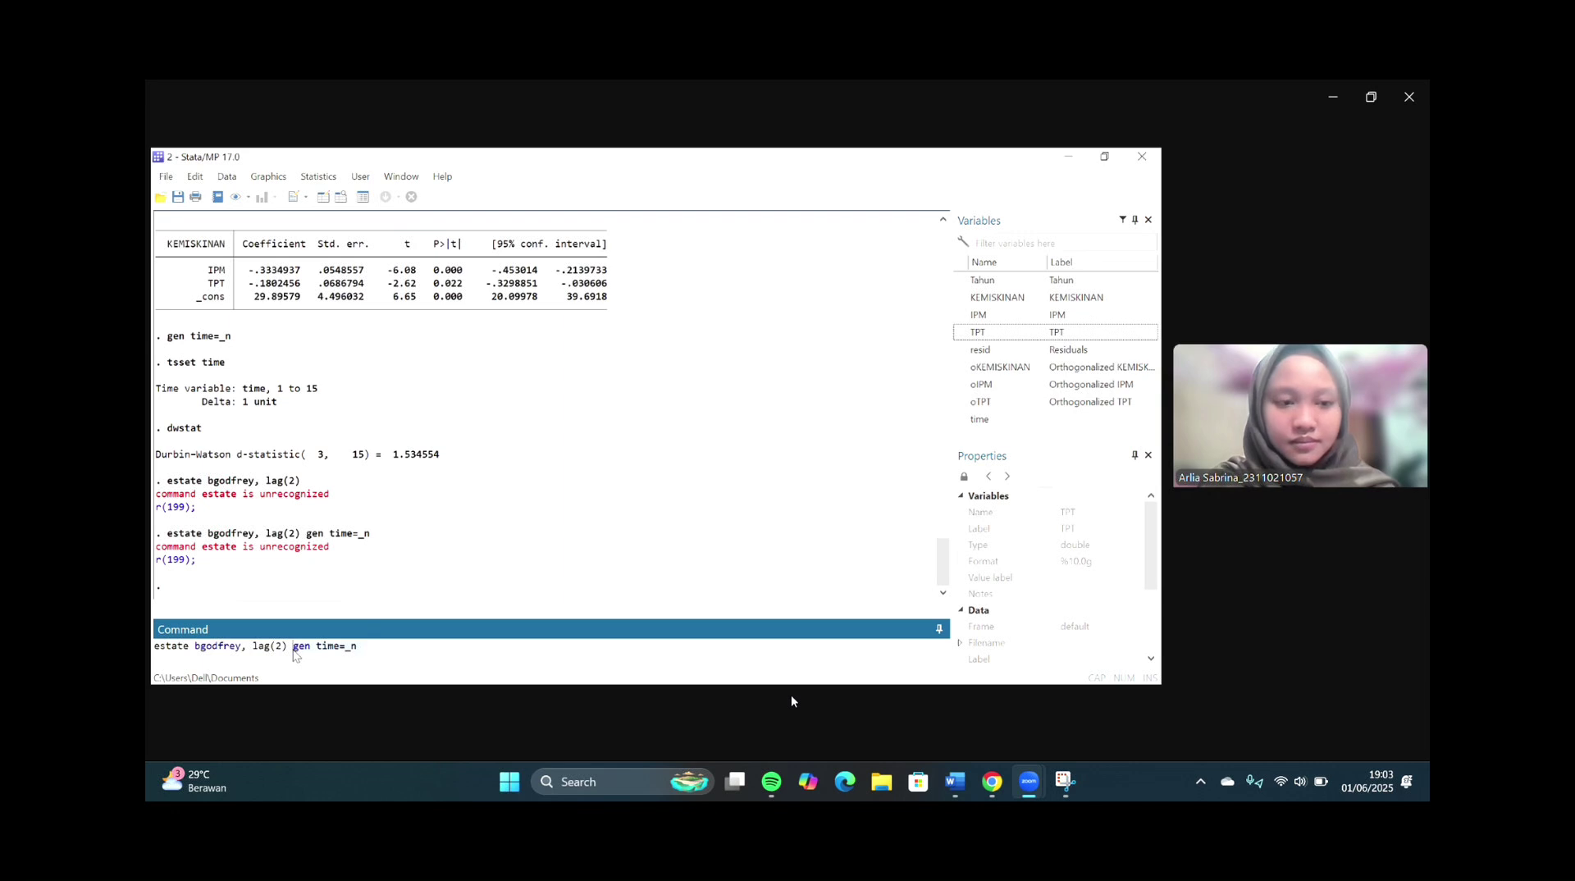
{"action": "key", "text": "shift+End"}
{"action": "key", "text": "Delete"}
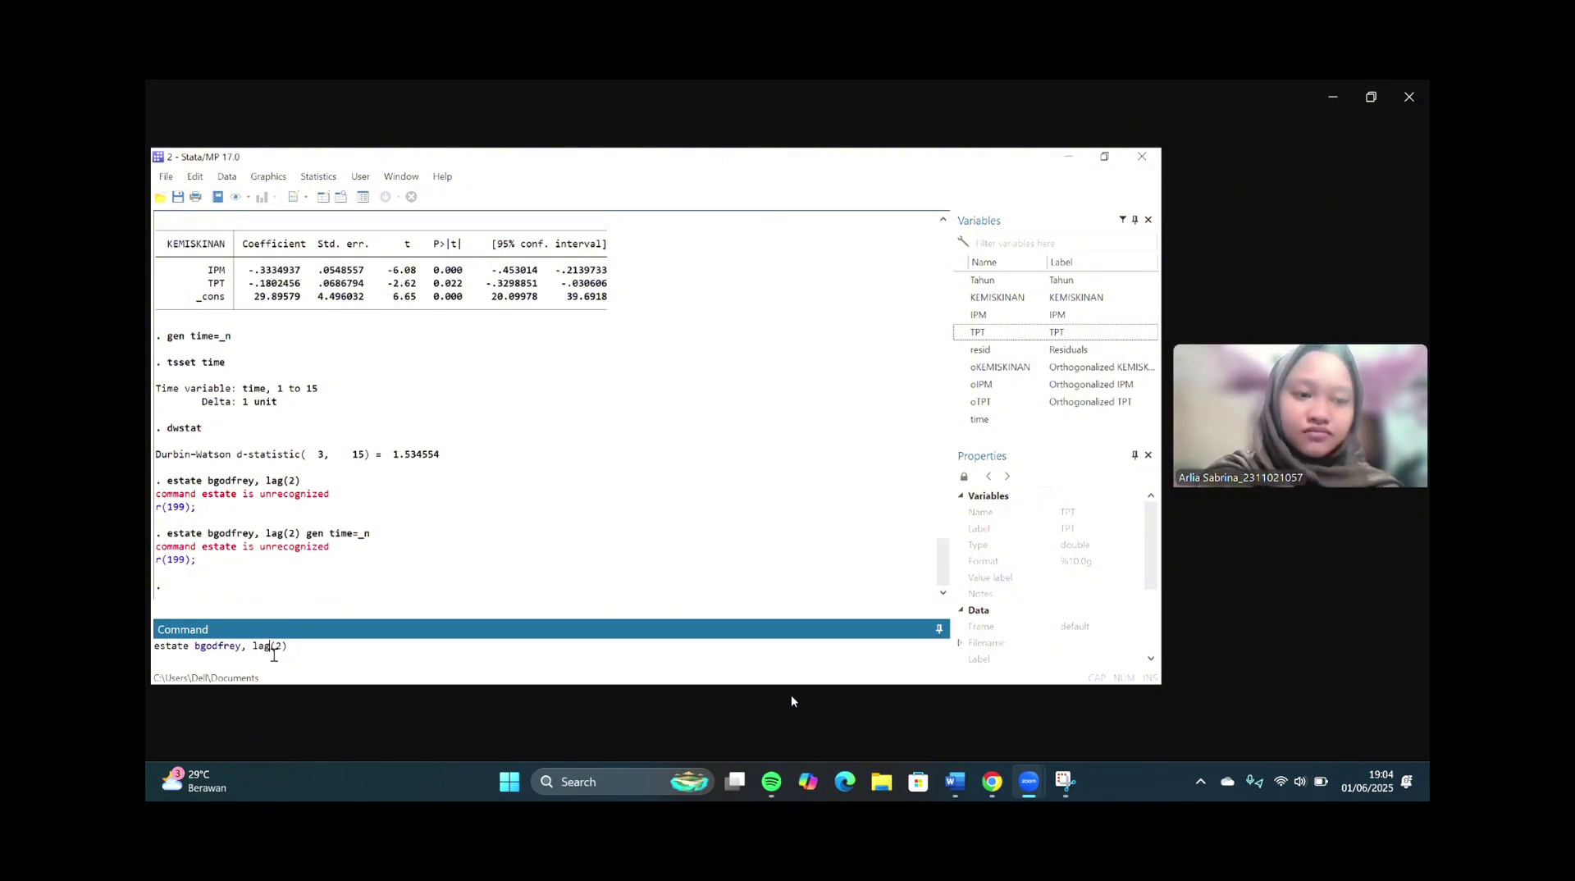
{"action": "key", "text": "Return"}
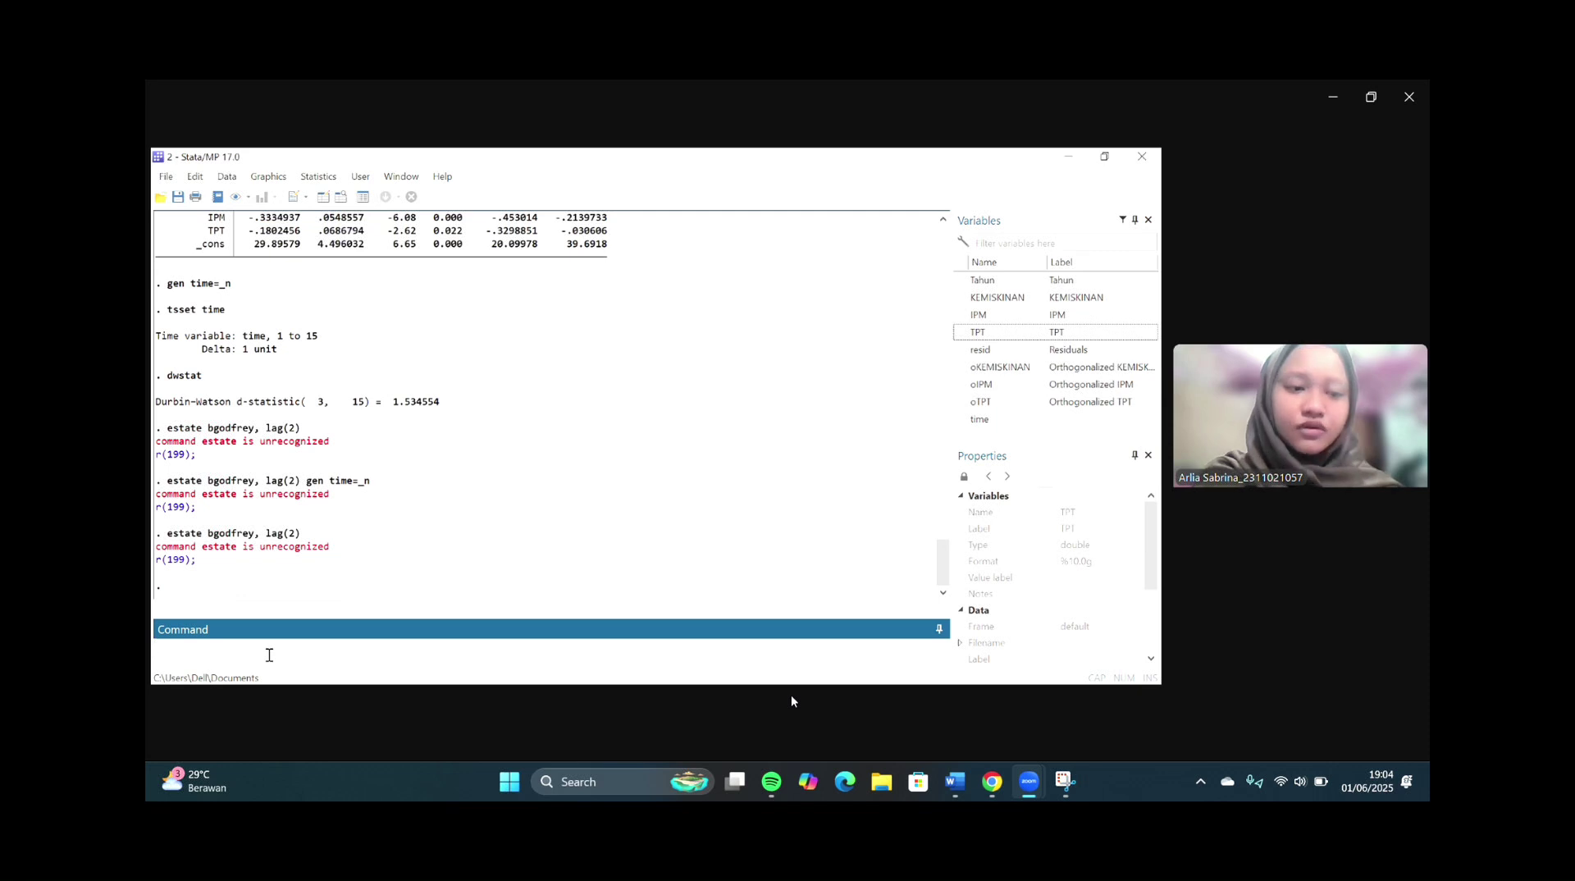
- Run the Breusch-Godfrey autocorrelation test with two lags using estat bgodfrey, lag(2), and return to the start of the output
{"action": "type", "text": "estat b"}
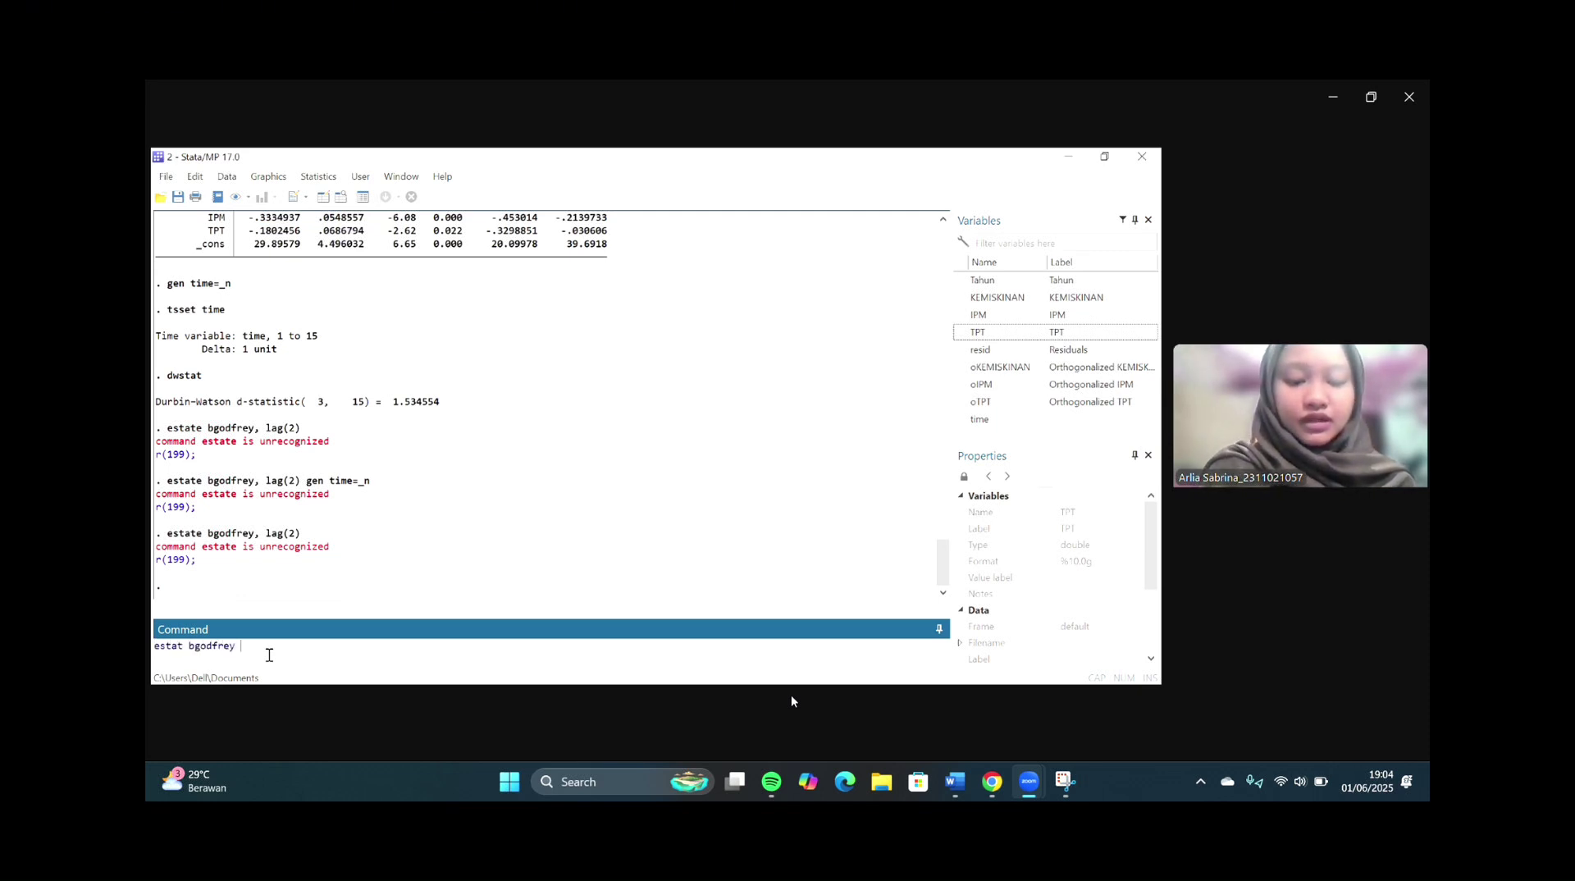
{"action": "type", "text": "godfrey, lag (2"}
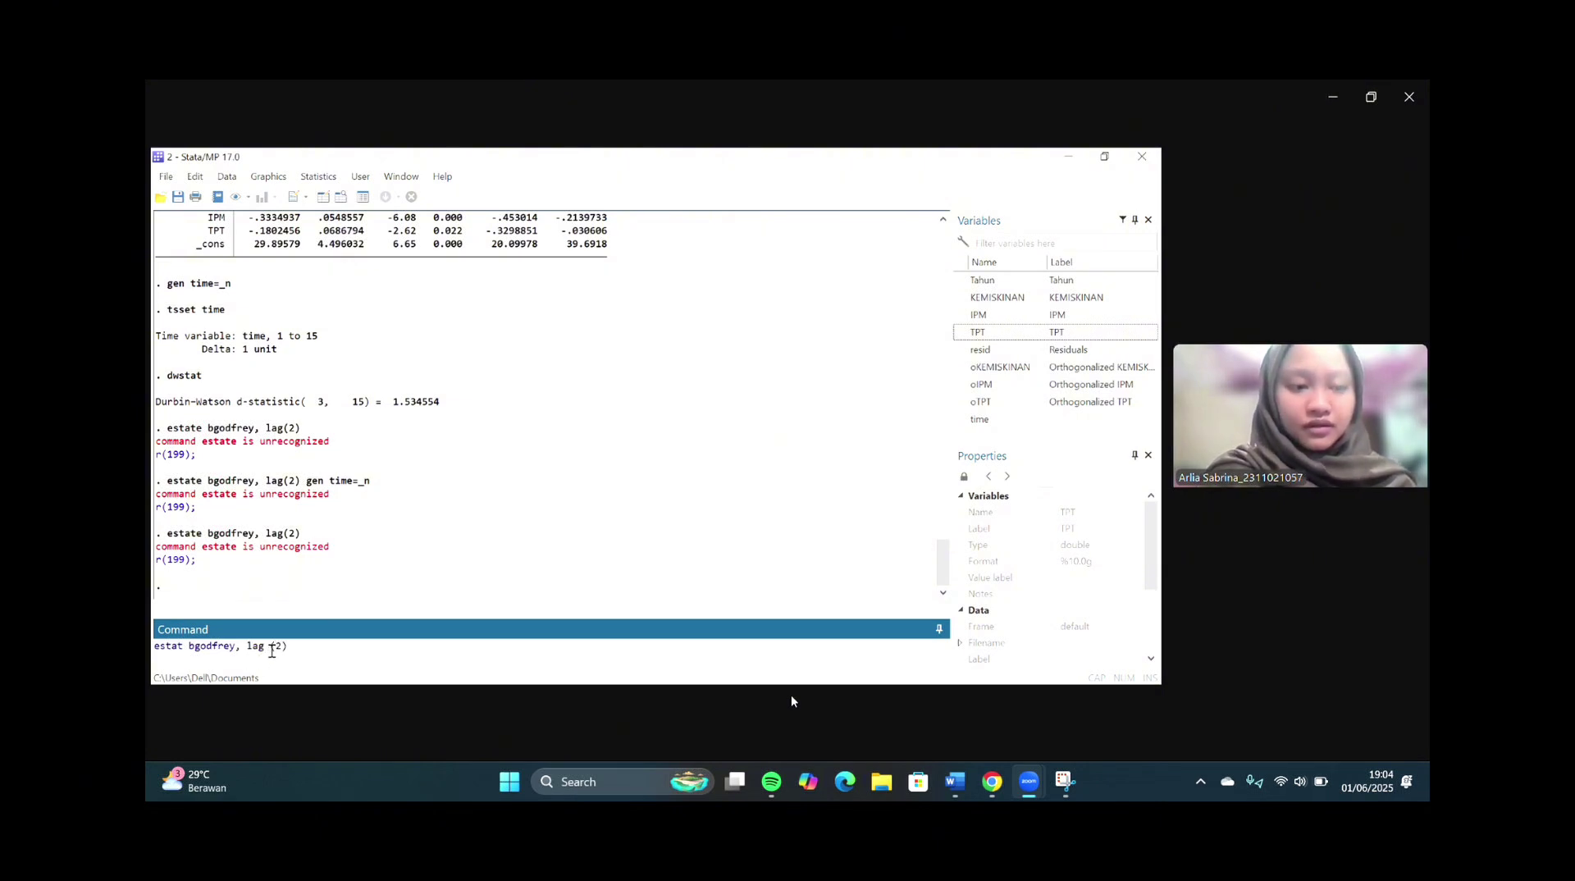
{"action": "key", "text": "BackSpace"}
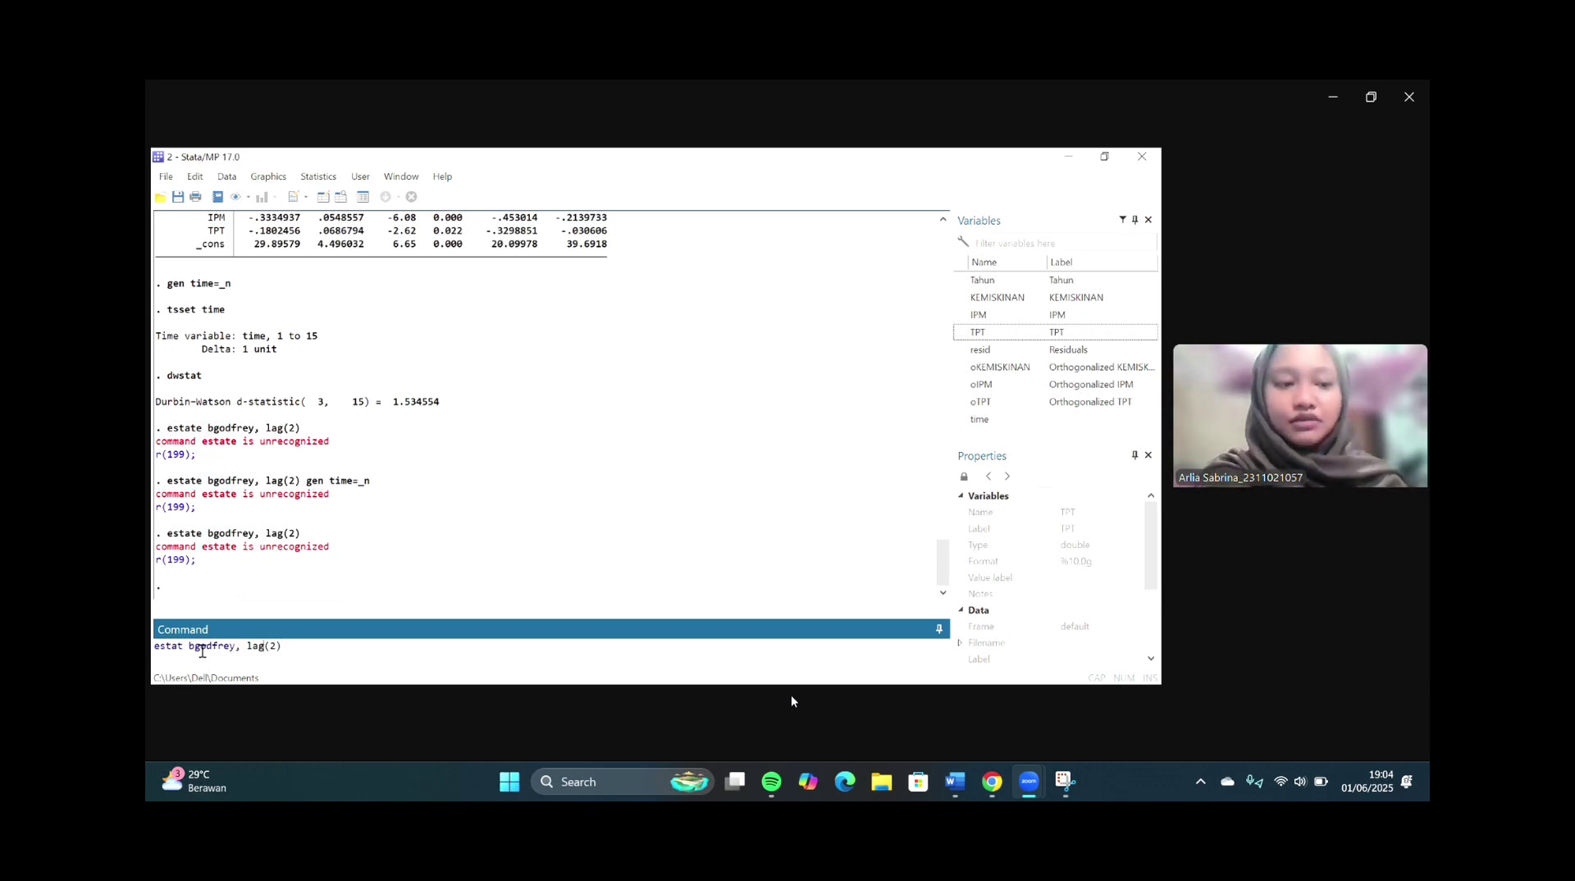
{"action": "key", "text": "Return"}
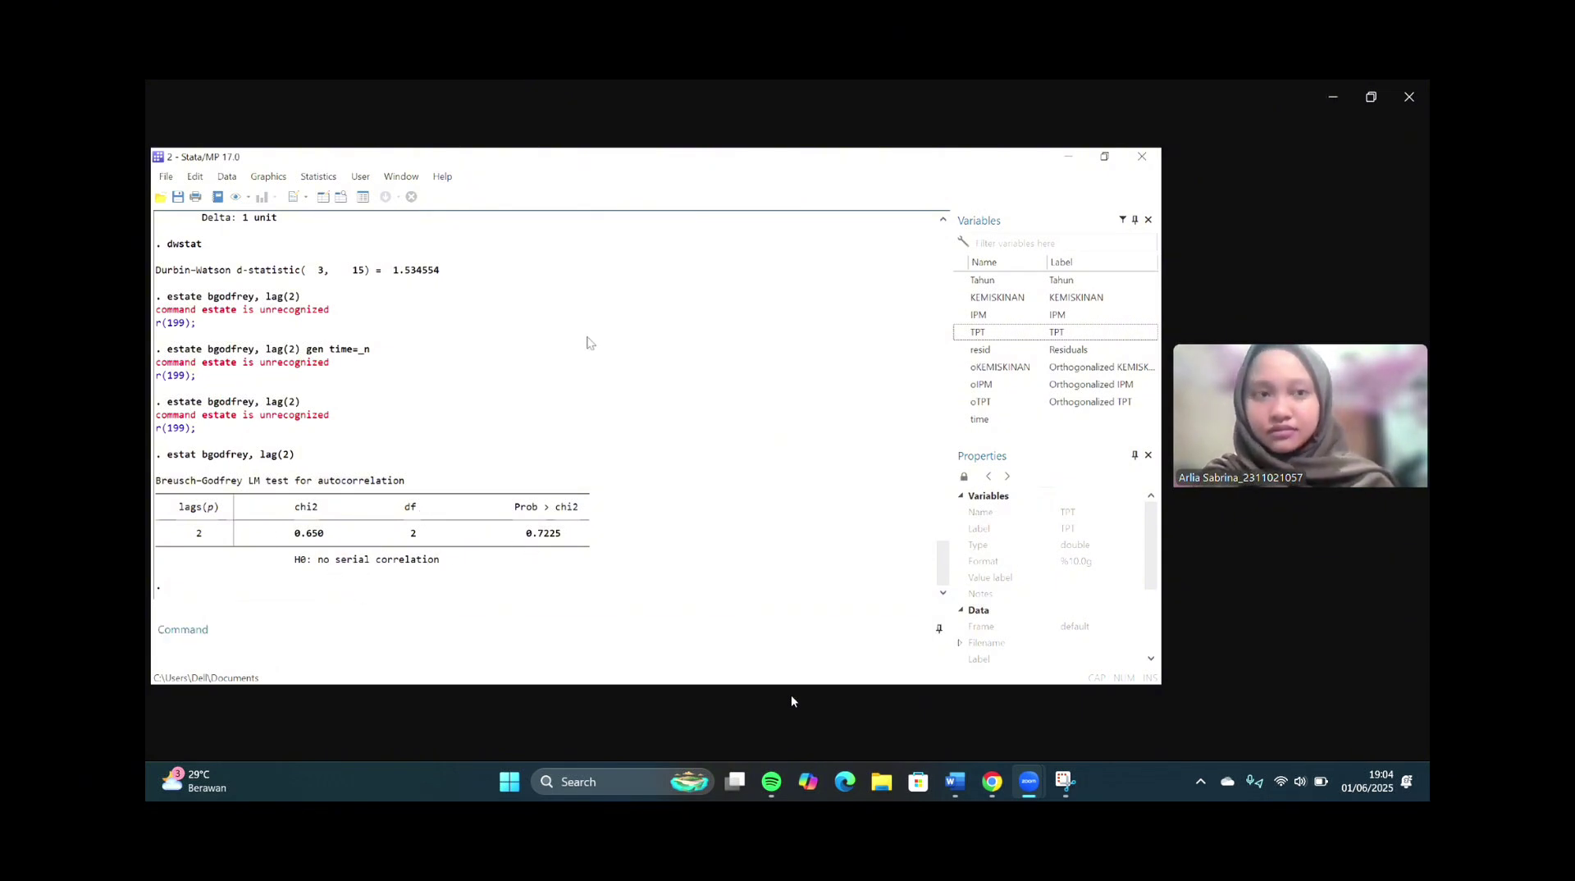
{"action": "left_click", "coordinate": [591, 338]}
{"action": "left_click_drag", "start_coordinate": [948, 559], "coordinate": [958, 232]}
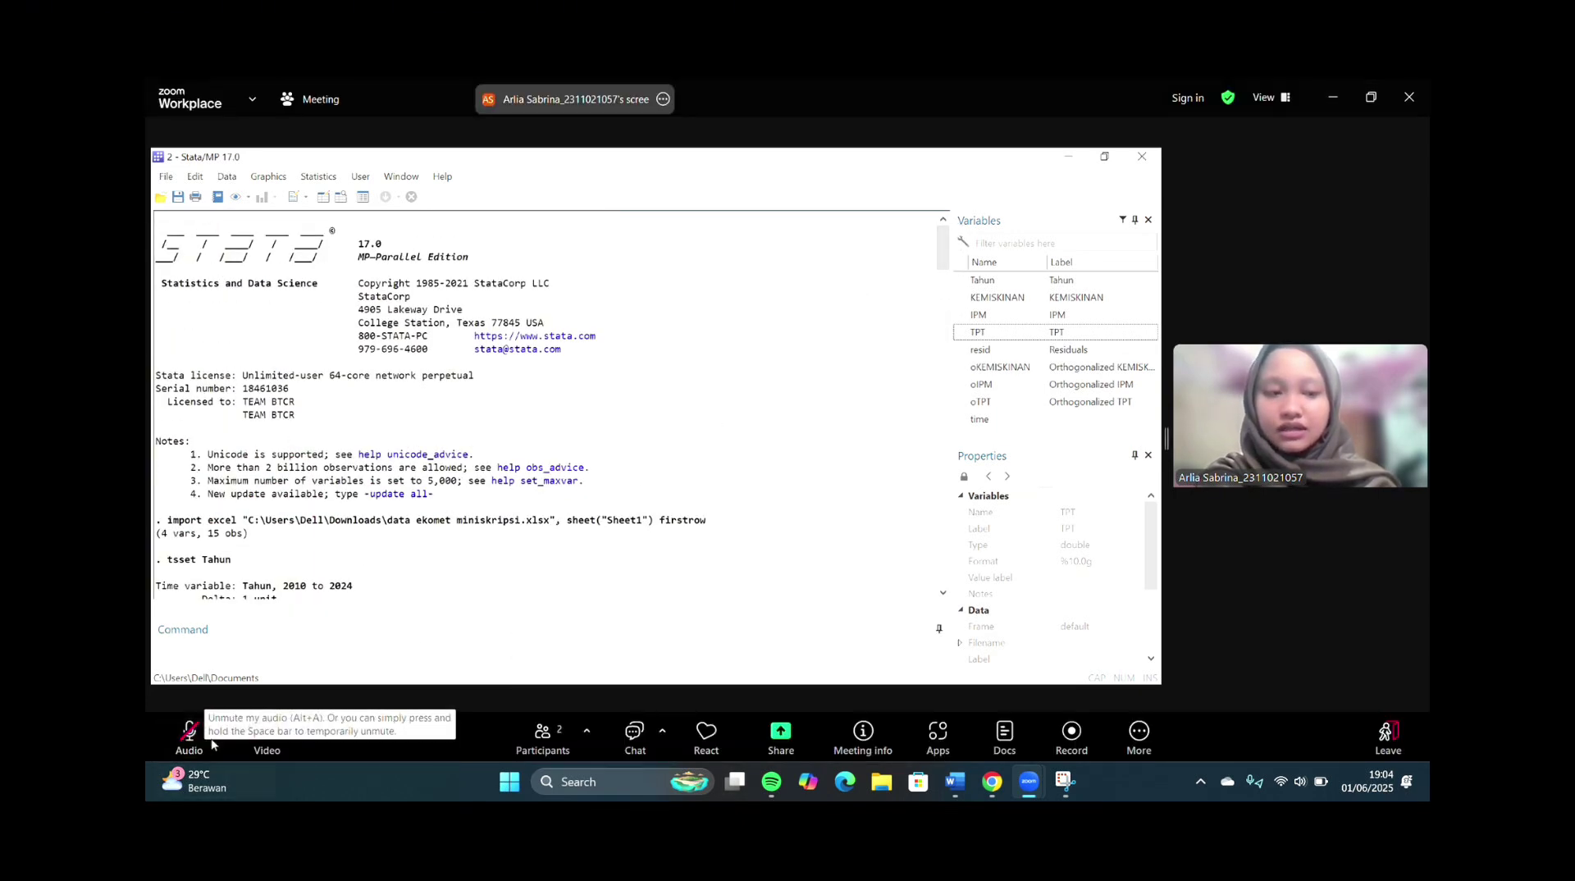
- Turn on the camera and unmute the microphone in the Zoom meeting
{"action": "left_click", "coordinate": [268, 737]}
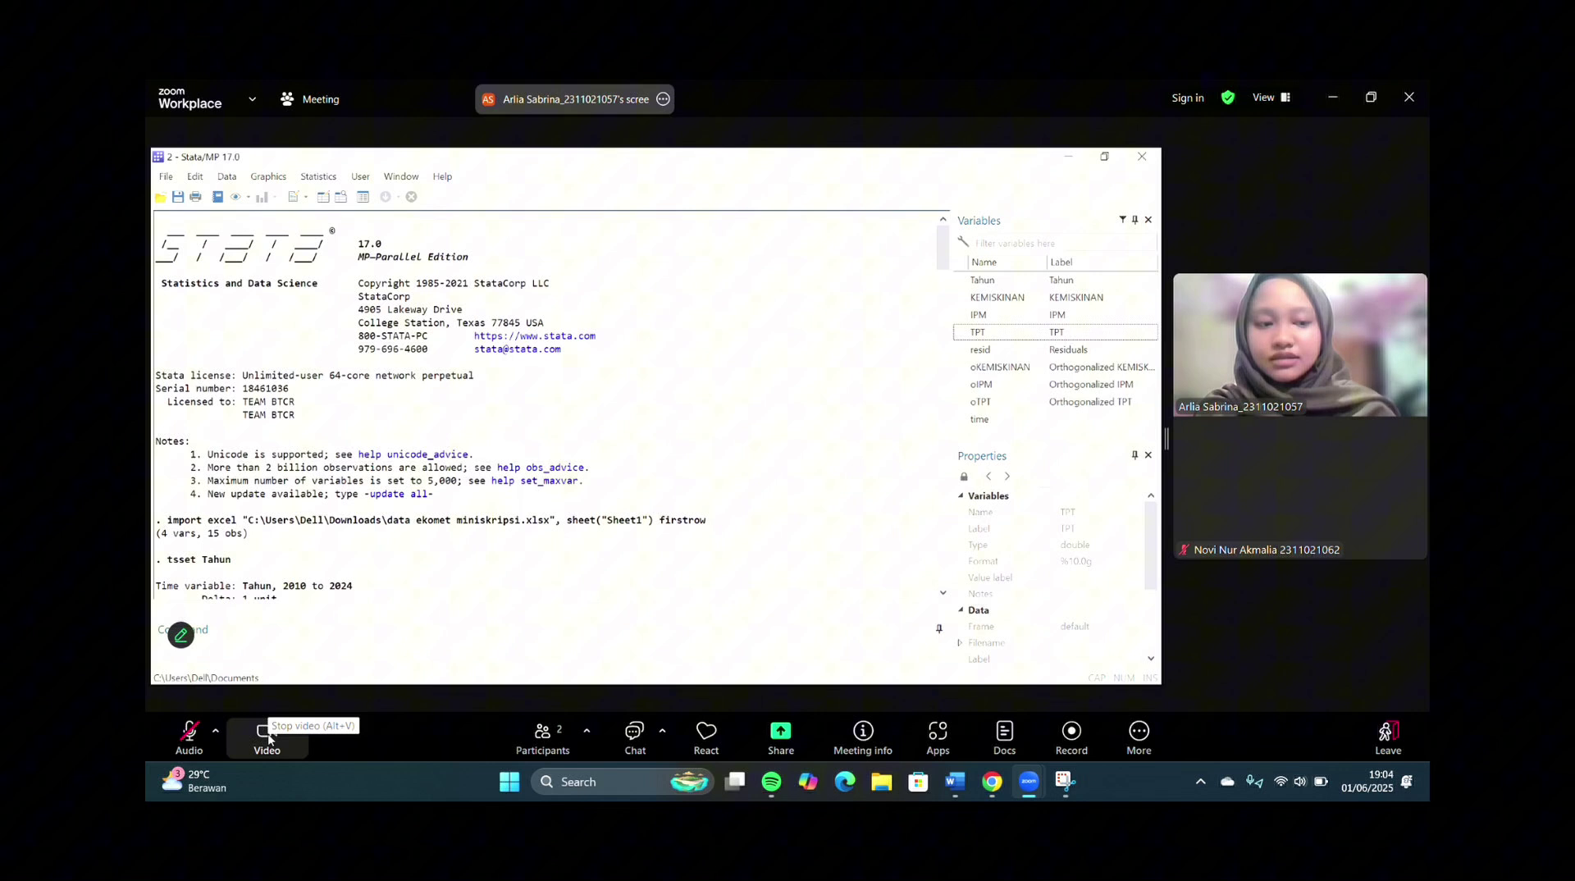
{"action": "left_click", "coordinate": [189, 731]}
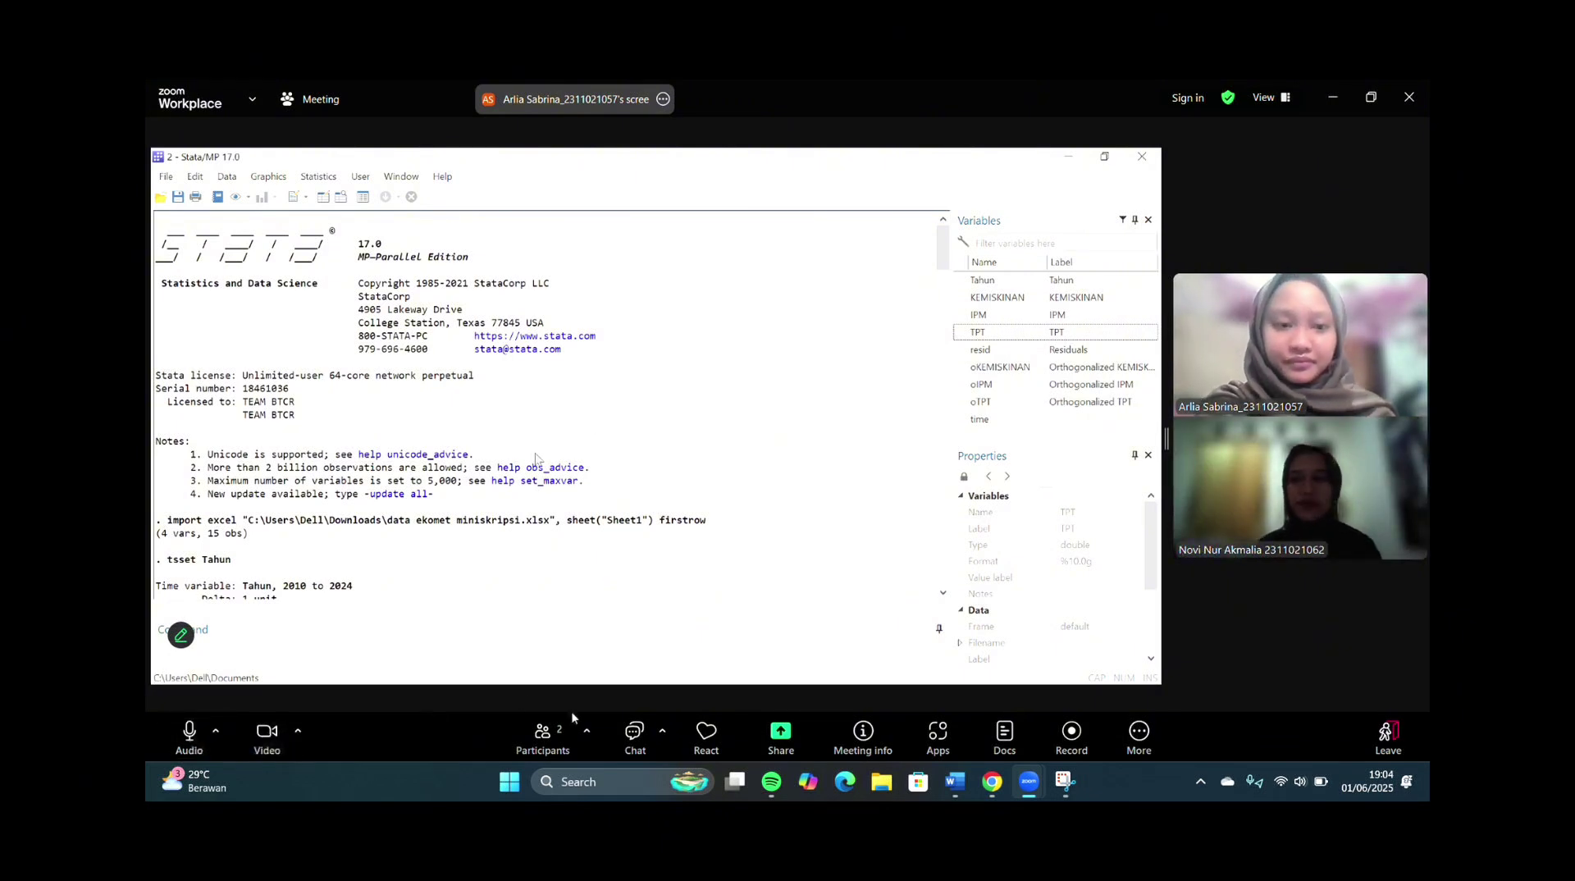
- Request multiple presenter sharing and share the "stata interecpt" Word window in the Zoom meeting
{"action": "left_click", "coordinate": [780, 732]}
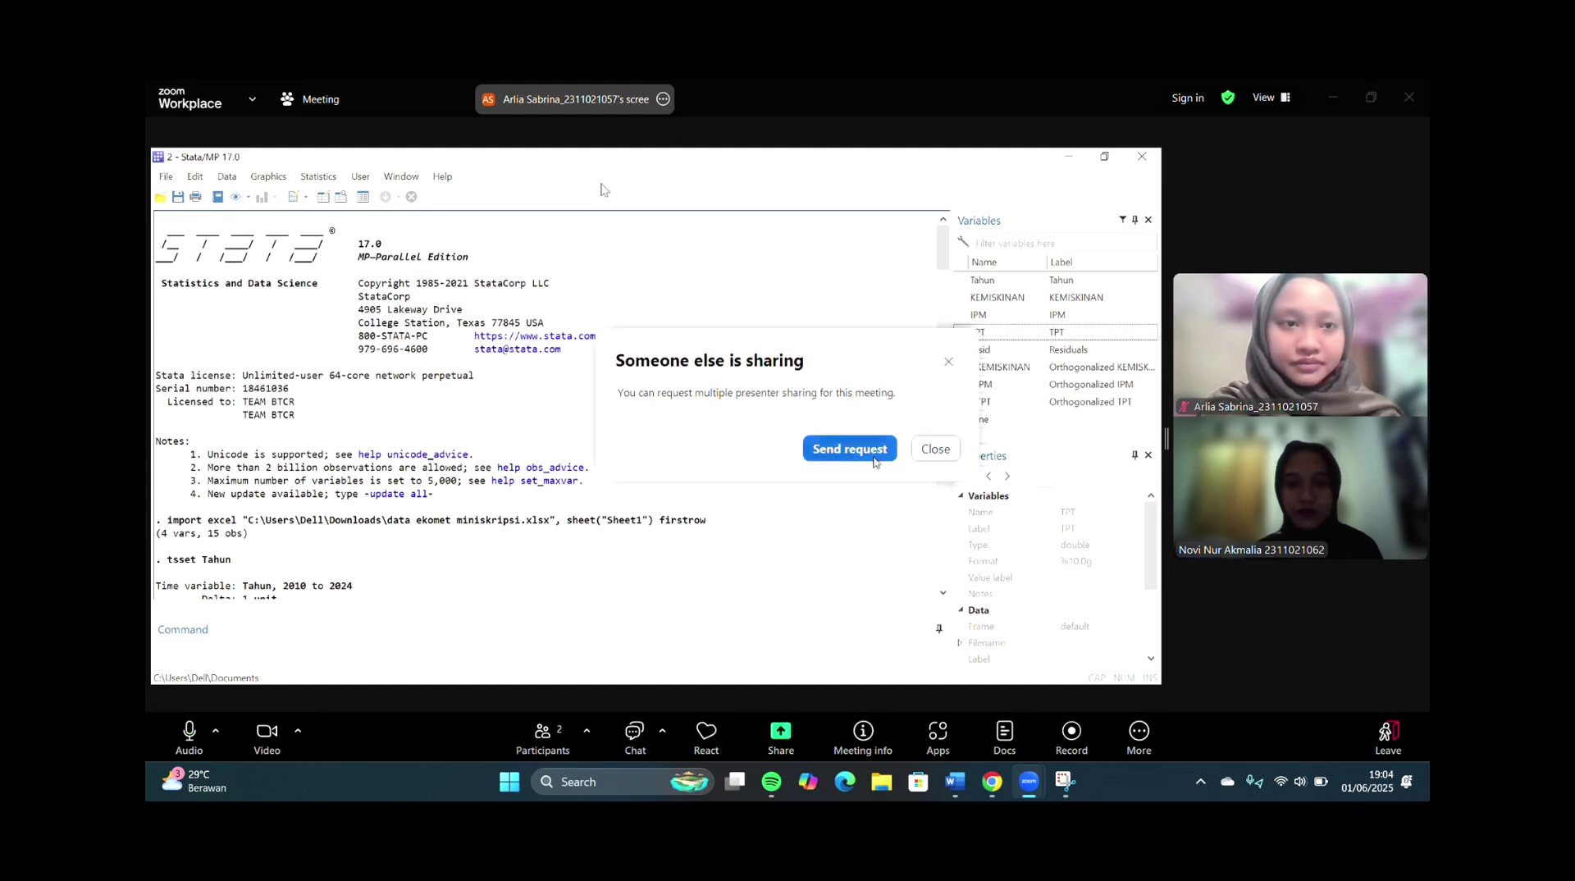
{"action": "left_click", "coordinate": [848, 448]}
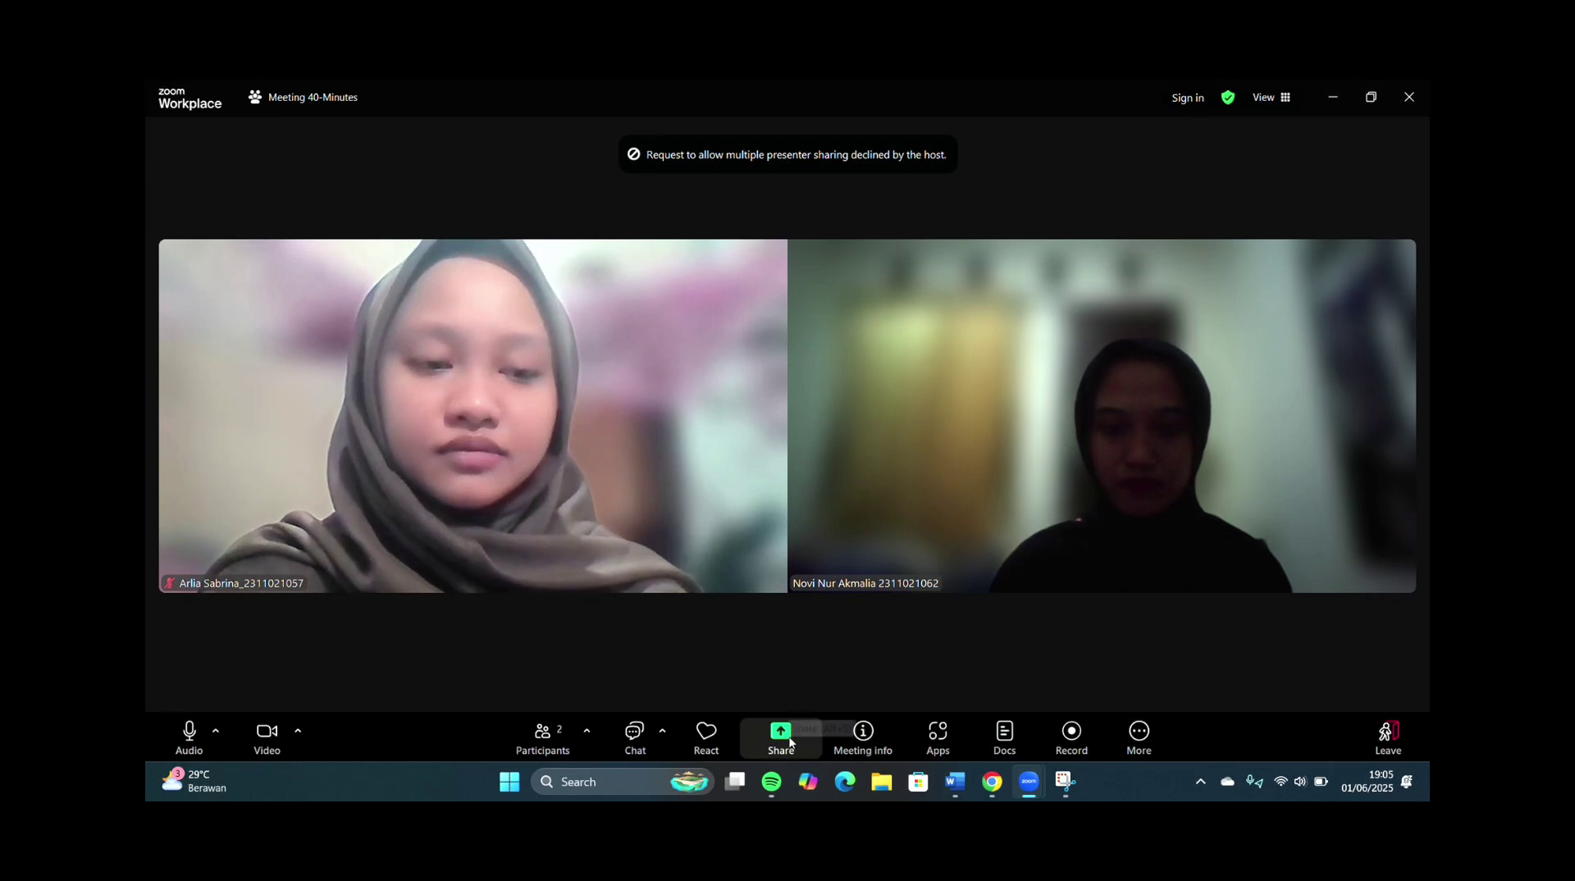
{"action": "left_click", "coordinate": [783, 737]}
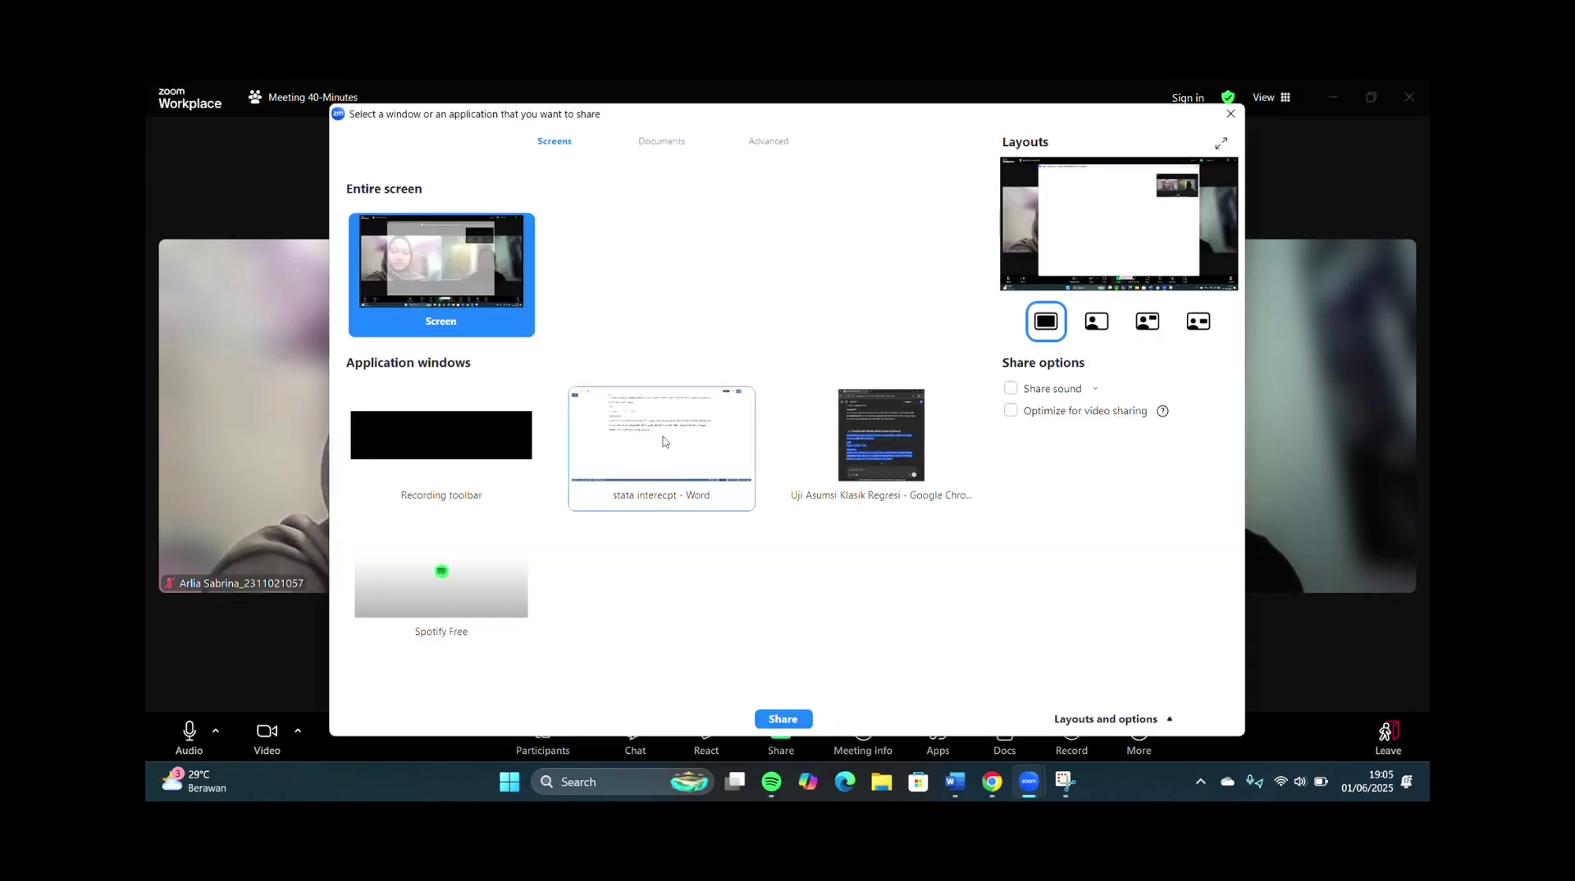
{"action": "double_click", "coordinate": [699, 443]}
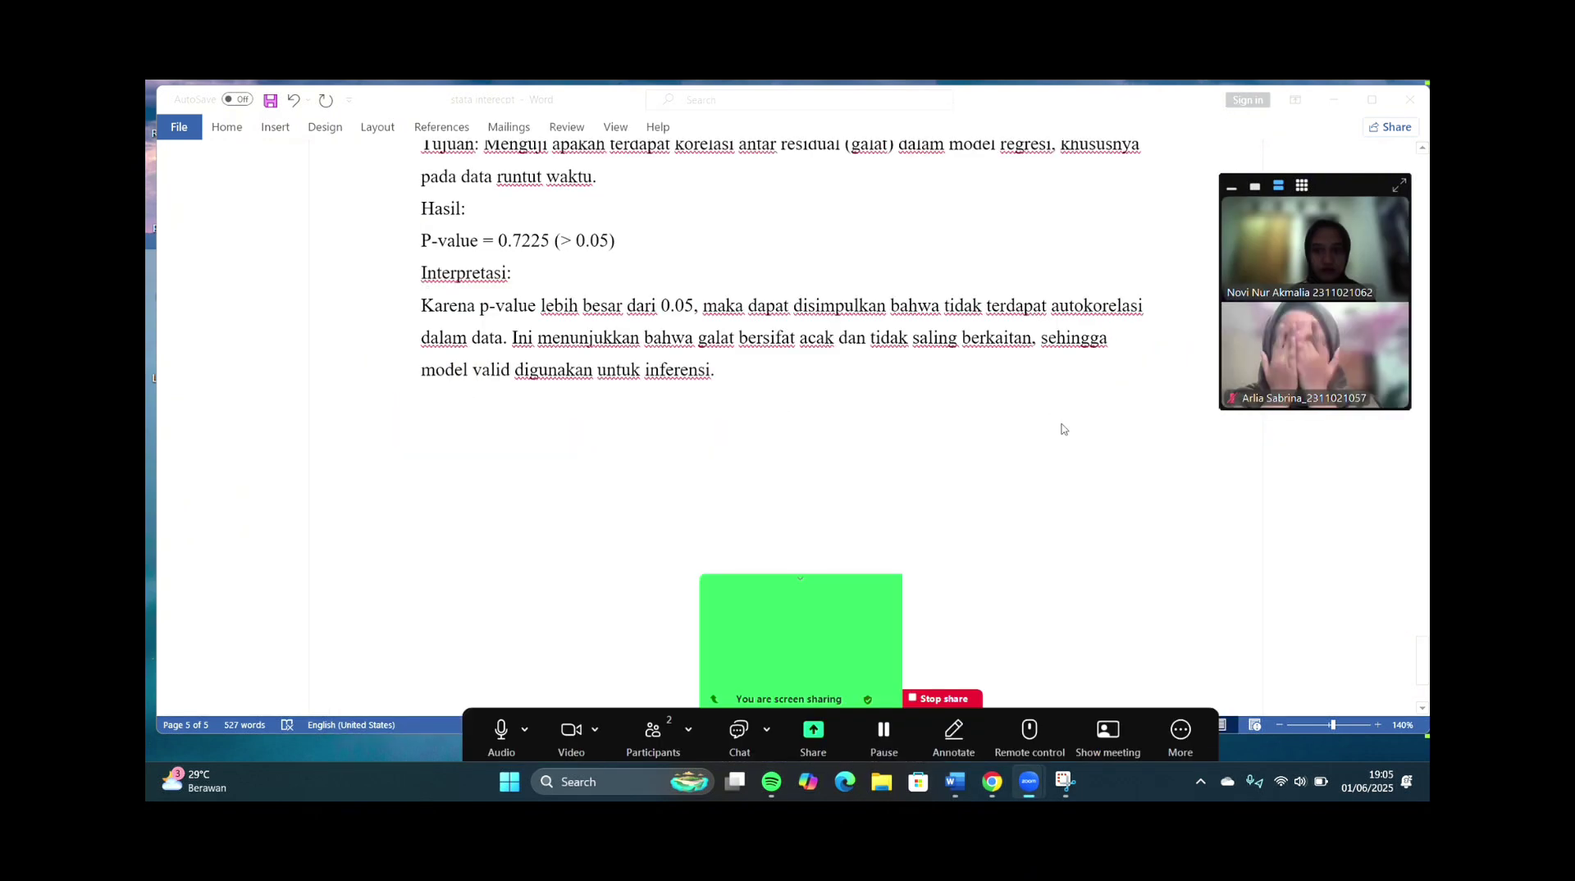
- Zoom the shared Word document out to 110% and return to its first page with the linear regression results
{"action": "scroll", "coordinate": [946, 418], "scroll_direction": "down", "scroll_amount": 3, "text": "ctrl"}
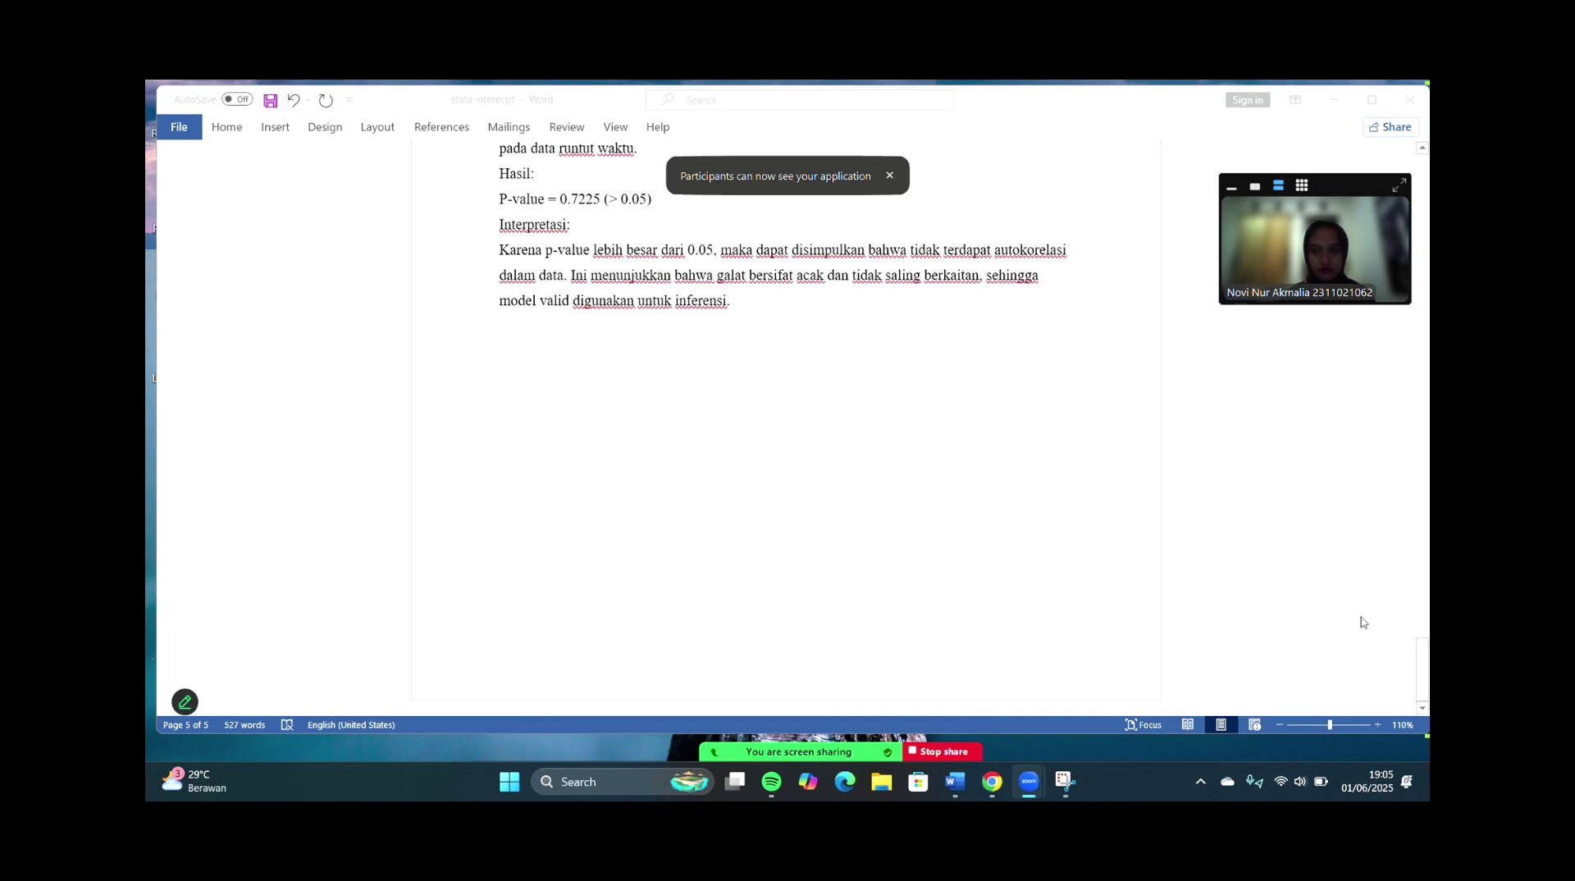
{"action": "left_click_drag", "start_coordinate": [1422, 656], "coordinate": [1423, 84]}
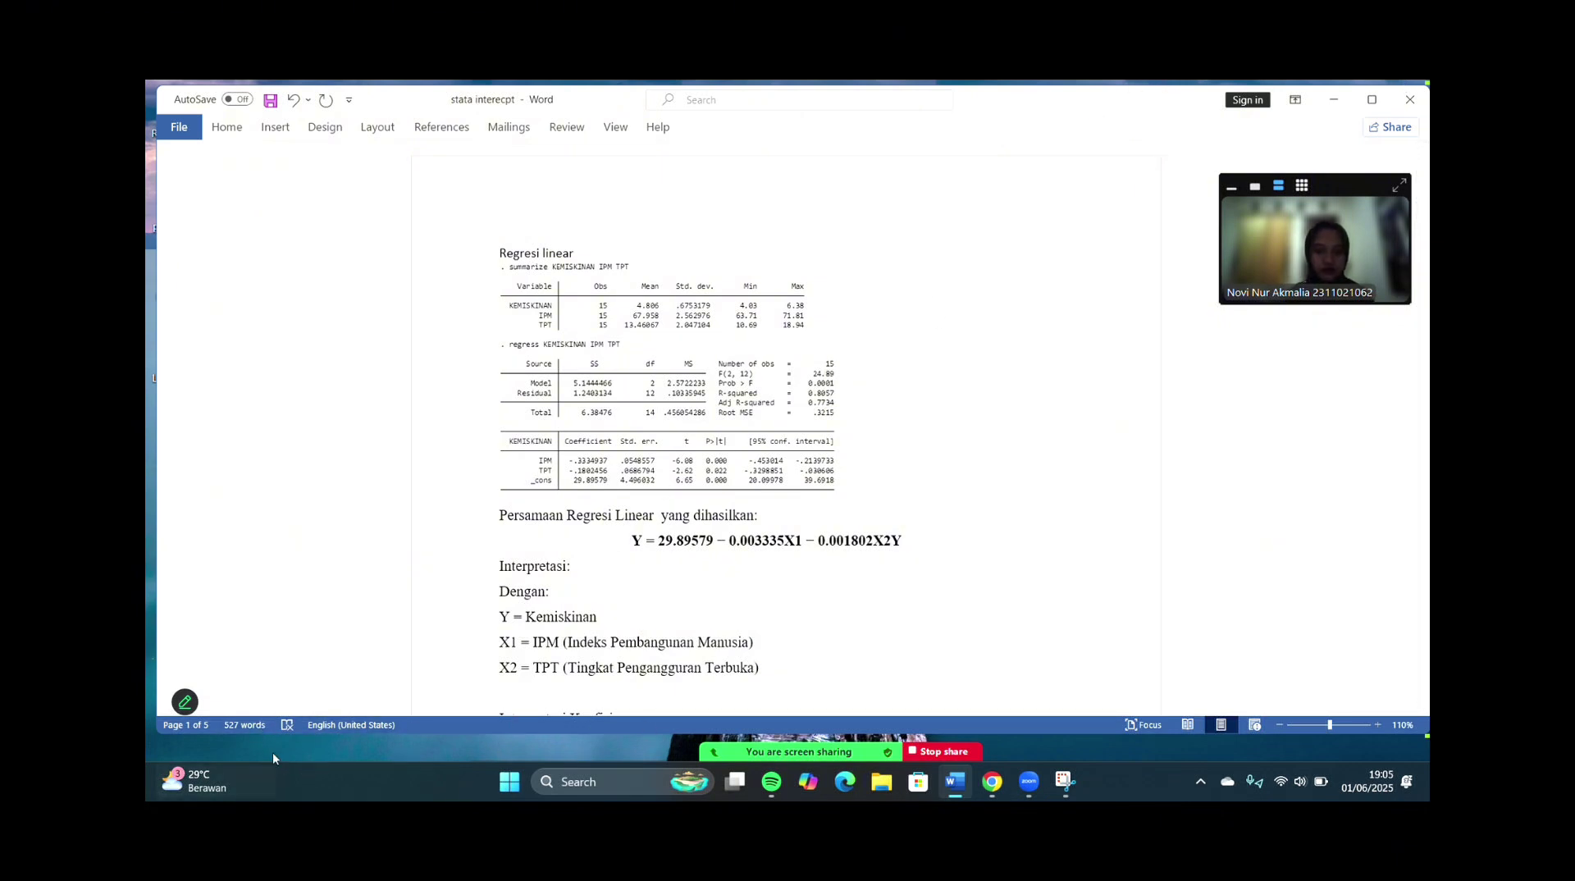
{"action": "left_click", "coordinate": [425, 569]}
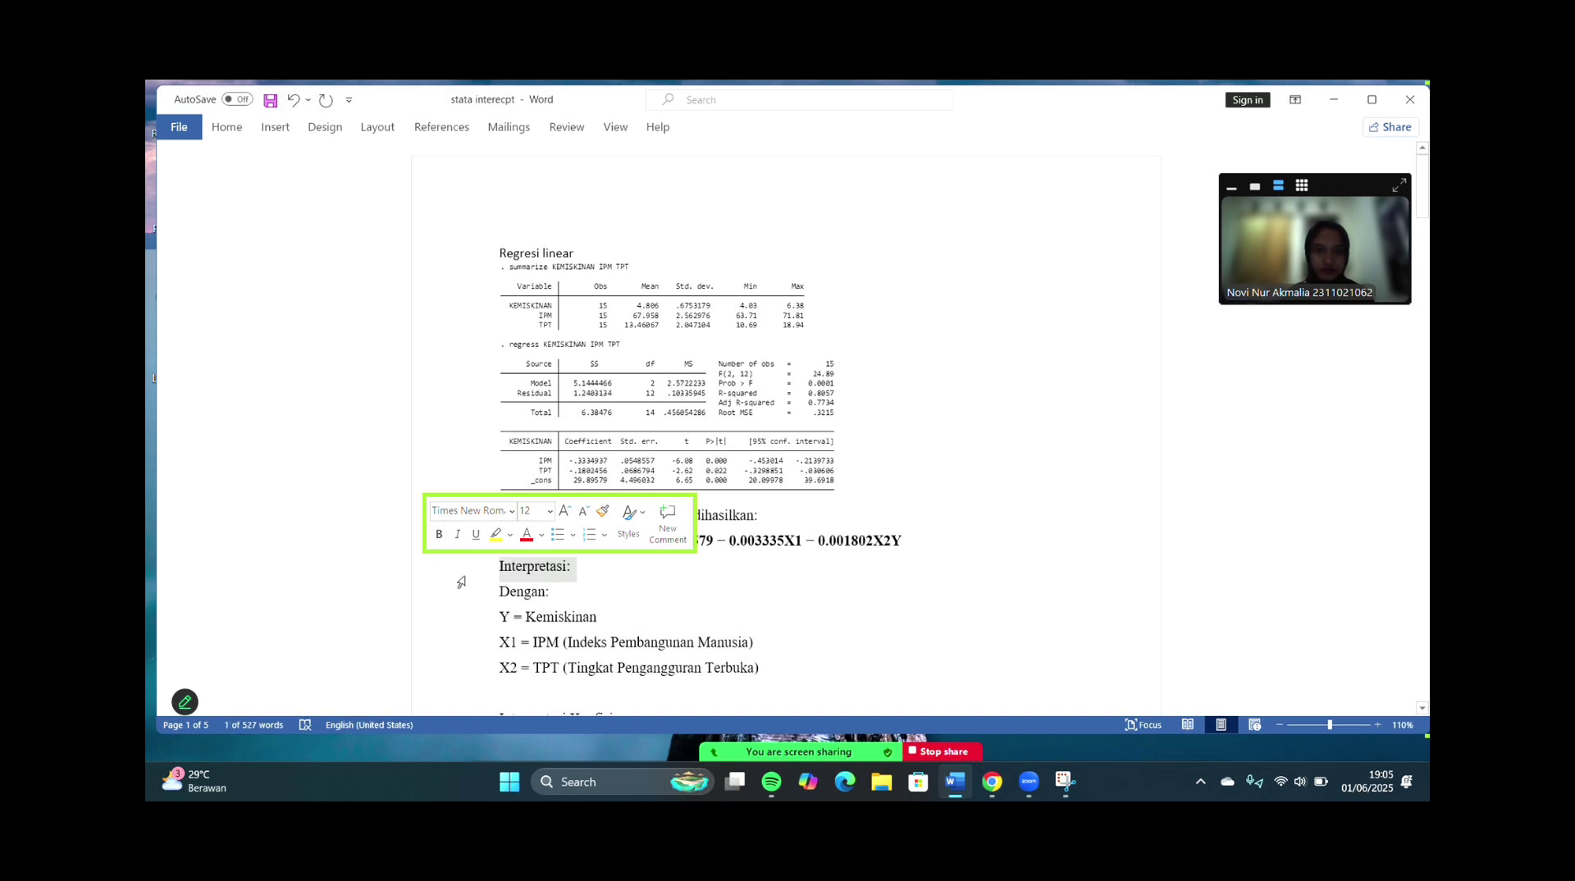
{"action": "left_click", "coordinate": [510, 781]}
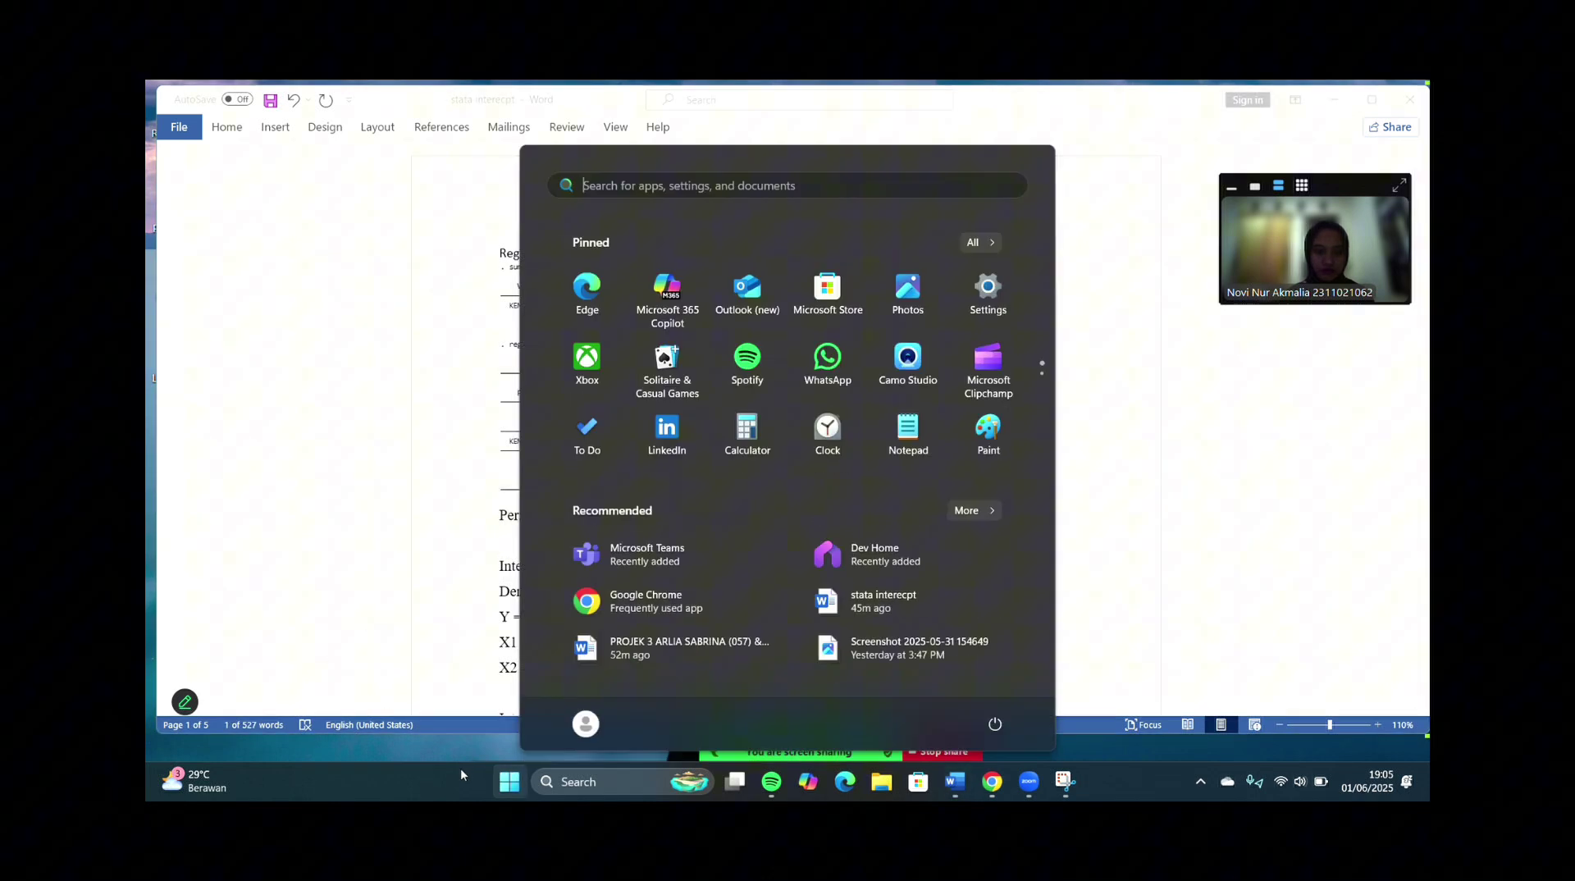
{"action": "left_click", "coordinate": [463, 708]}
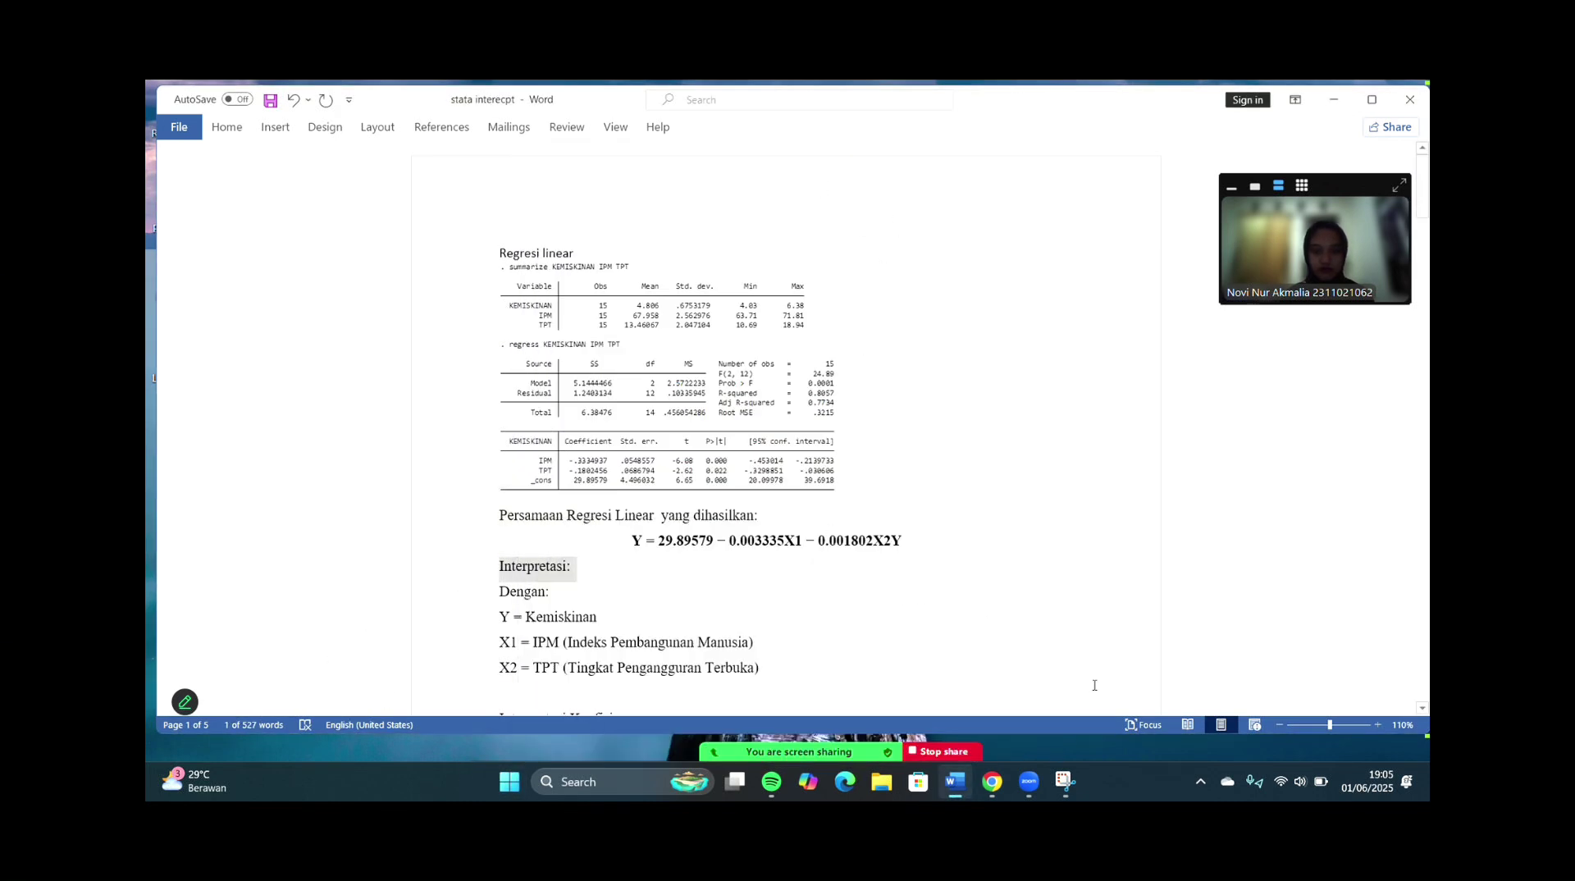